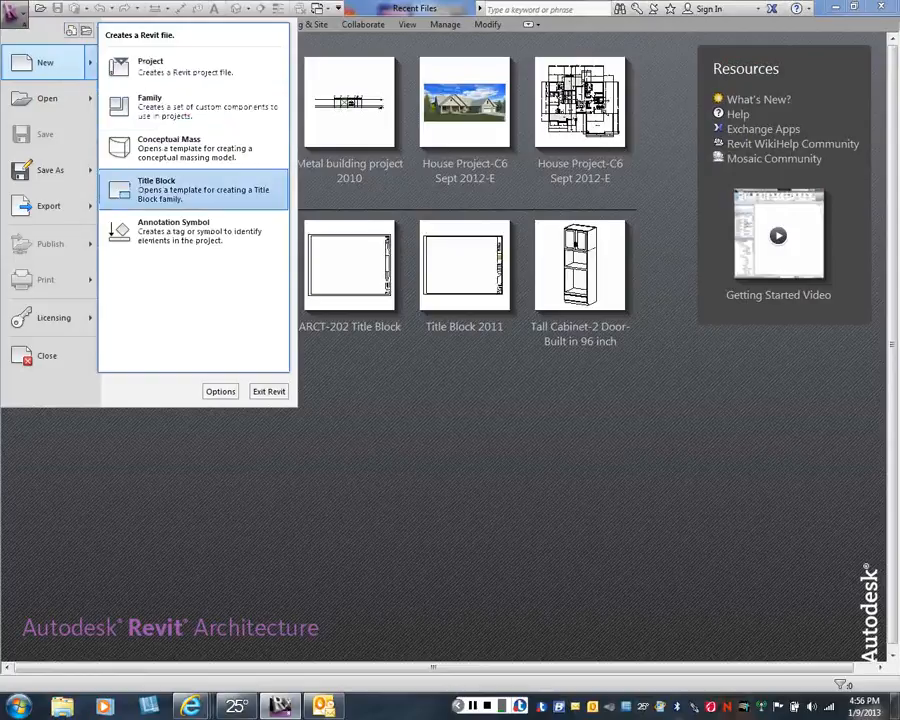
# Create a new title block family from the C - 24 x 18 template
pyautogui.click(200, 190)
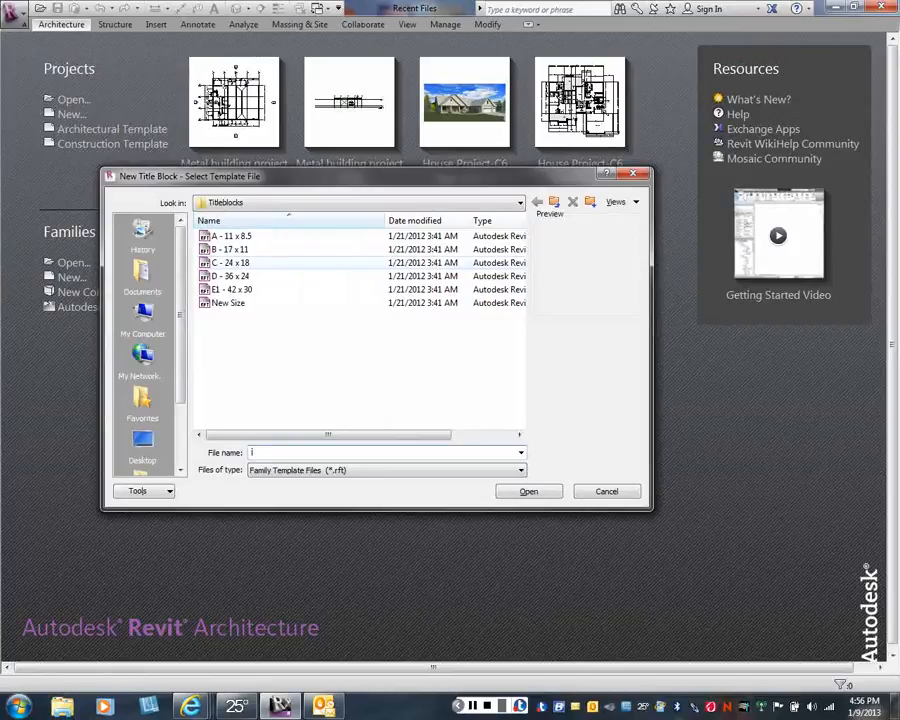
pyautogui.click(230, 262)
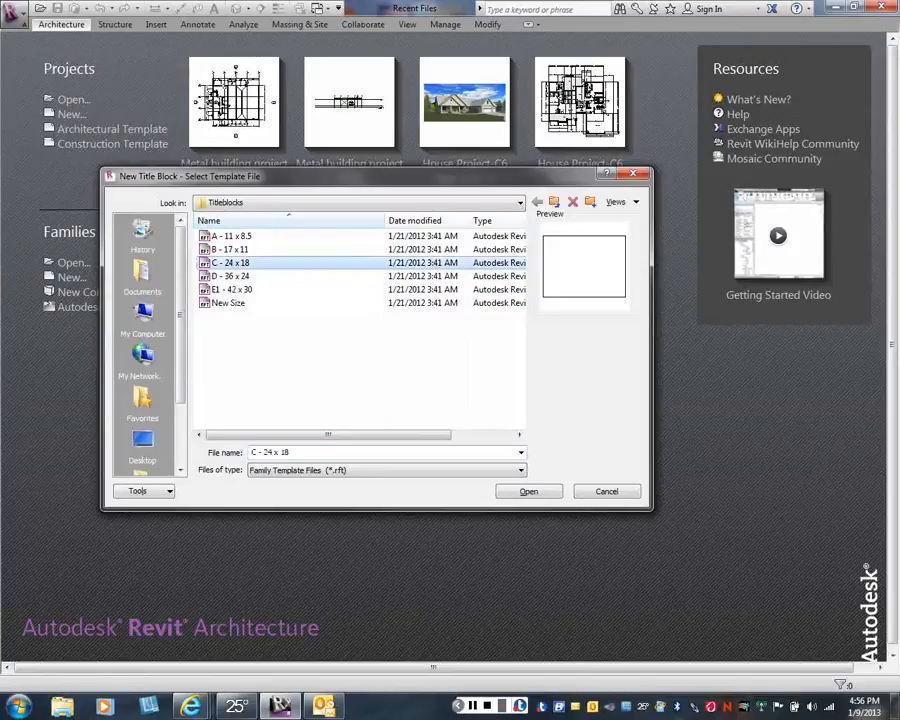
pyautogui.click(529, 491)
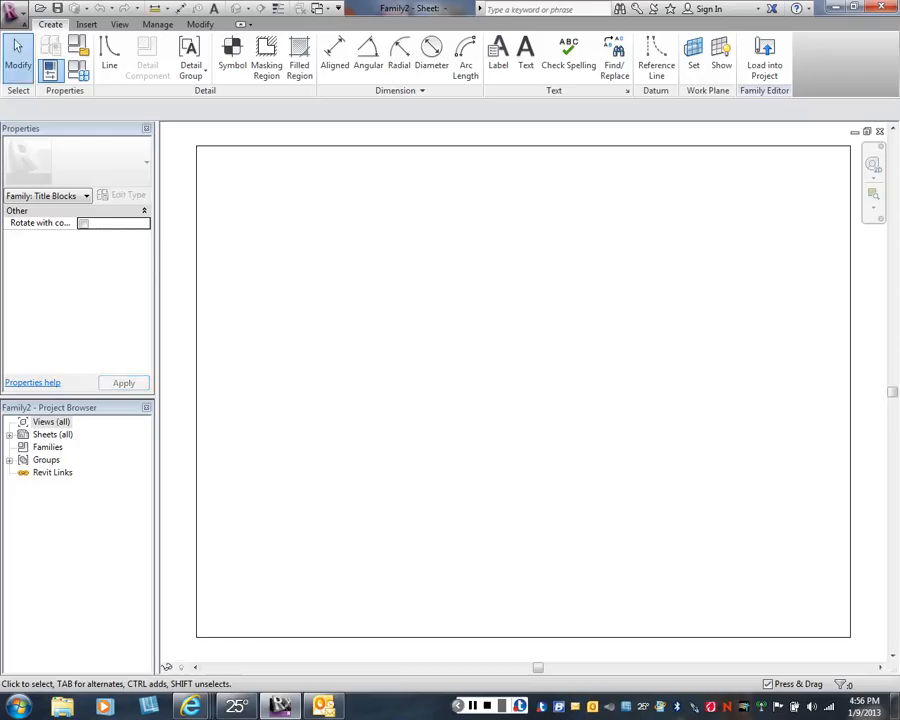
# Offset a copy of the sheet's left edge 3/4" inward
pyautogui.scroll(-1, 458, 401)
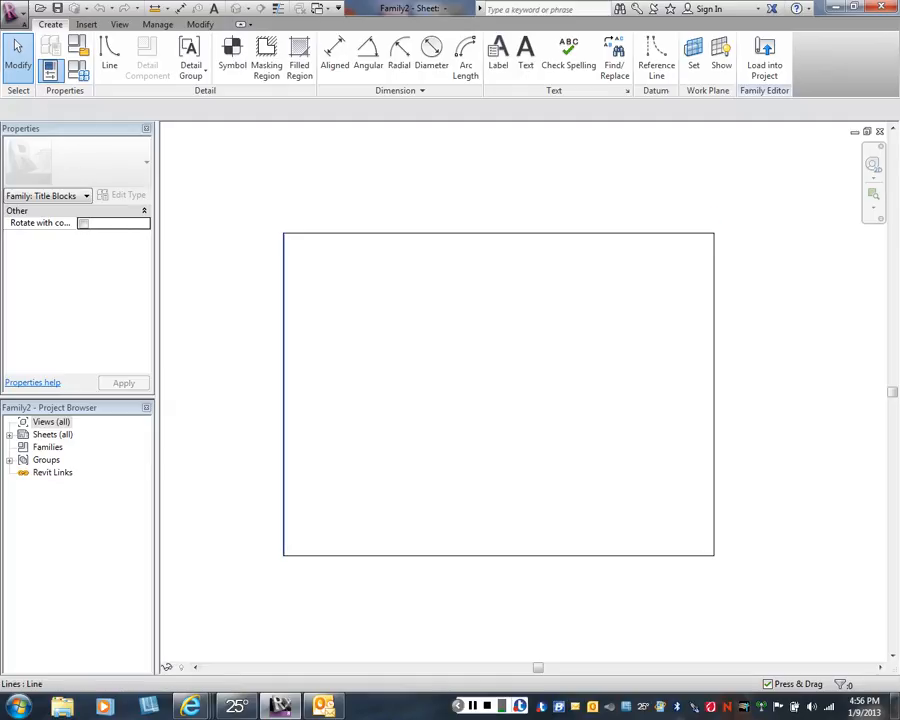
pyautogui.click(284, 394)
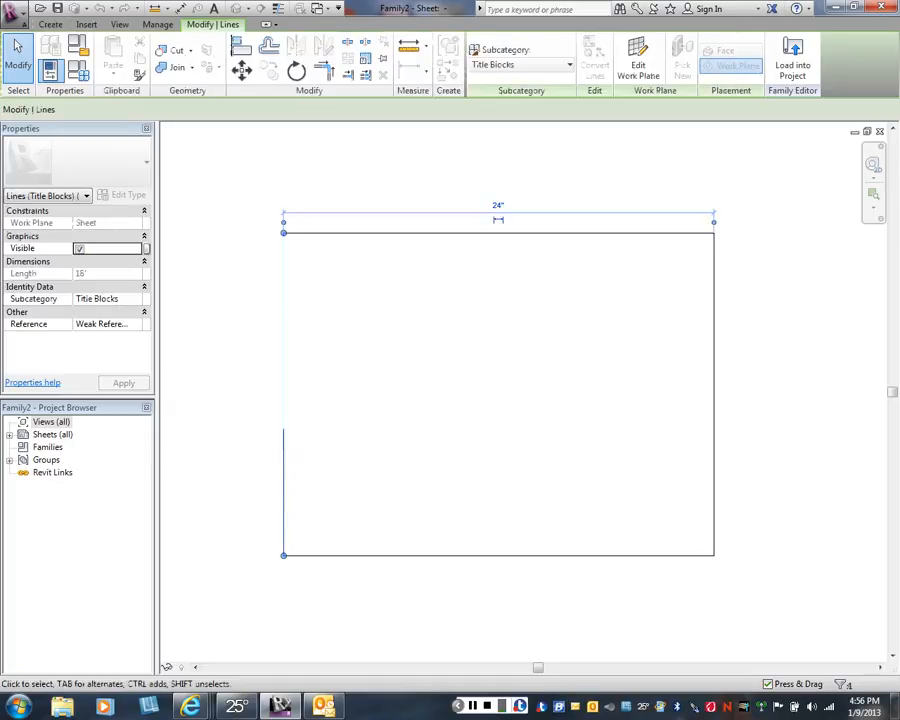
pyautogui.click(269, 46)
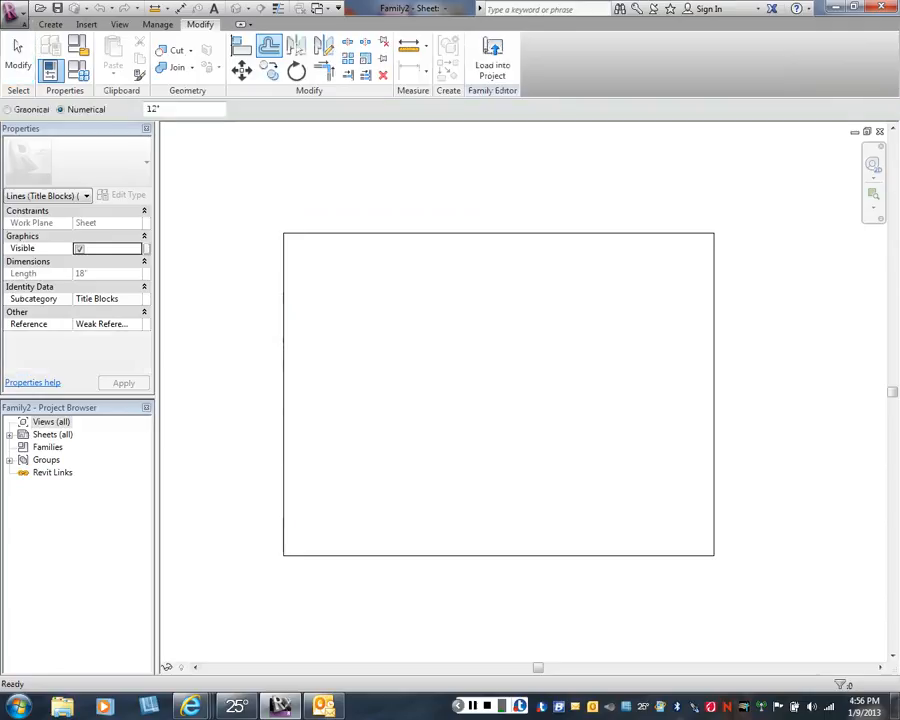
pyautogui.doubleClick(159, 107)
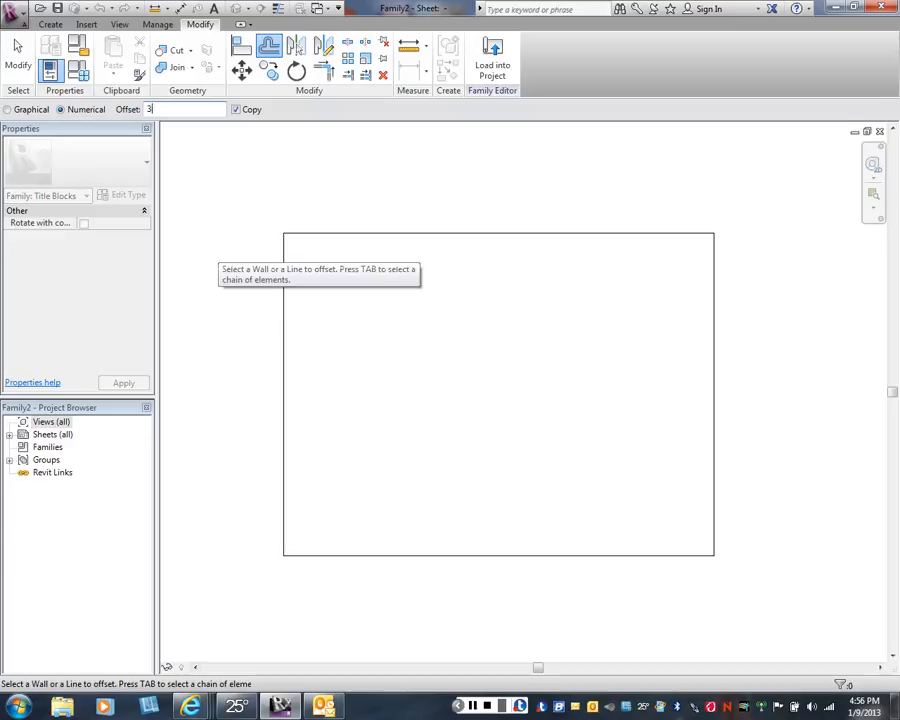
pyautogui.write('3/4')
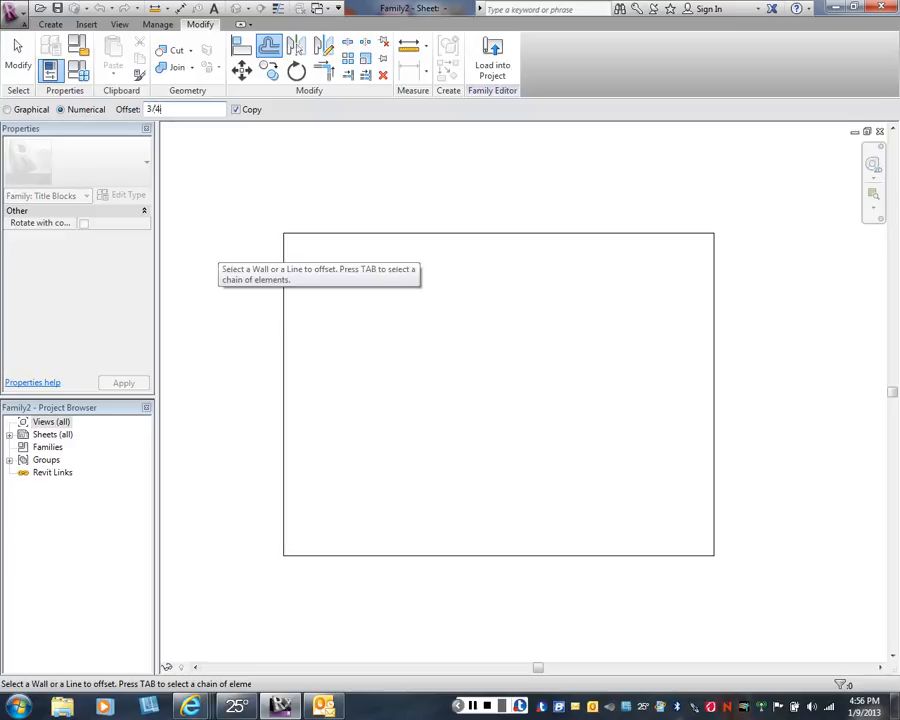
pyautogui.write('"')
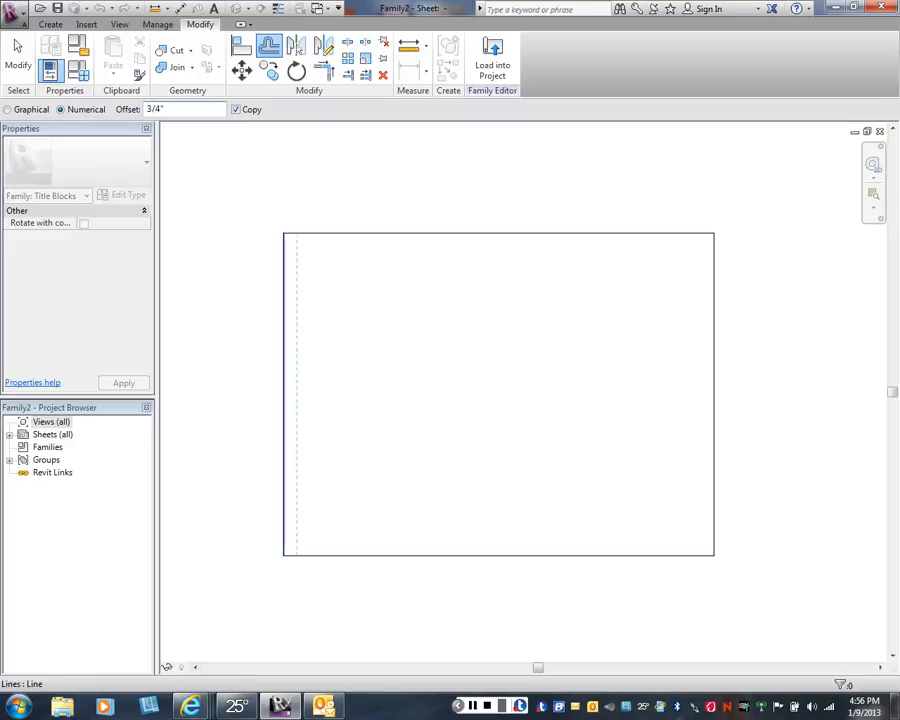
pyautogui.click(285, 390)
pyautogui.press('Escape')
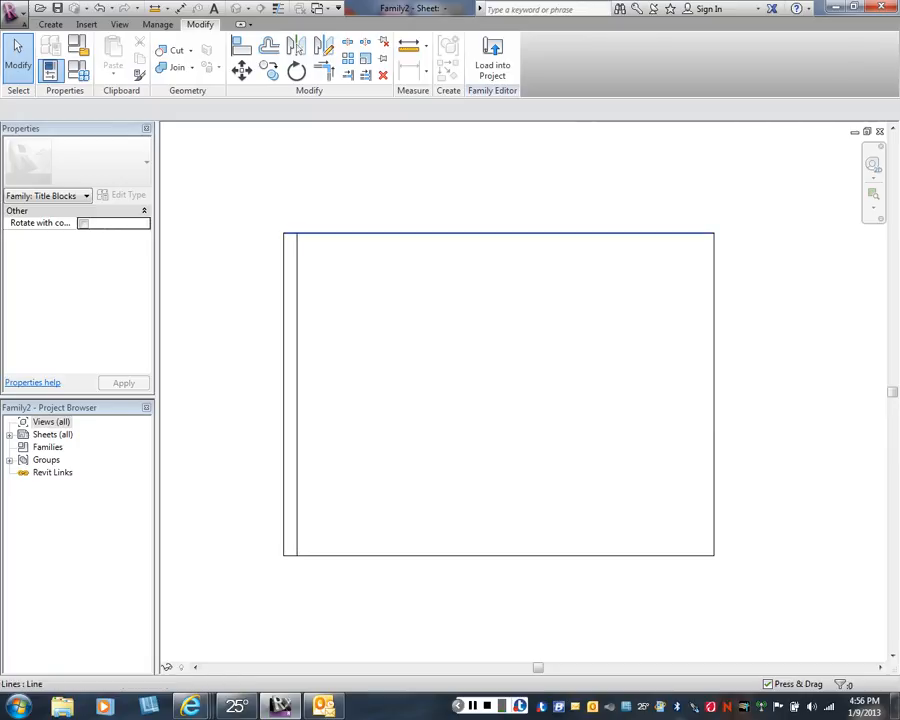
# Offset copies of the sheet's top, right and bottom edges 3/8" inward
pyautogui.click(450, 233)
pyautogui.click(269, 46)
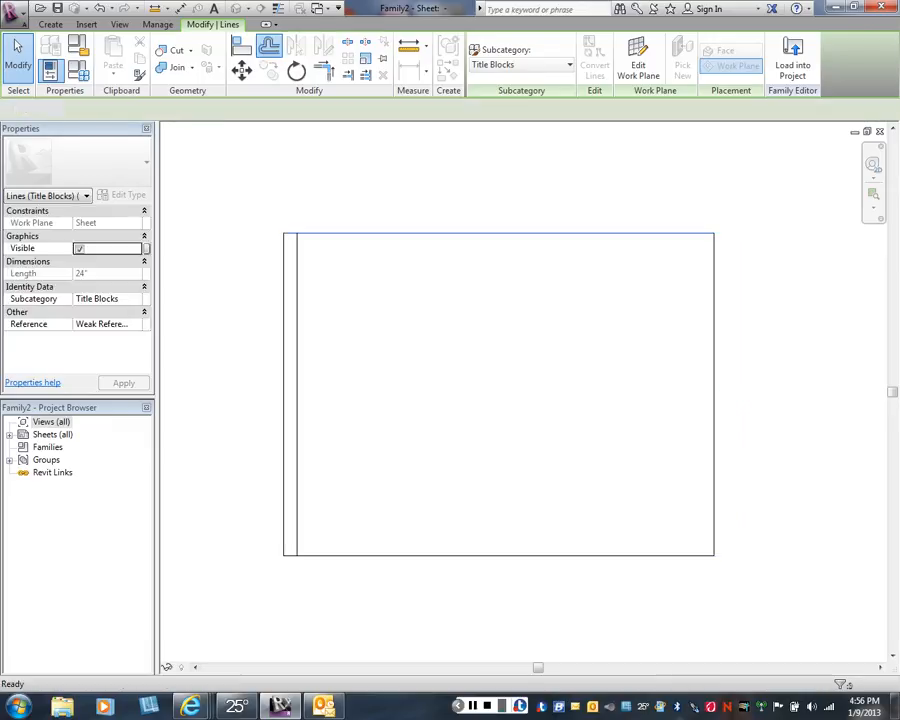
pyautogui.click(157, 108)
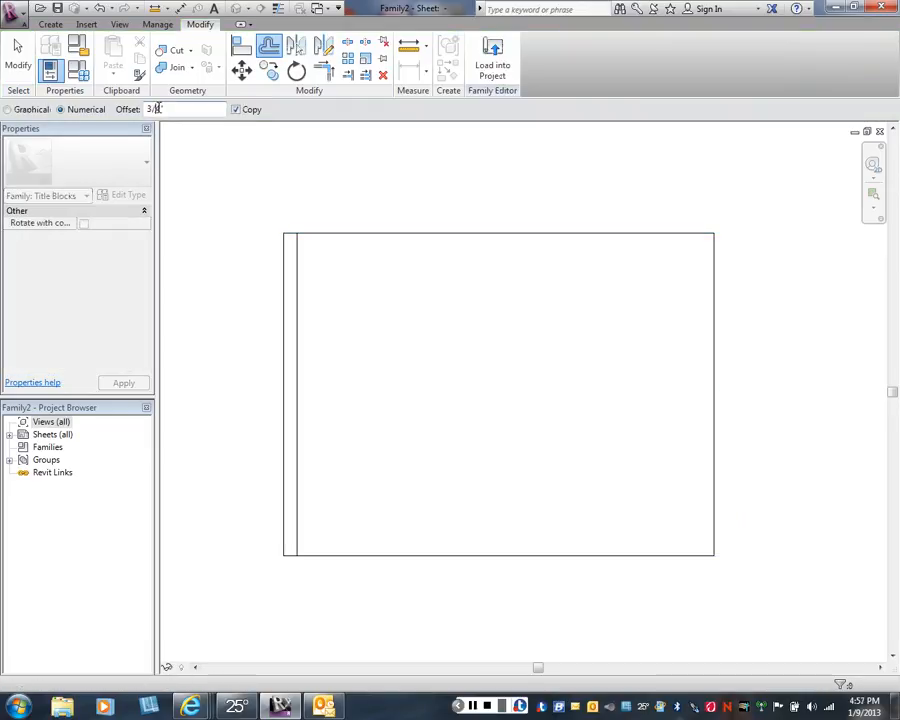
pyautogui.moveTo(155, 109); pyautogui.dragTo(161, 109)
pyautogui.write('8')
pyautogui.press('Return')
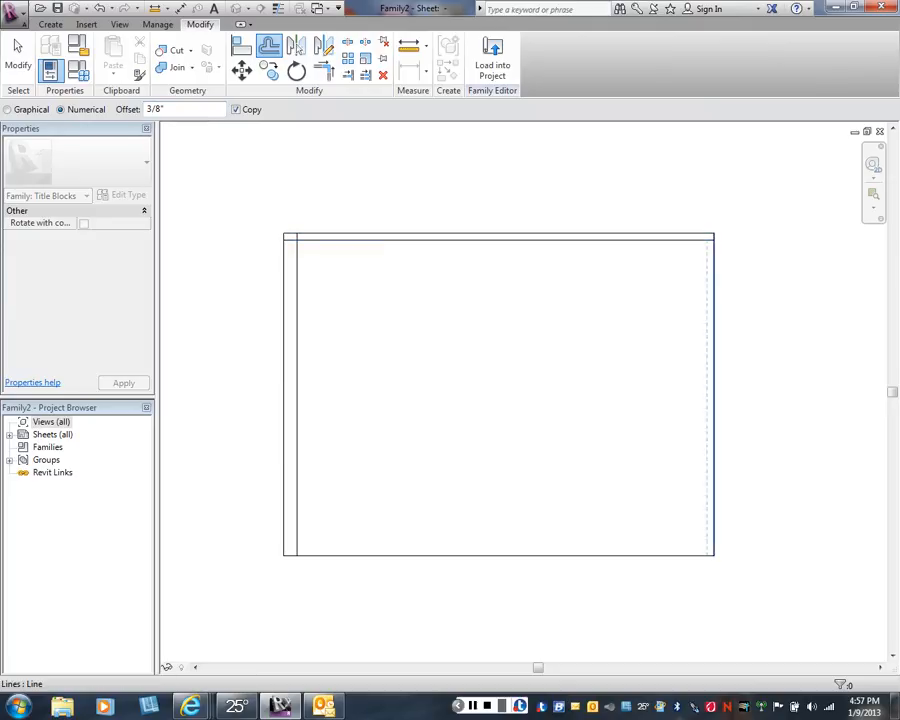
pyautogui.click(714, 400)
pyautogui.click(499, 554)
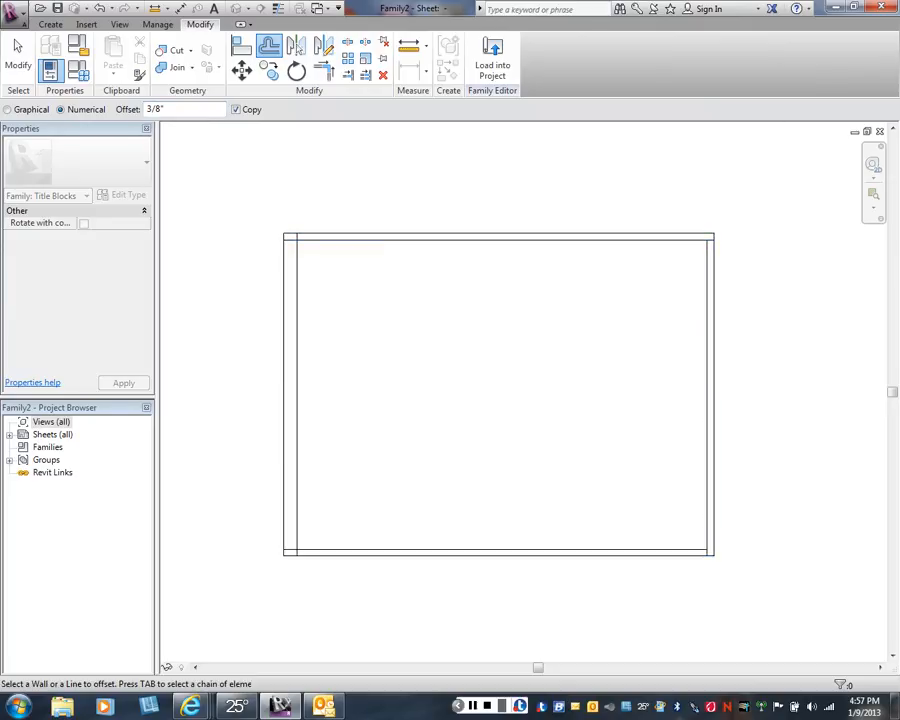
pyautogui.press('Escape')
pyautogui.press('Escape')
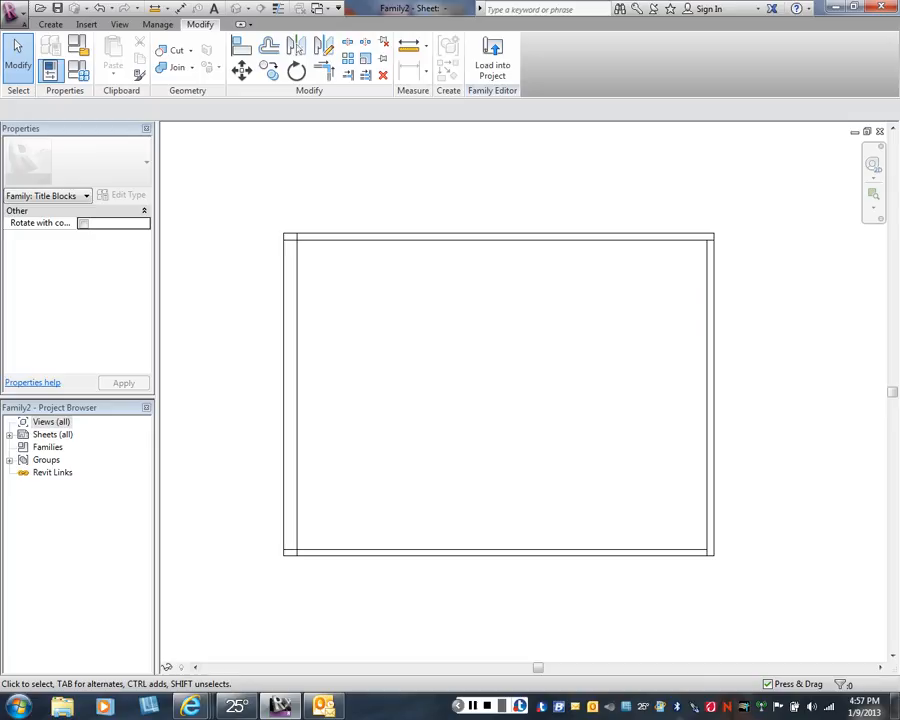
# Trim the four offset lines to each other at the corners to form a closed inner border
pyautogui.click(323, 70)
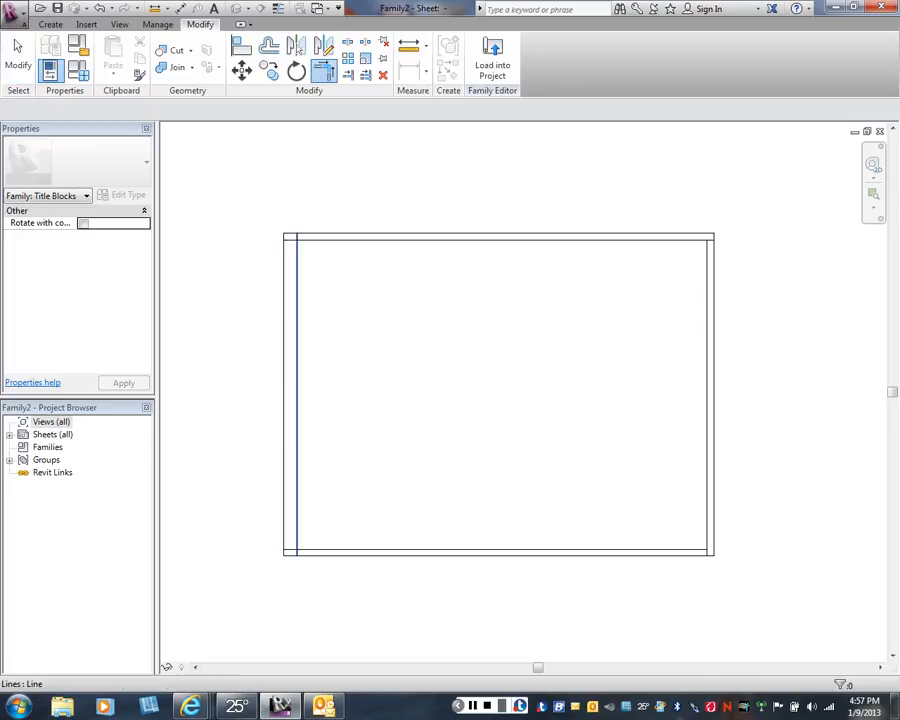
pyautogui.click(297, 277)
pyautogui.click(350, 240)
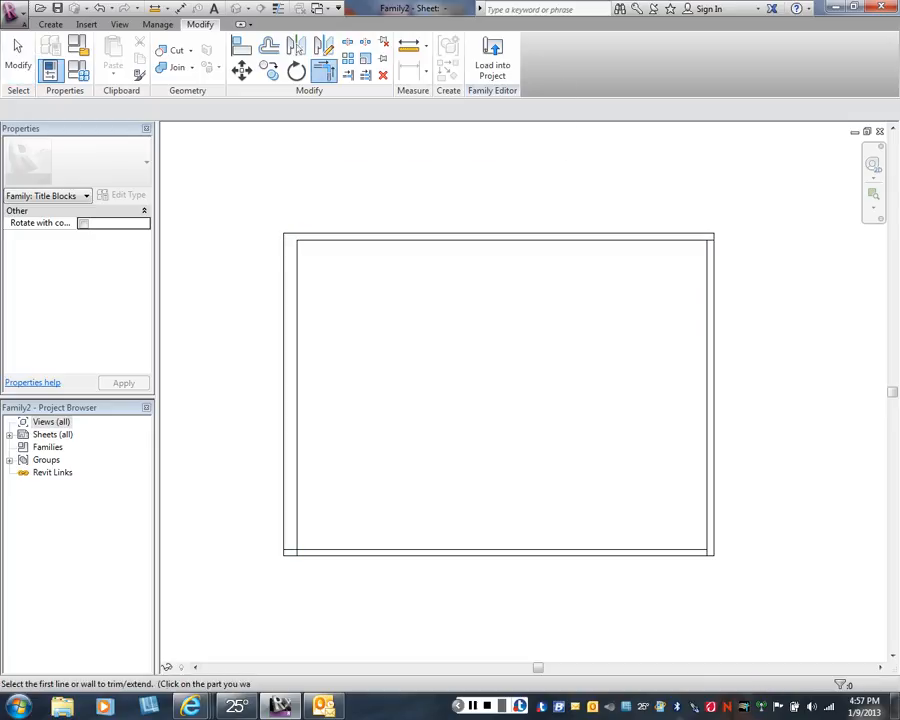
pyautogui.click(690, 240)
pyautogui.click(707, 266)
pyautogui.click(707, 522)
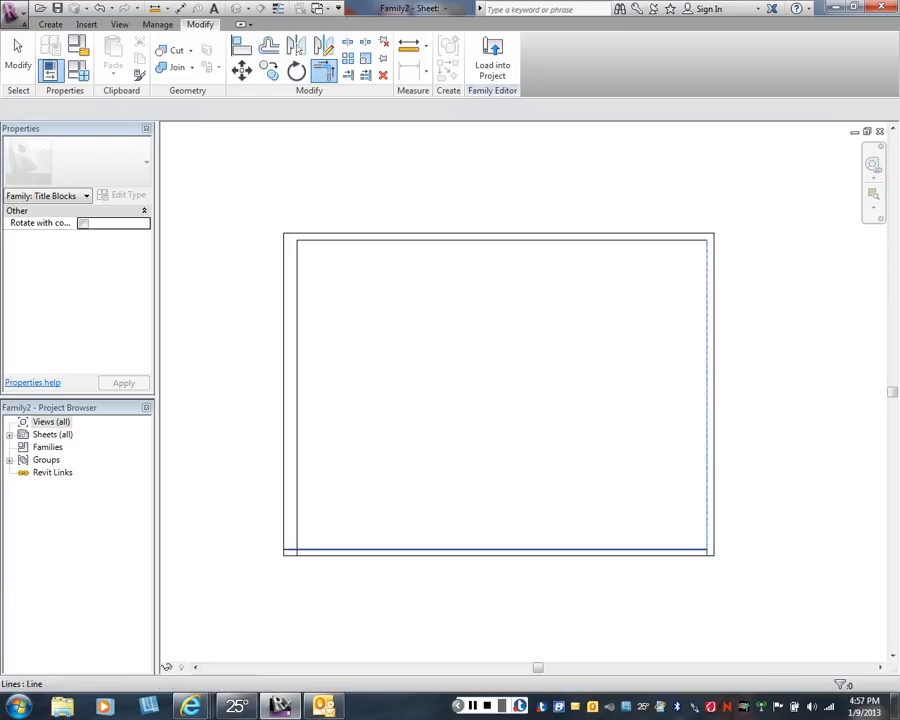
pyautogui.click(683, 549)
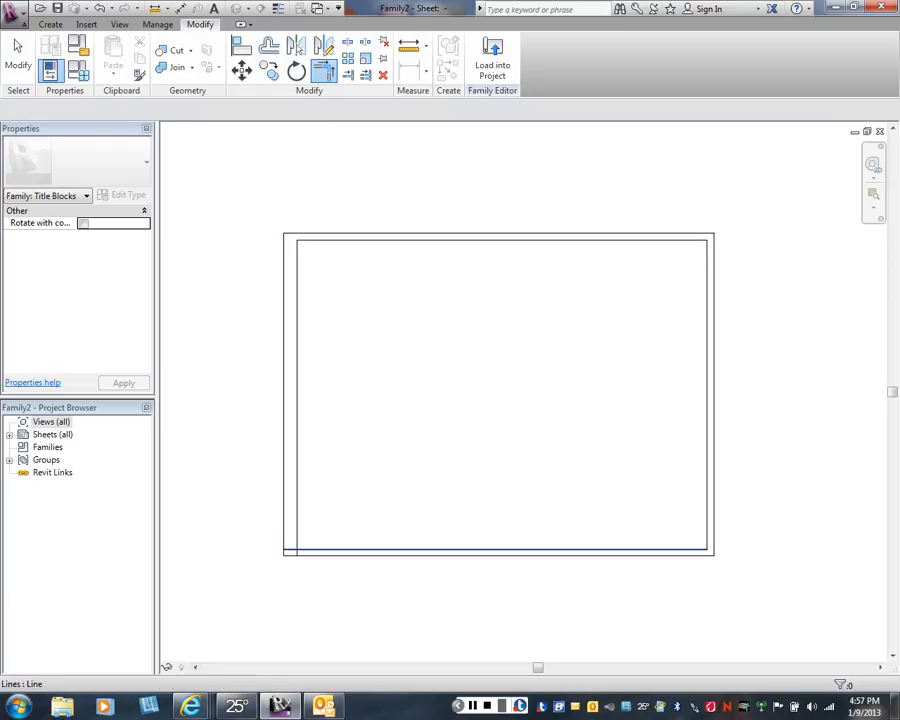
pyautogui.rightClick(342, 279)
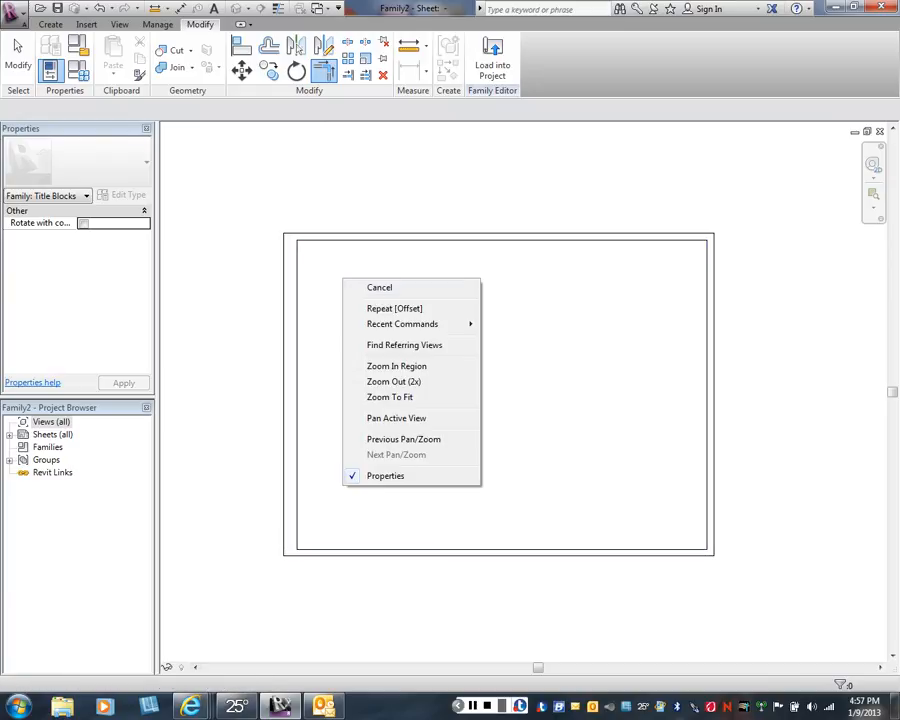
pyautogui.click(350, 287)
pyautogui.rightClick(478, 358)
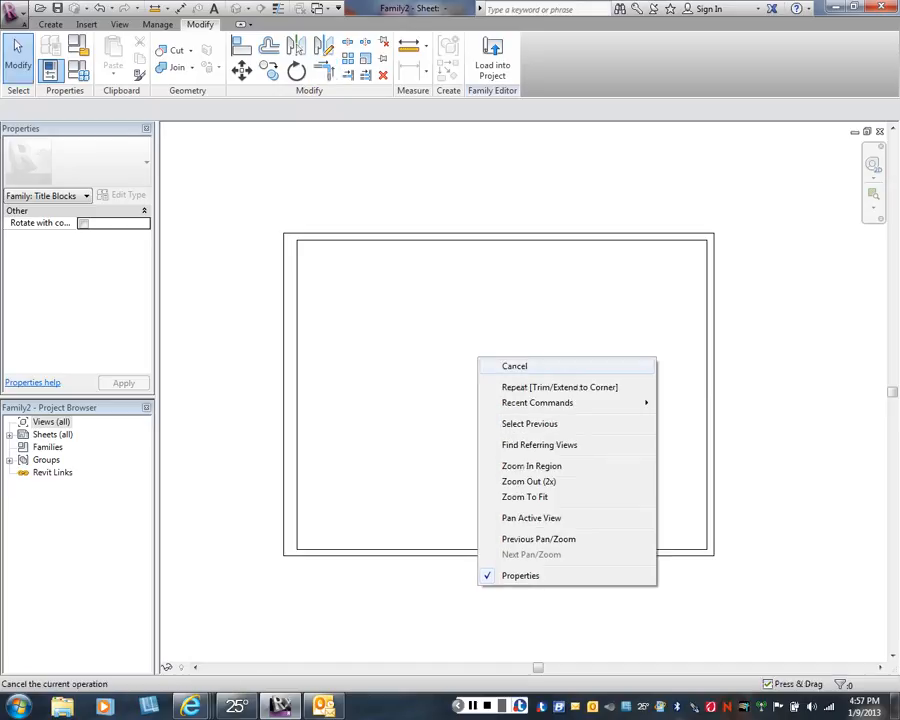
pyautogui.click(488, 366)
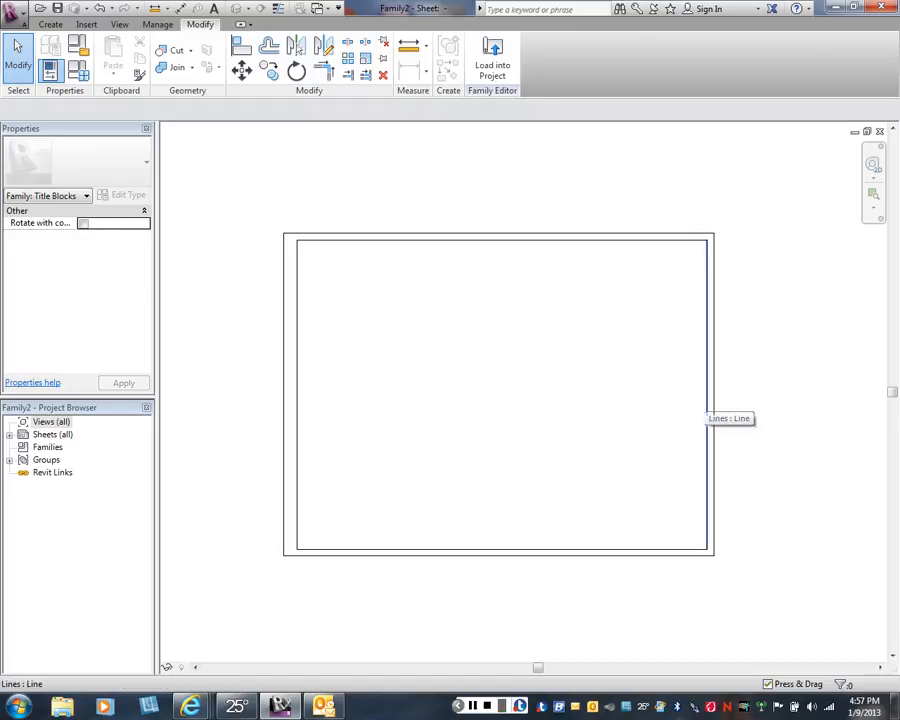
# Offset a copy of the inner border's right line 1 1/2" inward to form the title strip
pyautogui.click(707, 400)
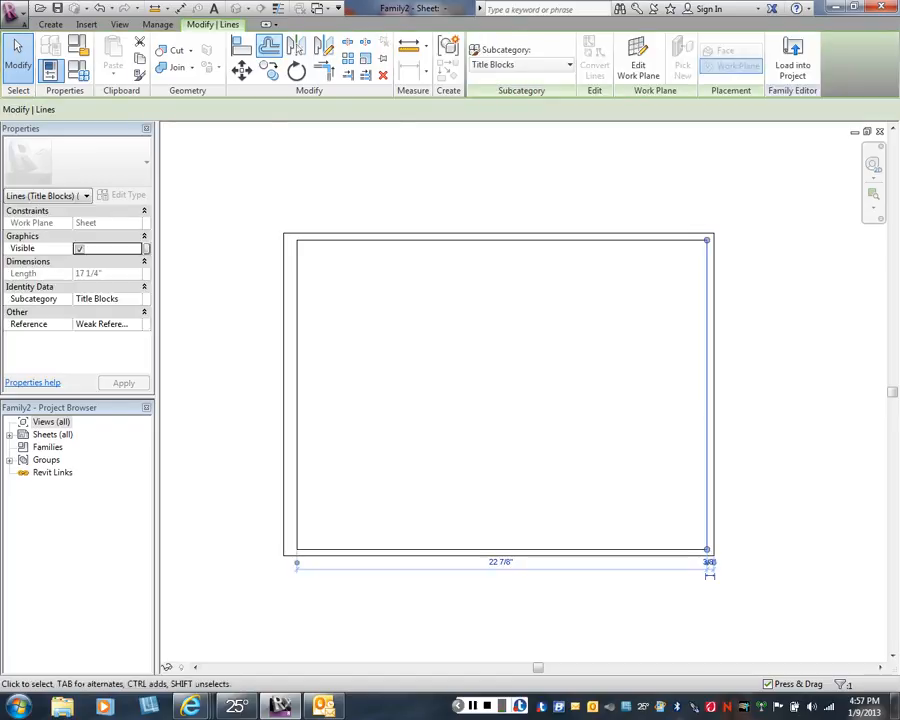
pyautogui.click(268, 47)
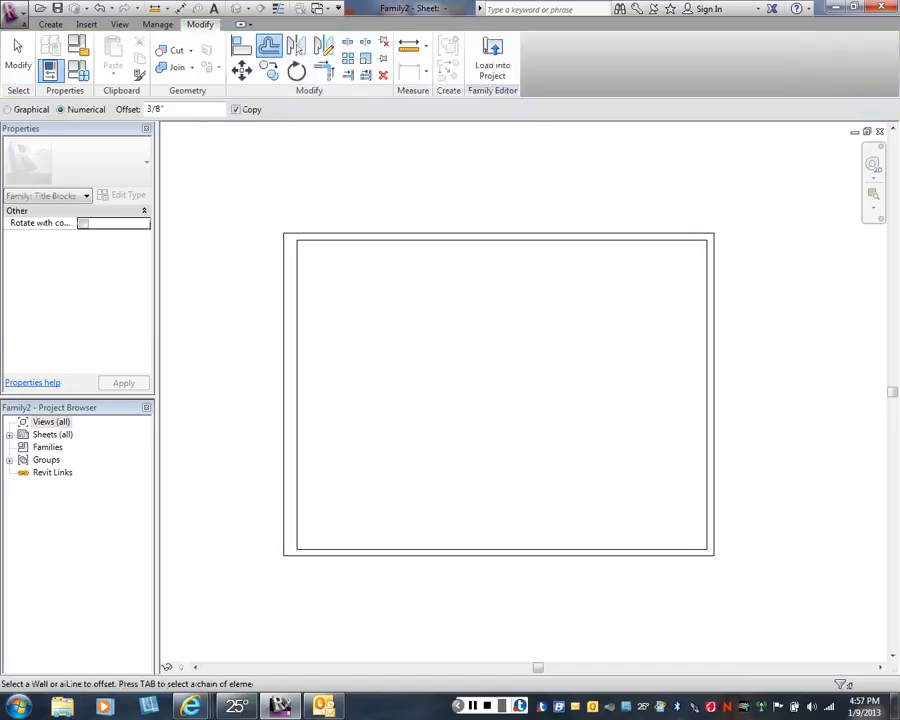
pyautogui.moveTo(169, 109); pyautogui.dragTo(143, 109)
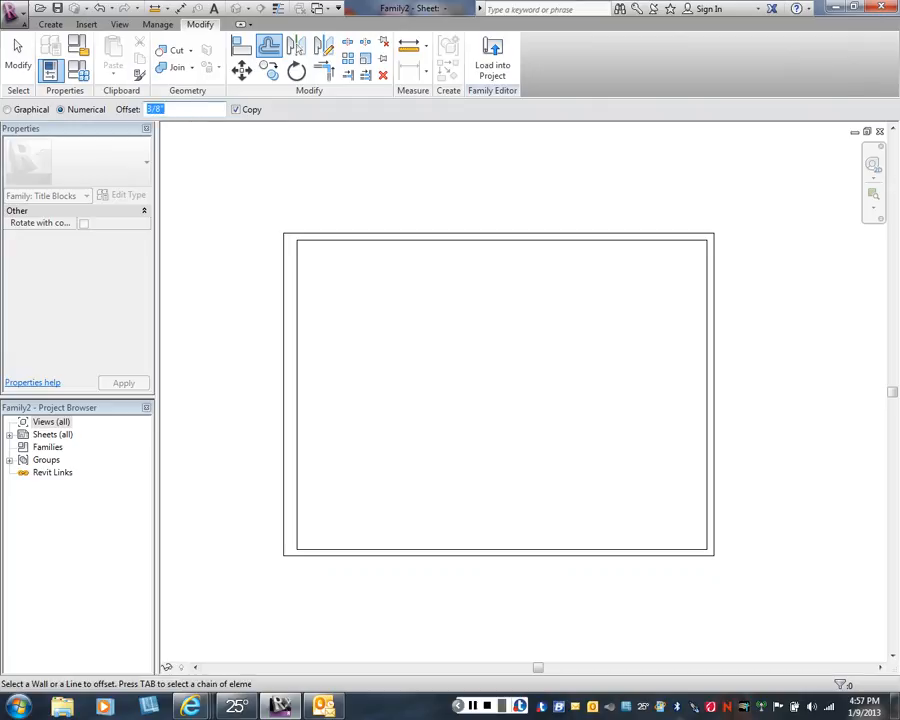
pyautogui.write('1.5')
pyautogui.write('"')
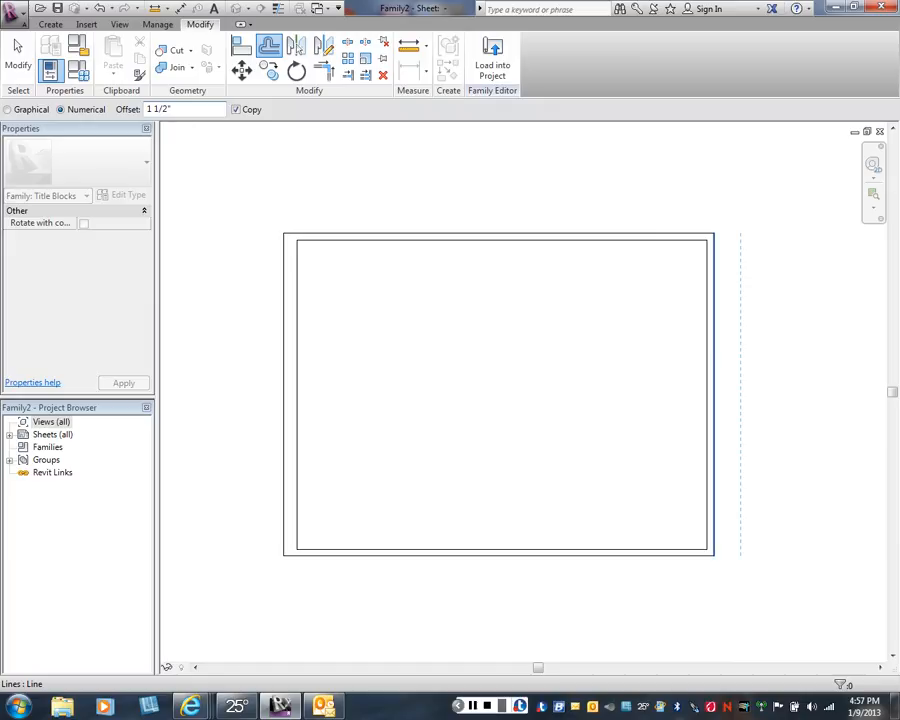
pyautogui.click(706, 380)
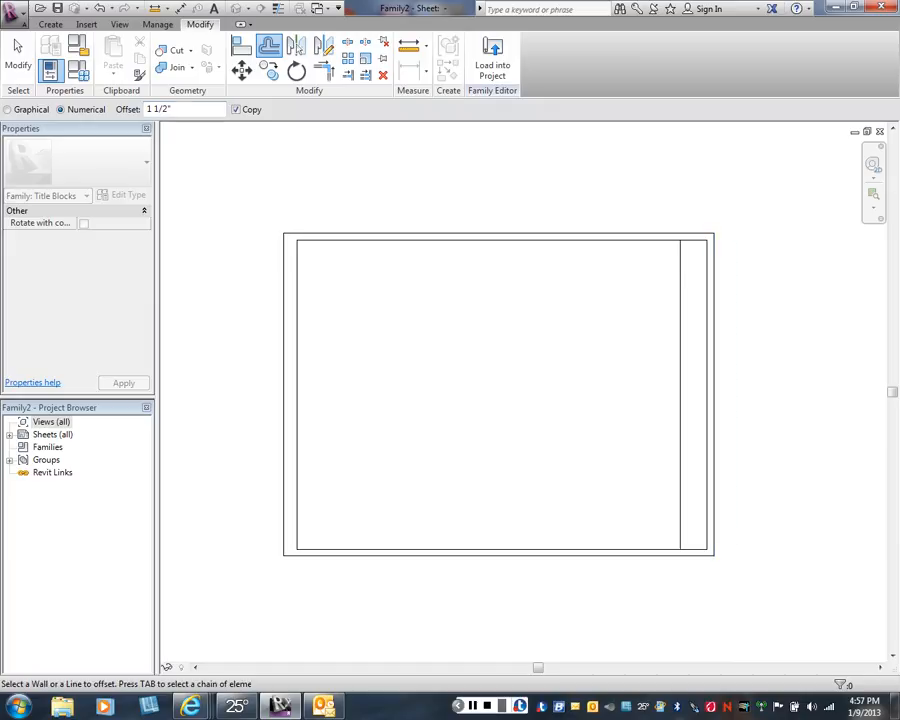
pyautogui.rightClick(616, 411)
pyautogui.click(645, 420)
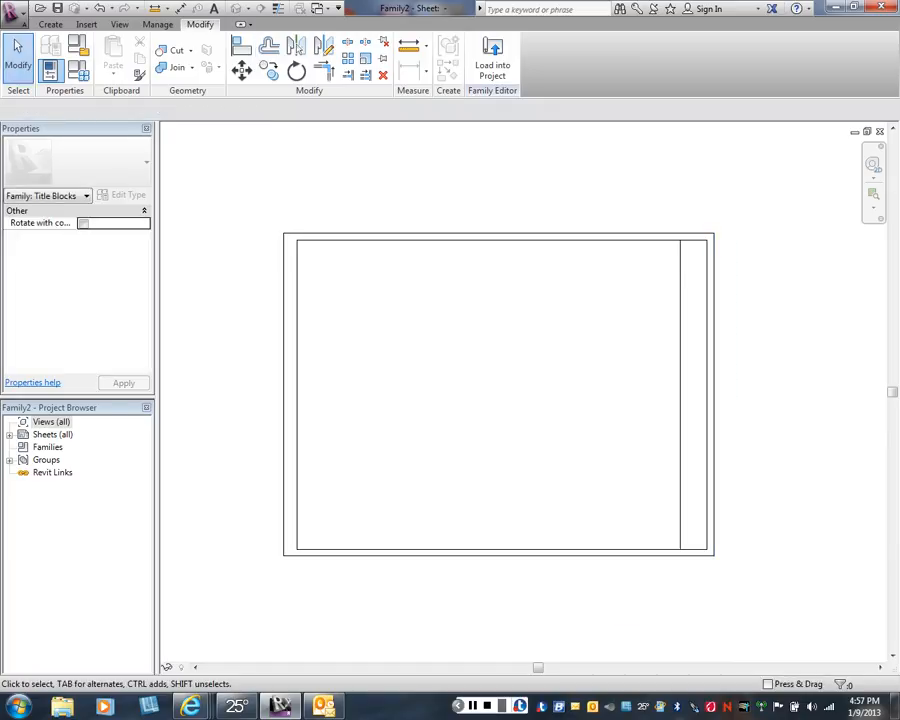
# Draw a horizontal line across the title strip a short distance above the inner border's bottom line
pyautogui.scroll(-1, 368, 343)
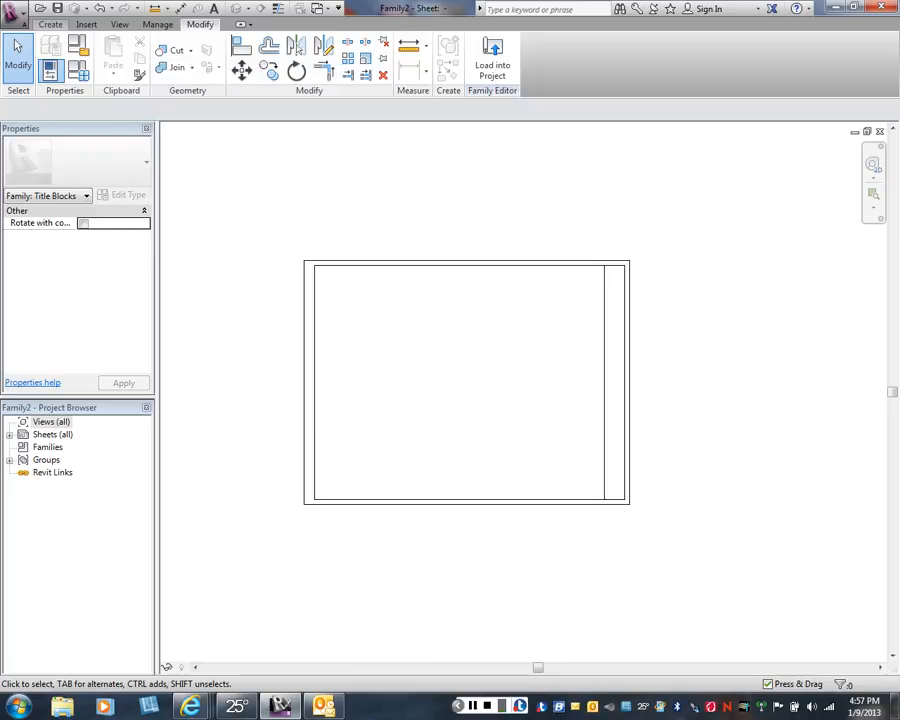
pyautogui.click(50, 24)
pyautogui.click(109, 58)
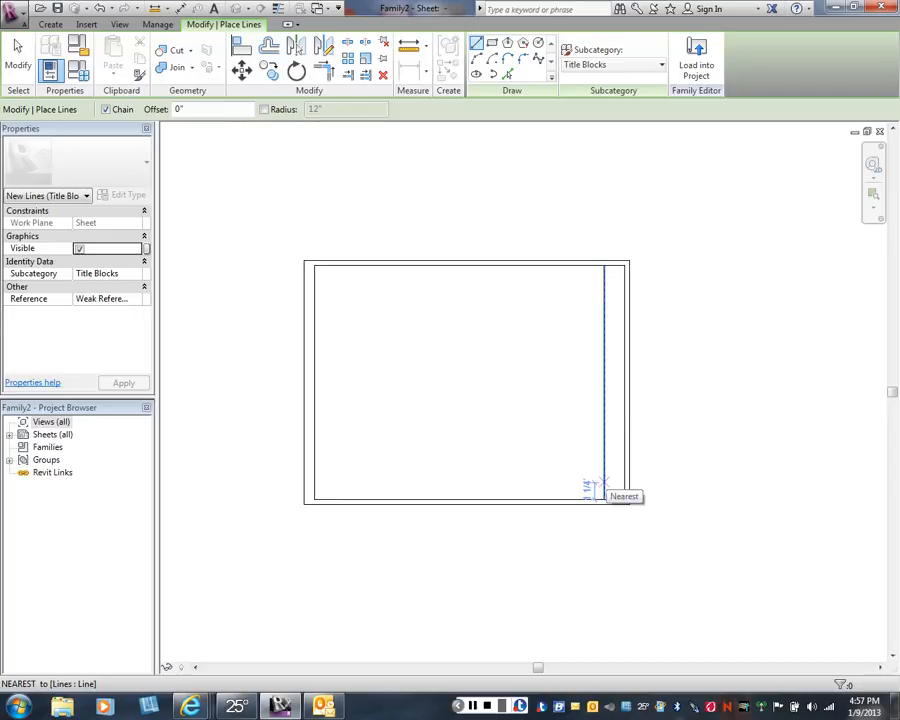
pyautogui.click(604, 480)
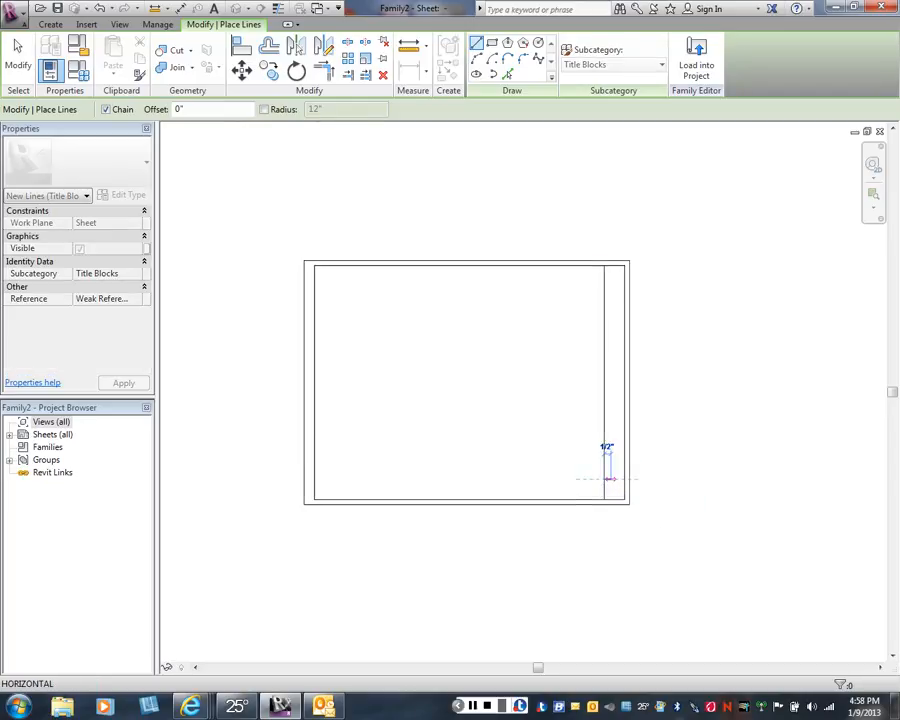
pyautogui.click(624, 479)
pyautogui.rightClick(646, 443)
pyautogui.click(663, 454)
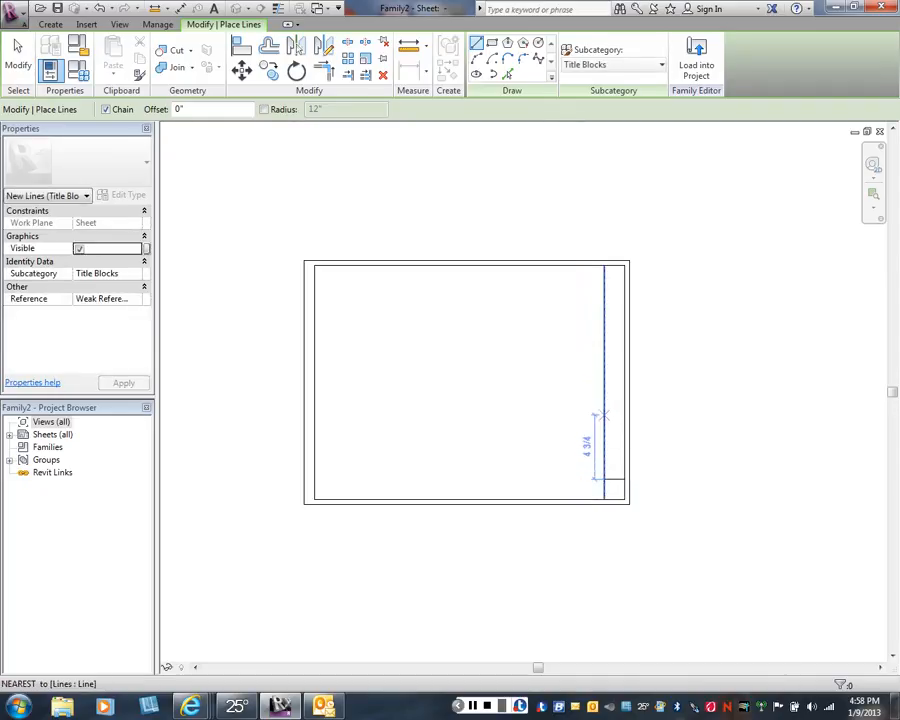
# Draw two more horizontal lines across the title strip, each about 4 1/2" above the previous one
pyautogui.click(604, 418)
pyautogui.press('Escape')
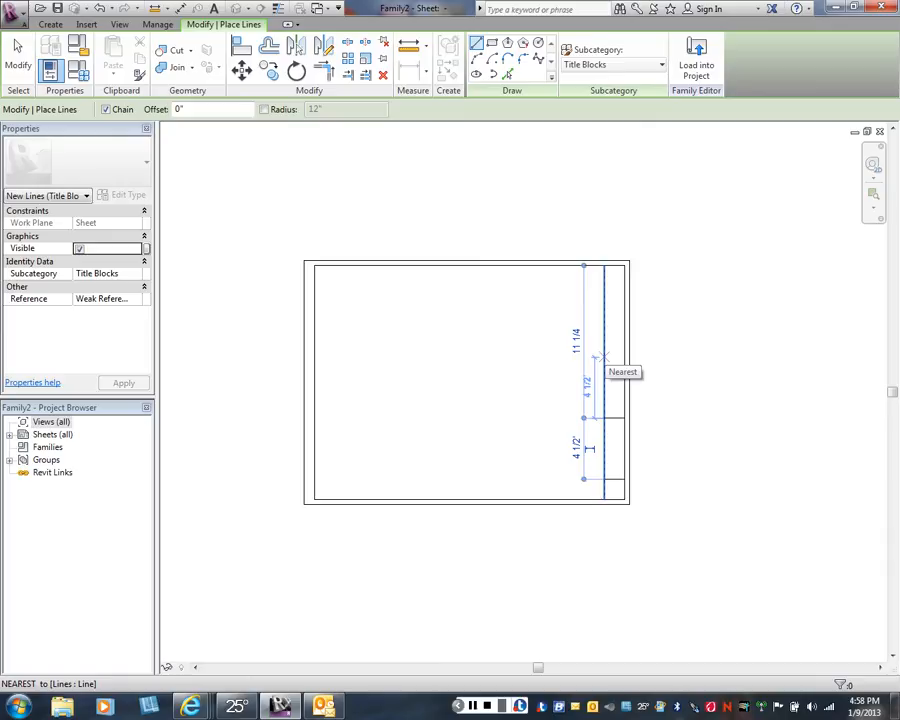
pyautogui.click(604, 357)
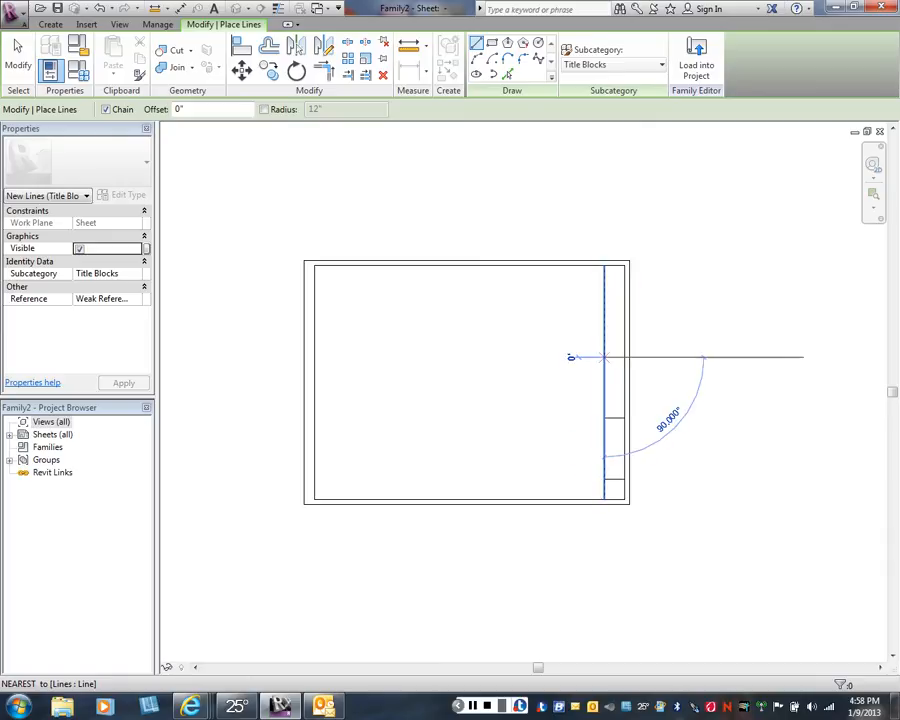
pyautogui.click(624, 357)
pyautogui.press('Escape')
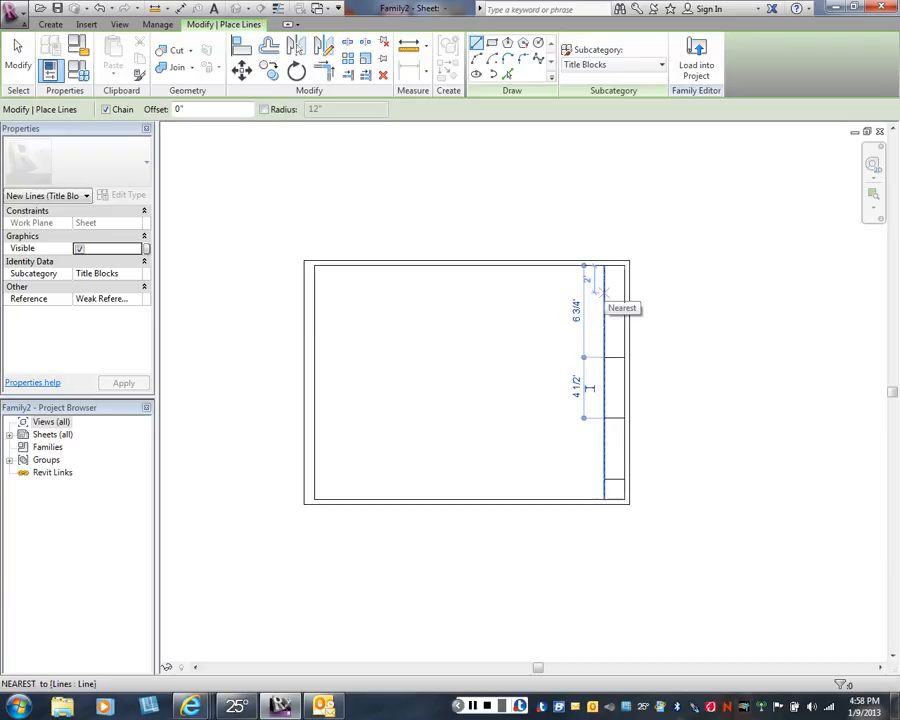
# Draw a horizontal line across the title strip about 2" below the inner border's top line and end the Line command
pyautogui.click(604, 292)
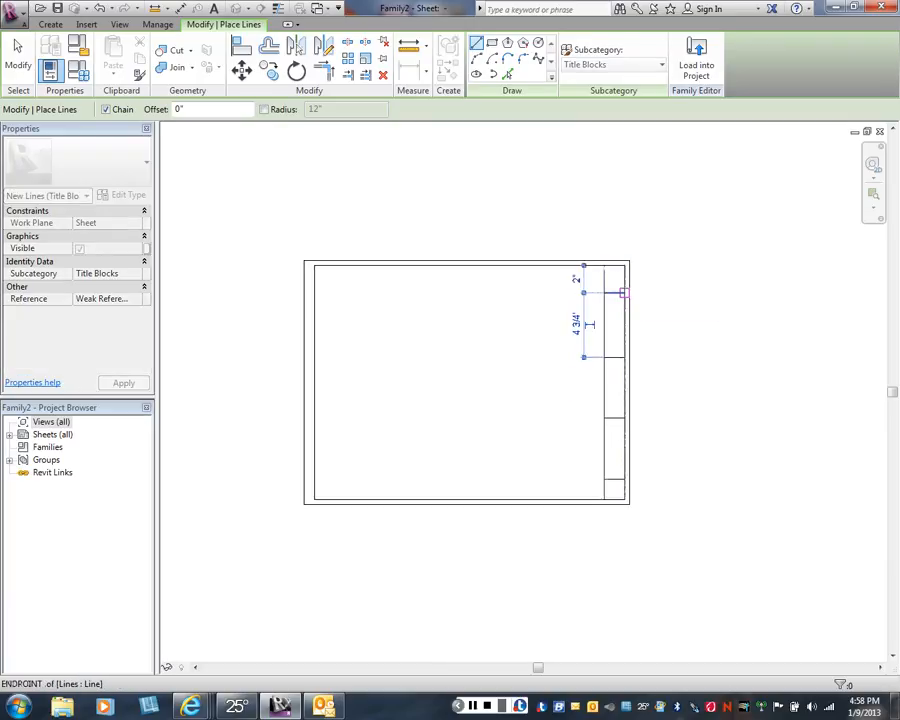
pyautogui.rightClick(655, 288)
pyautogui.click(713, 305)
pyautogui.scroll(2, 646, 366)
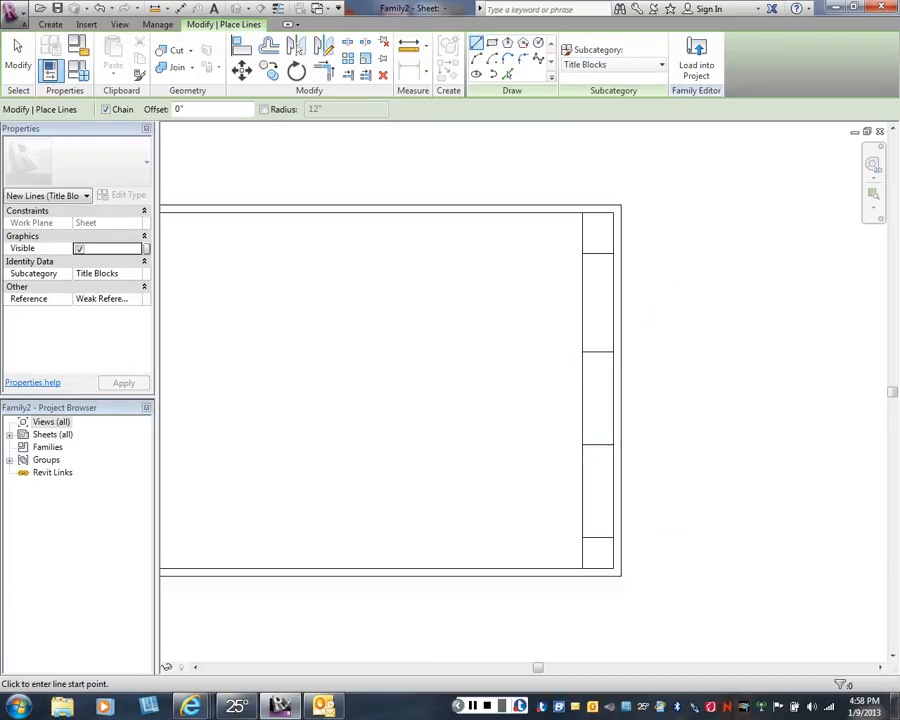
pyautogui.rightClick(644, 394)
pyautogui.click(675, 403)
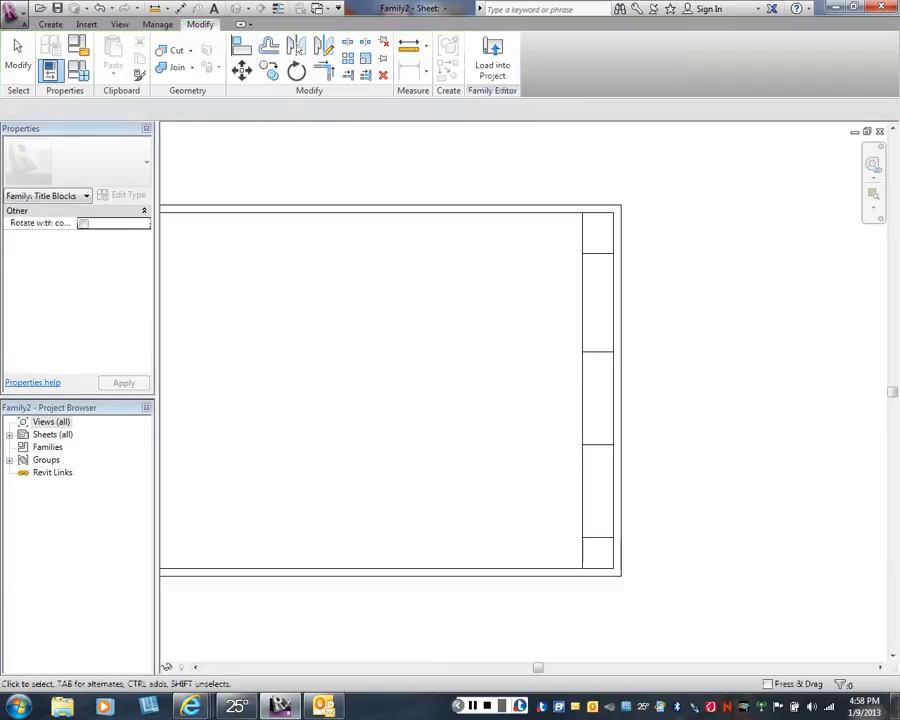
pyautogui.scroll(-1, 675, 397)
pyautogui.moveTo(412, 390); pyautogui.dragTo(469, 368, button='middle')
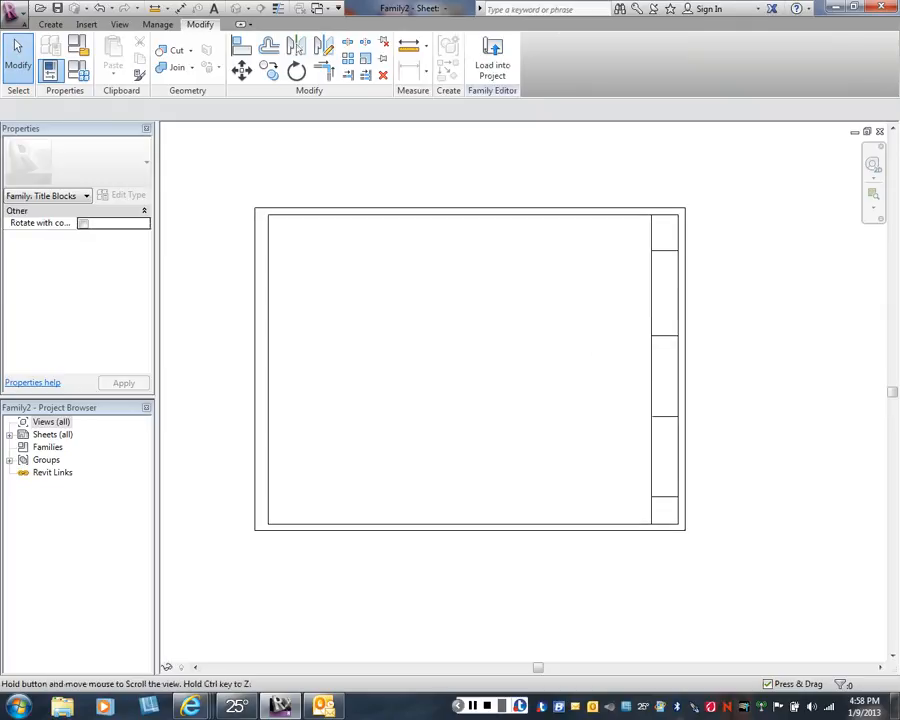
pyautogui.moveTo(532, 225); pyautogui.dragTo(565, 283, button='middle')
pyautogui.scroll(2, 565, 283)
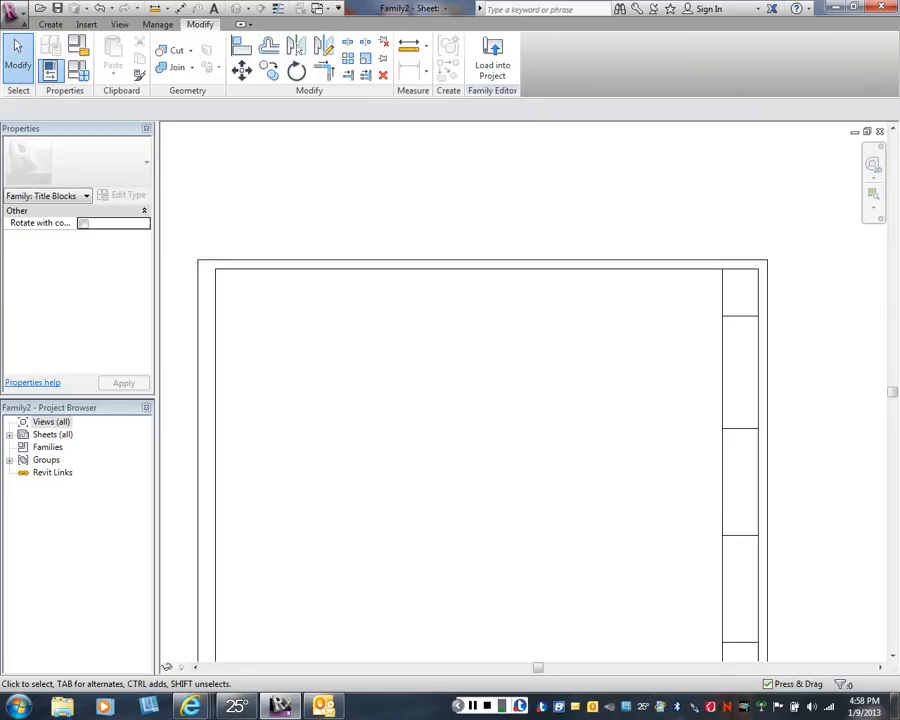
pyautogui.scroll(3, 572, 287)
pyautogui.scroll(-3, 565, 311)
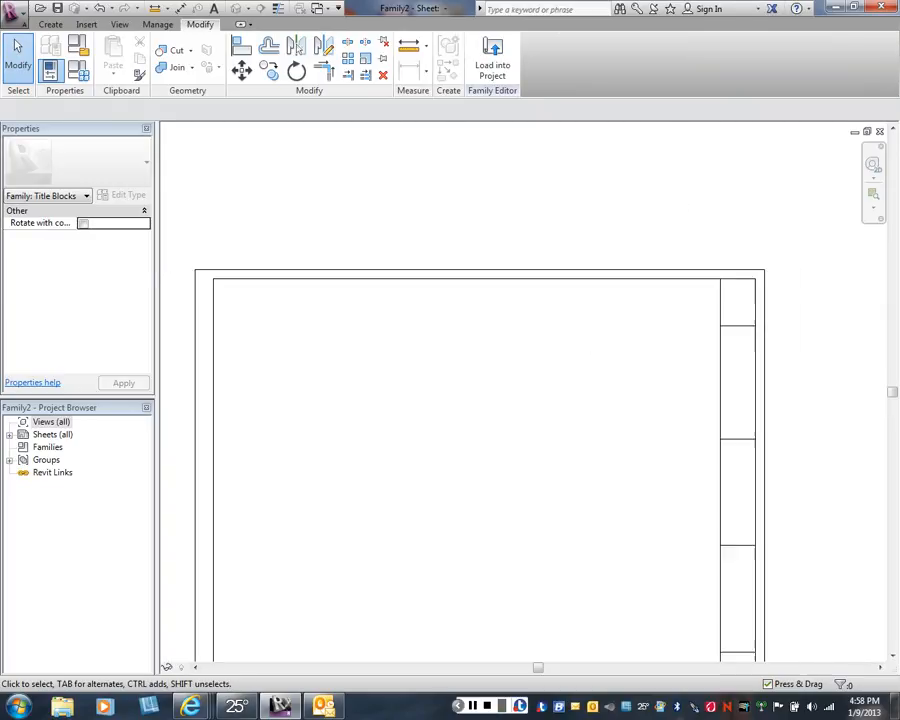
pyautogui.scroll(-1, 588, 368)
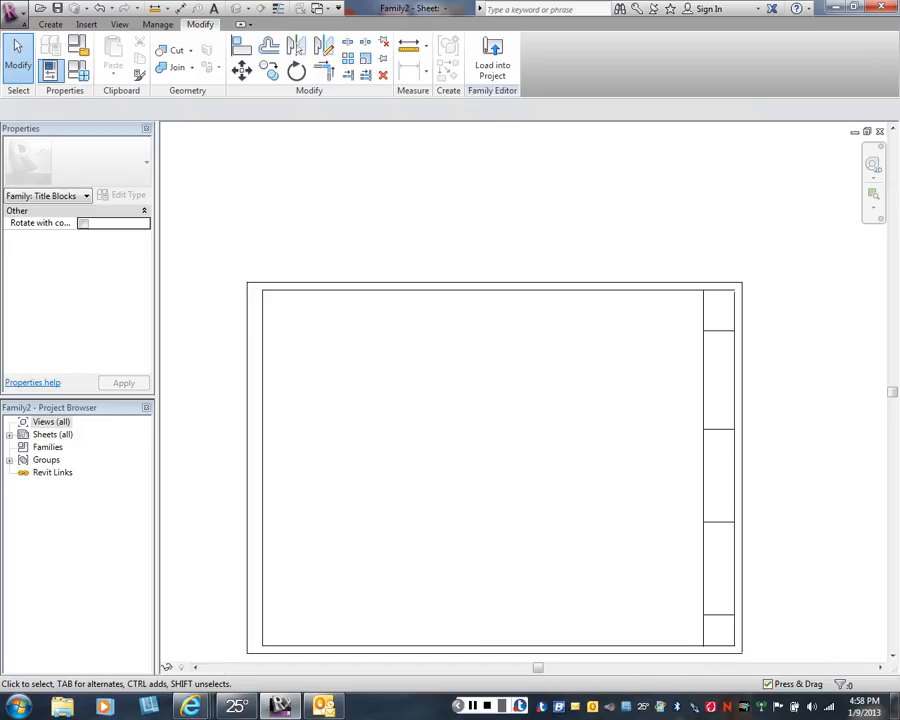
pyautogui.scroll(-1, 588, 368)
pyautogui.moveTo(588, 368); pyautogui.dragTo(592, 337, button='middle')
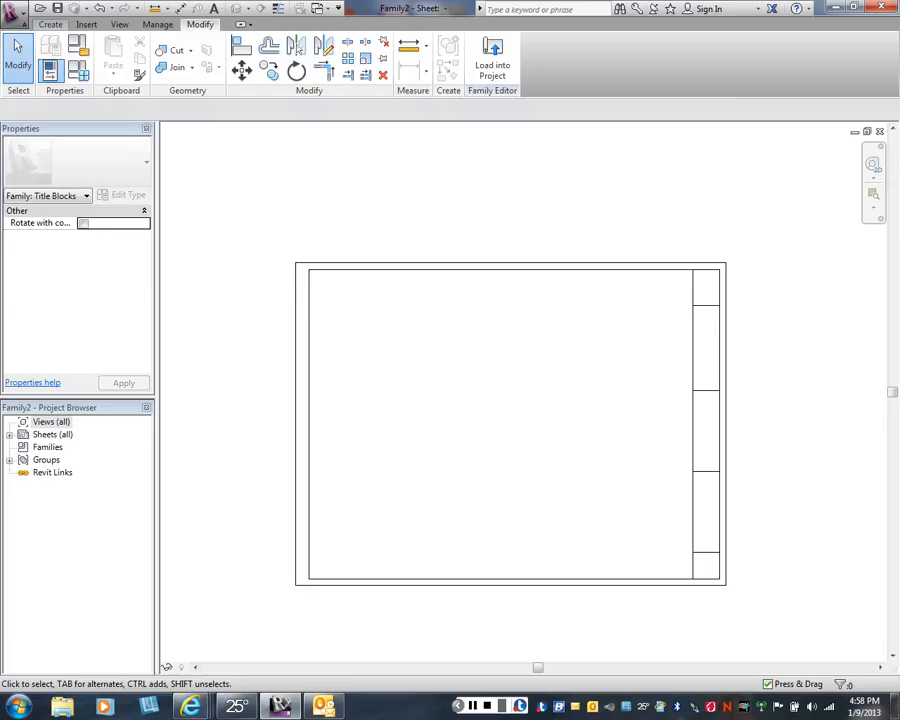
pyautogui.click(50, 24)
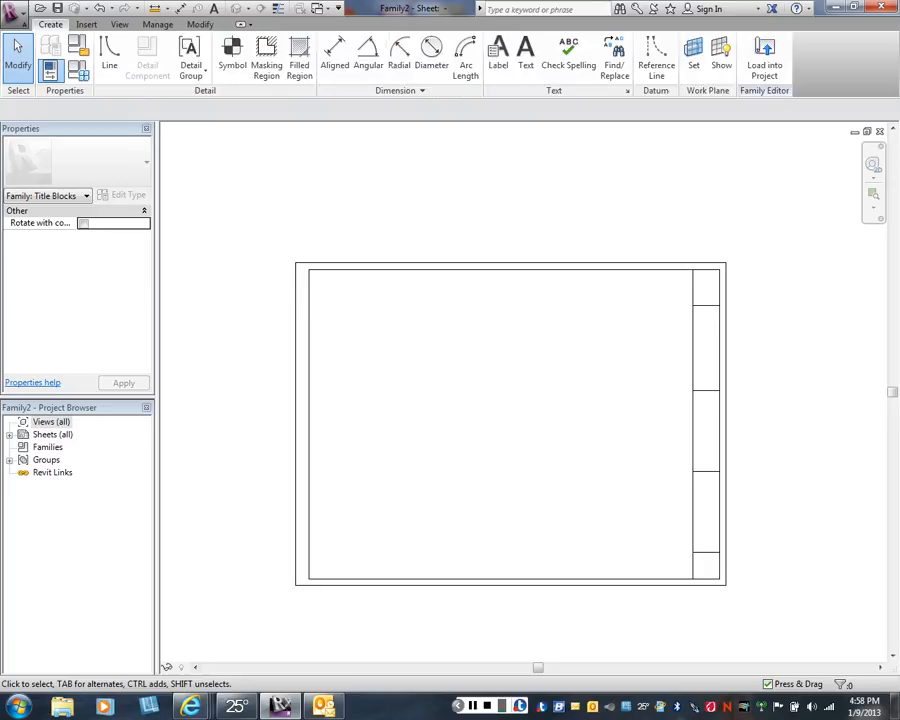
pyautogui.rightClick(224, 148)
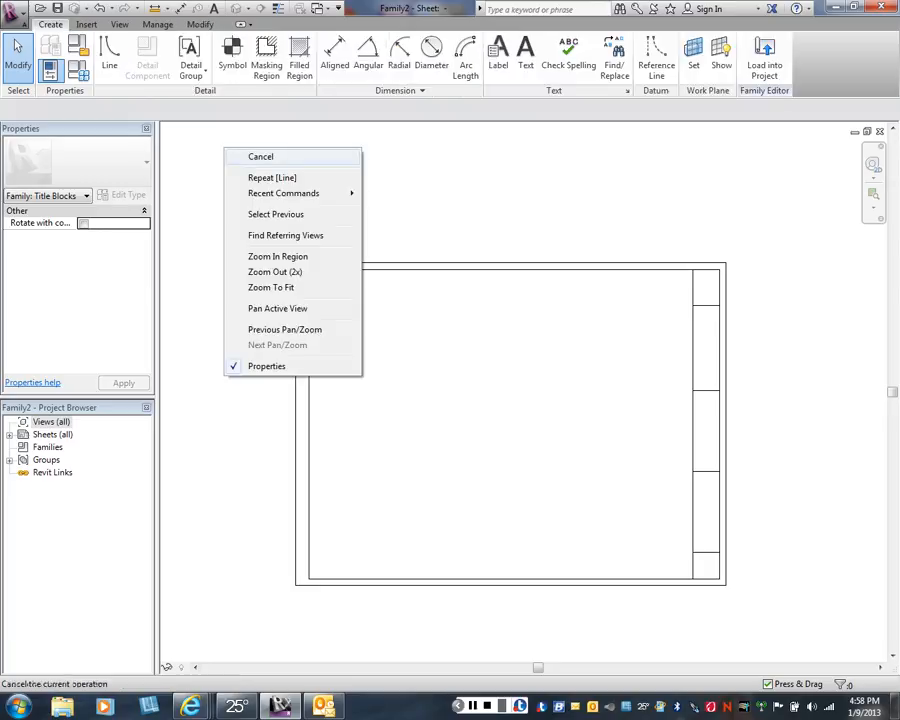
pyautogui.click(246, 154)
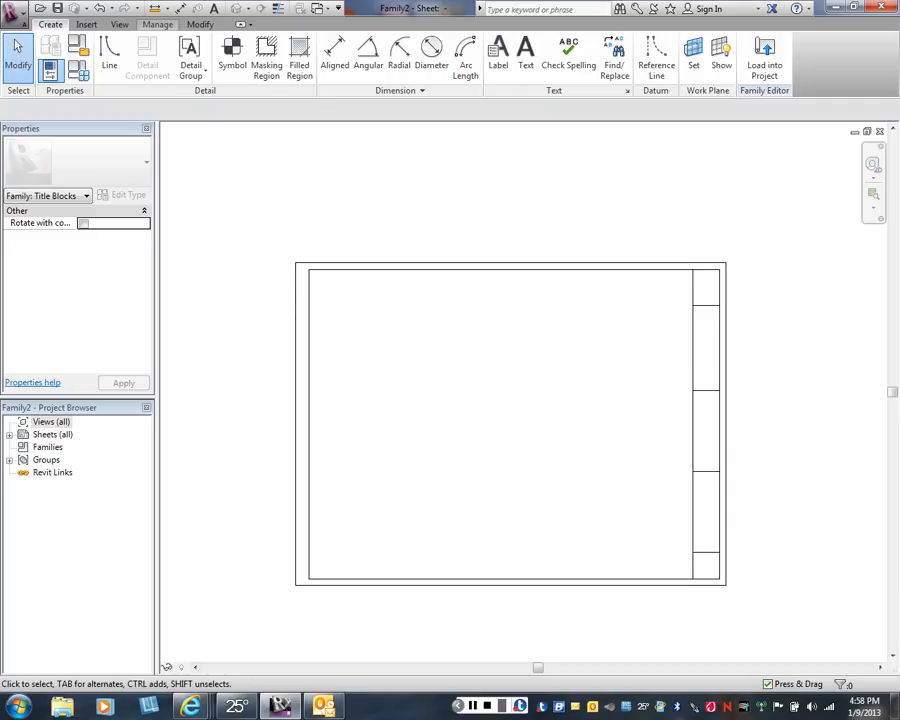
# Open the Object Styles settings of the title block family
pyautogui.click(157, 24)
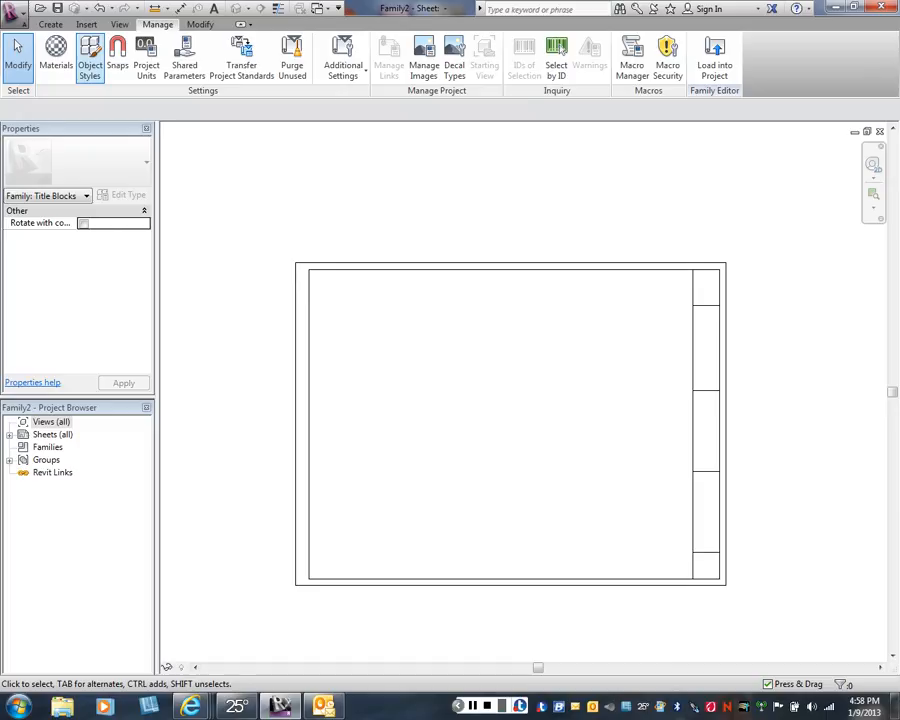
pyautogui.click(90, 58)
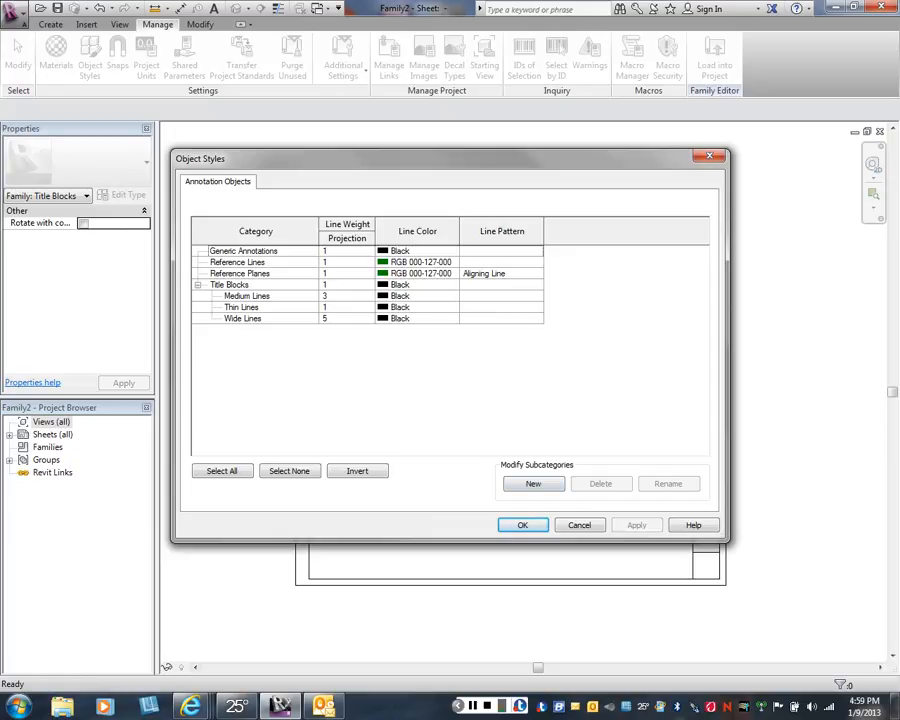
pyautogui.click(534, 484)
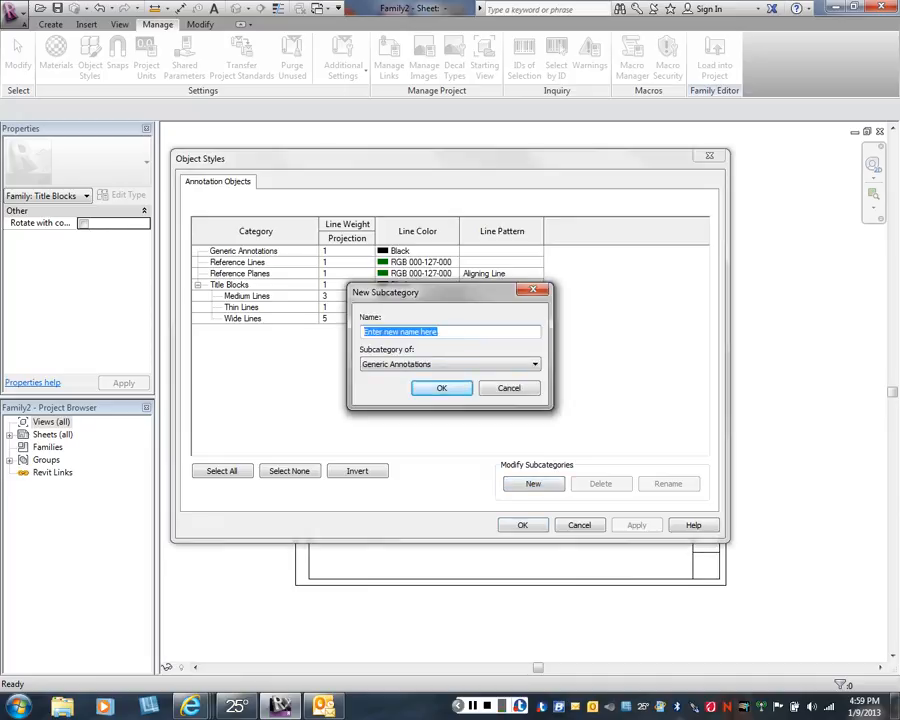
pyautogui.write('BO')
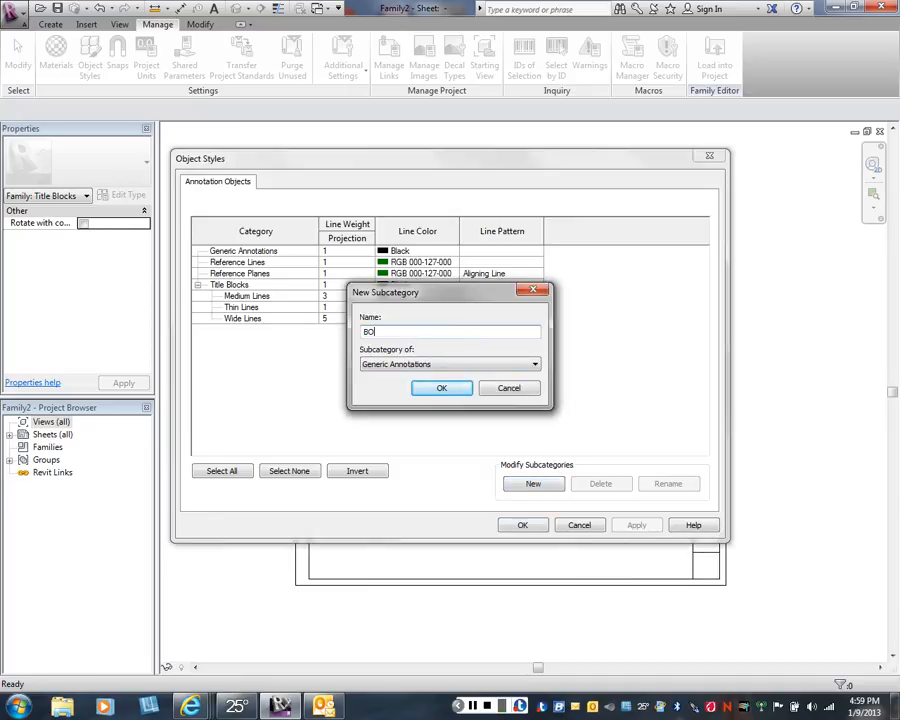
pyautogui.write('RDER')
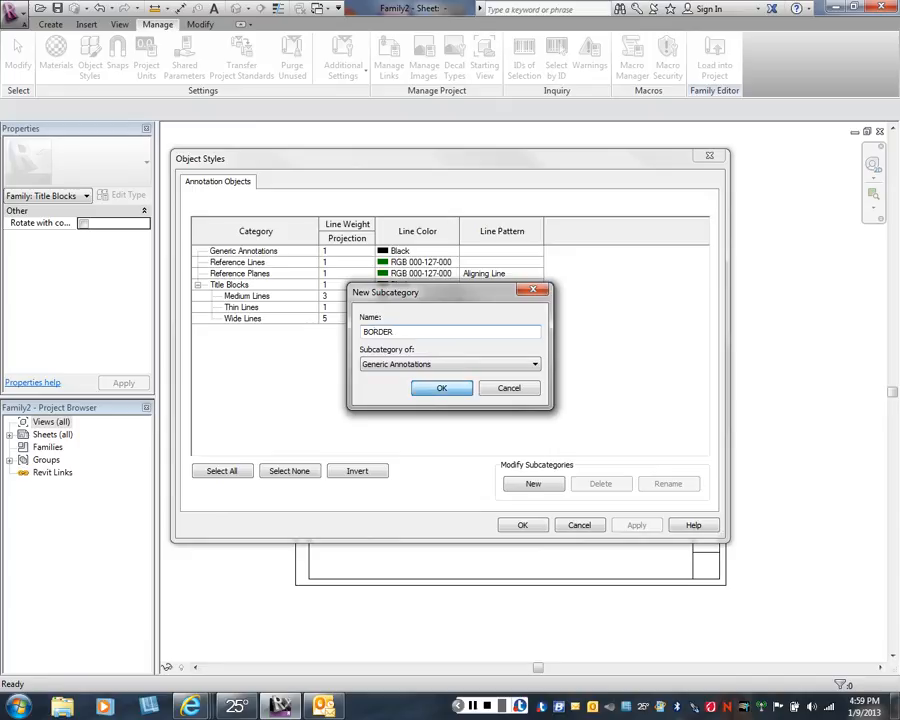
pyautogui.press('Return')
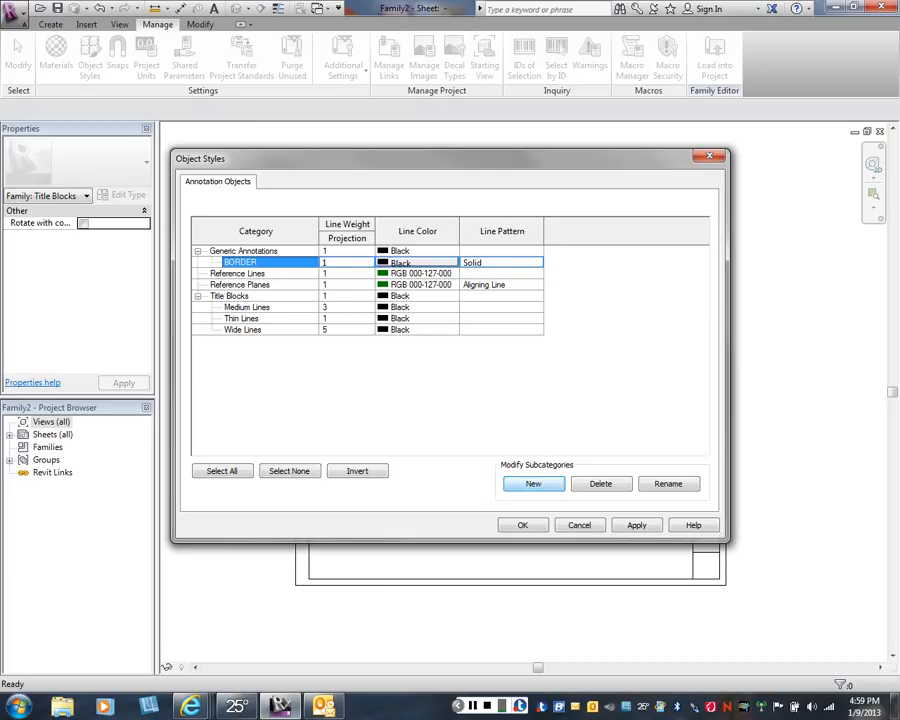
pyautogui.click(600, 483)
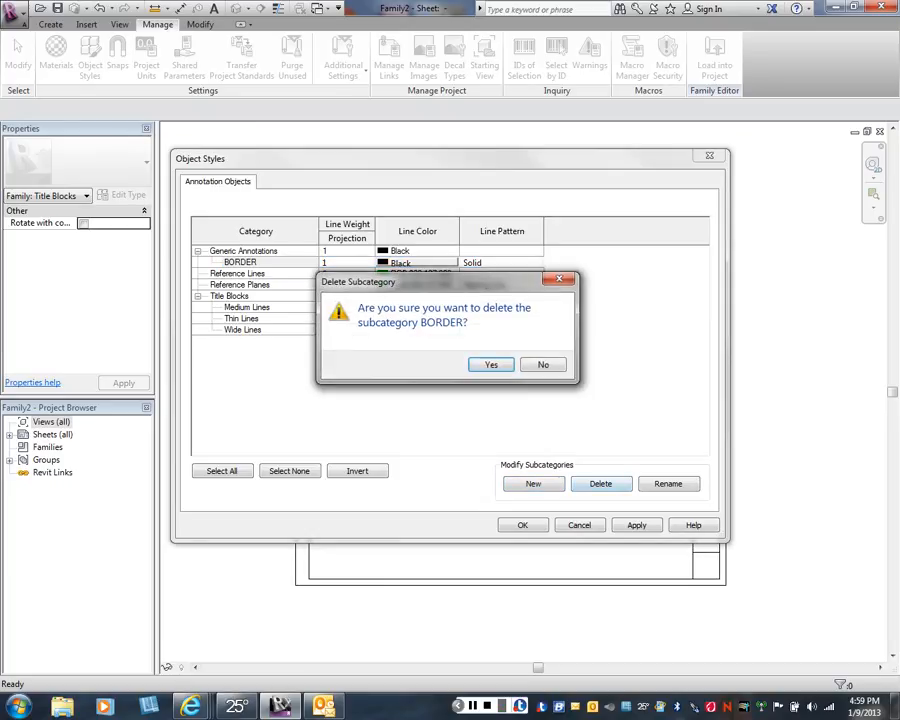
pyautogui.click(489, 363)
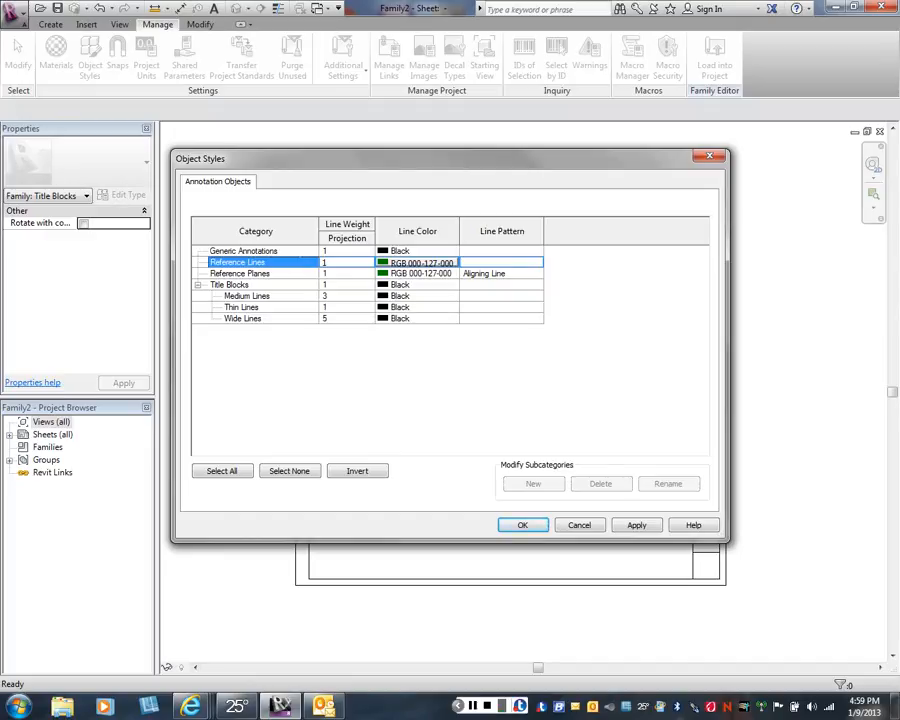
# Create a new subcategory named Border Lines under the Title Blocks category
pyautogui.click(247, 296)
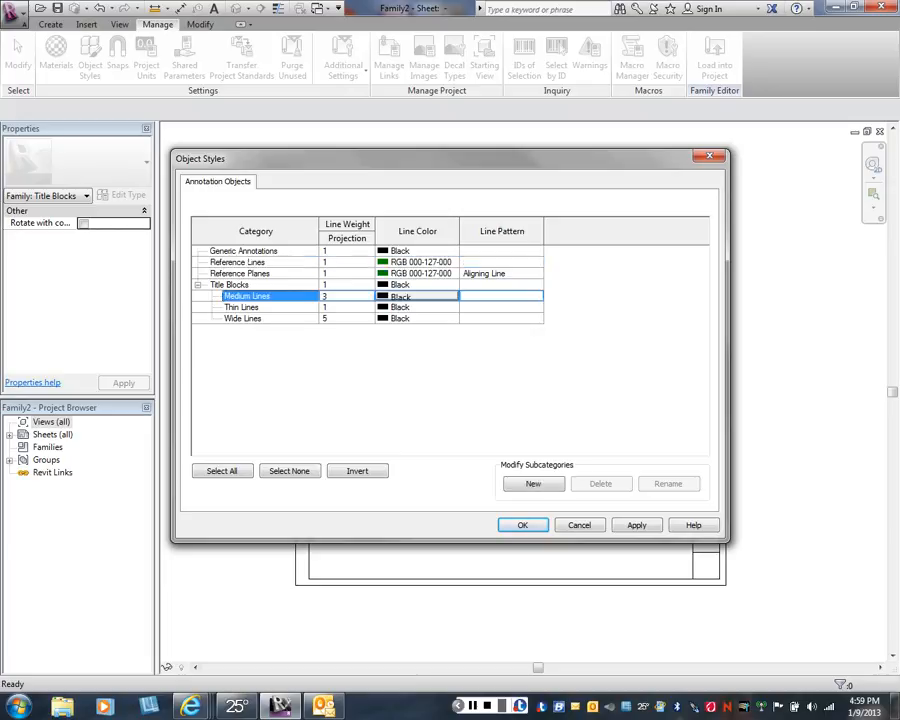
pyautogui.click(533, 484)
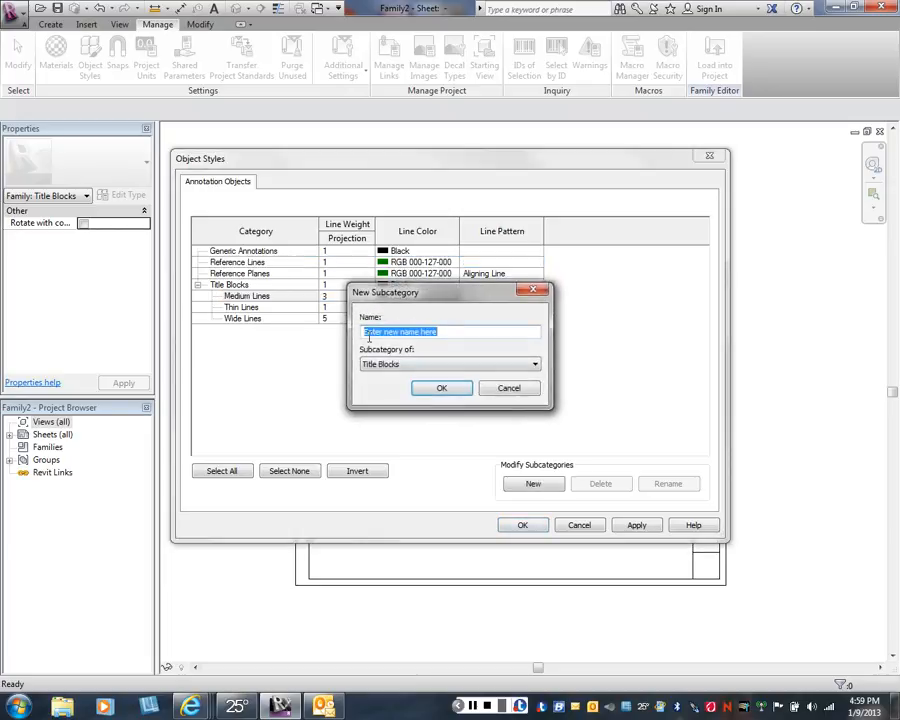
pyautogui.write('Border')
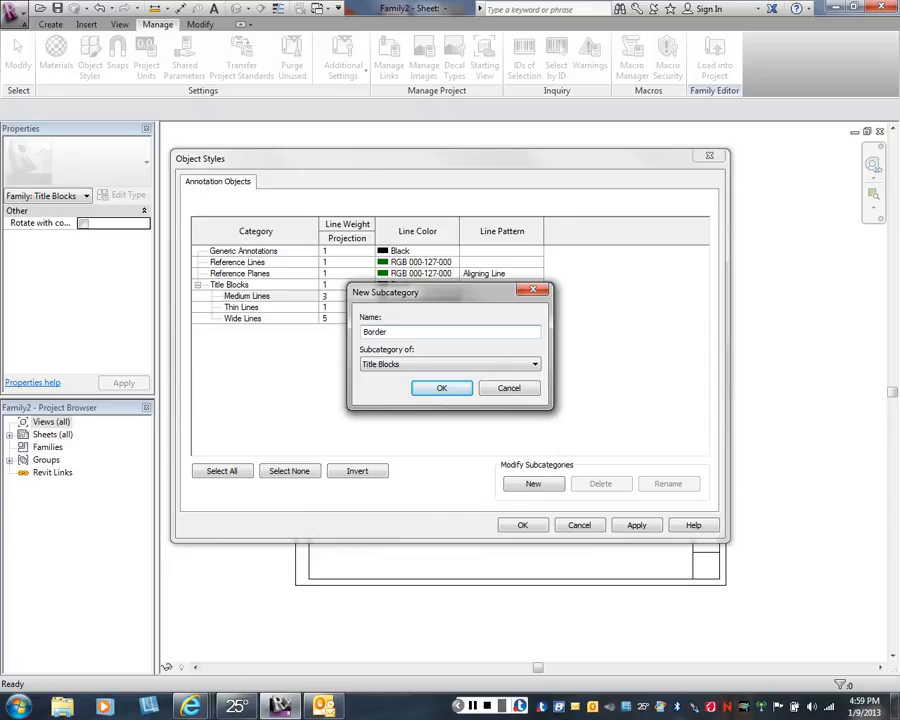
pyautogui.write('Lines')
pyautogui.click(441, 388)
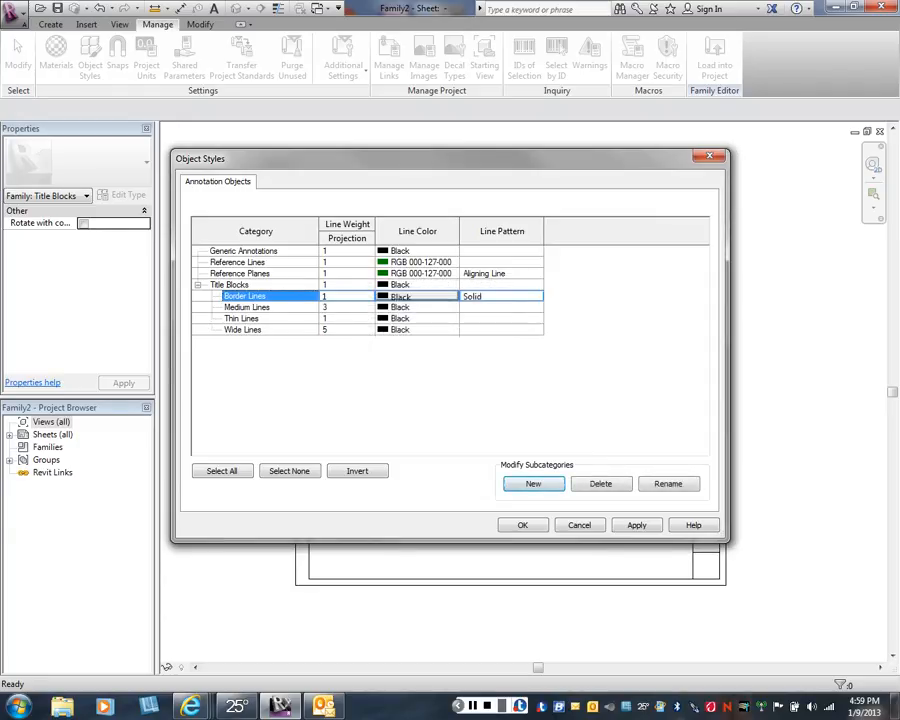
# Set the projection line weight of the Border Lines subcategory to 7 and accept the object styles
pyautogui.click(352, 296)
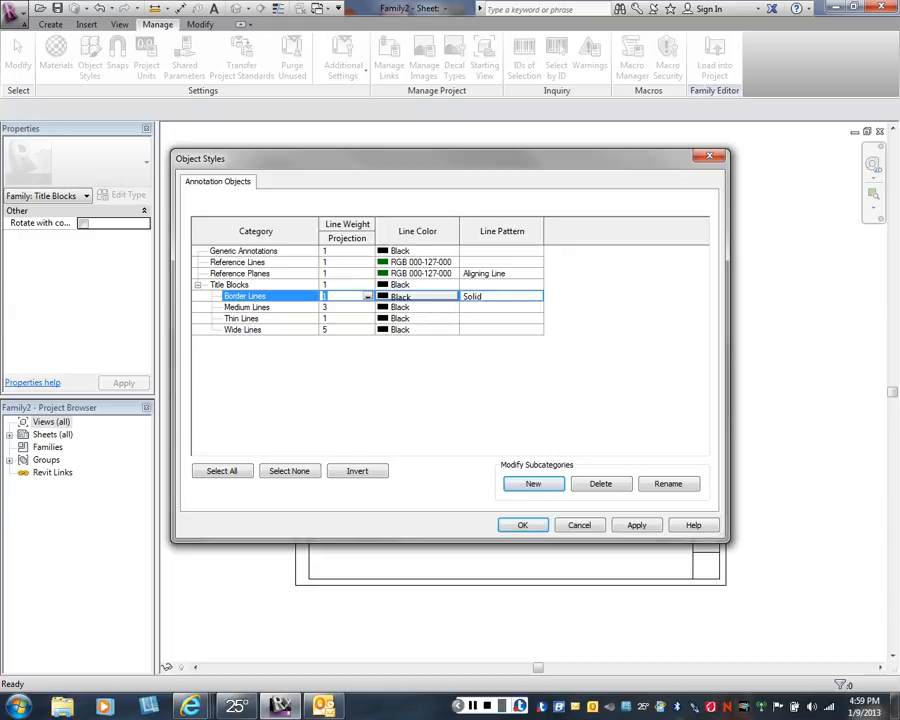
pyautogui.click(367, 297)
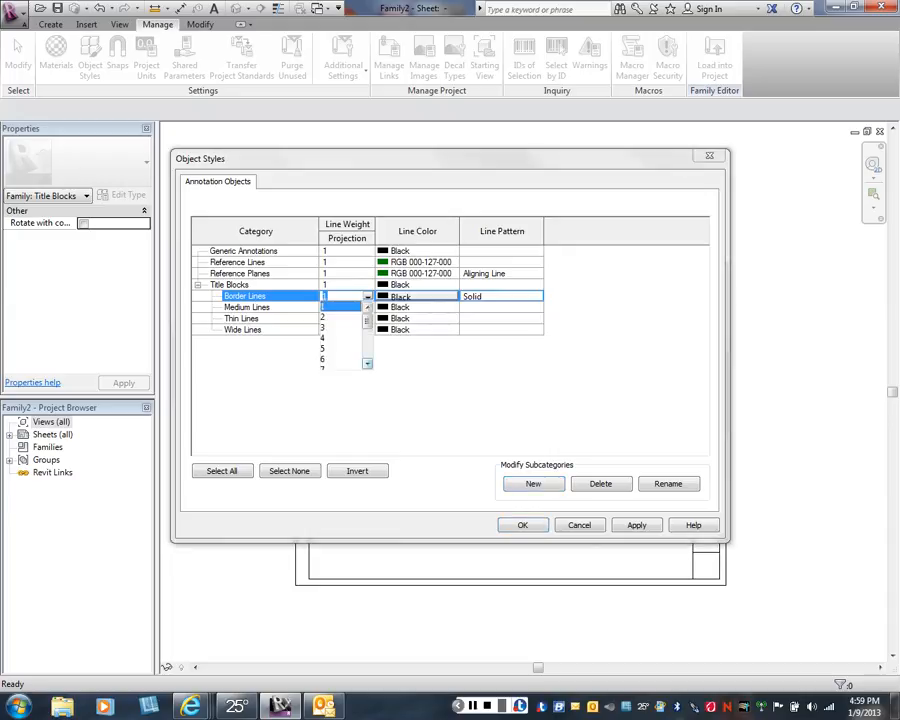
pyautogui.click(367, 364)
pyautogui.click(338, 358)
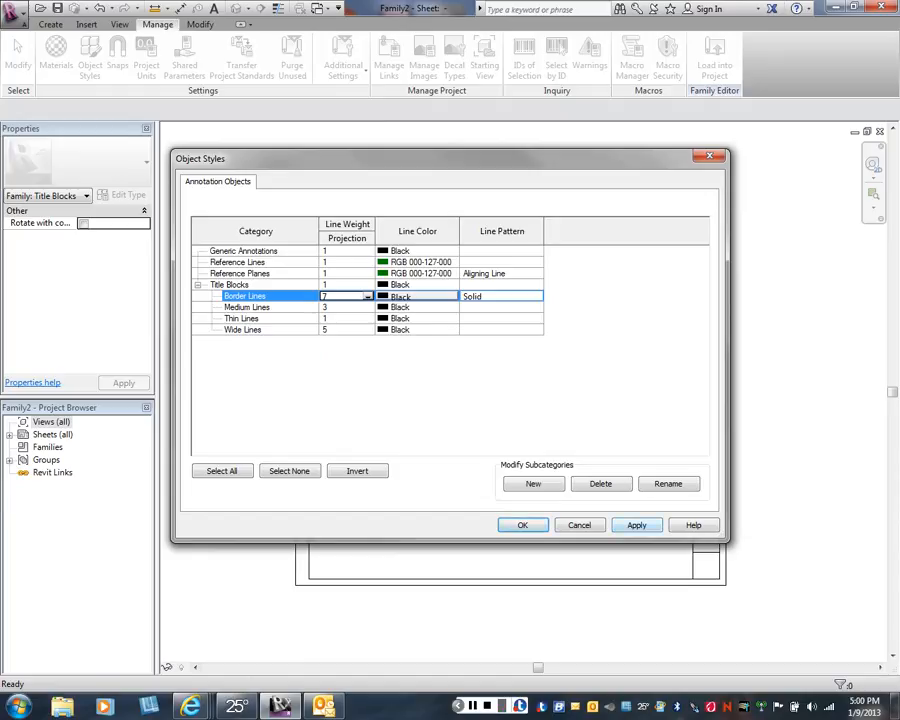
pyautogui.click(637, 525)
pyautogui.click(523, 525)
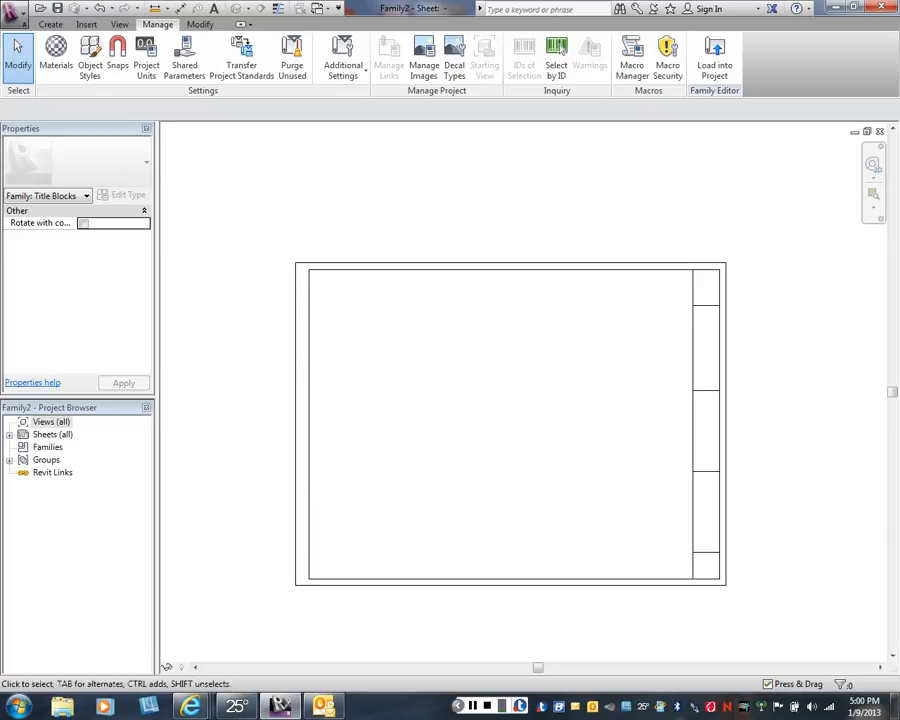
# Assign all inner border and title strip lines to the Border Lines subcategory
pyautogui.moveTo(303, 267); pyautogui.dragTo(722, 582)
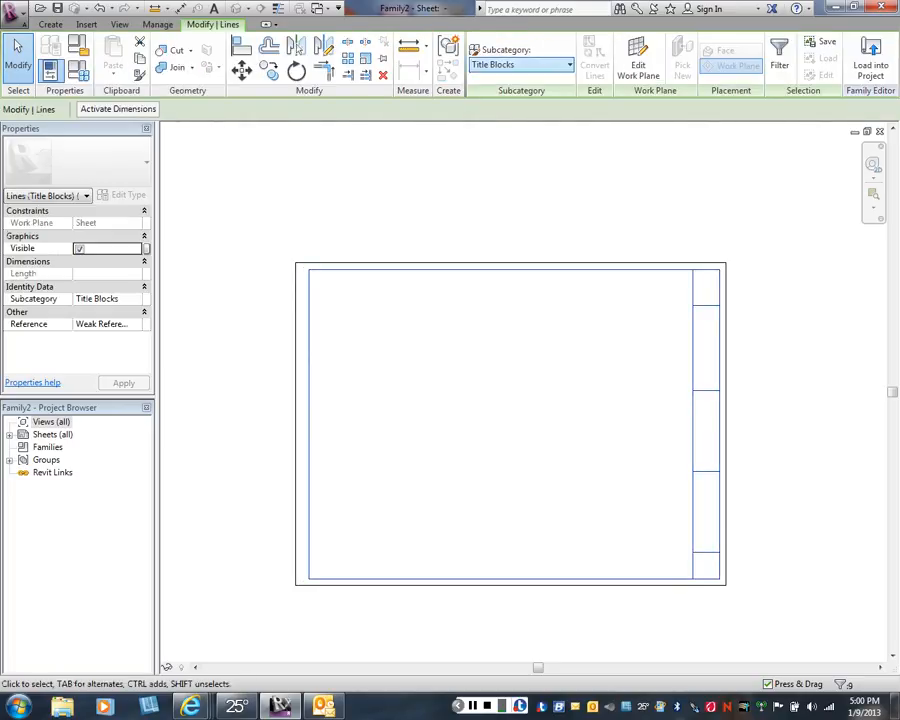
pyautogui.click(521, 64)
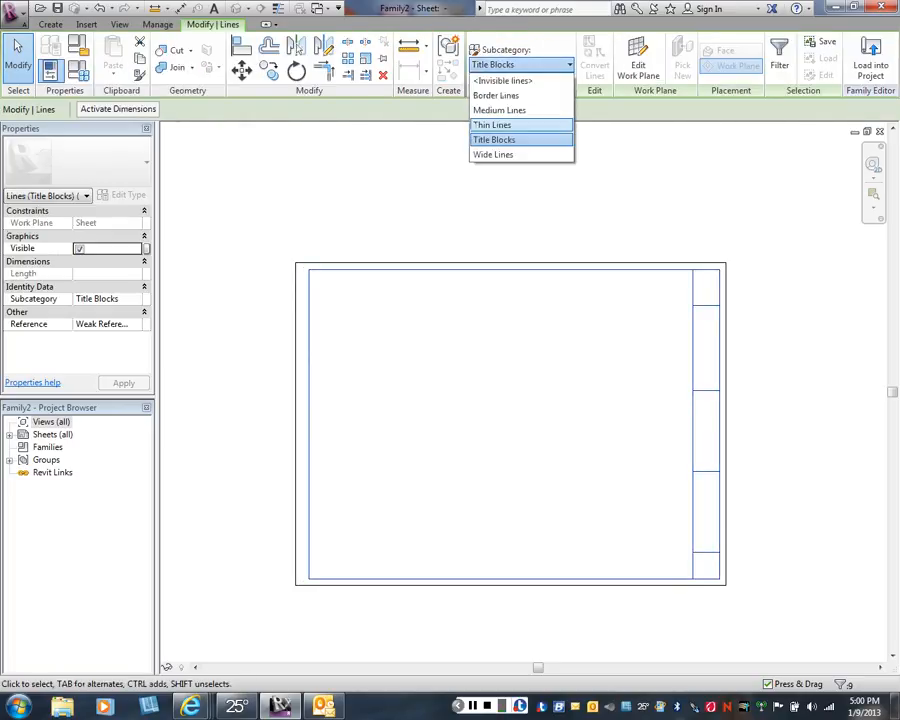
pyautogui.click(496, 95)
pyautogui.press('Escape')
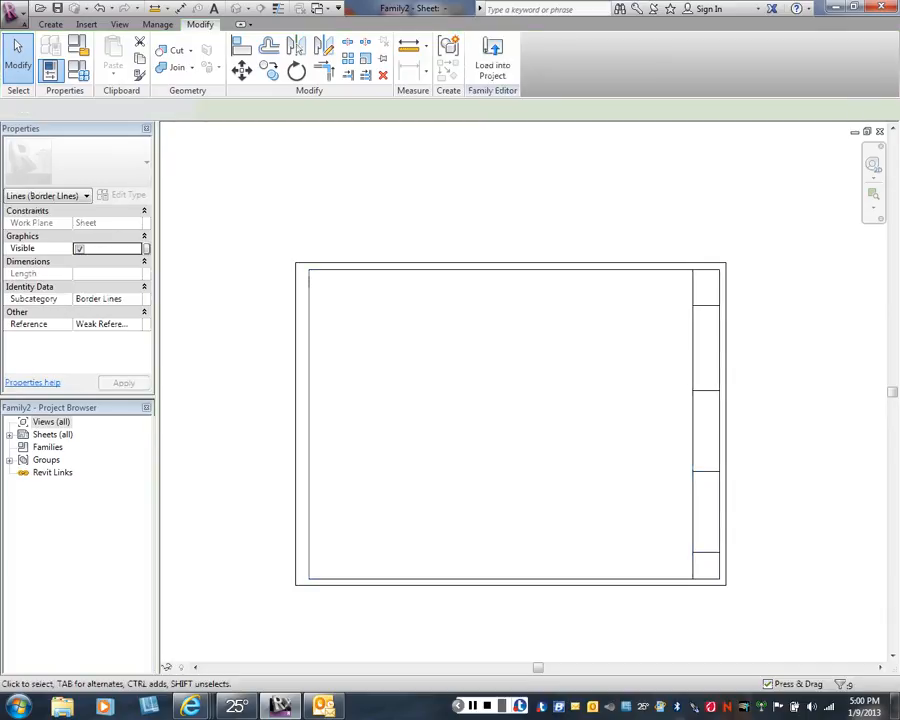
# Examine the line thickness of the border and title strip near the sheet's upper-right corner, and return to the whole sheet
pyautogui.scroll(6, 731, 297)
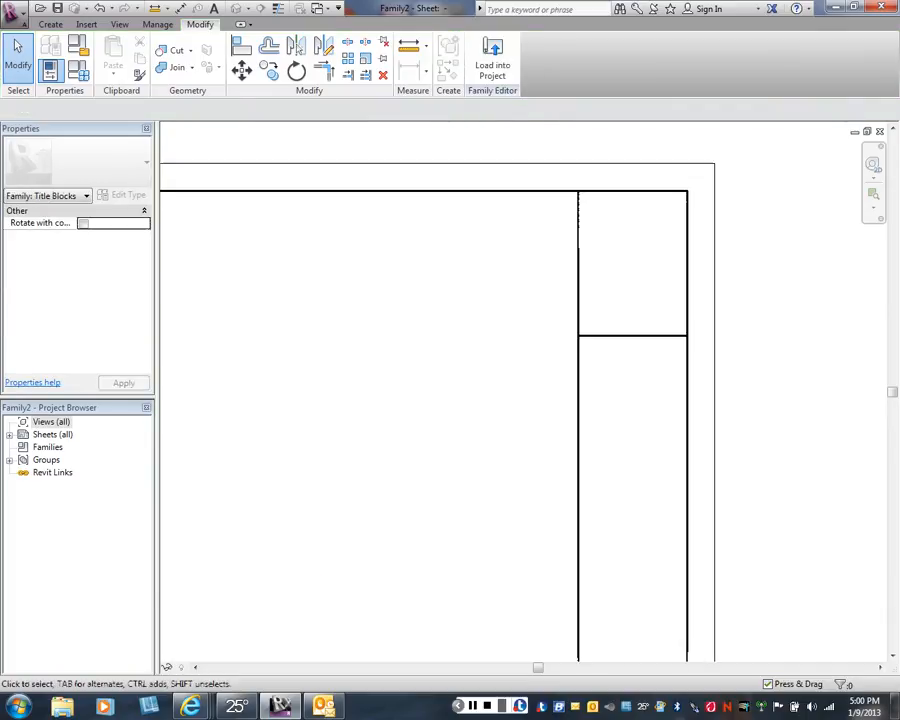
pyautogui.scroll(3, 678, 279)
pyautogui.moveTo(678, 279); pyautogui.dragTo(663, 368, button='middle')
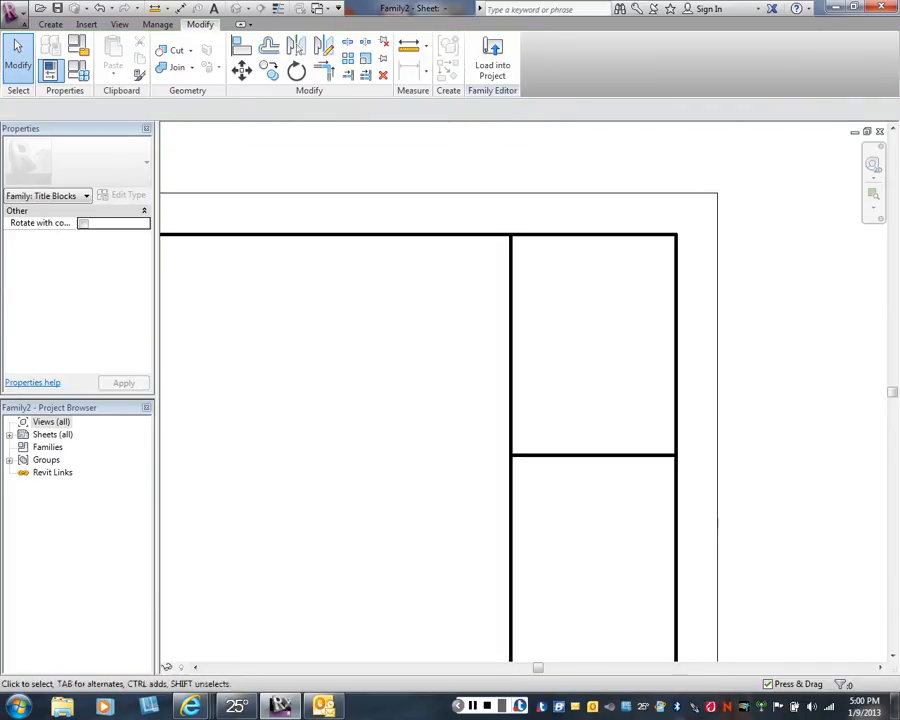
pyautogui.scroll(-8, 565, 340)
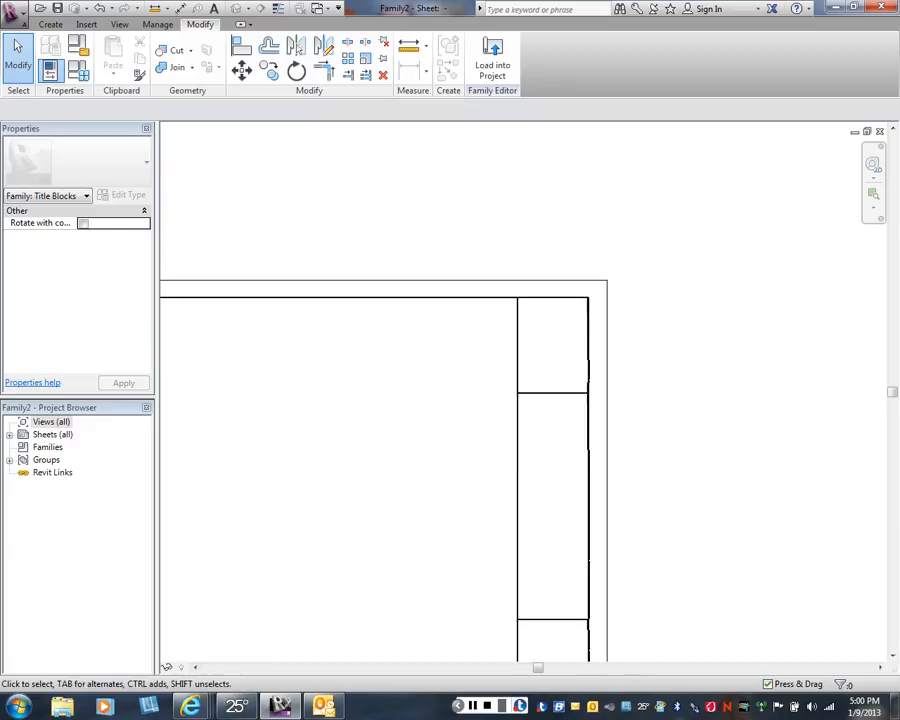
pyautogui.moveTo(442, 396); pyautogui.dragTo(630, 219, button='middle')
pyautogui.scroll(-2, 571, 256)
pyautogui.moveTo(571, 256); pyautogui.dragTo(608, 275, button='middle')
pyautogui.rightClick(386, 290)
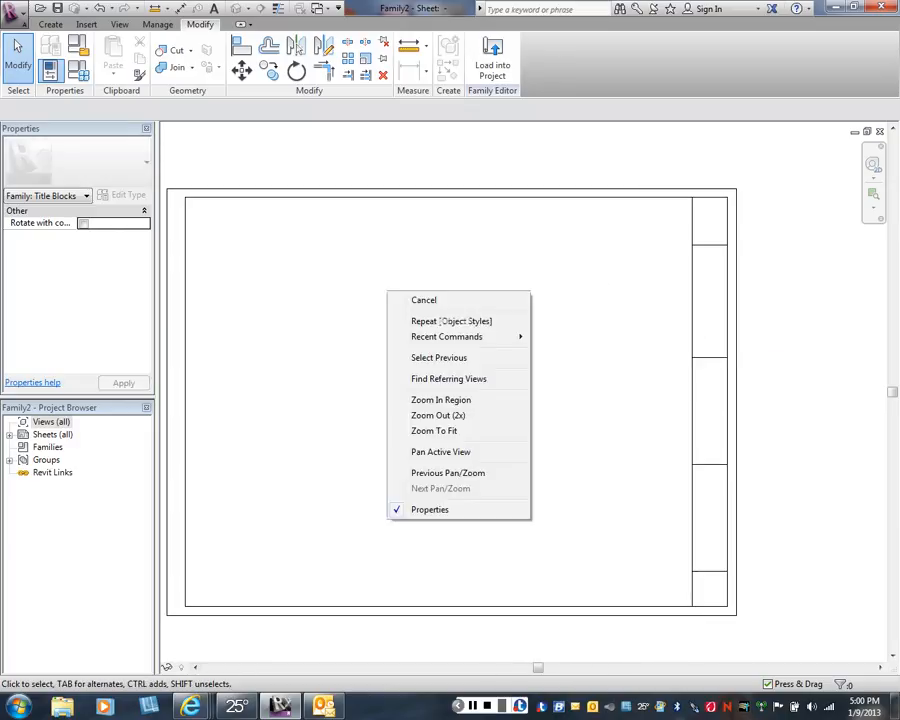
pyautogui.click(408, 299)
pyautogui.scroll(-1, 382, 145)
pyautogui.moveTo(382, 145); pyautogui.dragTo(407, 163, button='middle')
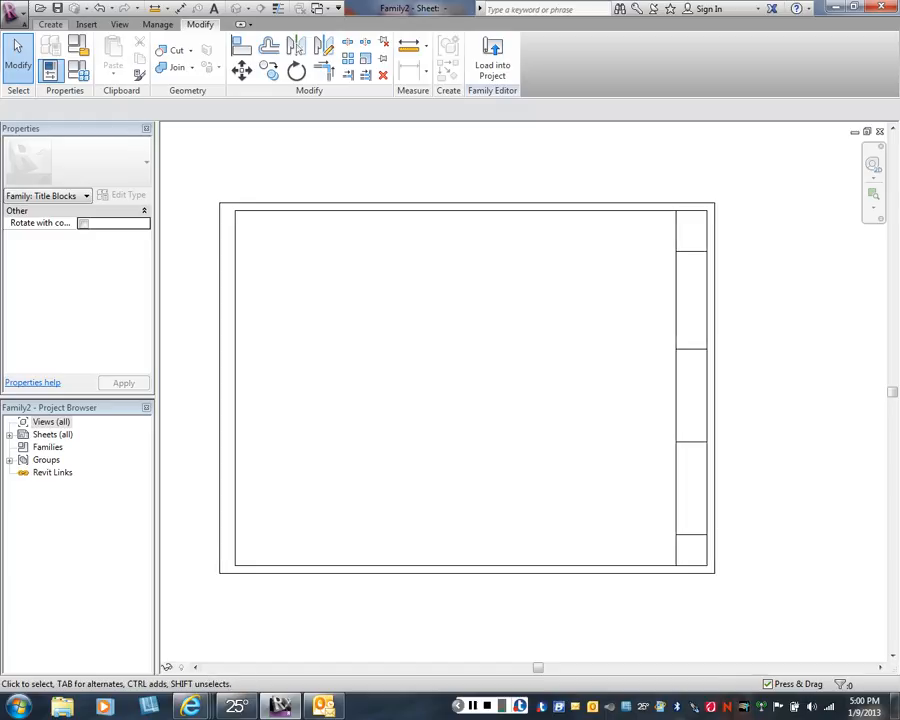
pyautogui.click(50, 25)
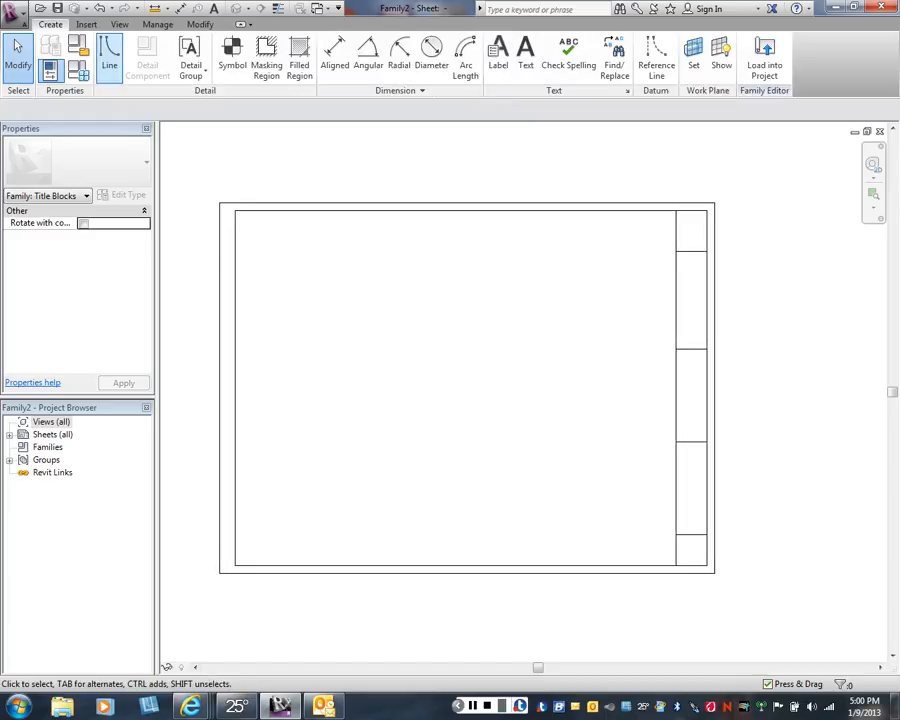
pyautogui.click(110, 58)
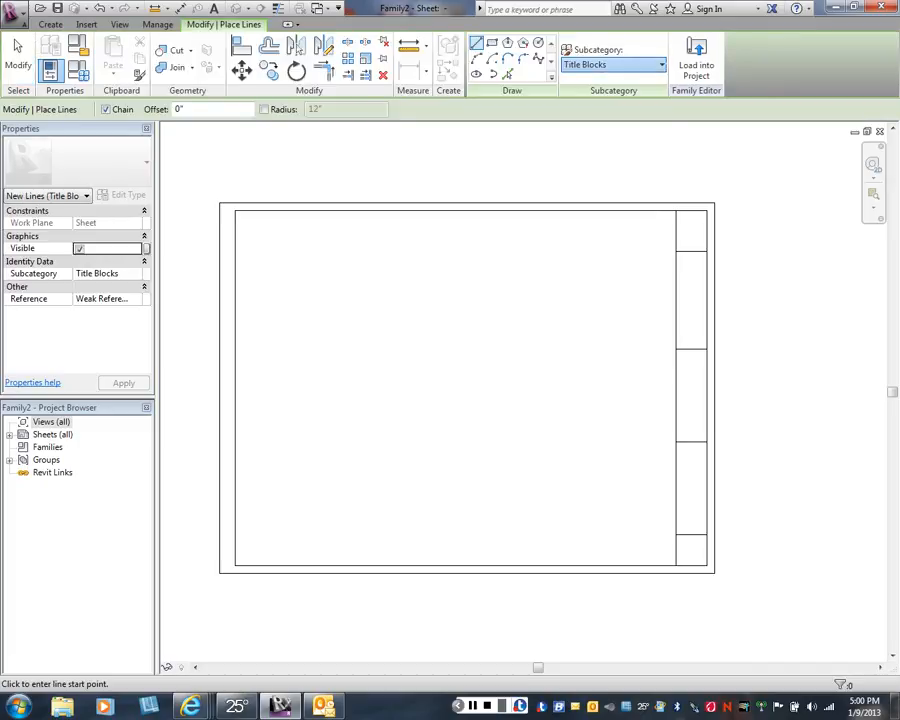
pyautogui.click(613, 64)
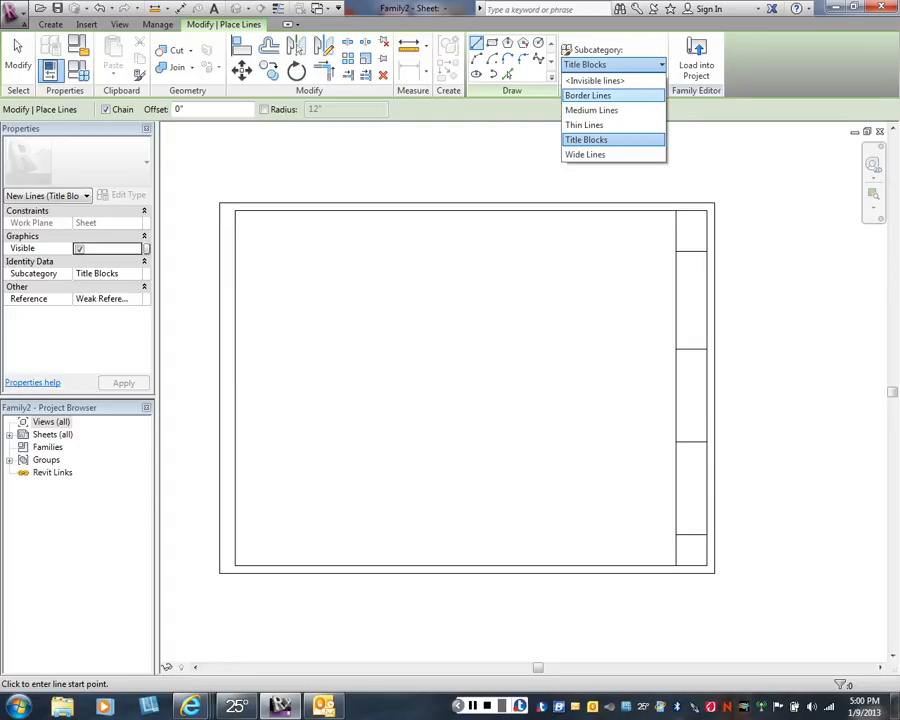
pyautogui.click(613, 110)
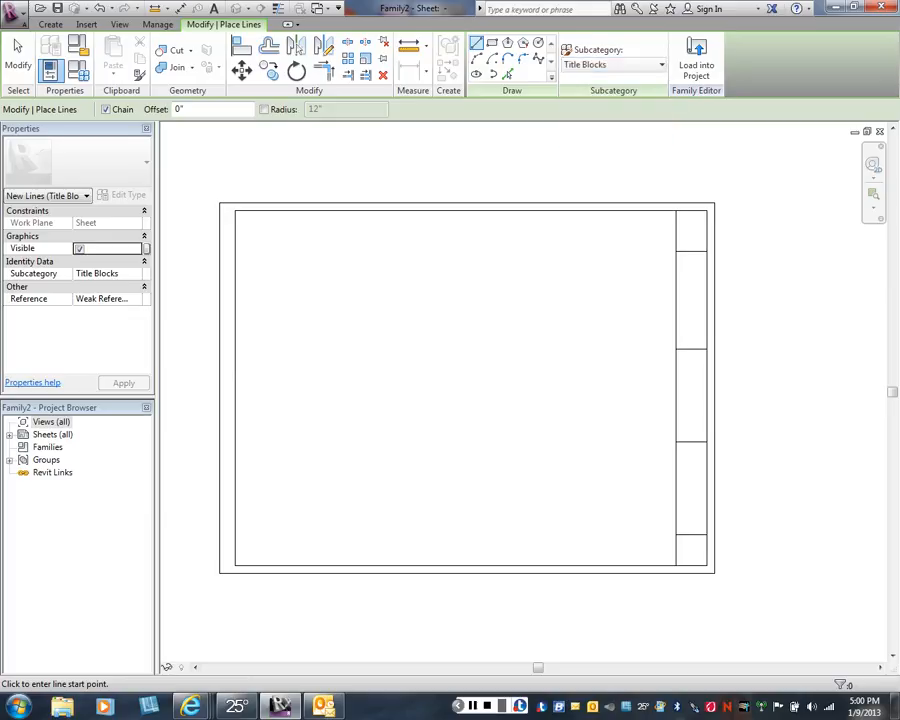
pyautogui.rightClick(556, 147)
pyautogui.click(589, 156)
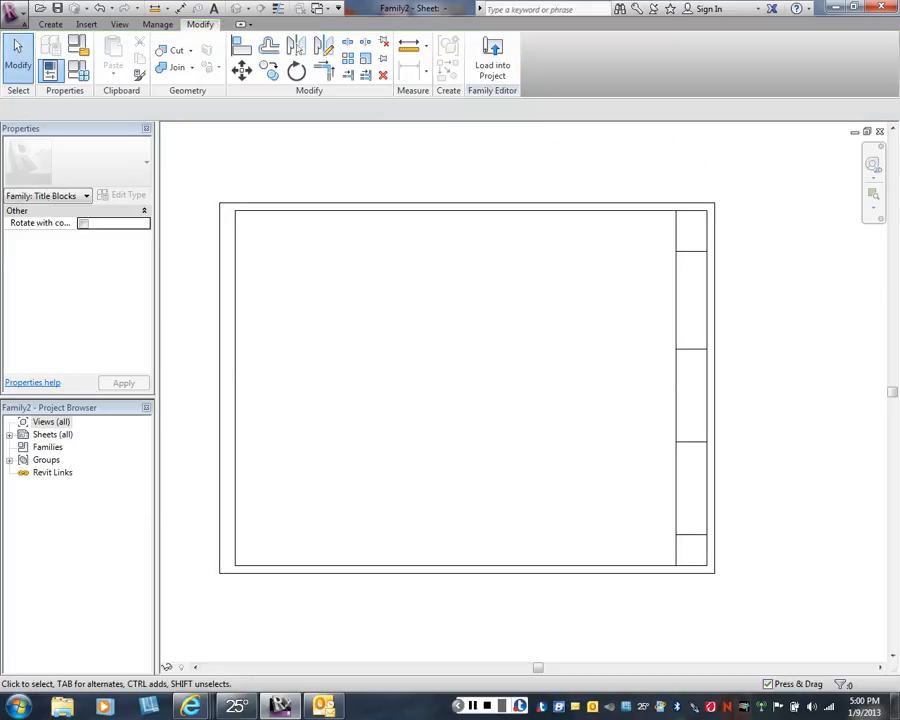
# Start a text note for the title strip's lowest cell and duplicate its type as Text Note 2
pyautogui.moveTo(677, 377); pyautogui.dragTo(580, 300, button='middle')
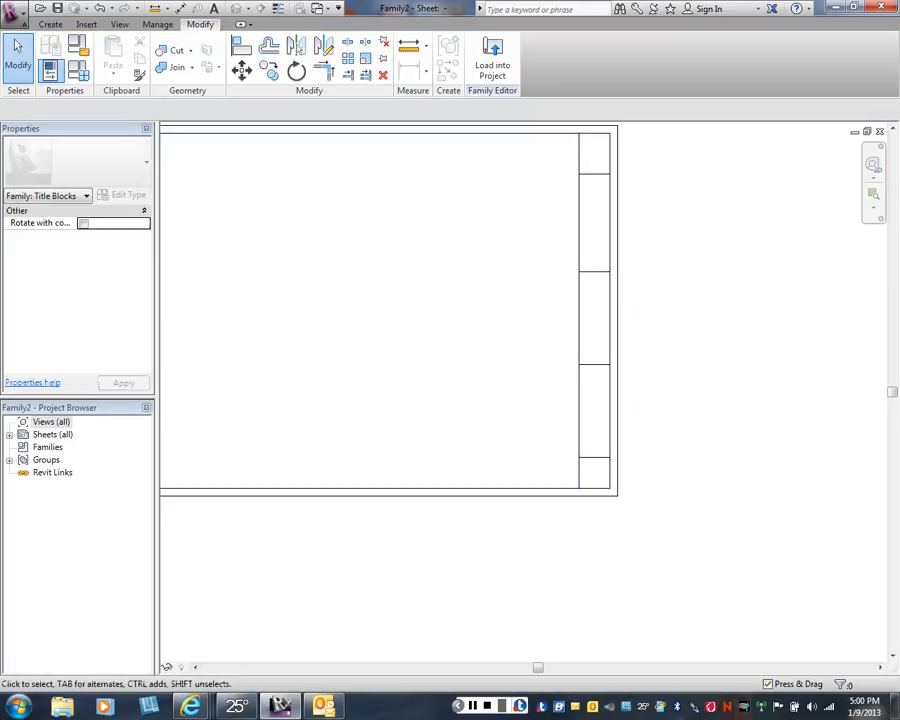
pyautogui.moveTo(616, 449); pyautogui.dragTo(601, 405, button='middle')
pyautogui.scroll(5, 589, 405)
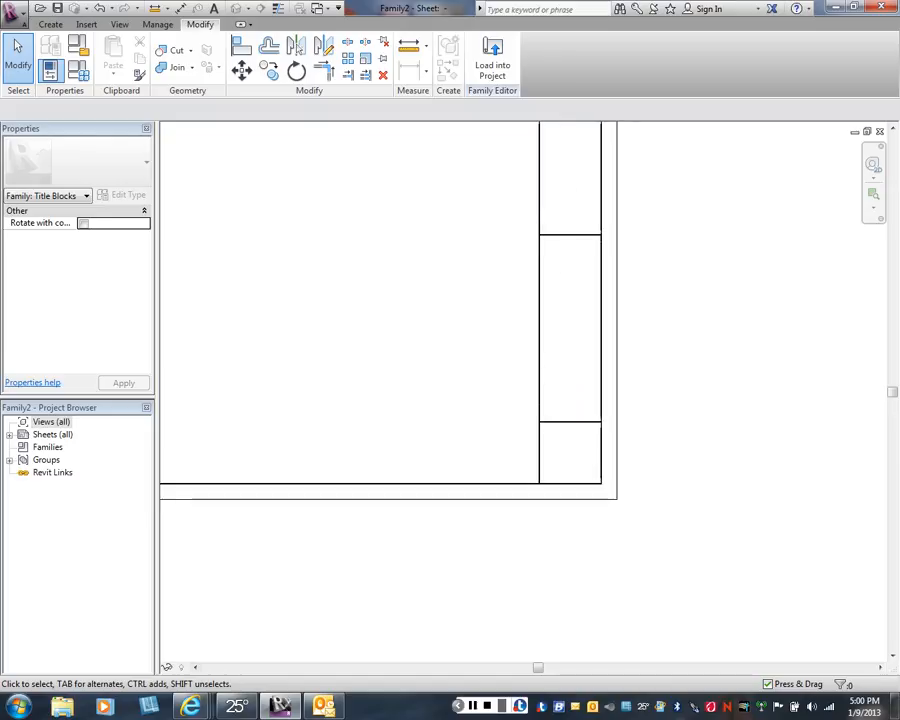
pyautogui.scroll(1, 580, 408)
pyautogui.moveTo(564, 456); pyautogui.dragTo(569, 370, button='middle')
pyautogui.scroll(4, 568, 372)
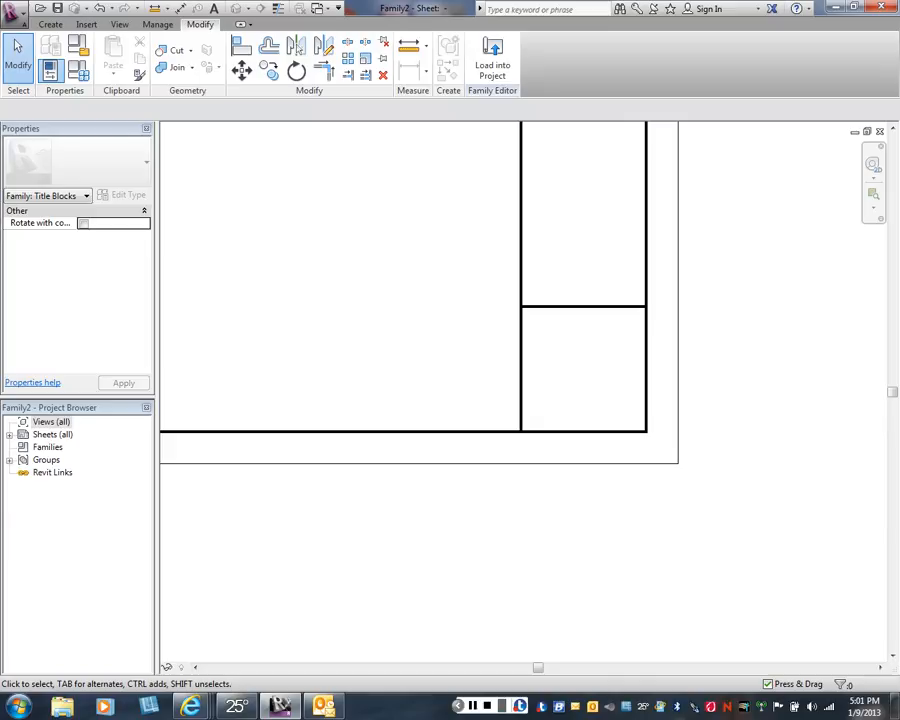
pyautogui.click(50, 24)
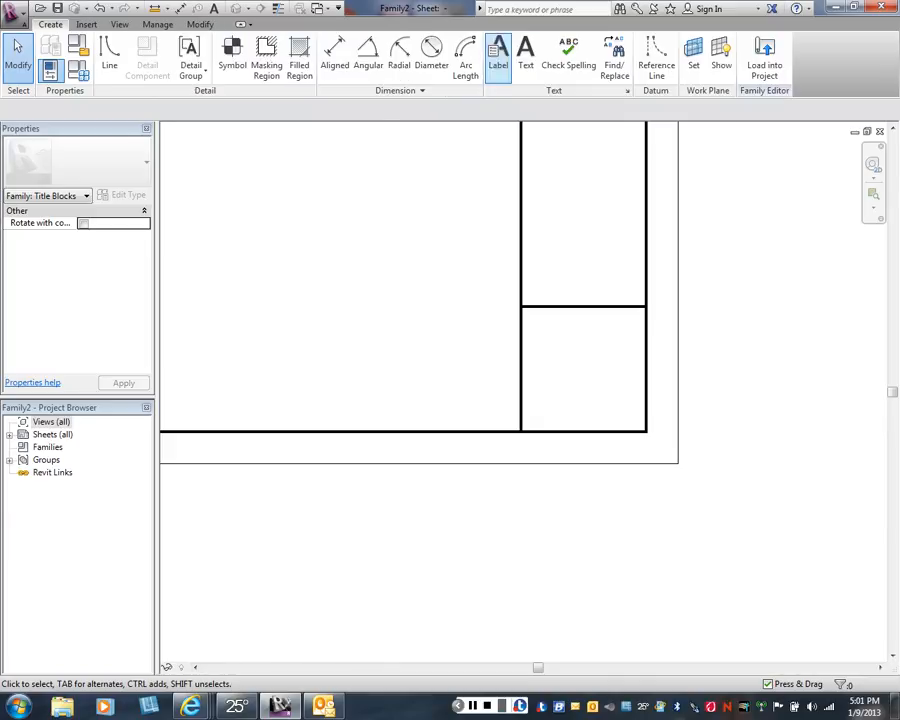
pyautogui.click(525, 52)
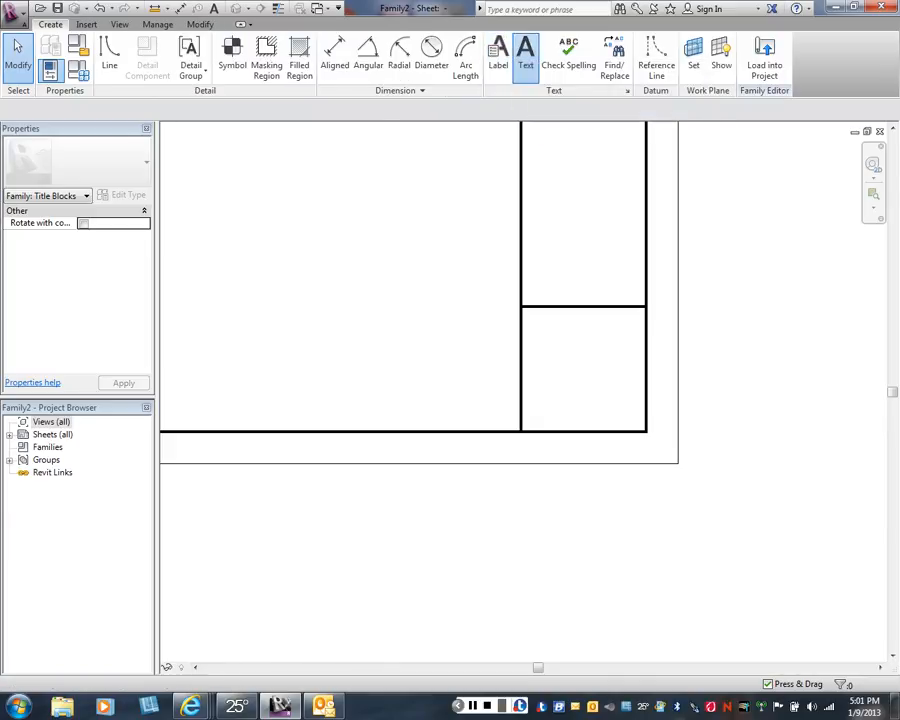
pyautogui.scroll(1, 359, 179)
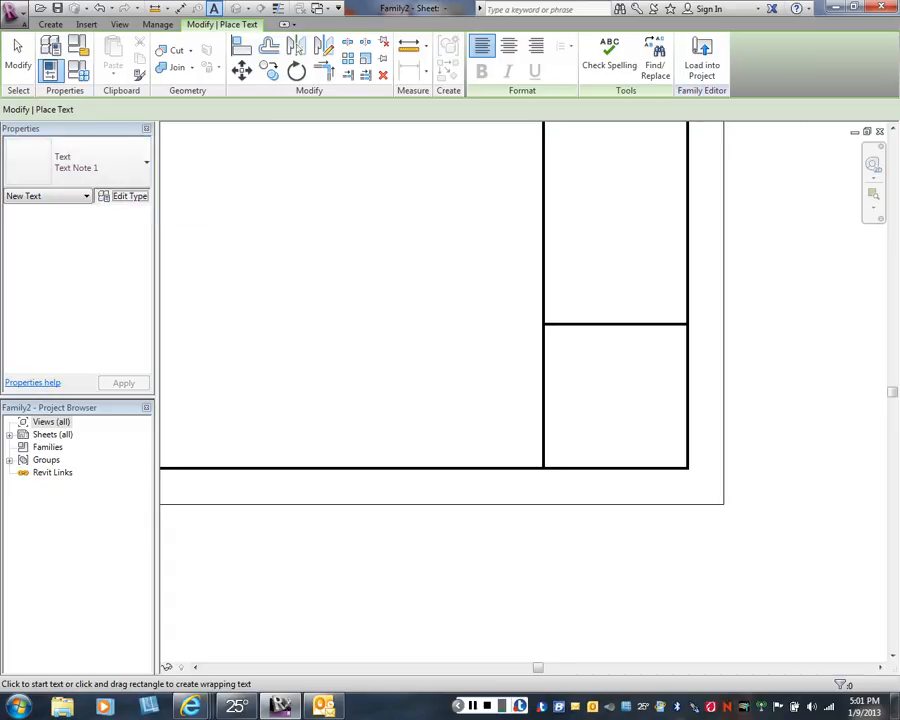
pyautogui.click(124, 195)
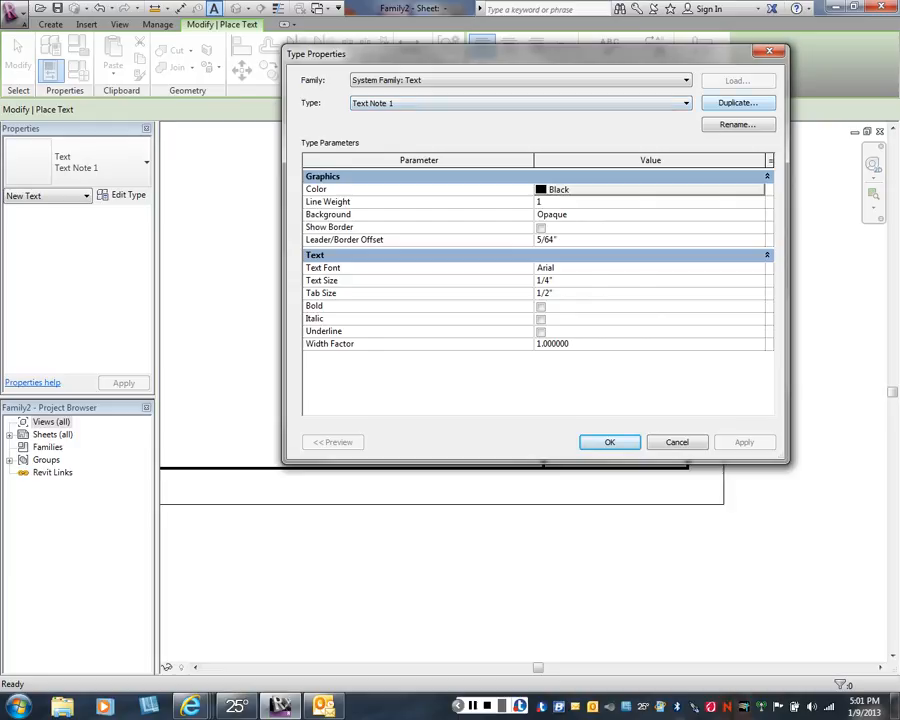
pyautogui.click(737, 102)
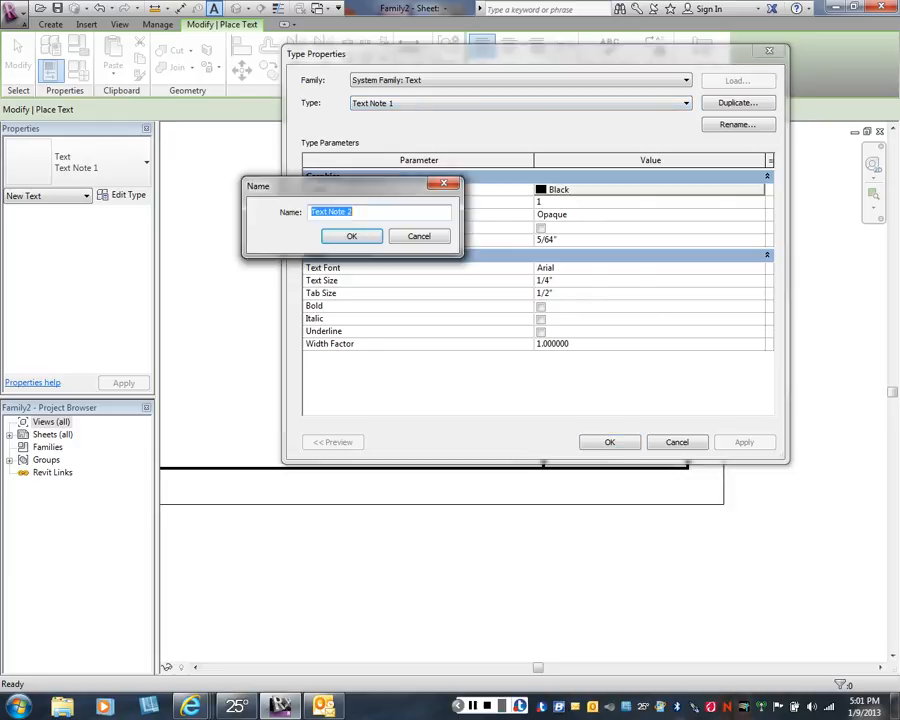
pyautogui.click(351, 236)
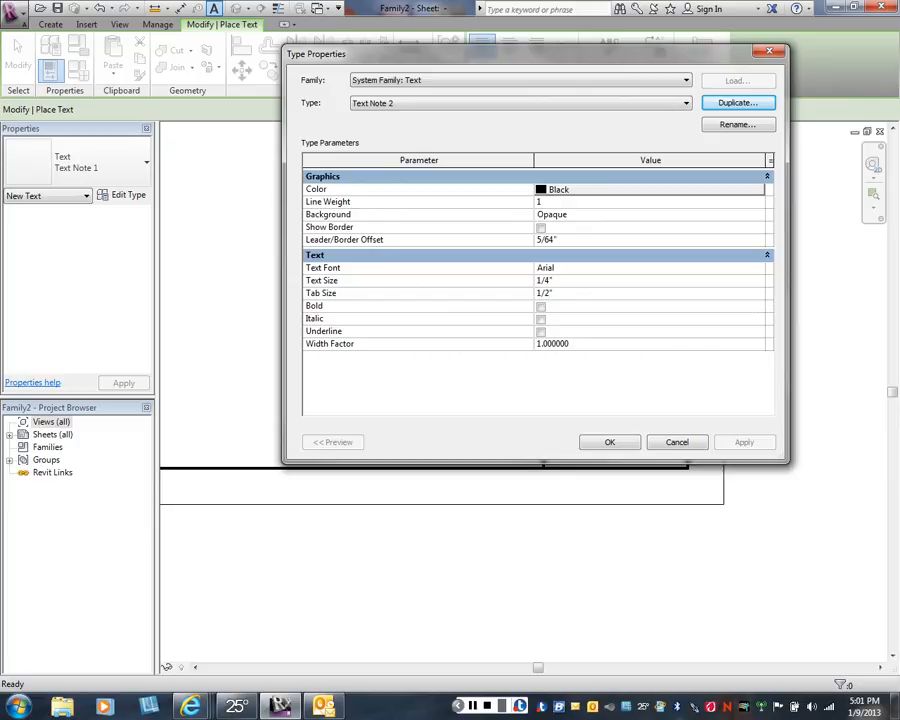
# Set the text size of the Text Note 2 type to 1/16" and accept the type properties
pyautogui.click(547, 280)
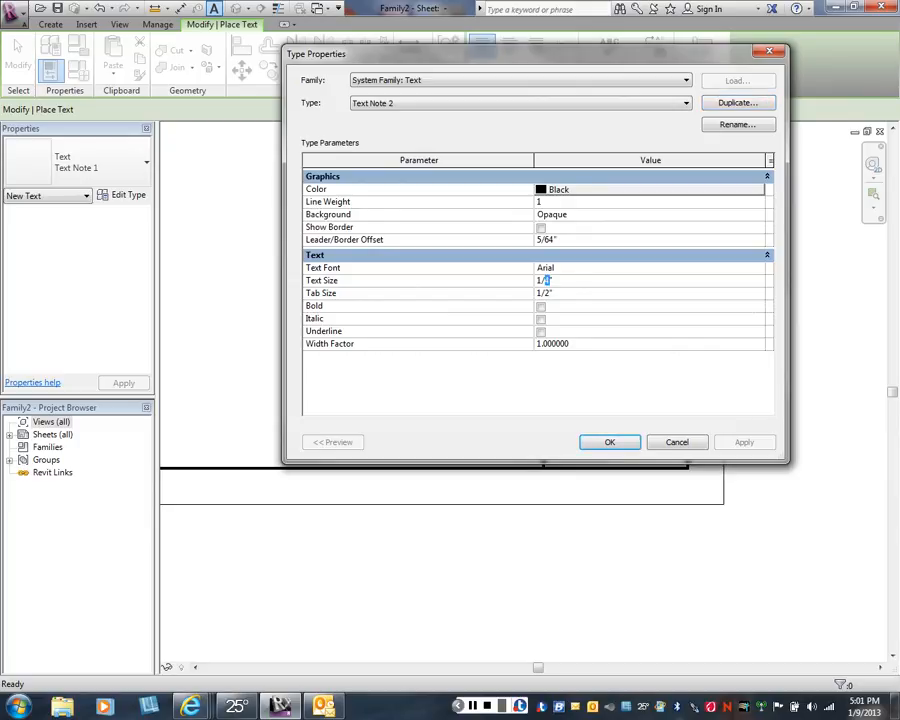
pyautogui.write('16')
pyautogui.press('Return')
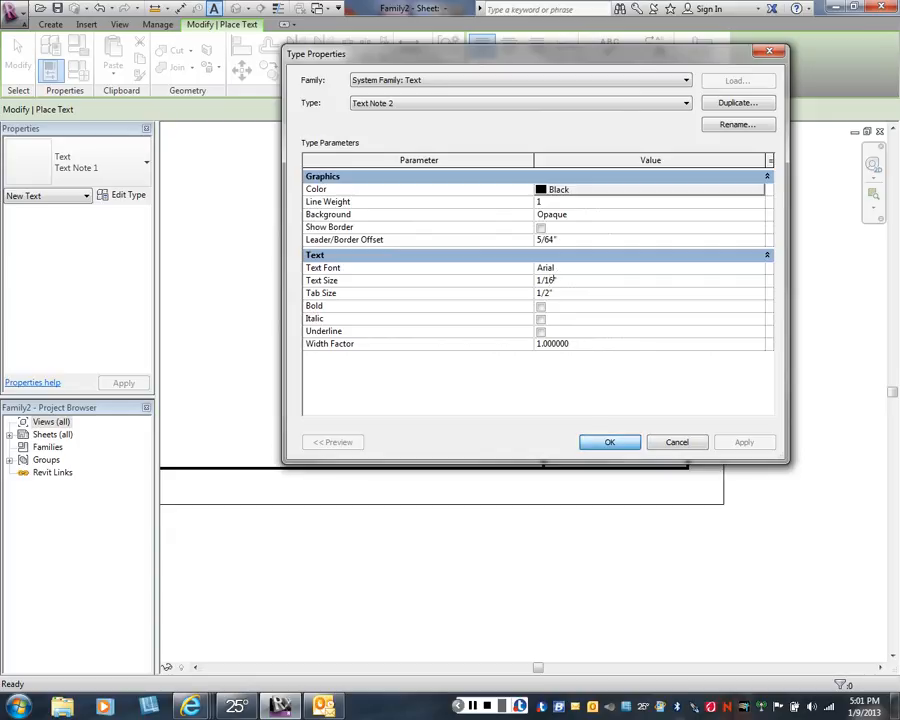
pyautogui.press('Return')
# Place the text "SHEET NUMBER:" near the upper-left corner of the title strip's lowest cell and end the text command
pyautogui.scroll(1, 550, 340)
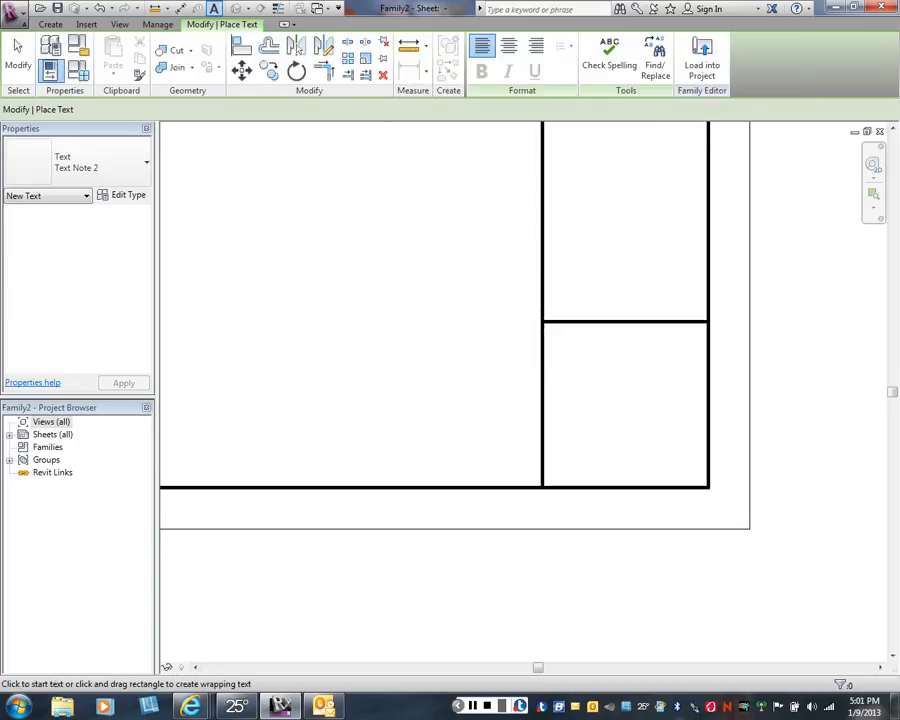
pyautogui.click(557, 342)
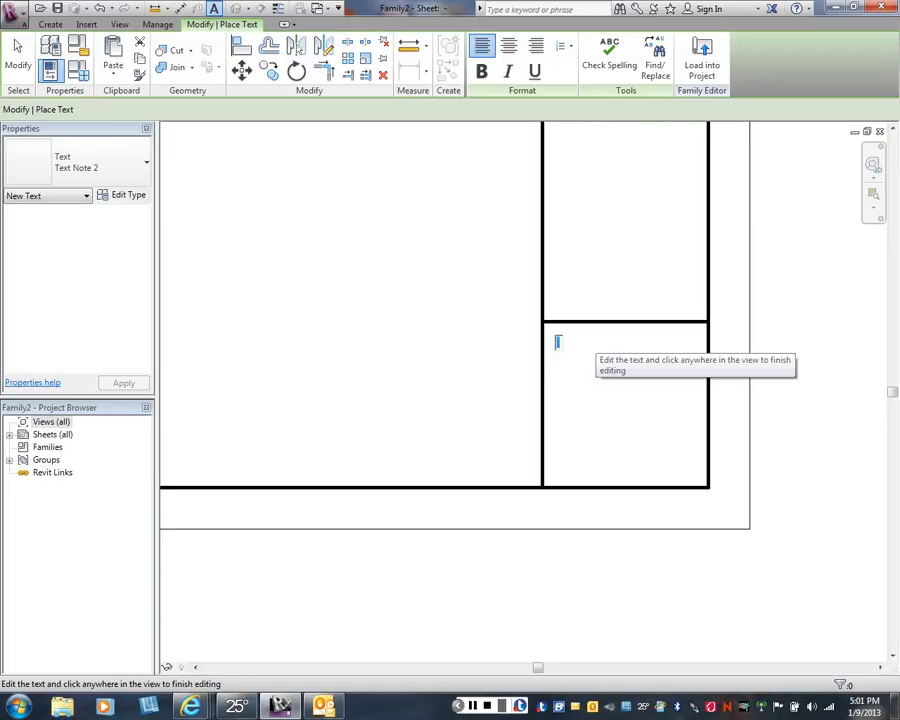
pyautogui.write('SHEET')
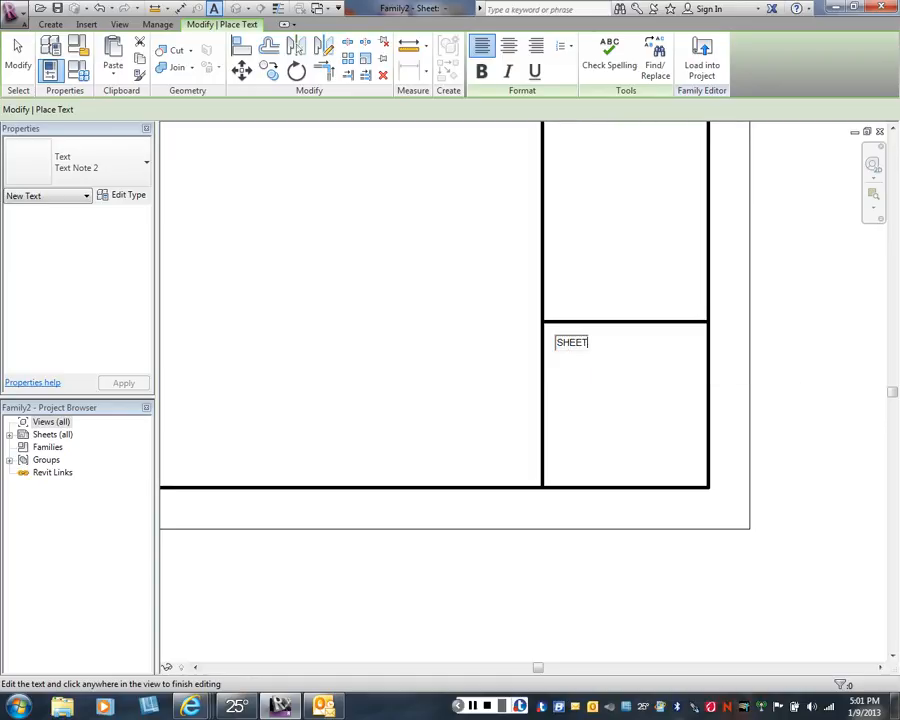
pyautogui.write(' NUMBER:')
pyautogui.press('Escape')
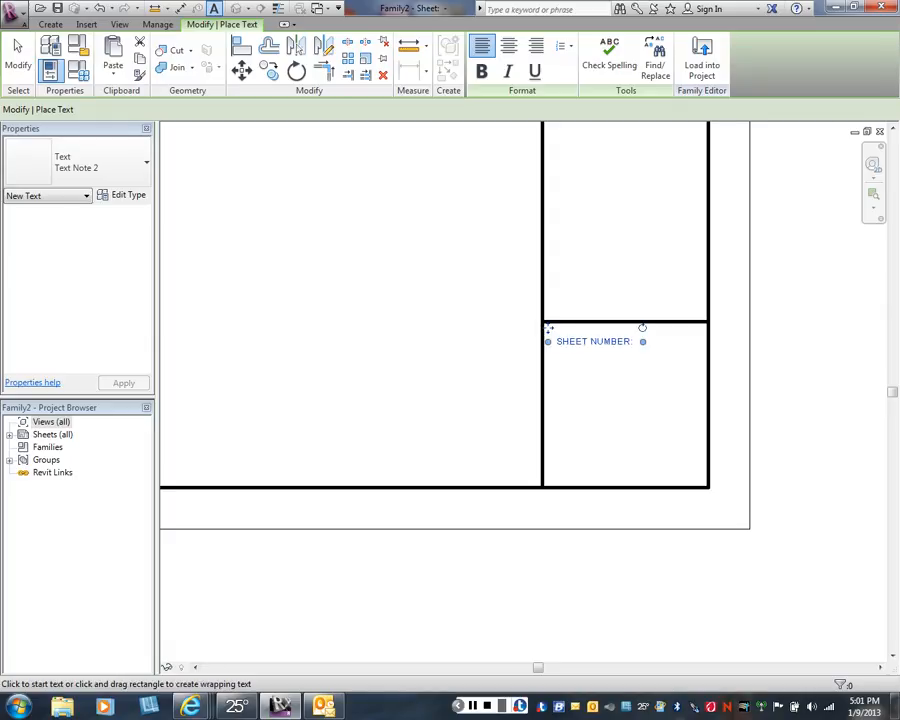
pyautogui.rightClick(333, 237)
pyautogui.click(352, 245)
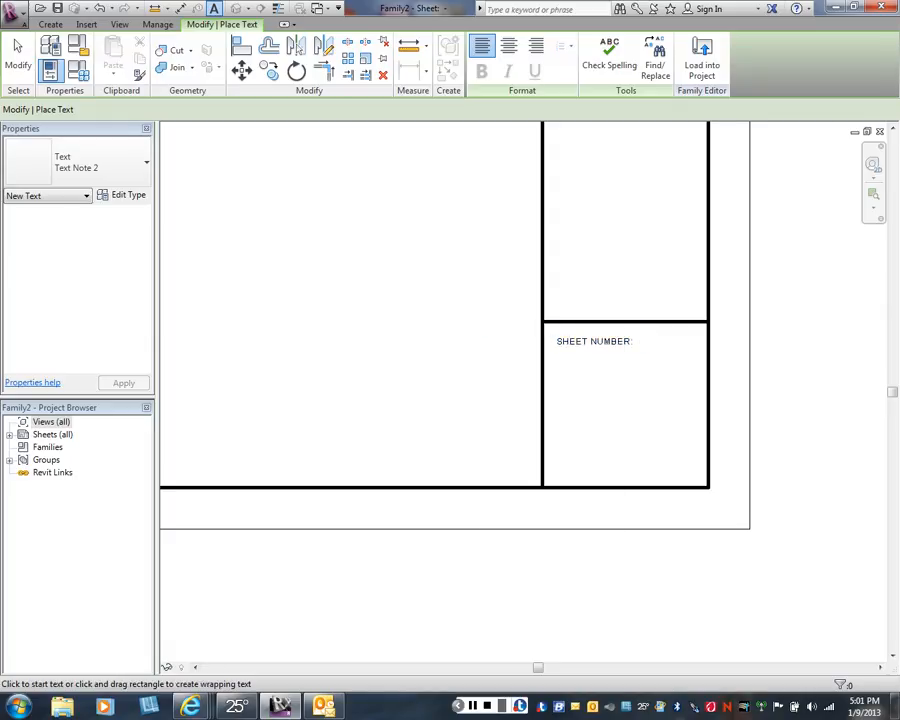
pyautogui.rightClick(338, 231)
pyautogui.click(353, 240)
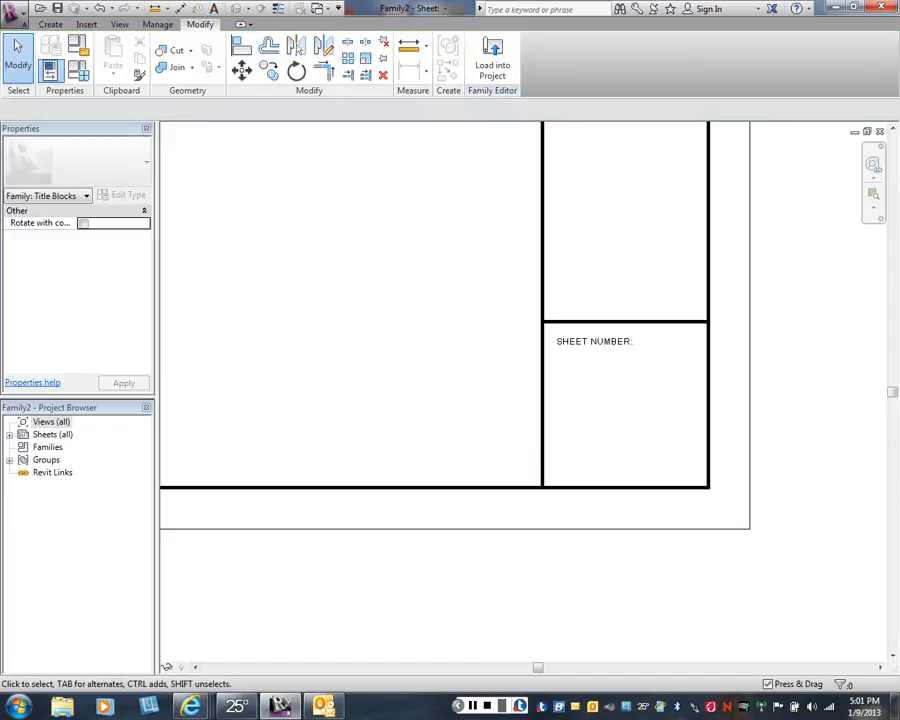
# Place a label with the Sheet Number parameter below the "SHEET NUMBER:" text and end the label command
pyautogui.click(50, 24)
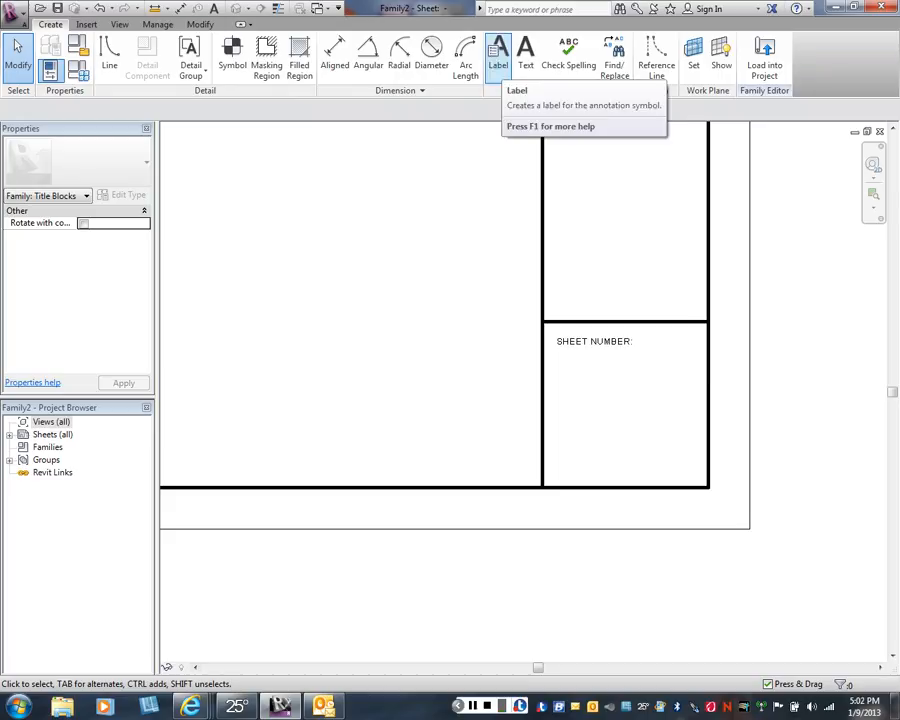
pyautogui.click(500, 60)
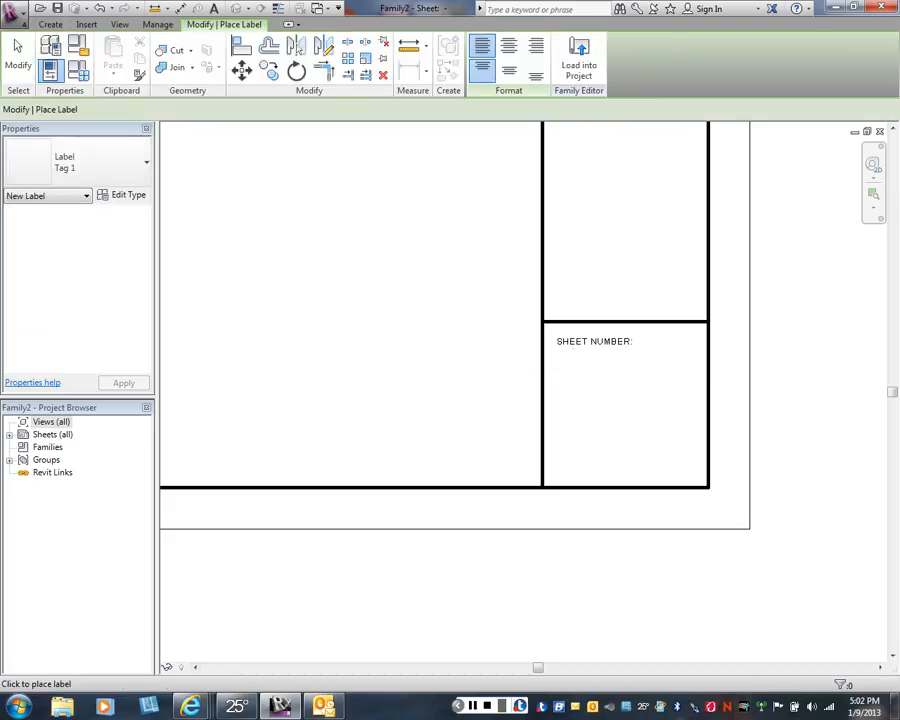
pyautogui.click(558, 368)
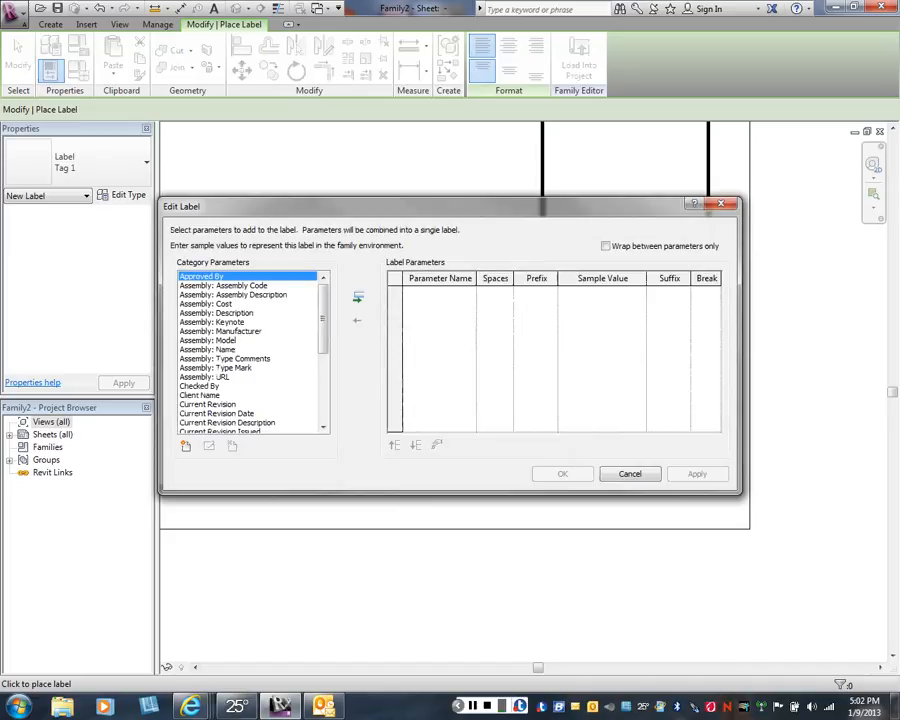
pyautogui.scroll(-6, 250, 350)
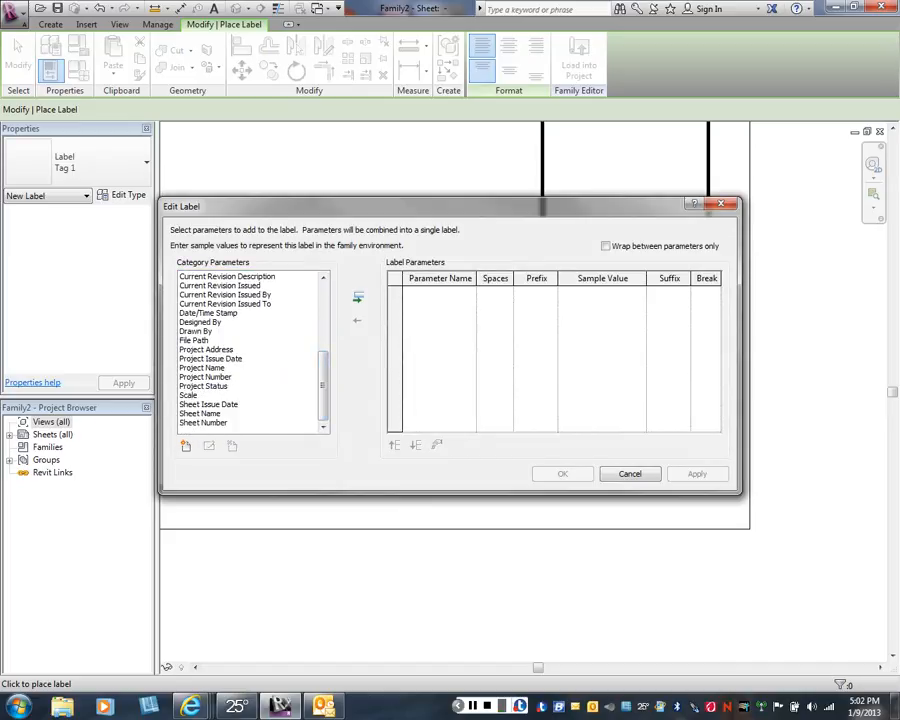
pyautogui.click(204, 423)
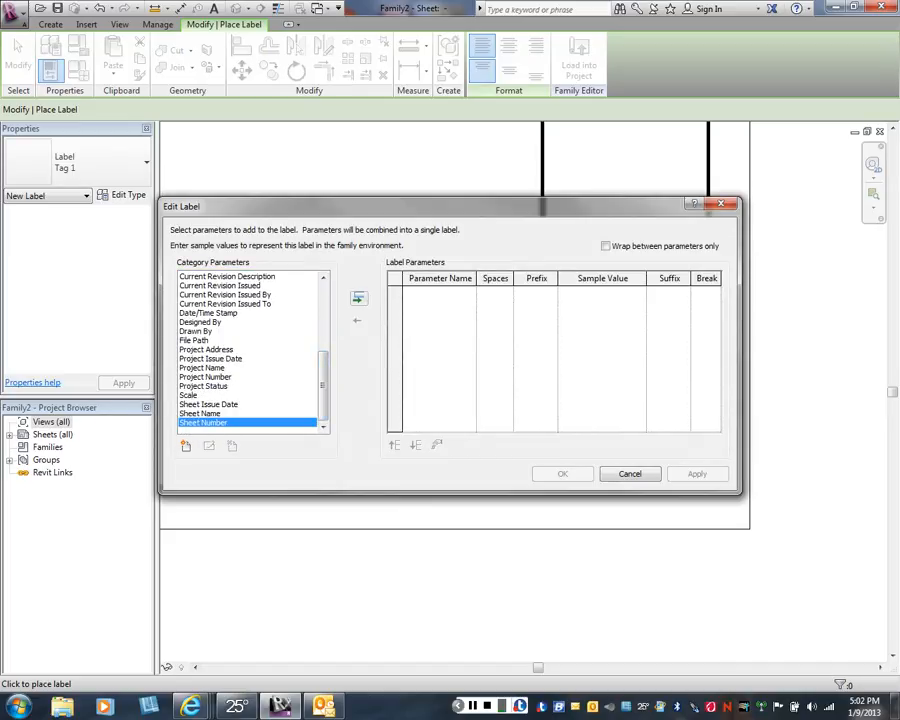
pyautogui.click(358, 297)
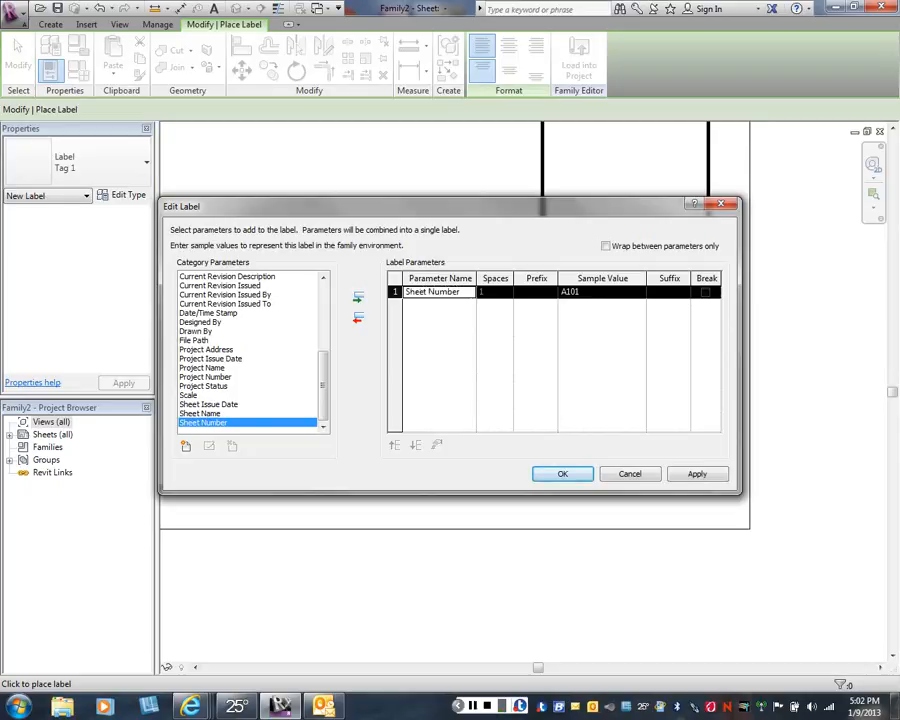
pyautogui.click(697, 474)
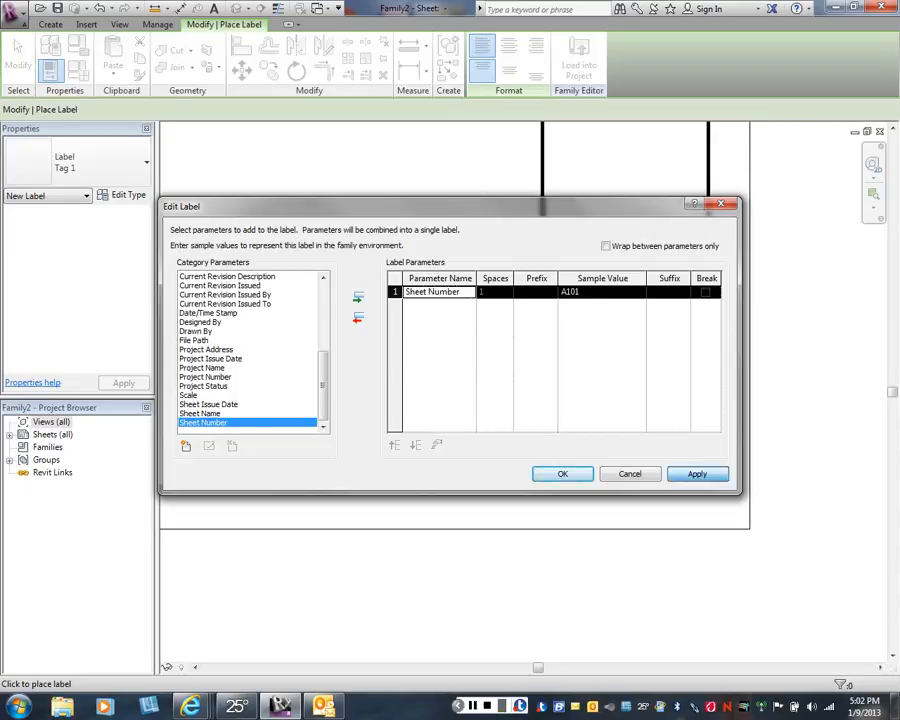
pyautogui.click(563, 474)
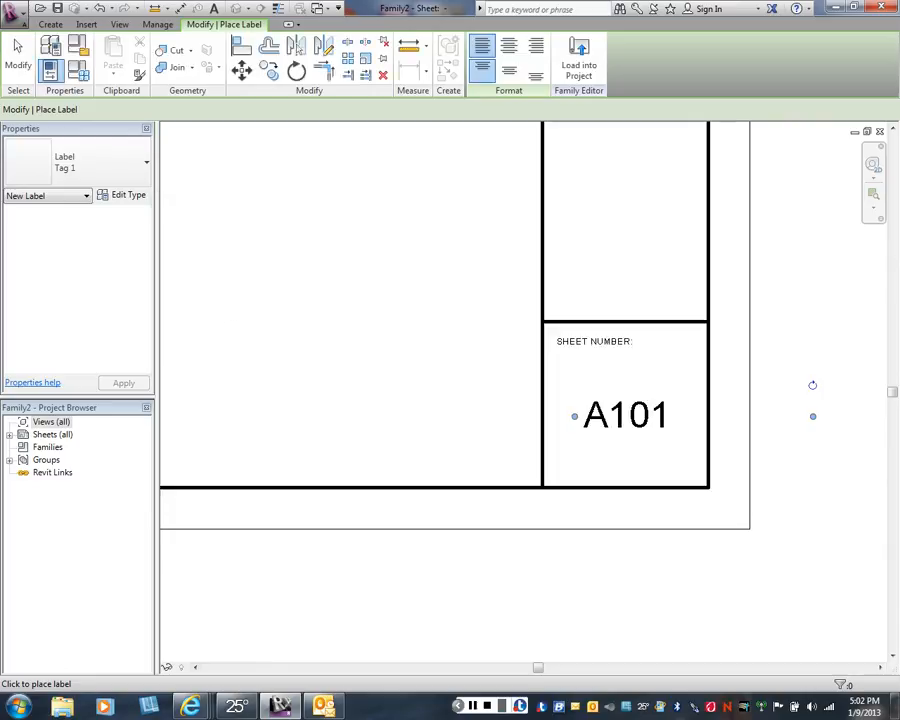
pyautogui.rightClick(470, 389)
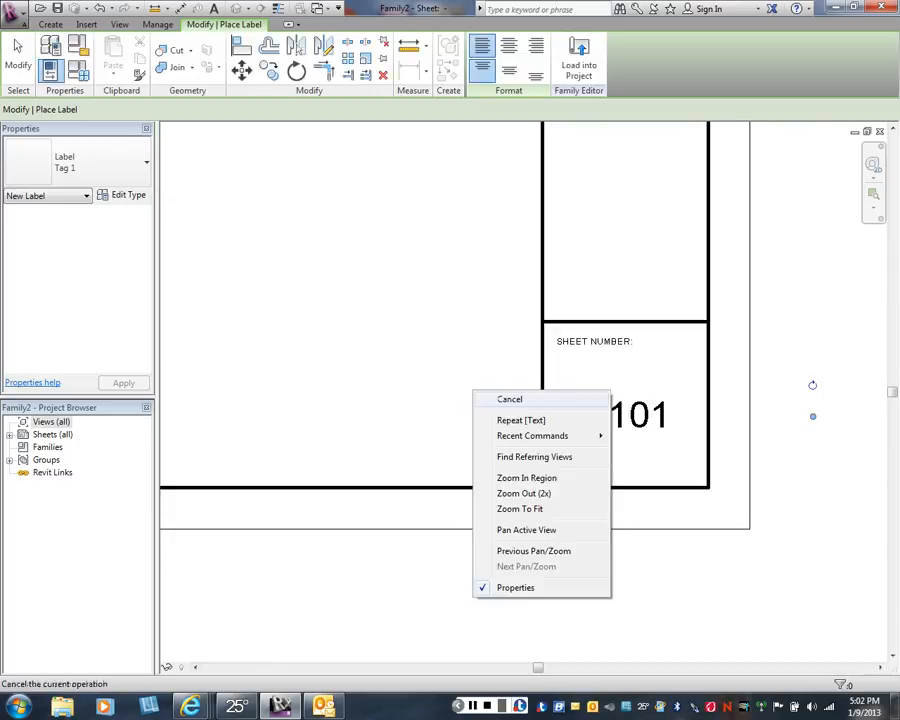
pyautogui.press('Escape')
pyautogui.rightClick(497, 408)
pyautogui.click(533, 416)
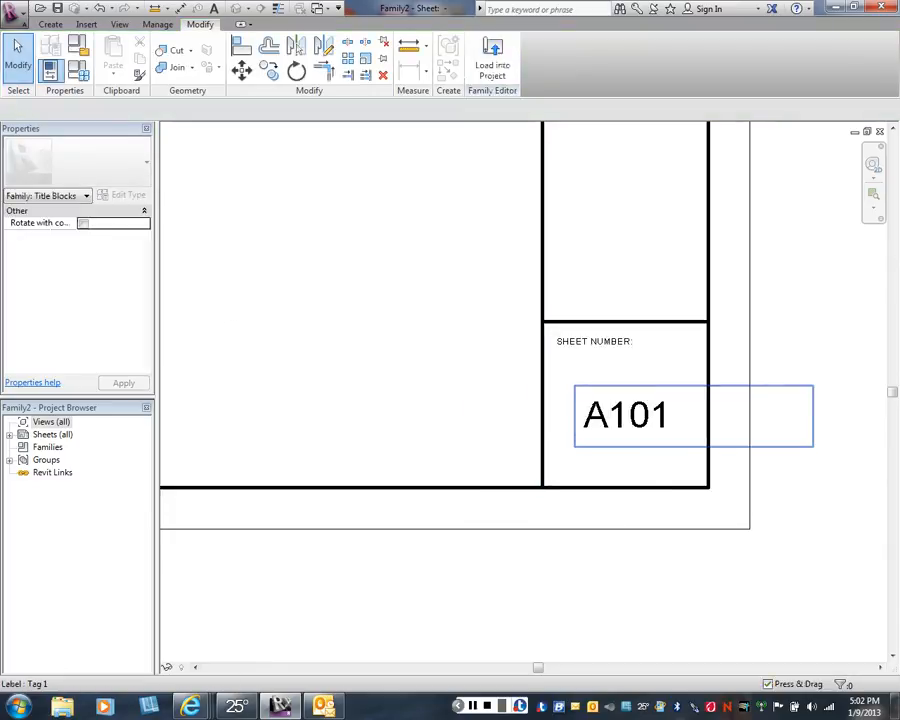
# Review the type properties of the sheet number label in the title strip's lowest cell without changing them
pyautogui.click(628, 418)
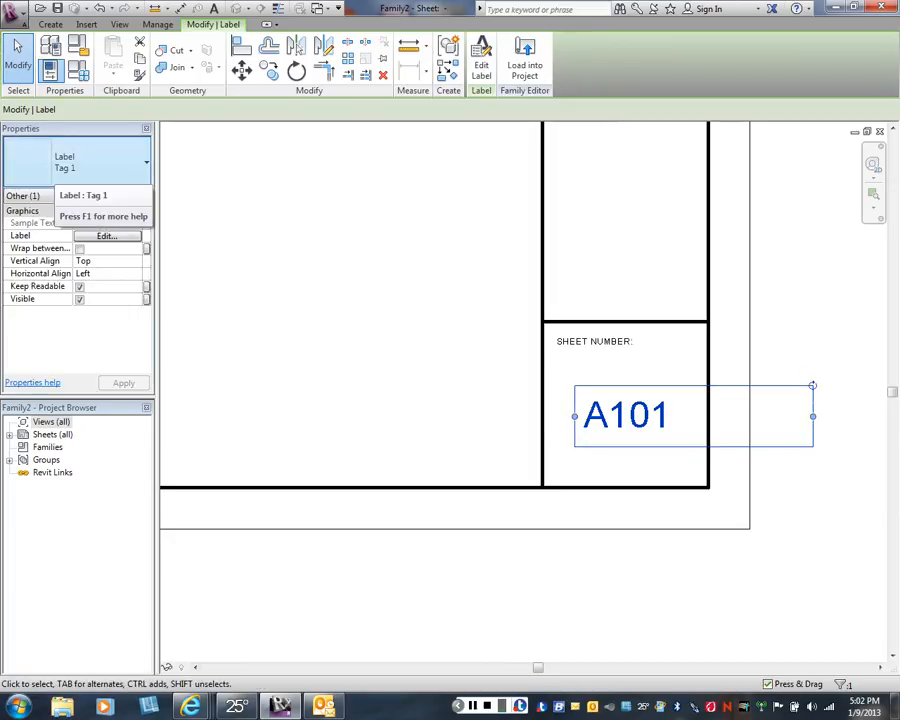
pyautogui.click(60, 170)
pyautogui.click(60, 211)
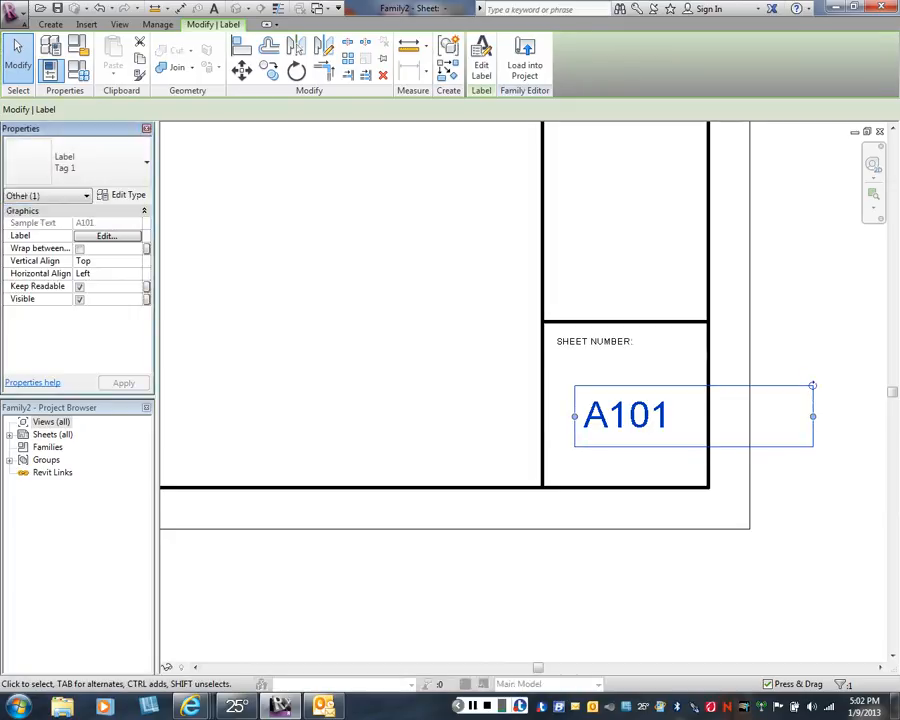
pyautogui.click(122, 195)
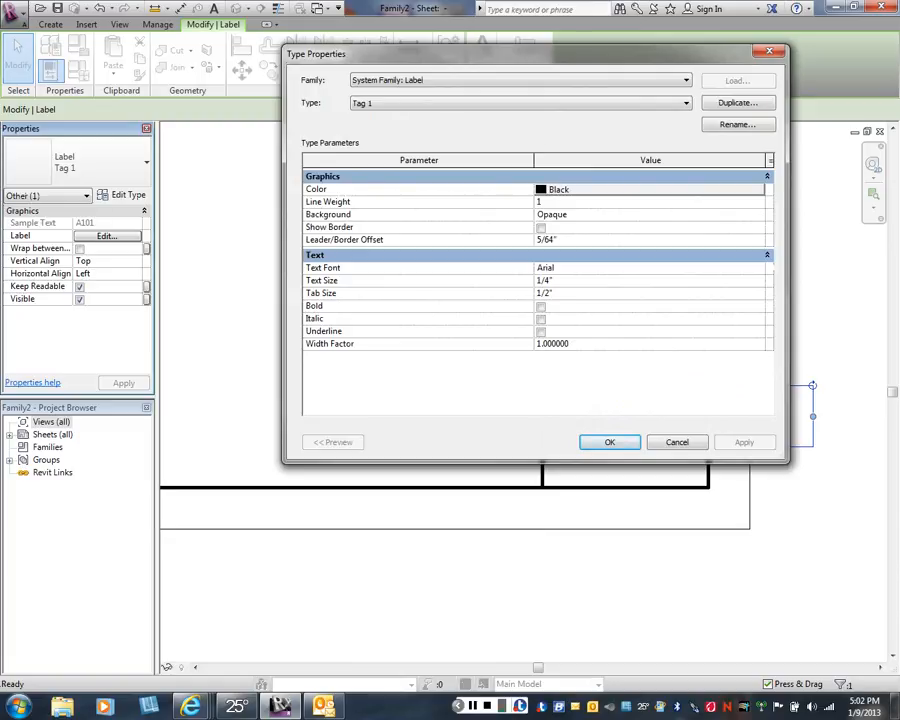
pyautogui.click(610, 442)
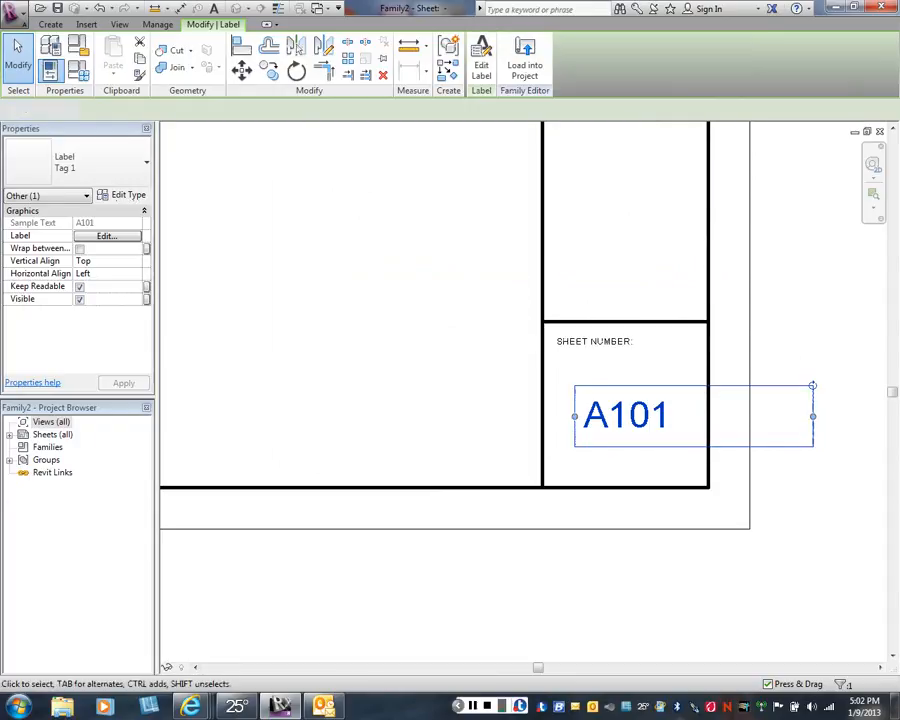
# Move the sheet number label to line up under the "SHEET NUMBER:" text and narrow its box to the strip's right border
pyautogui.moveTo(591, 384); pyautogui.dragTo(563, 390)
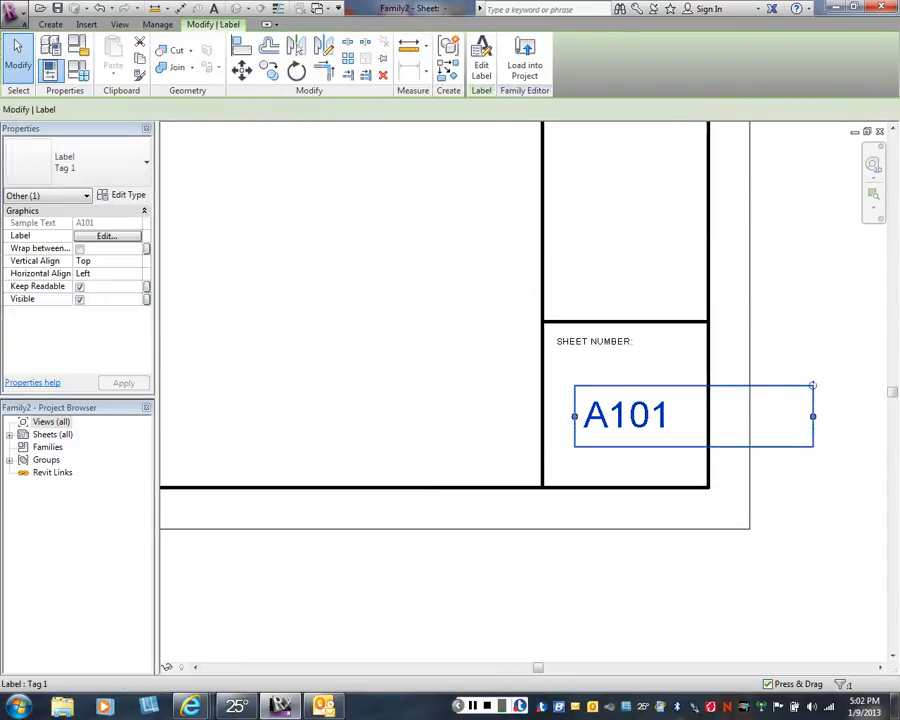
pyautogui.moveTo(627, 414); pyautogui.dragTo(600, 400)
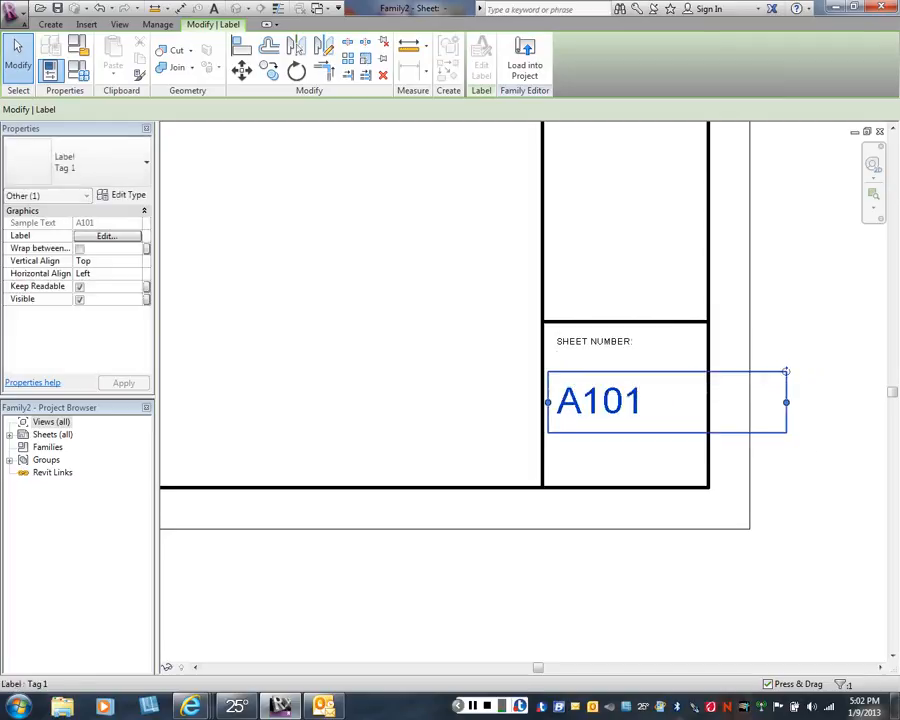
pyautogui.moveTo(762, 403); pyautogui.dragTo(697, 403)
pyautogui.click(668, 565)
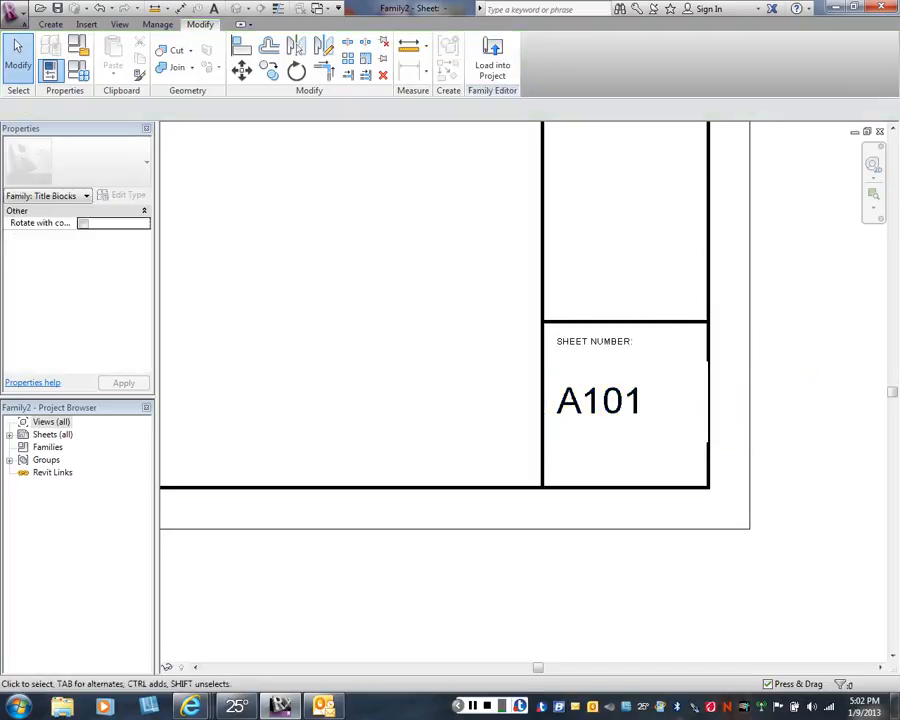
# Draw a vertical Thin Lines line, 4 1/2" long, through the cell above the sheet number cell, about 3/8" from its left border
pyautogui.scroll(-5, 471, 450)
pyautogui.moveTo(501, 328); pyautogui.dragTo(499, 391, button='middle')
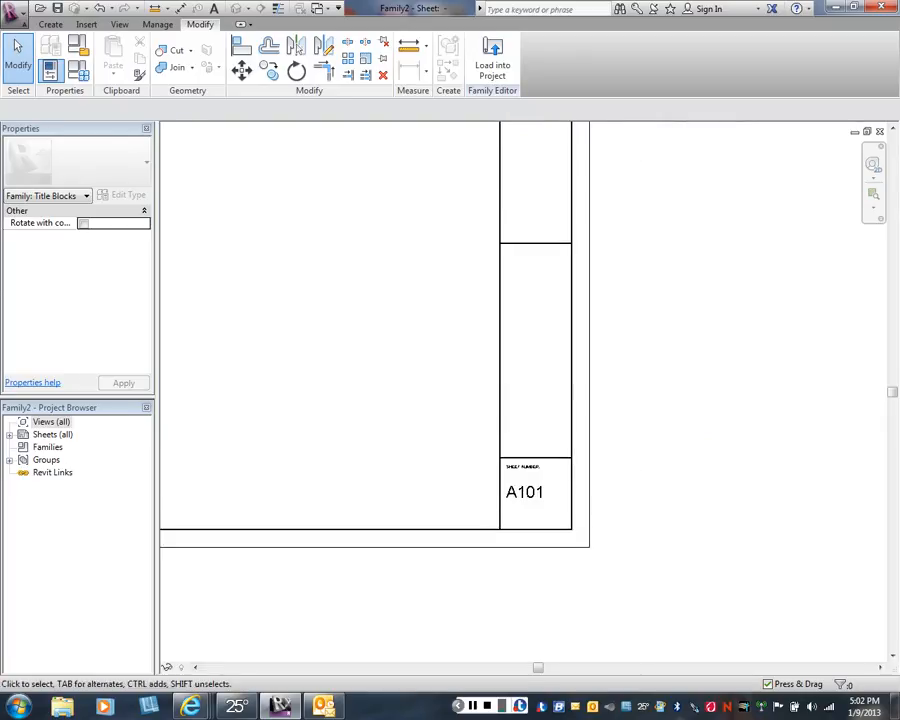
pyautogui.click(48, 23)
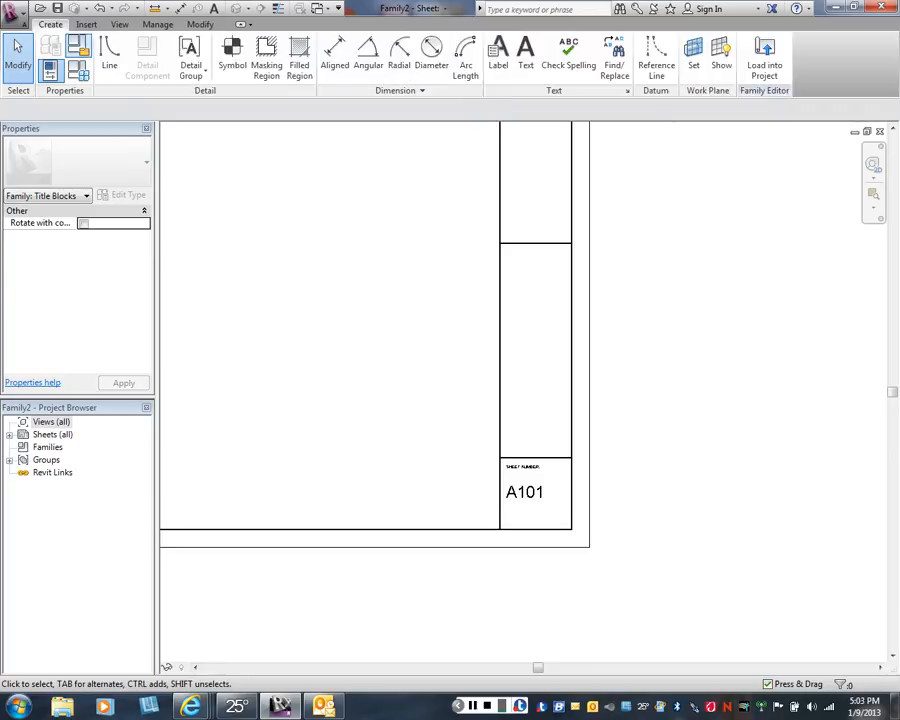
pyautogui.click(110, 55)
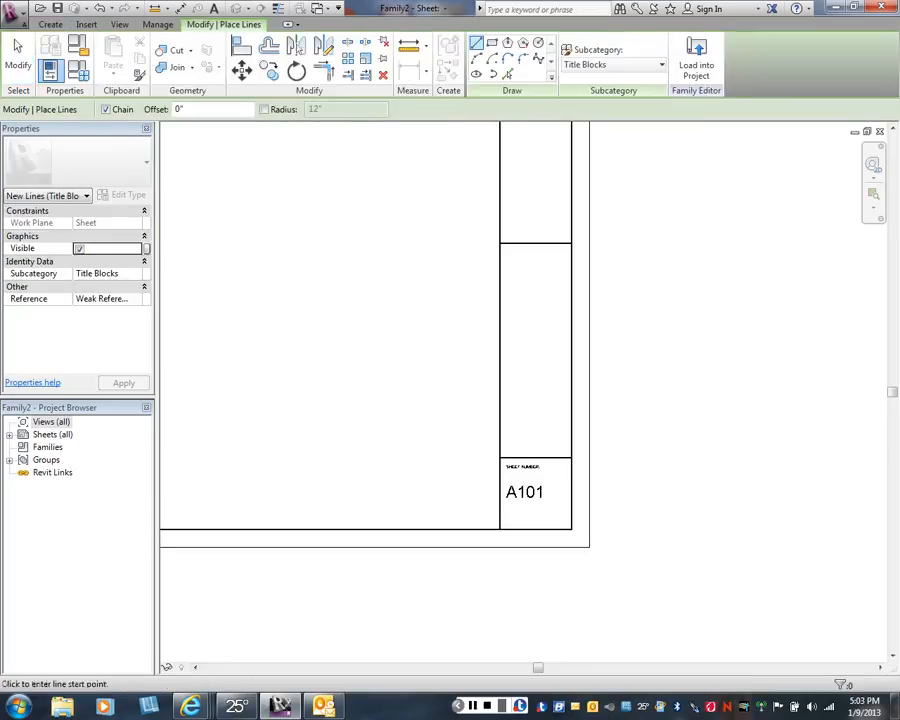
pyautogui.click(613, 64)
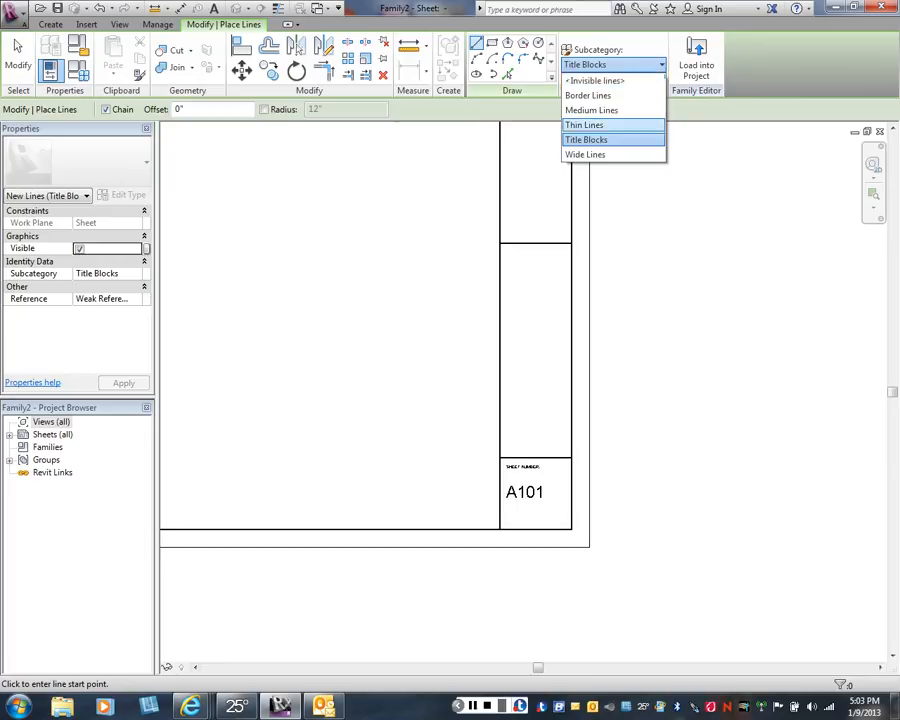
pyautogui.click(590, 125)
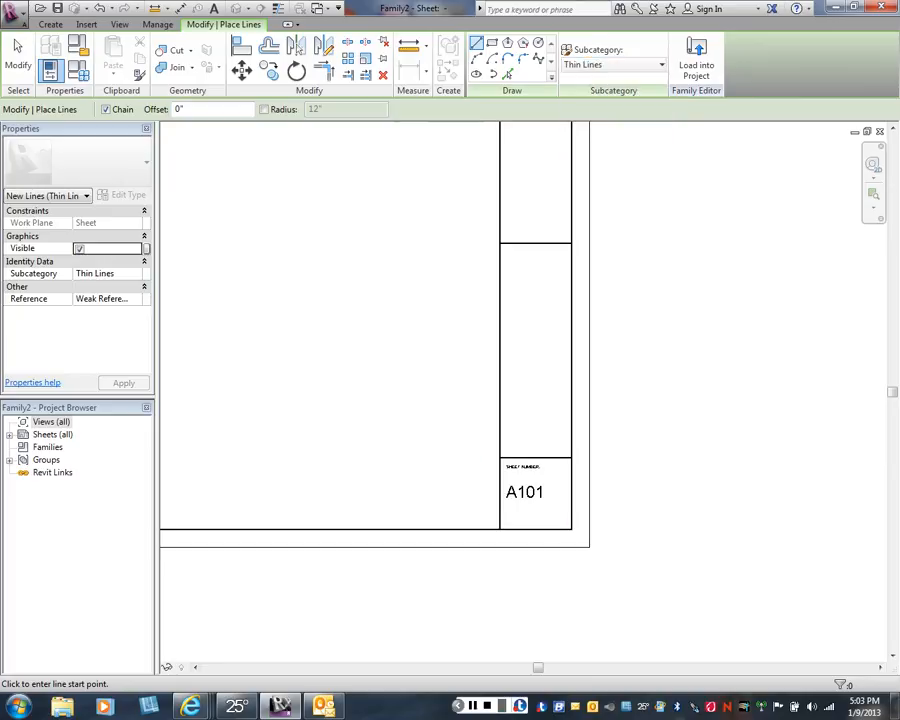
pyautogui.click(518, 458)
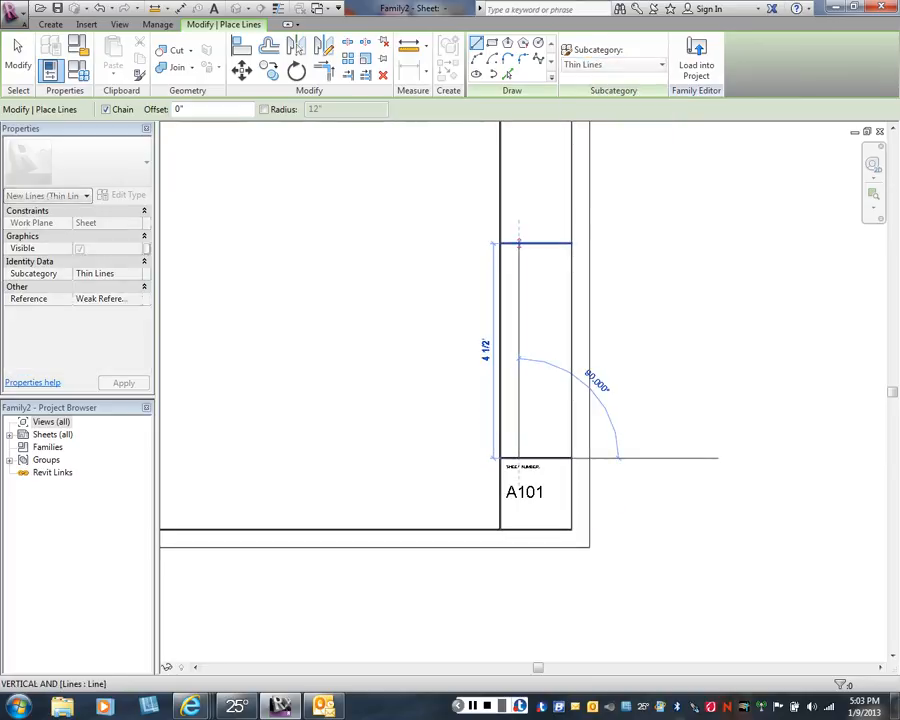
pyautogui.click(518, 243)
pyautogui.press('Escape')
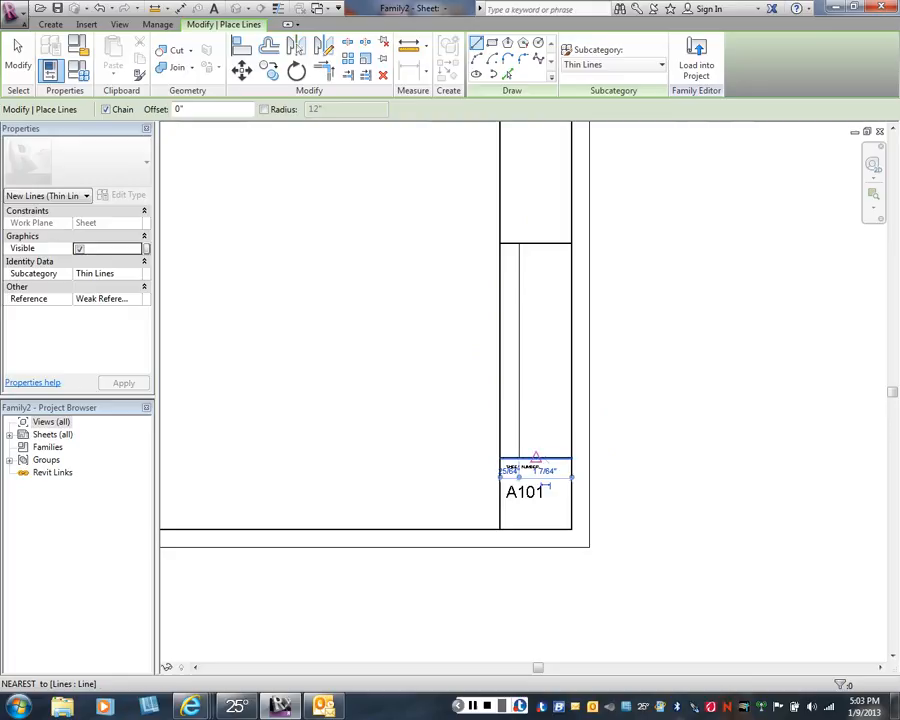
# Draw two more vertical thin lines about 3/8" apart through the same cell, dividing it into four columns, and end the line command
pyautogui.click(536, 460)
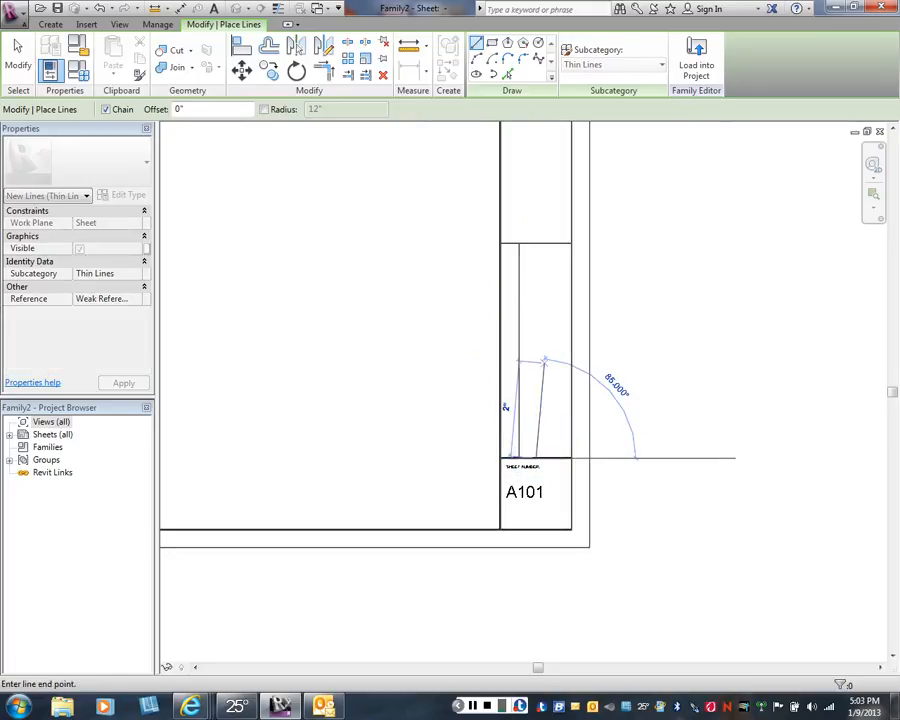
pyautogui.click(536, 243)
pyautogui.press('Escape')
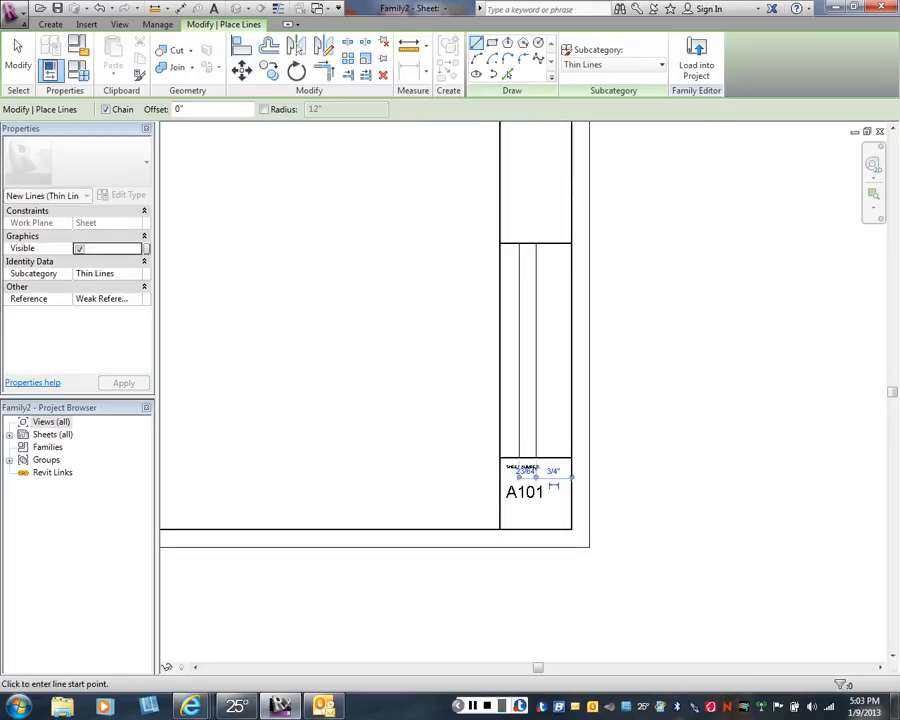
pyautogui.click(555, 459)
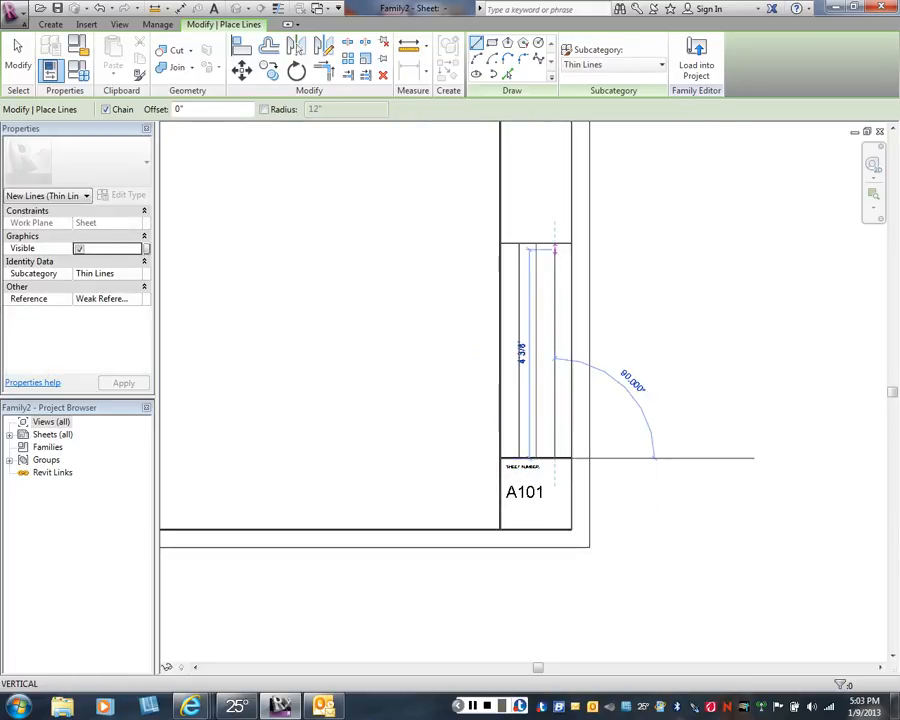
pyautogui.click(555, 249)
pyautogui.rightClick(627, 270)
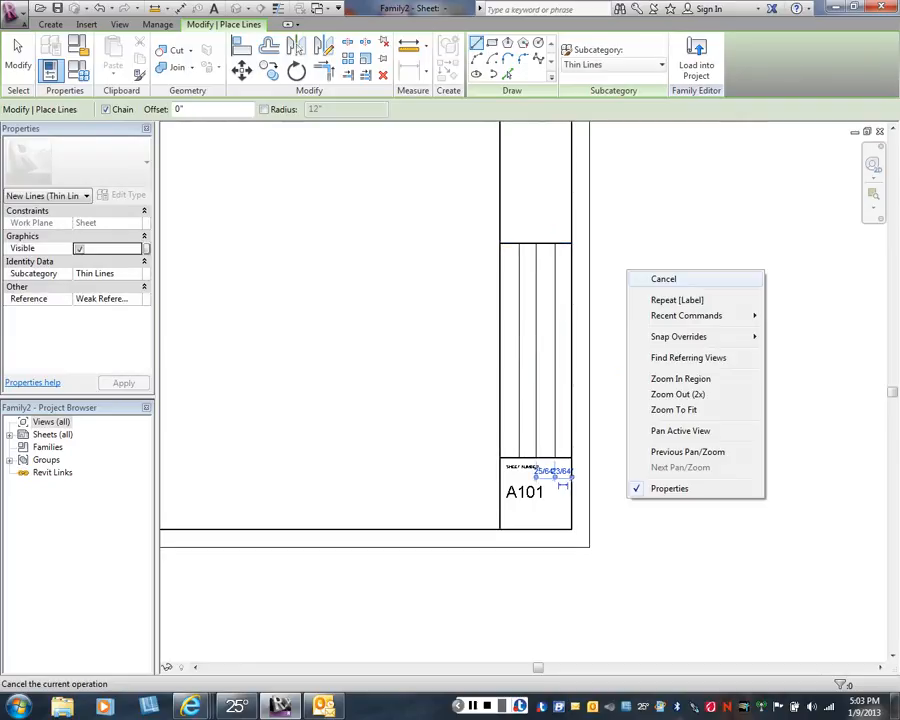
pyautogui.click(642, 279)
pyautogui.rightClick(416, 354)
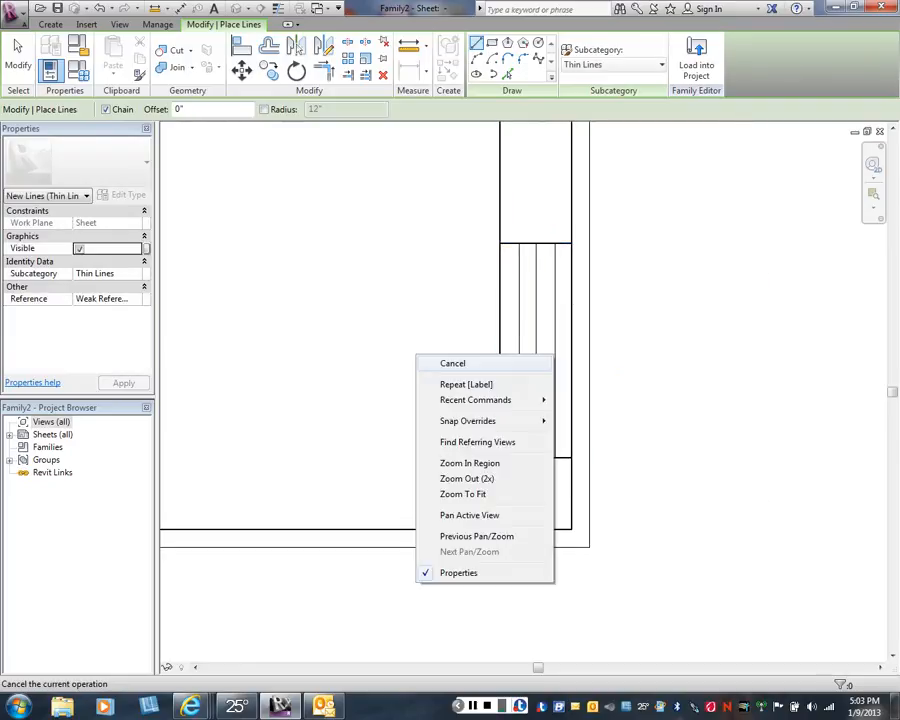
pyautogui.click(452, 363)
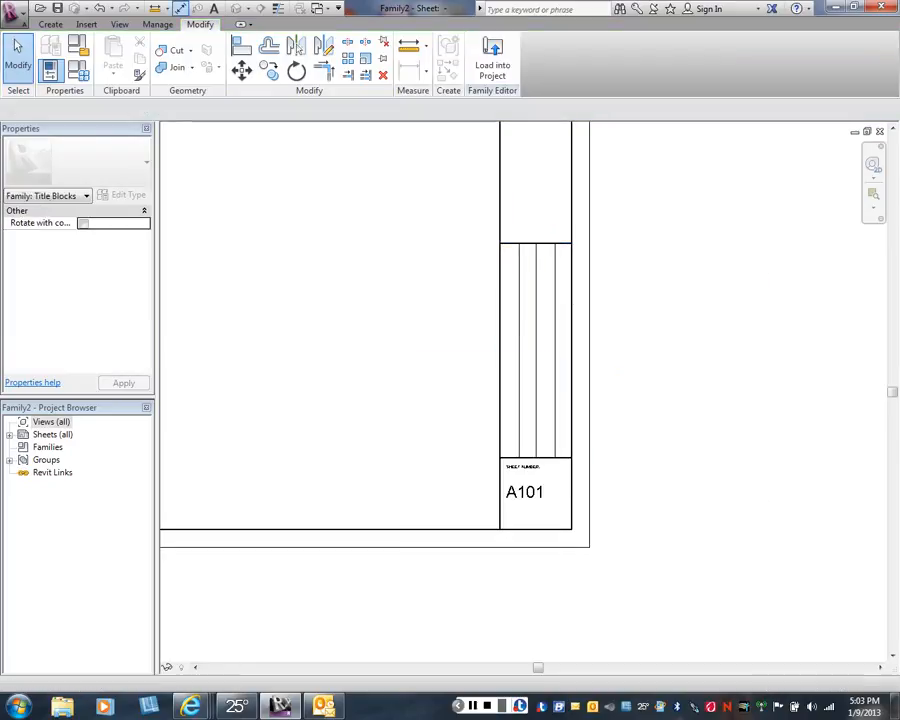
# Place one aligned dimension string across the cell's left border, the three thin lines and the right border
pyautogui.press('d')
pyautogui.press('i')
pyautogui.click(500, 377)
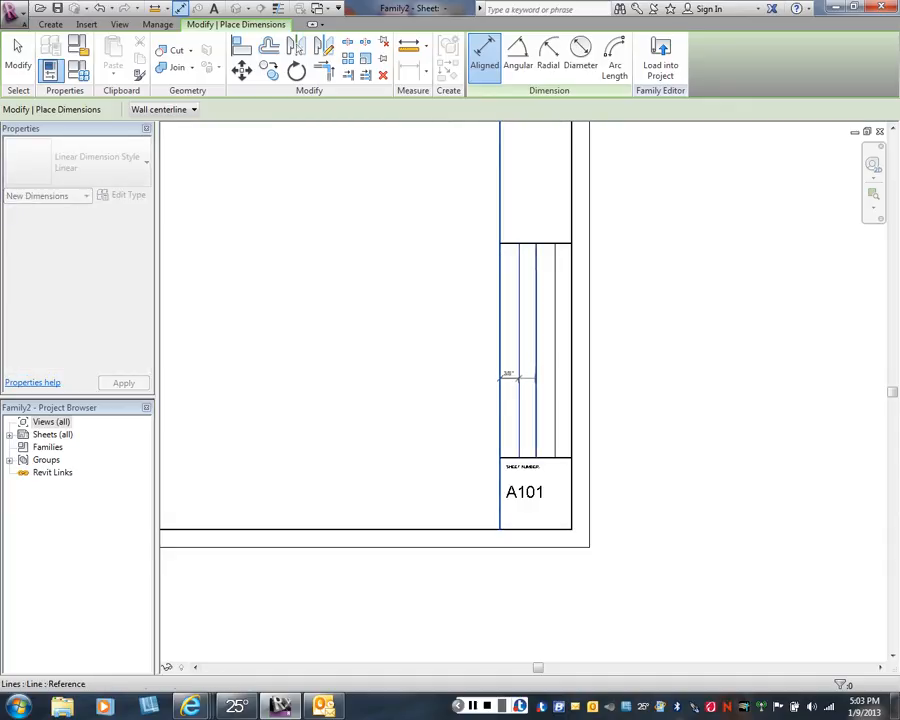
pyautogui.click(518, 382)
pyautogui.click(536, 383)
pyautogui.click(554, 380)
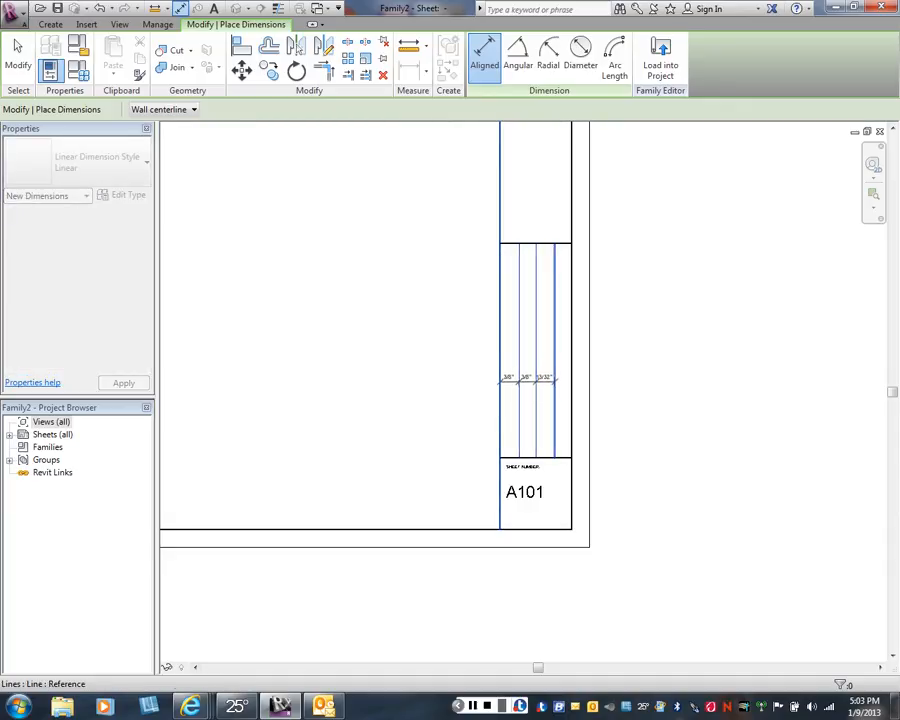
pyautogui.click(572, 378)
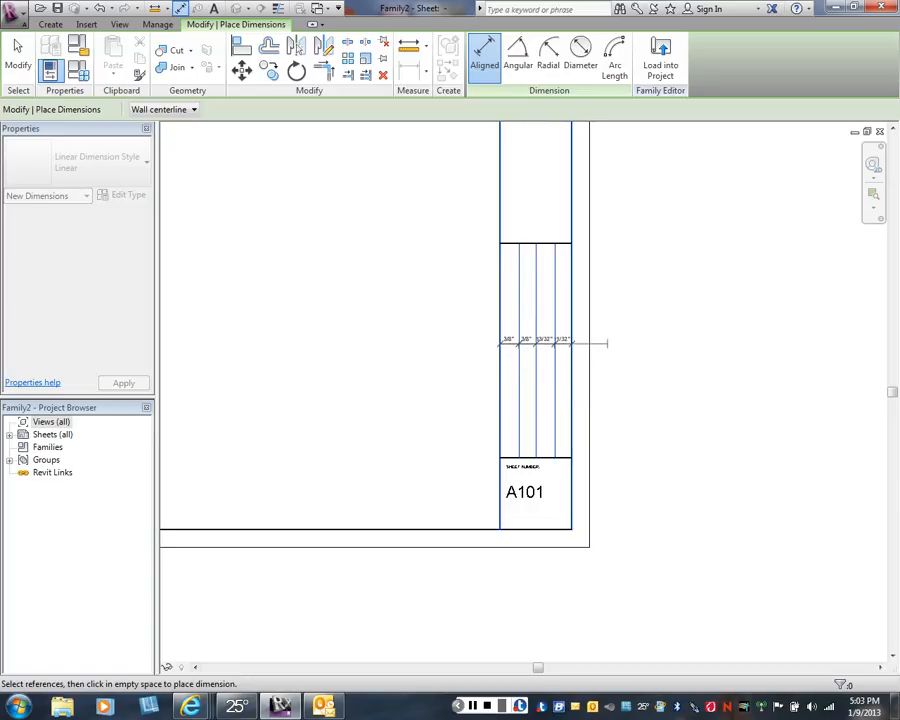
pyautogui.click(600, 338)
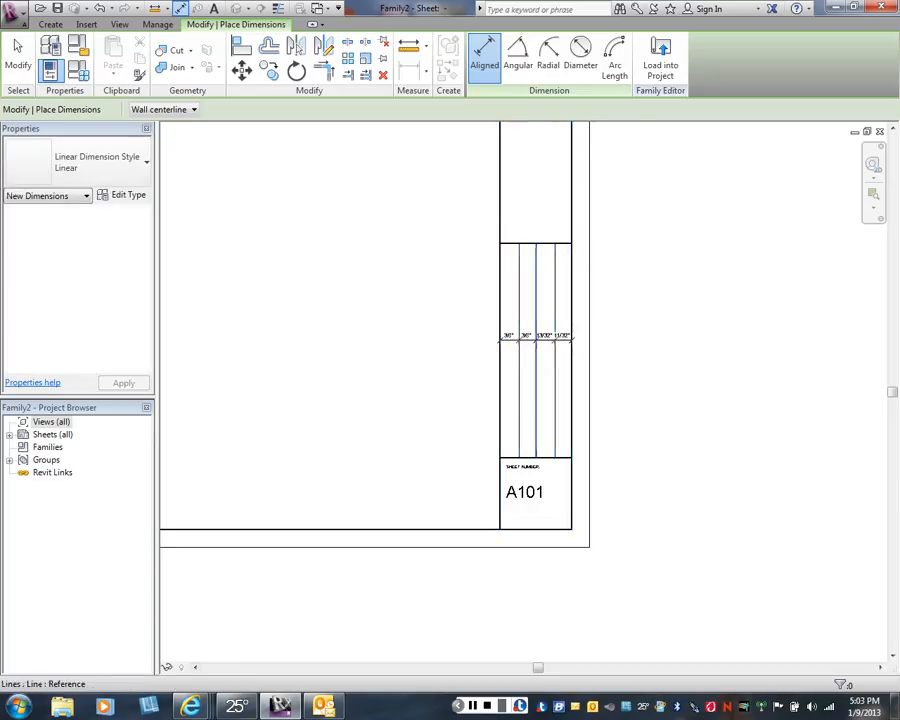
# Set the dimension string's segments equal to space the thin lines evenly, and delete the dimension string
pyautogui.scroll(4, 539, 352)
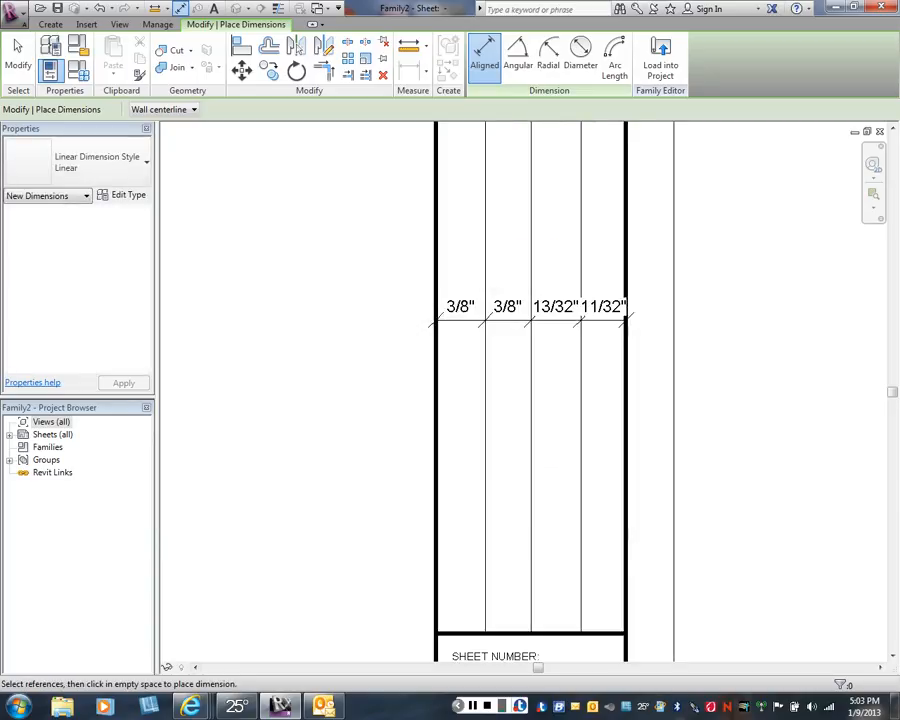
pyautogui.rightClick(543, 326)
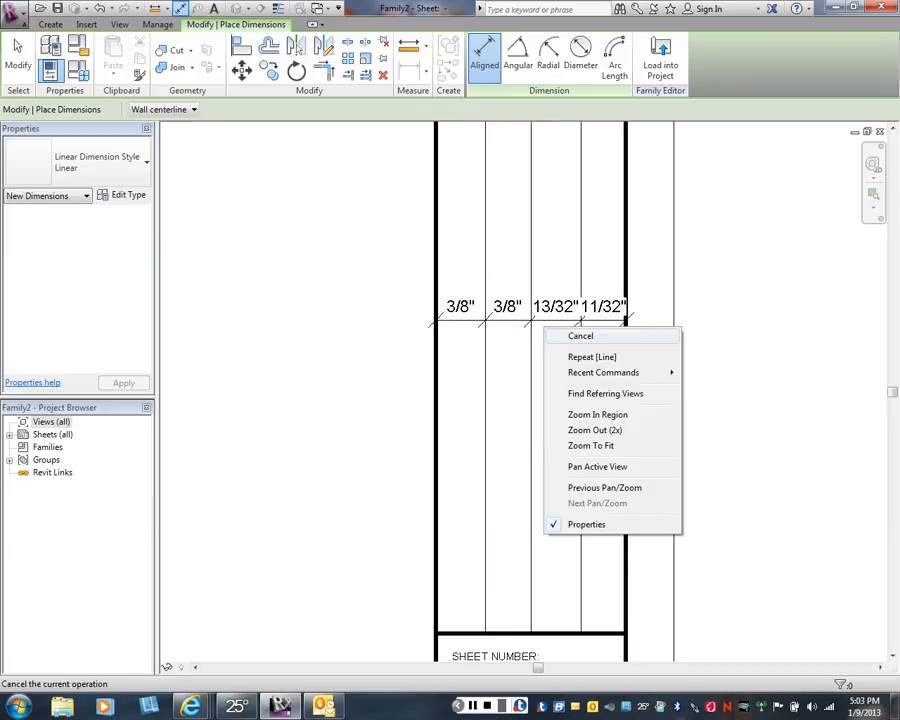
pyautogui.click(580, 336)
pyautogui.click(543, 321)
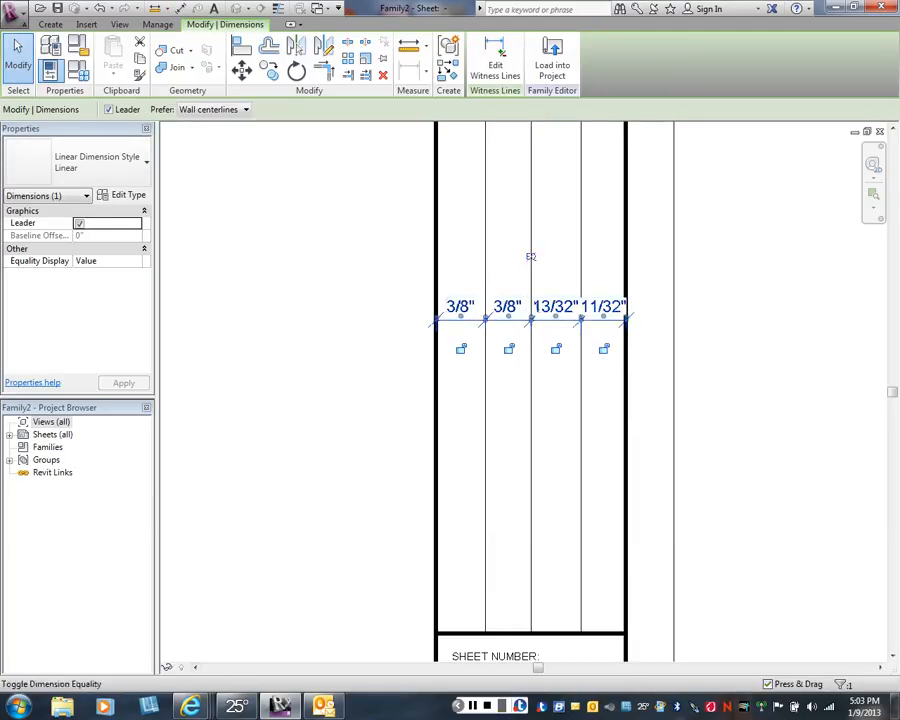
pyautogui.click(530, 257)
pyautogui.press('Escape')
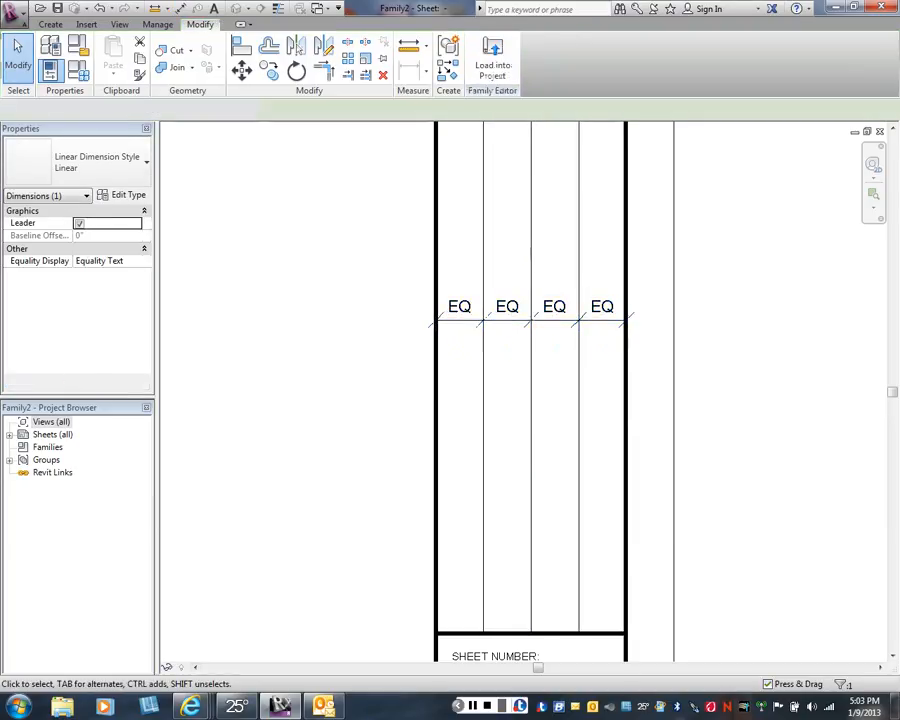
pyautogui.click(531, 321)
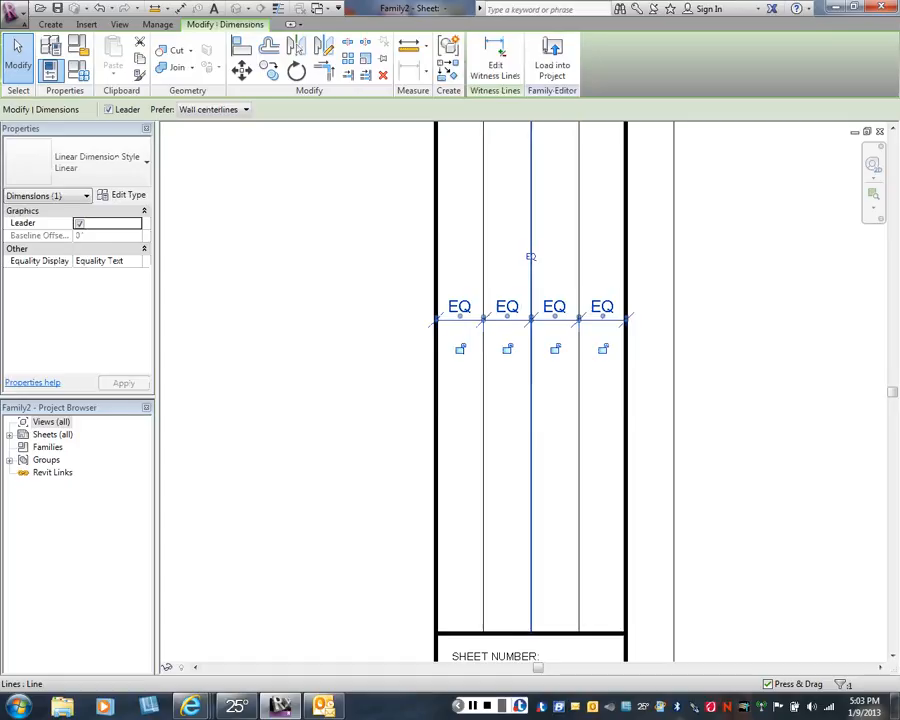
pyautogui.press('Delete')
# Copy the "SHEET NUMBER:" text straight up into the lower end of the four-column cell and end the copy command
pyautogui.scroll(-2, 378, 361)
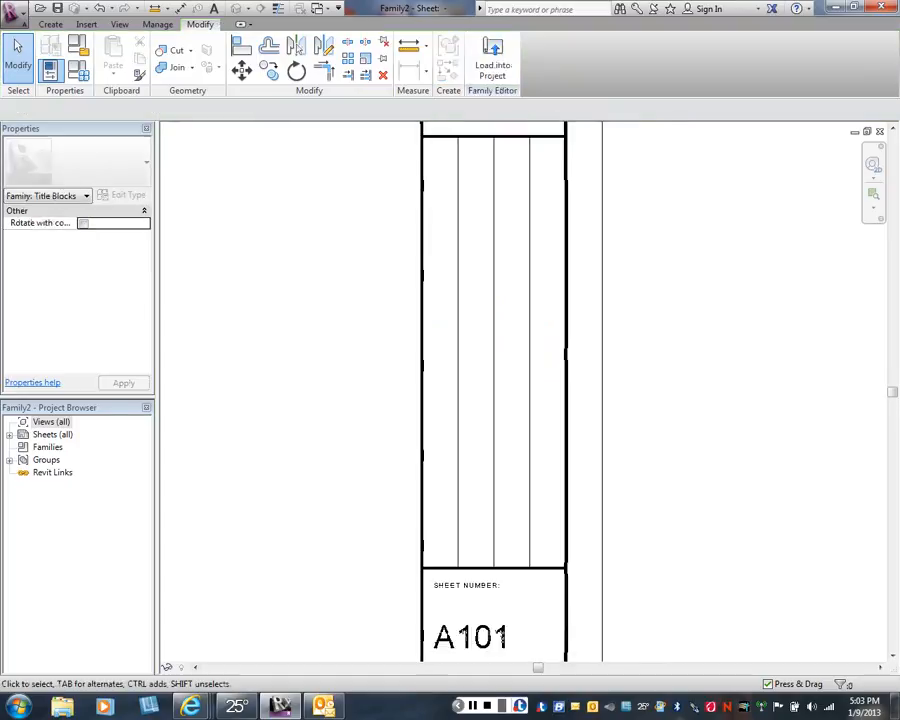
pyautogui.moveTo(378, 361); pyautogui.dragTo(380, 329, button='middle')
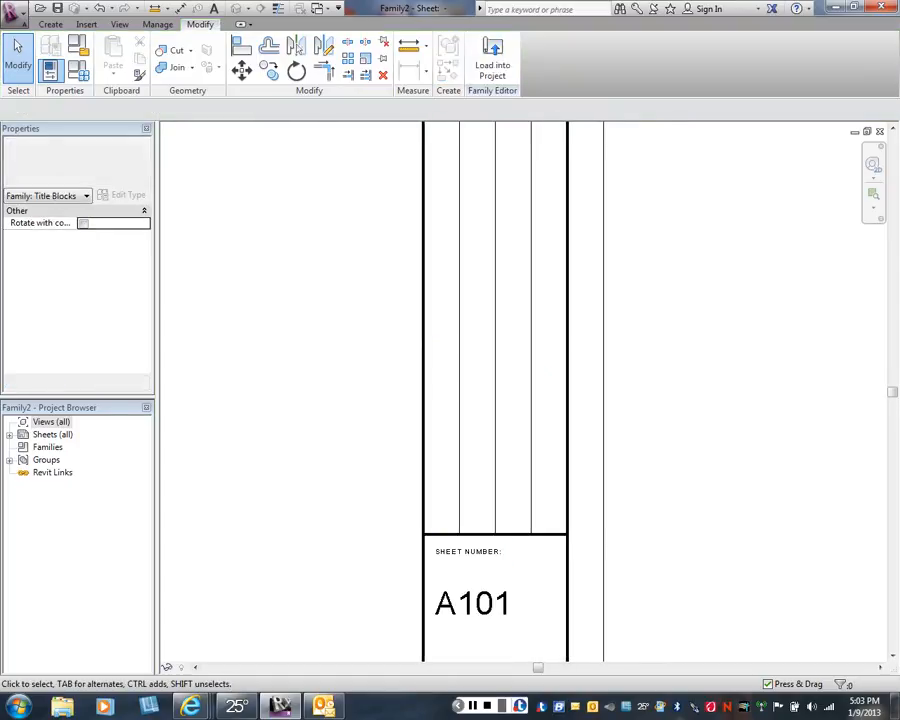
pyautogui.click(469, 551)
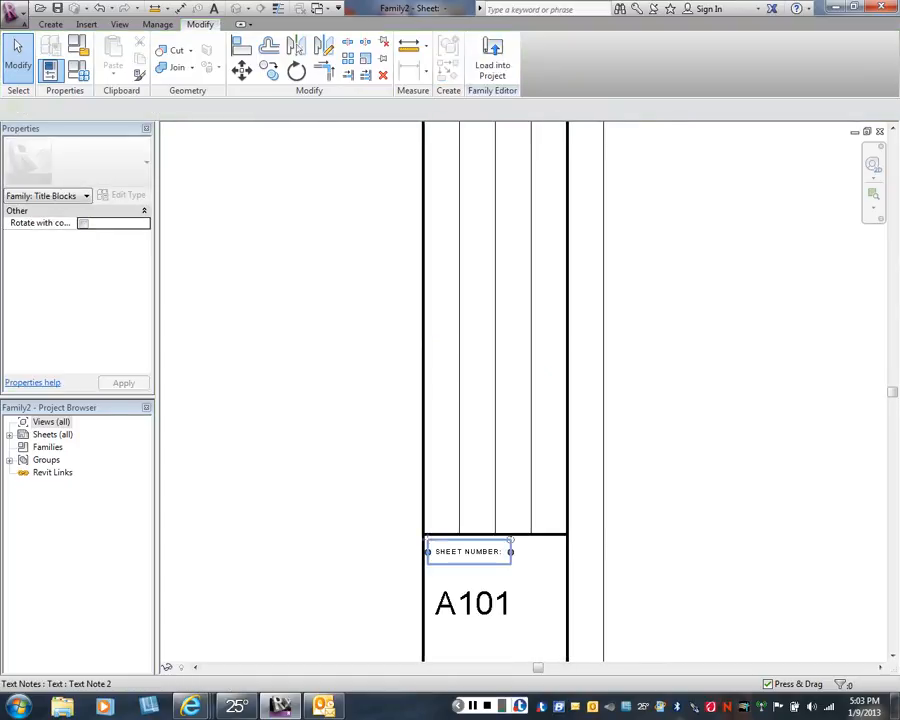
pyautogui.press('c')
pyautogui.press('o')
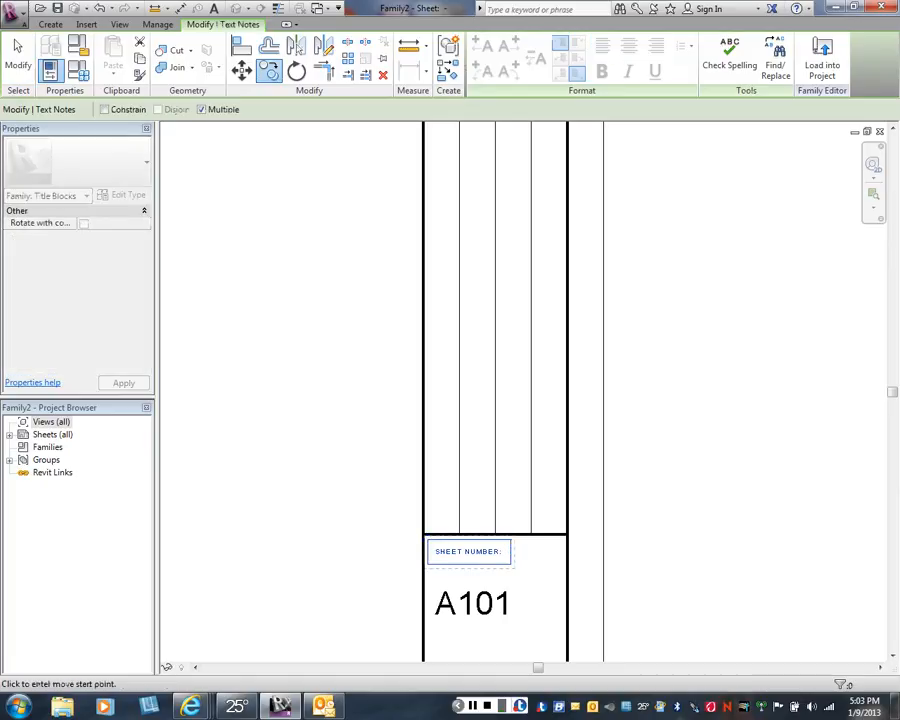
pyautogui.click(475, 551)
pyautogui.click(471, 504)
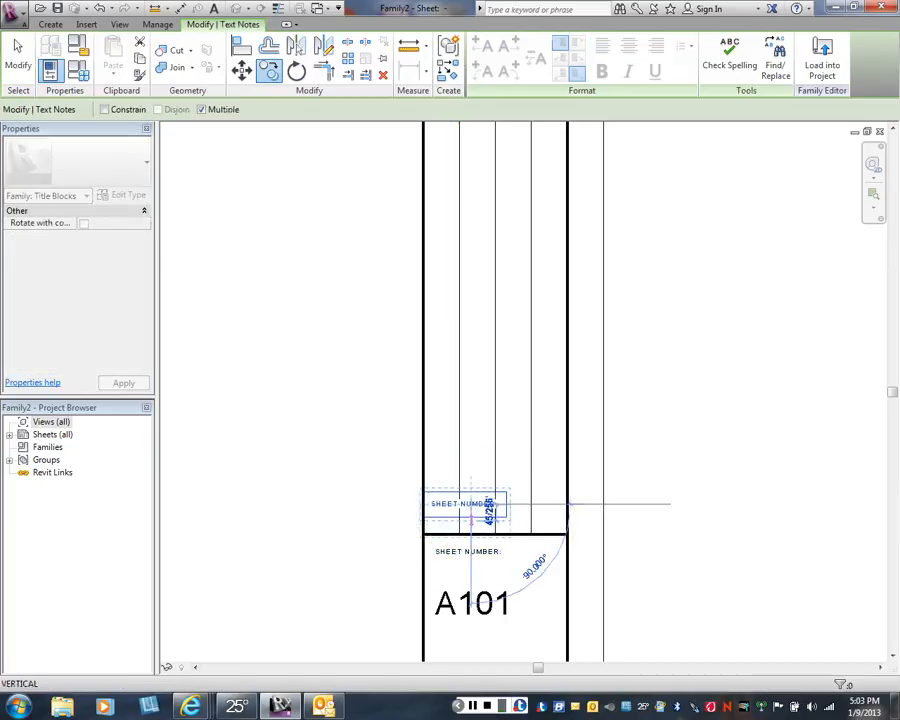
pyautogui.press('Escape')
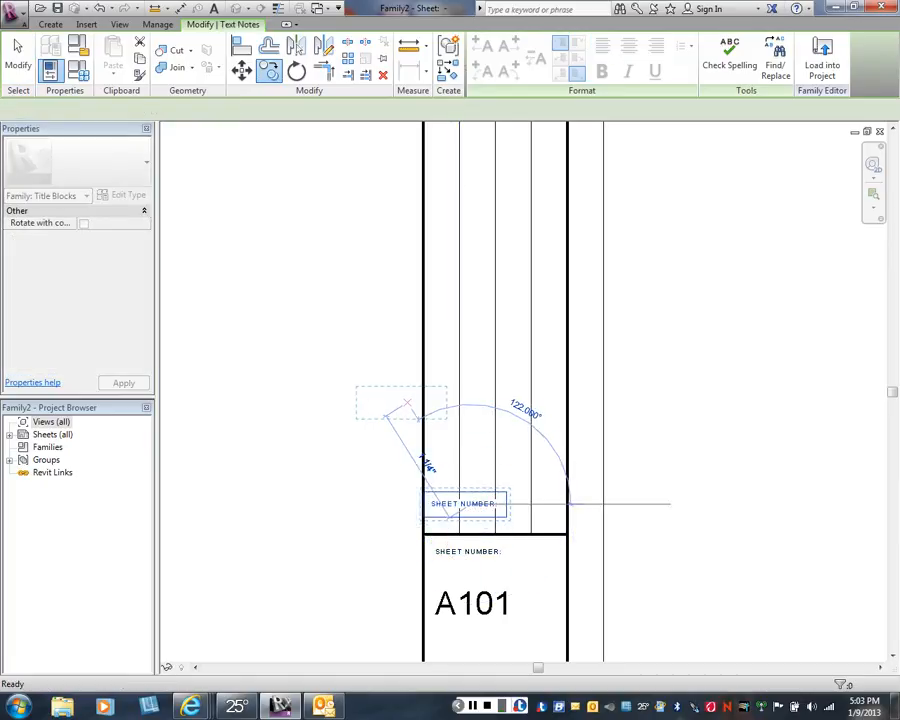
# Rotate the copied "SHEET NUMBER:" text a quarter turn counterclockwise and move it into the lower end of the first column
pyautogui.press('r')
pyautogui.press('o')
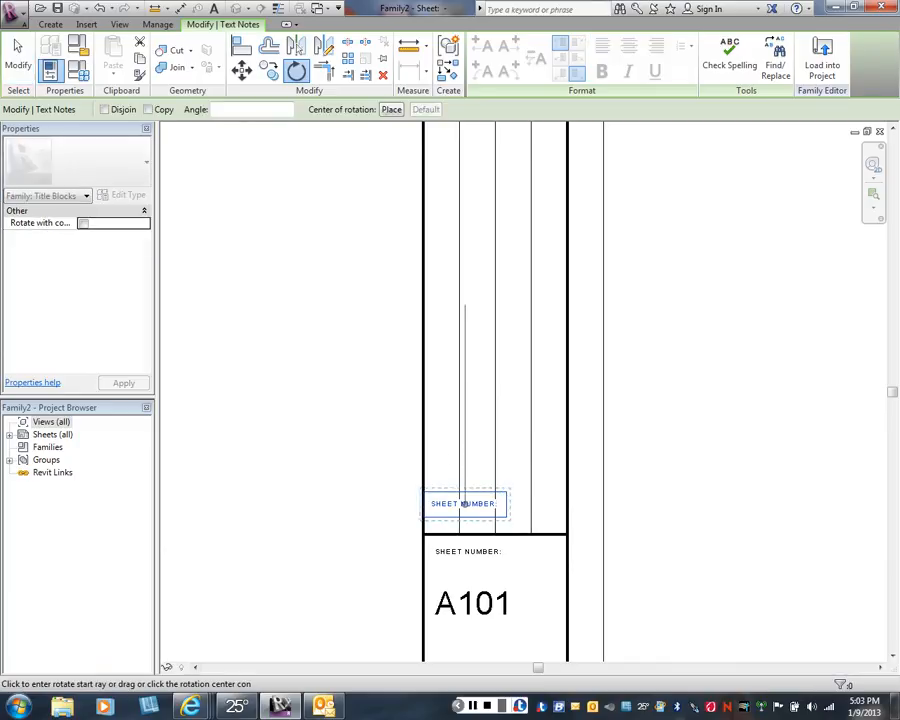
pyautogui.click(465, 305)
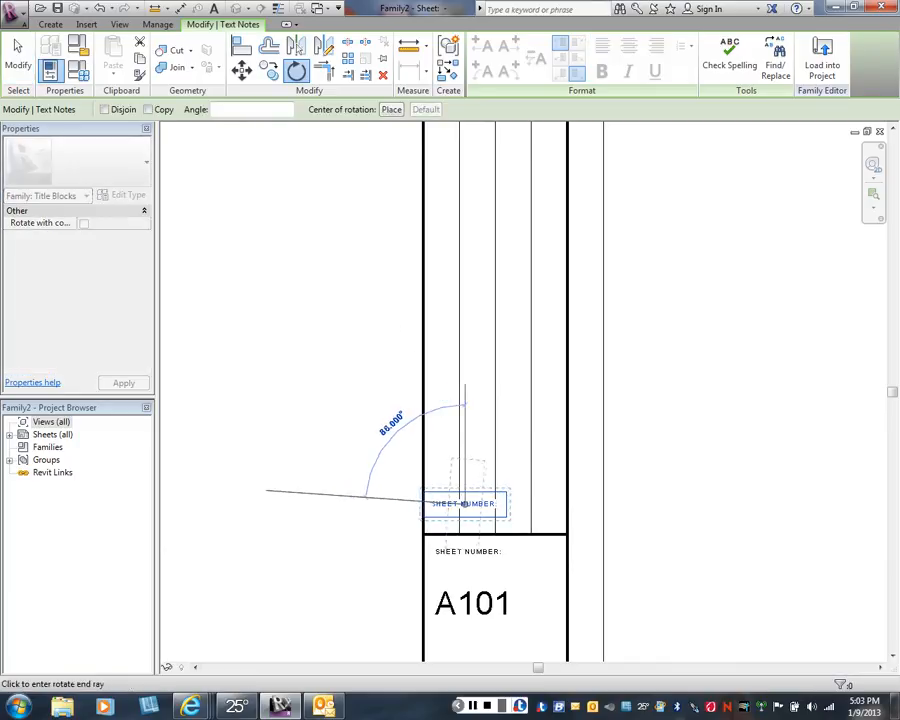
pyautogui.click(266, 490)
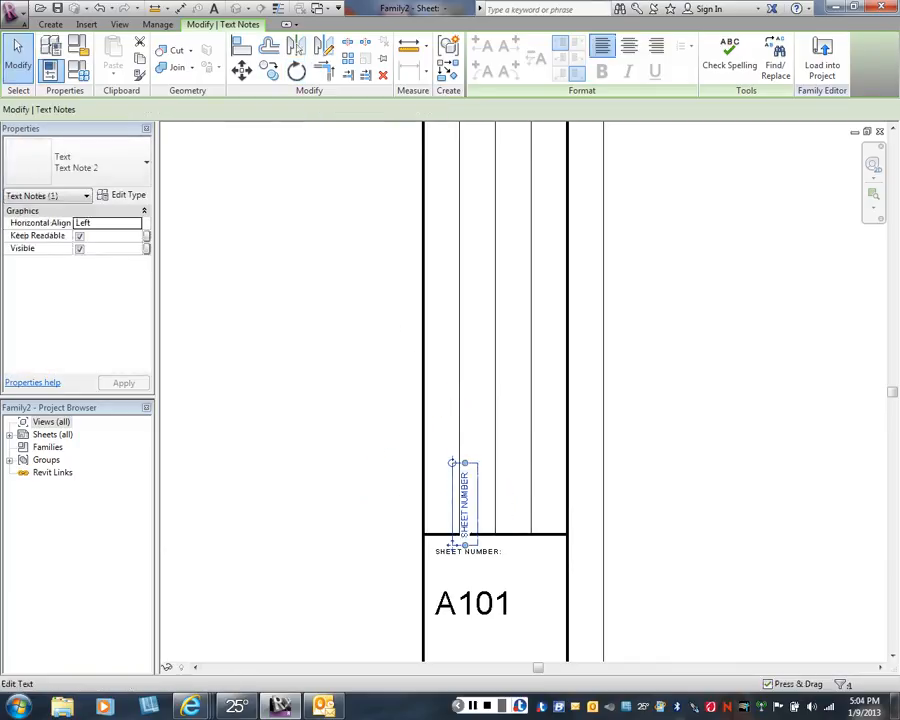
pyautogui.moveTo(452, 545); pyautogui.dragTo(421, 527)
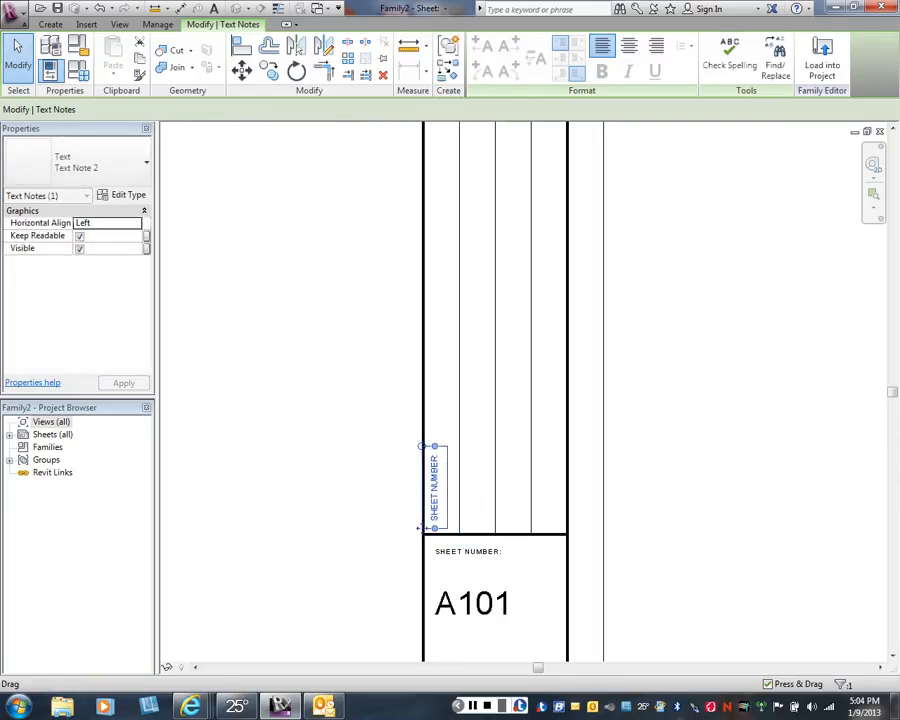
pyautogui.press('Escape')
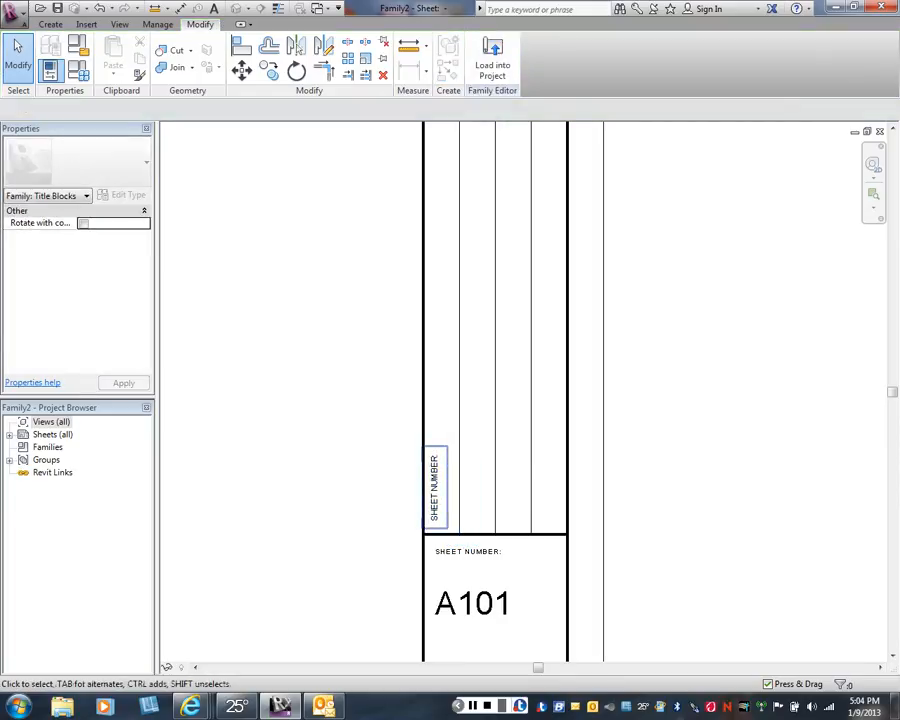
# Insert "DRAWN BY:" at the start of the vertical text in the first column and finish editing
pyautogui.click(421, 527)
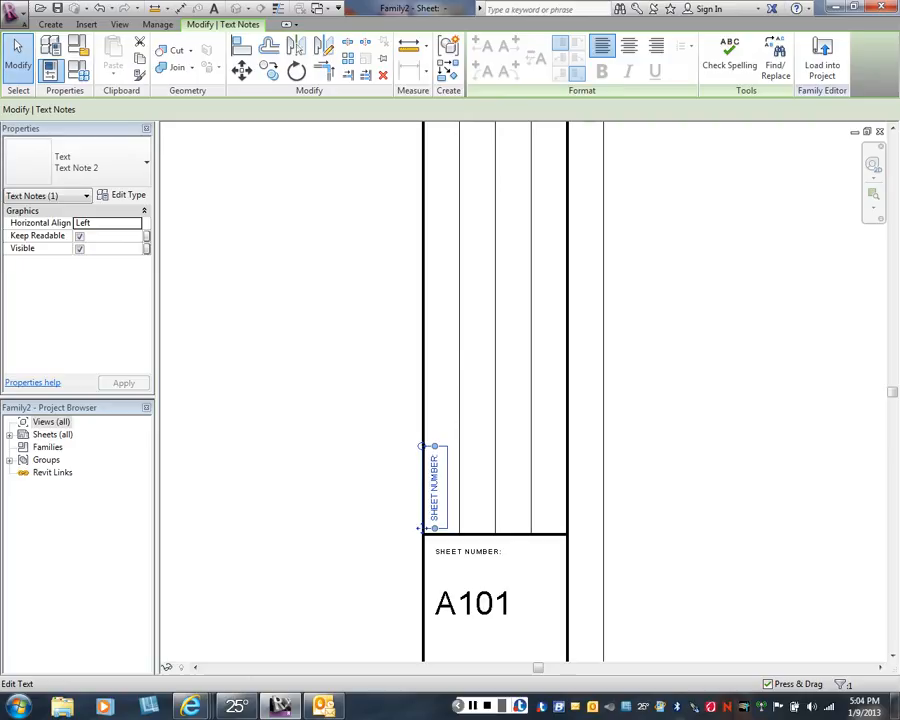
pyautogui.click(421, 527)
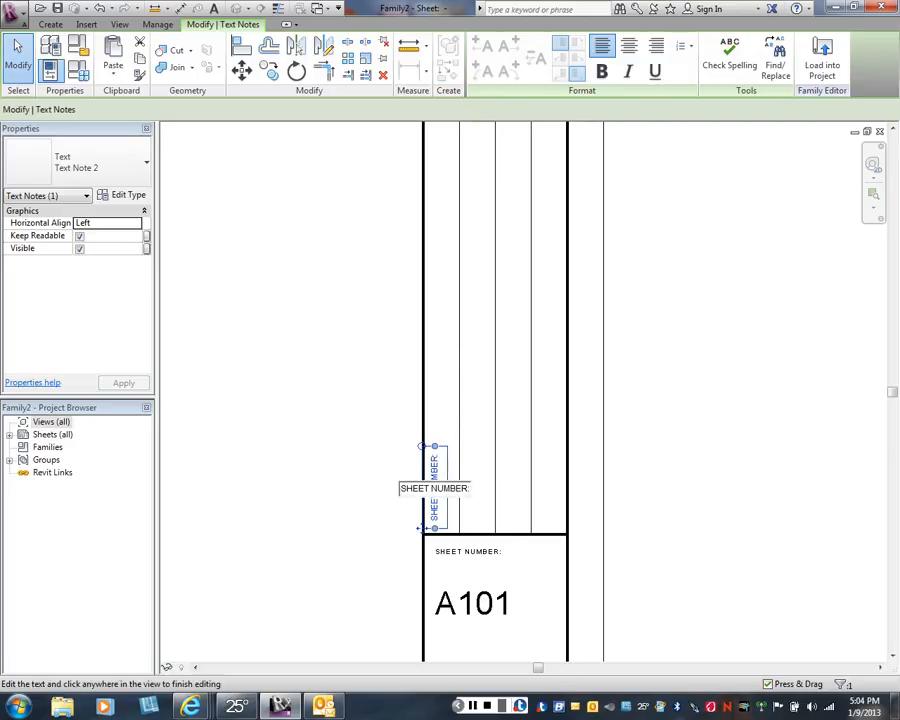
pyautogui.write('DRAWN BY')
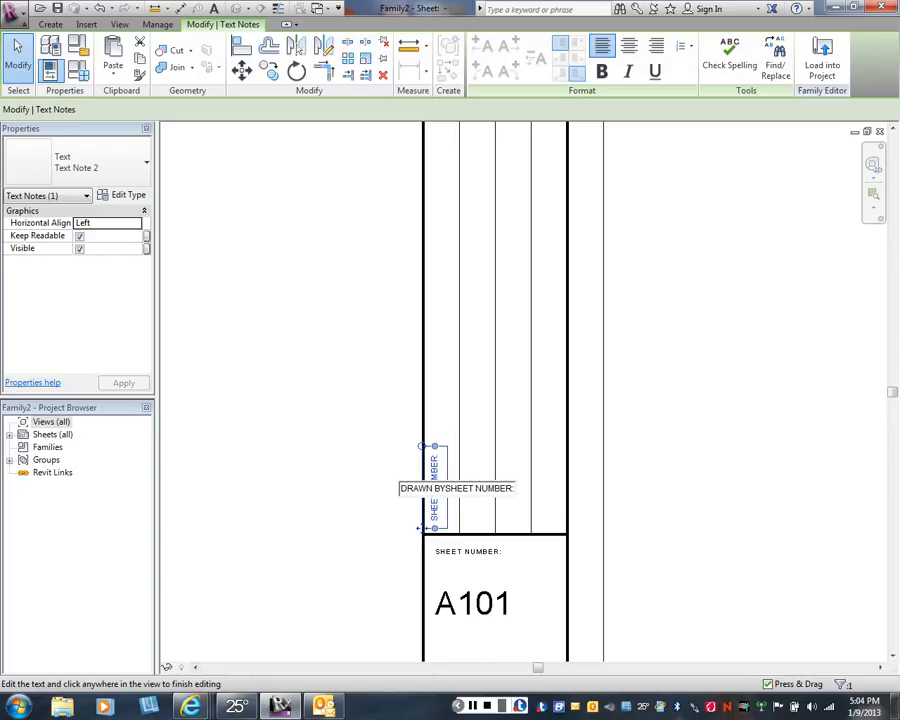
pyautogui.press('Escape')
pyautogui.press('Escape')
pyautogui.press('Escape')
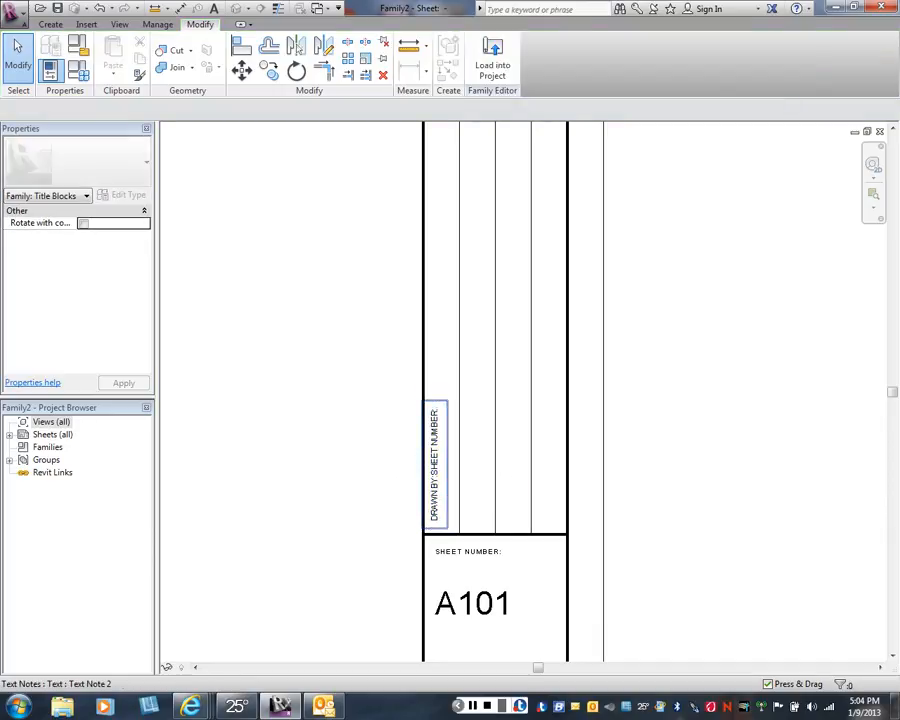
# Delete the "SHEET NUMBER:" wording from the first column's vertical text, keeping only "DRAWN BY:"
pyautogui.click(421, 527)
pyautogui.rightClick(421, 527)
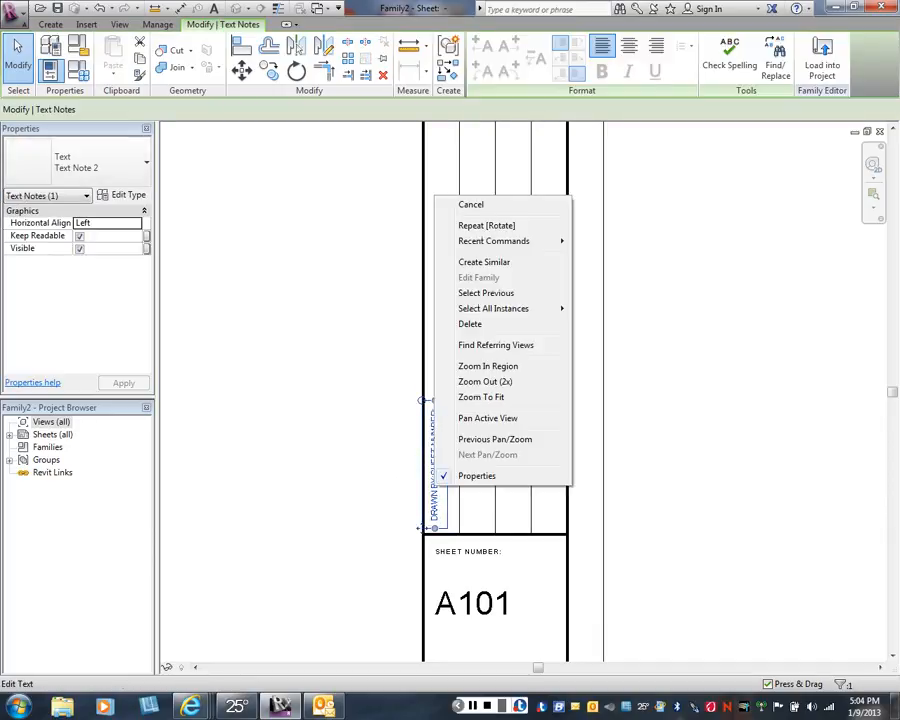
pyautogui.press('Escape')
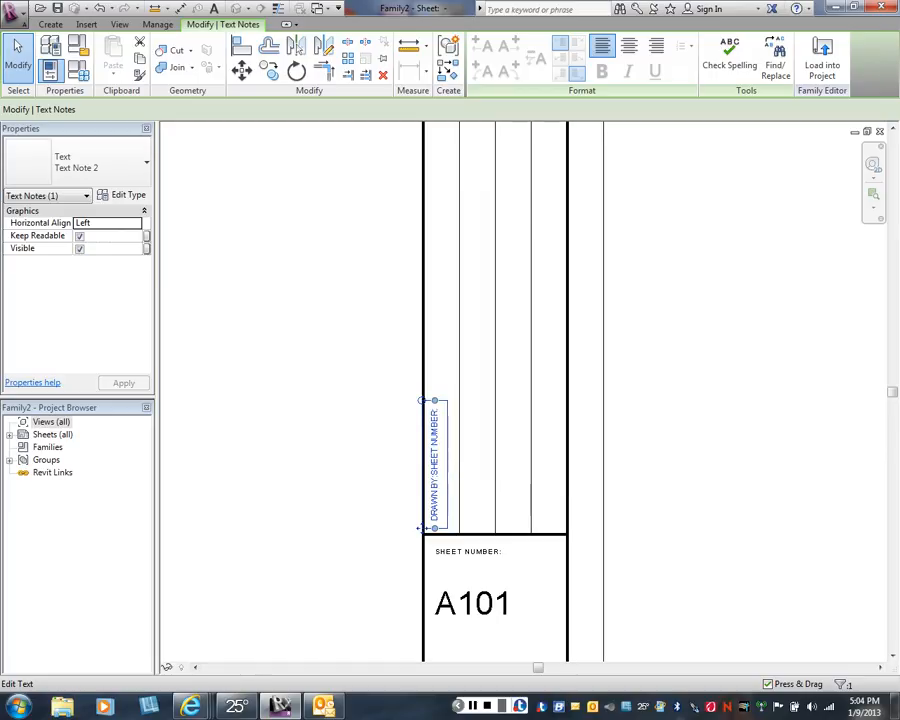
pyautogui.click(434, 467)
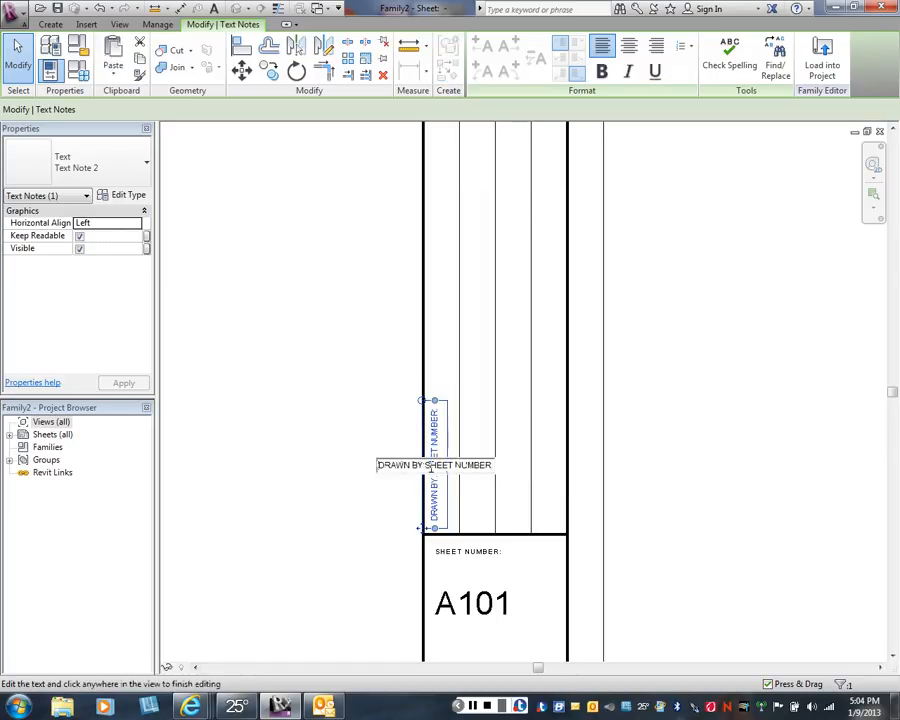
pyautogui.write(':')
pyautogui.moveTo(426, 467); pyautogui.dragTo(492, 467)
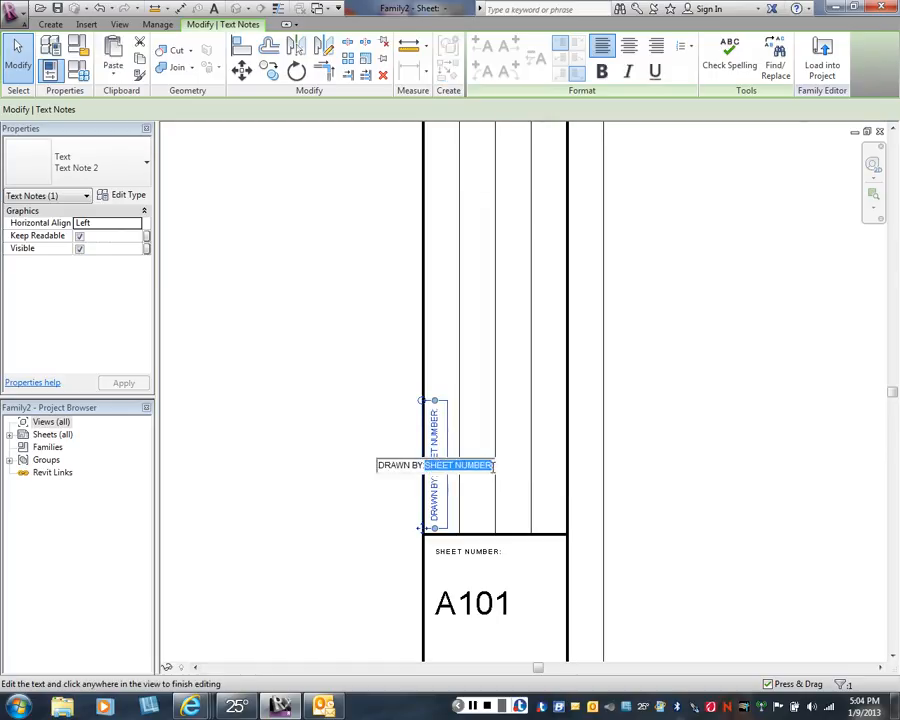
pyautogui.press('Delete')
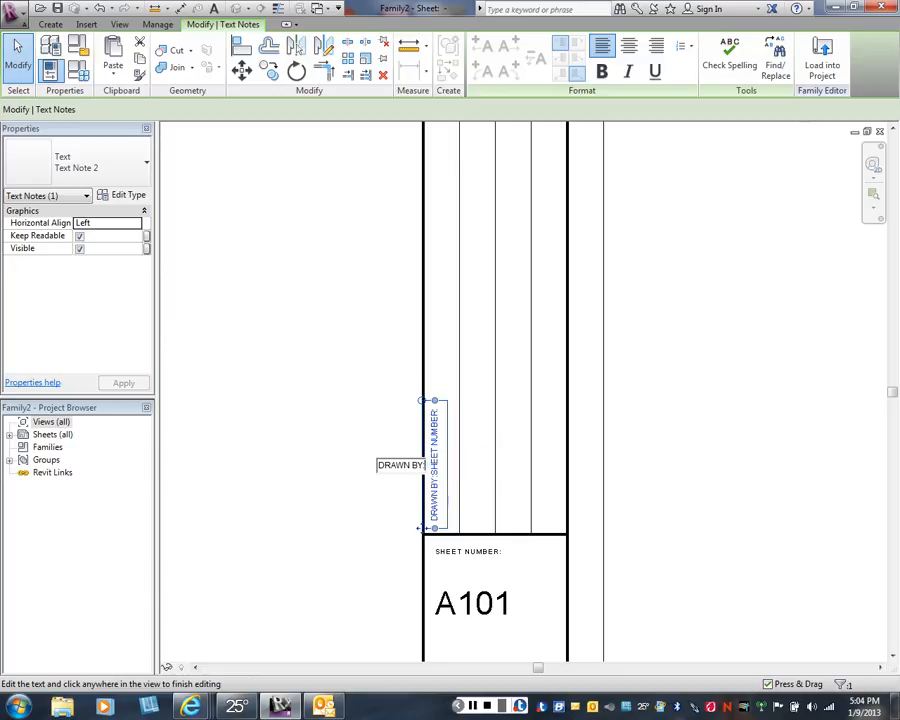
pyautogui.press('Escape')
pyautogui.press('Escape')
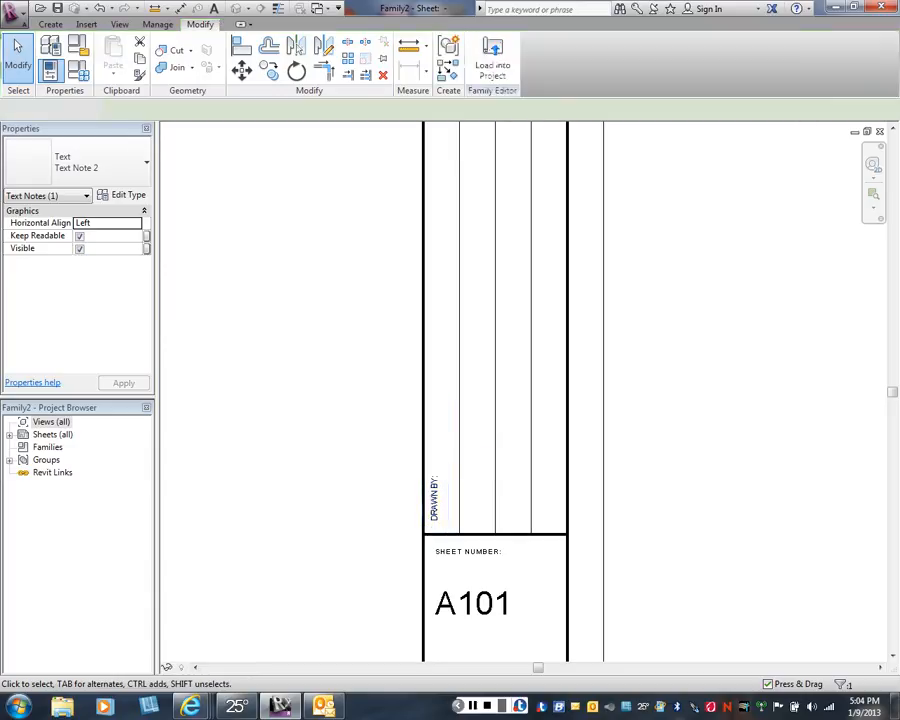
# Copy the "DRAWN BY:" text horizontally into the second, third and fourth columns and end the copy command
pyautogui.scroll(1, 378, 525)
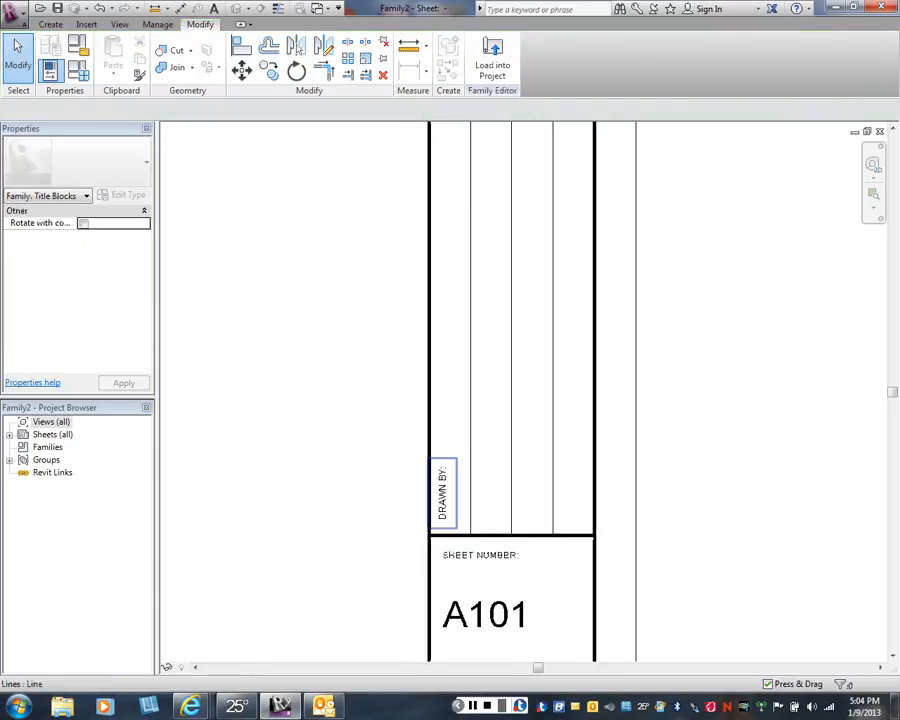
pyautogui.click(442, 492)
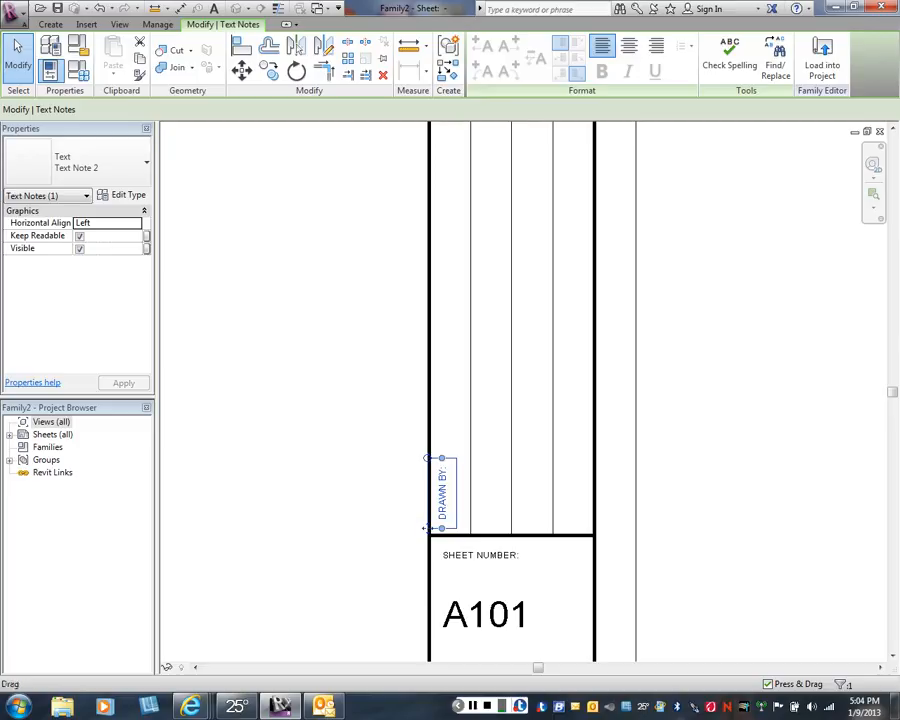
pyautogui.click(268, 71)
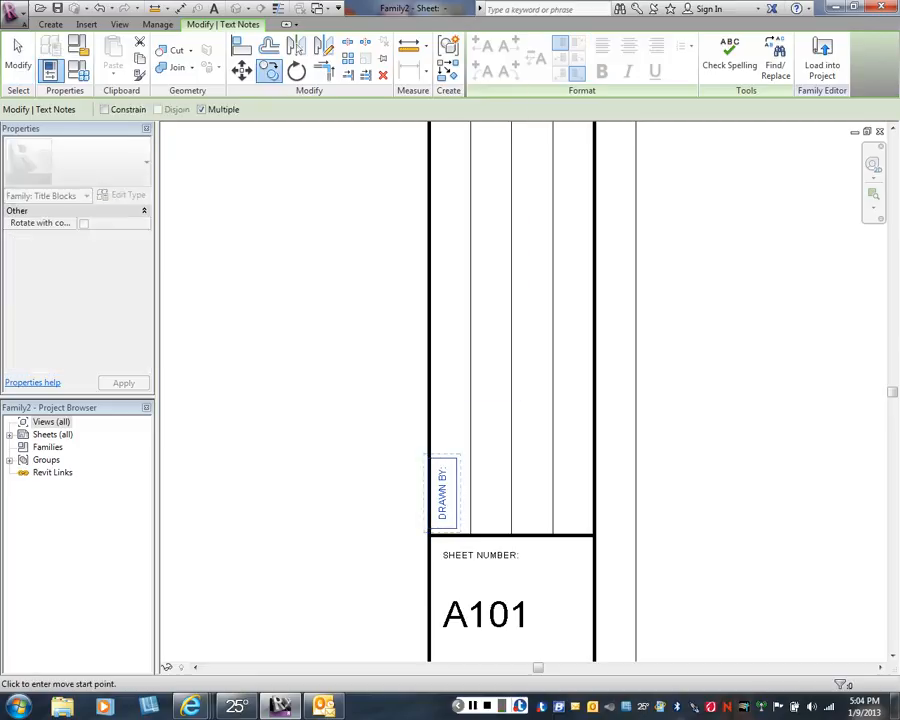
pyautogui.click(444, 528)
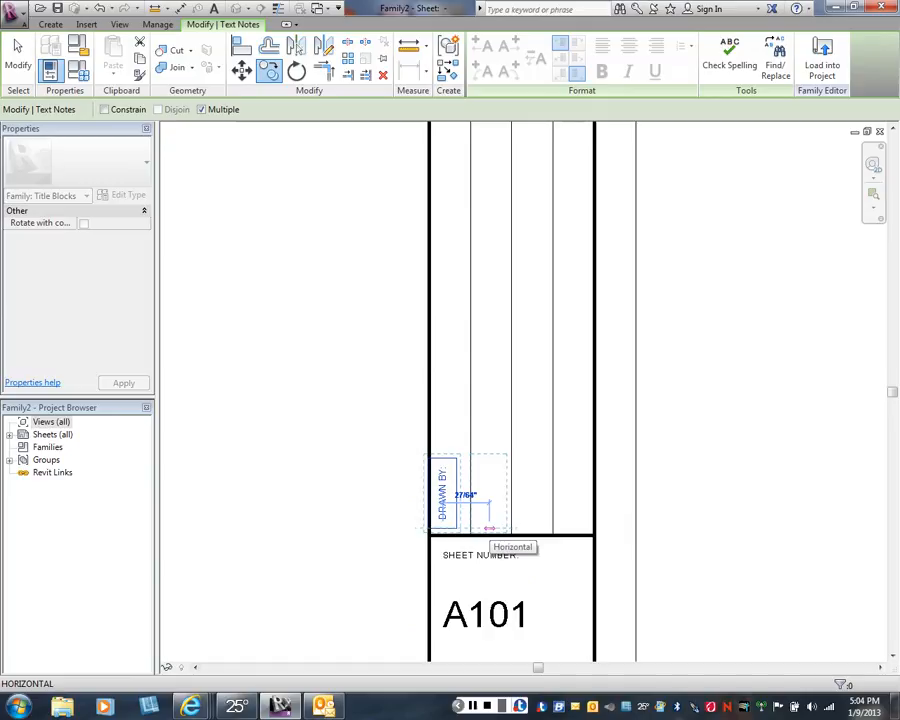
pyautogui.click(489, 527)
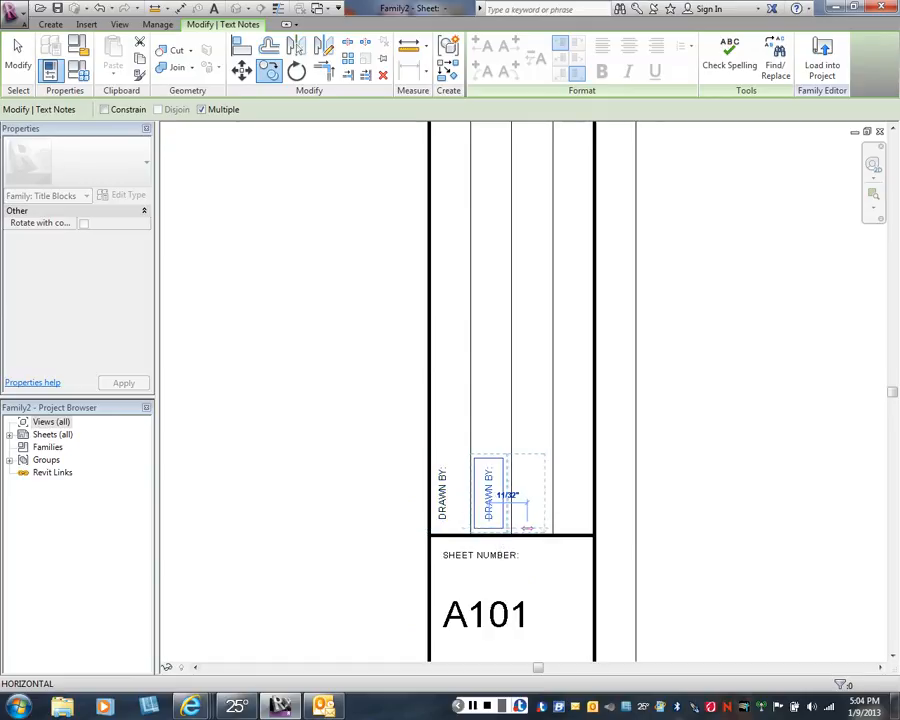
pyautogui.click(532, 527)
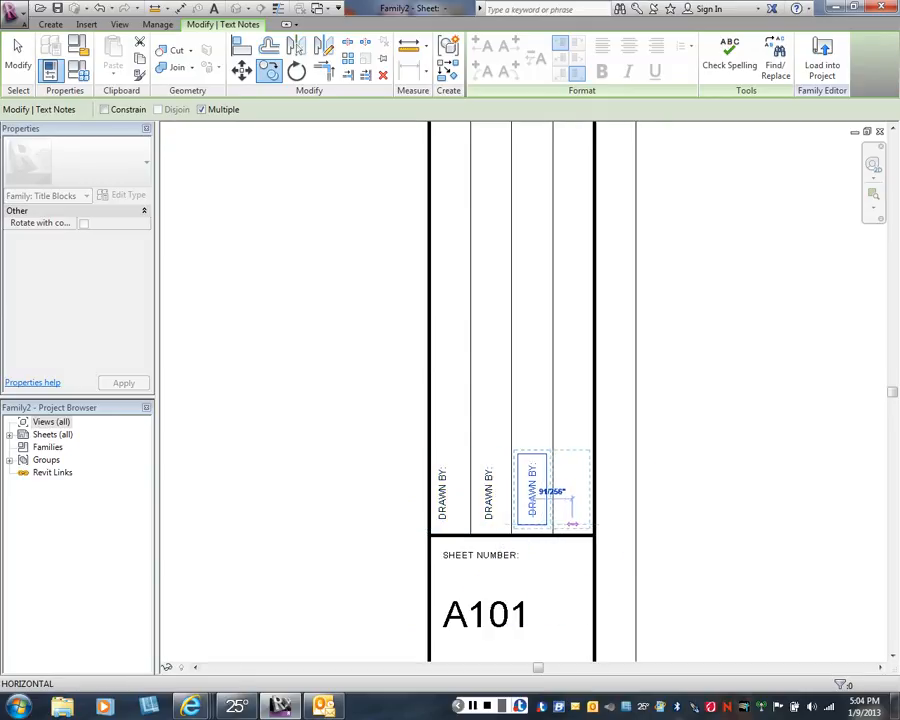
pyautogui.click(572, 523)
pyautogui.rightClick(660, 268)
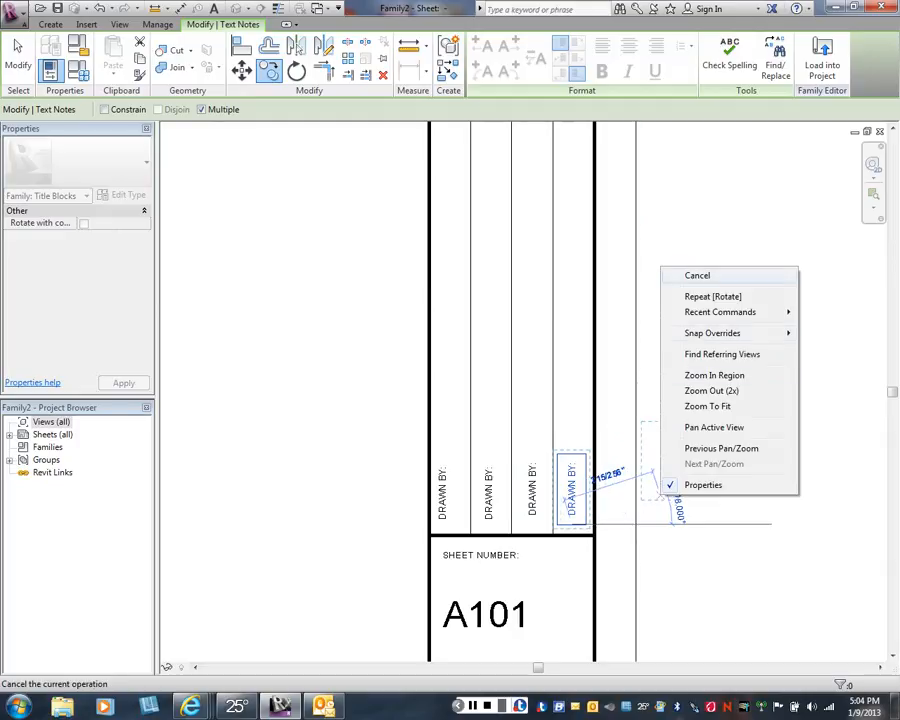
pyautogui.click(697, 275)
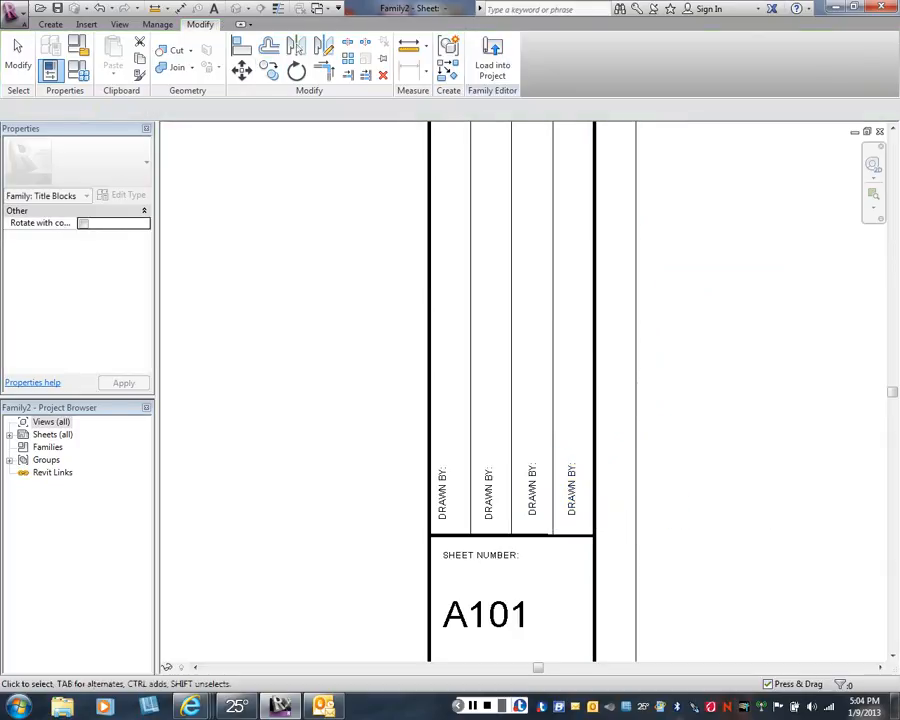
# Adjust the positions of the copied "DRAWN BY:" texts so they sit level with the one in the first column
pyautogui.moveTo(555, 524); pyautogui.dragTo(571, 402, button='middle')
pyautogui.scroll(2, 571, 402)
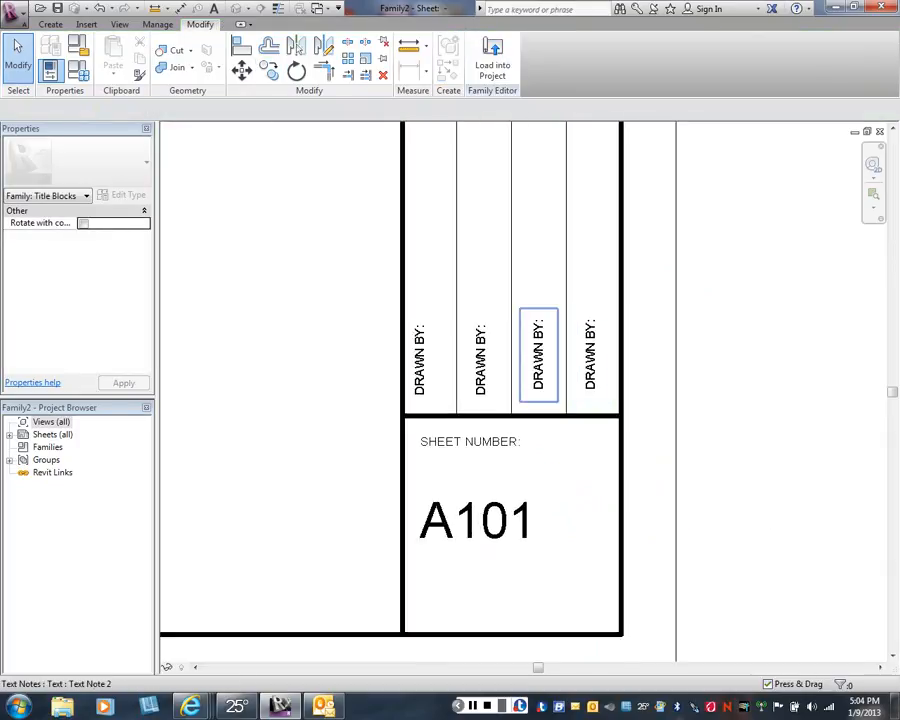
pyautogui.click(538, 355)
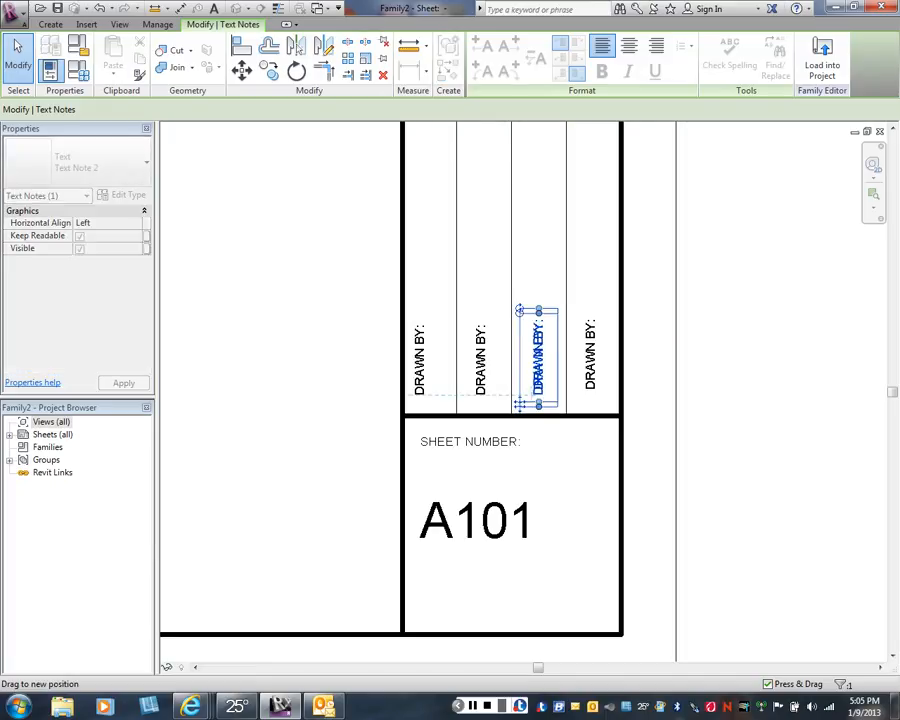
pyautogui.click(590, 355)
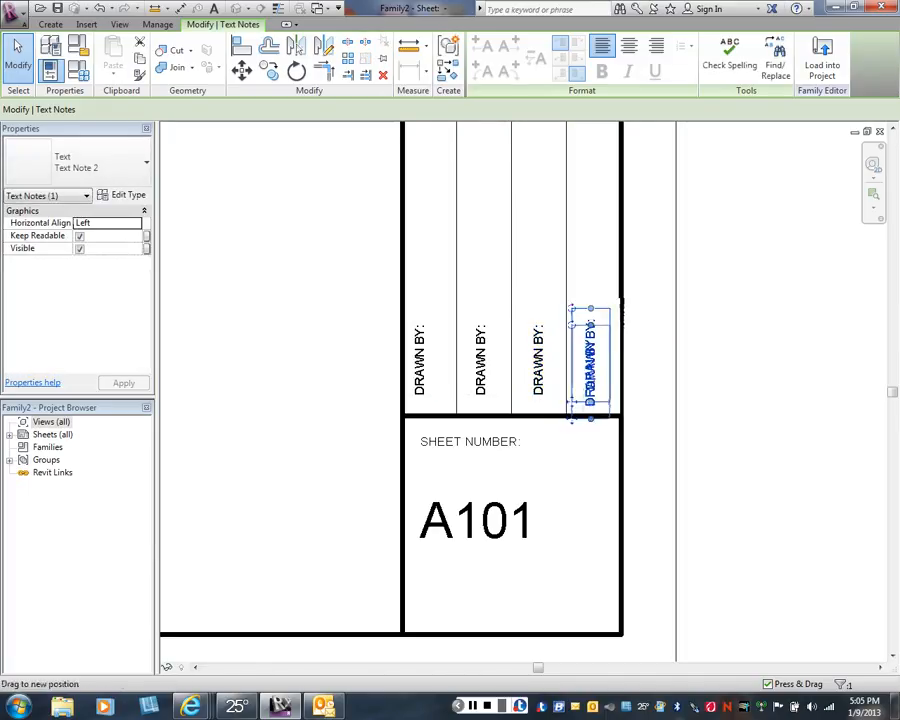
pyautogui.moveTo(574, 418); pyautogui.dragTo(572, 402)
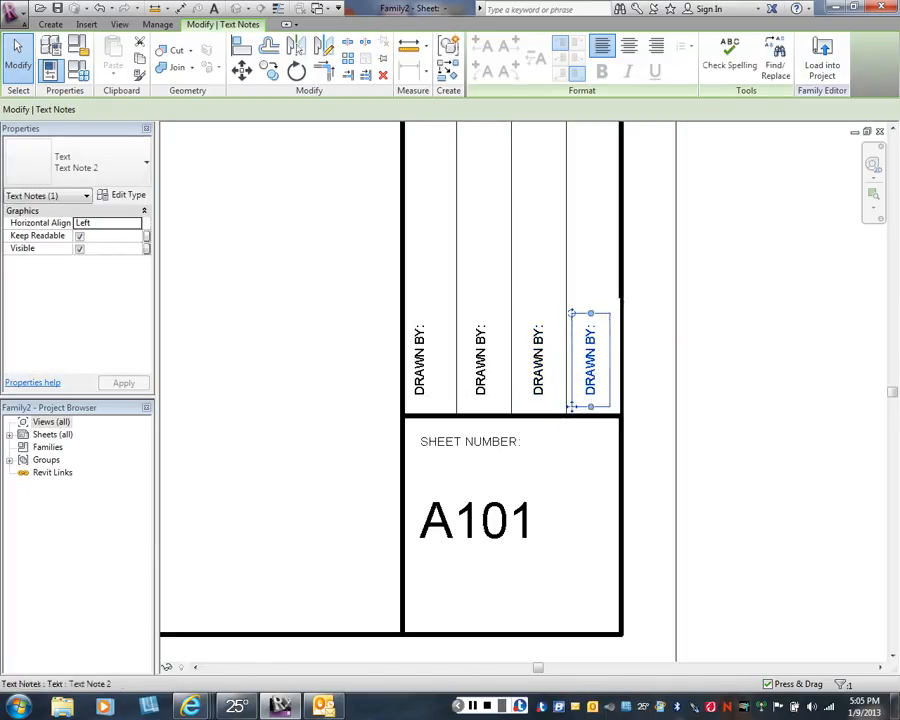
pyautogui.click(481, 390)
pyautogui.moveTo(482, 380)
pyautogui.mouseDown()
pyautogui.moveTo(480, 399)
pyautogui.moveTo(480, 379)
pyautogui.mouseUp()
pyautogui.scroll(1, 485, 385)
pyautogui.click(682, 380)
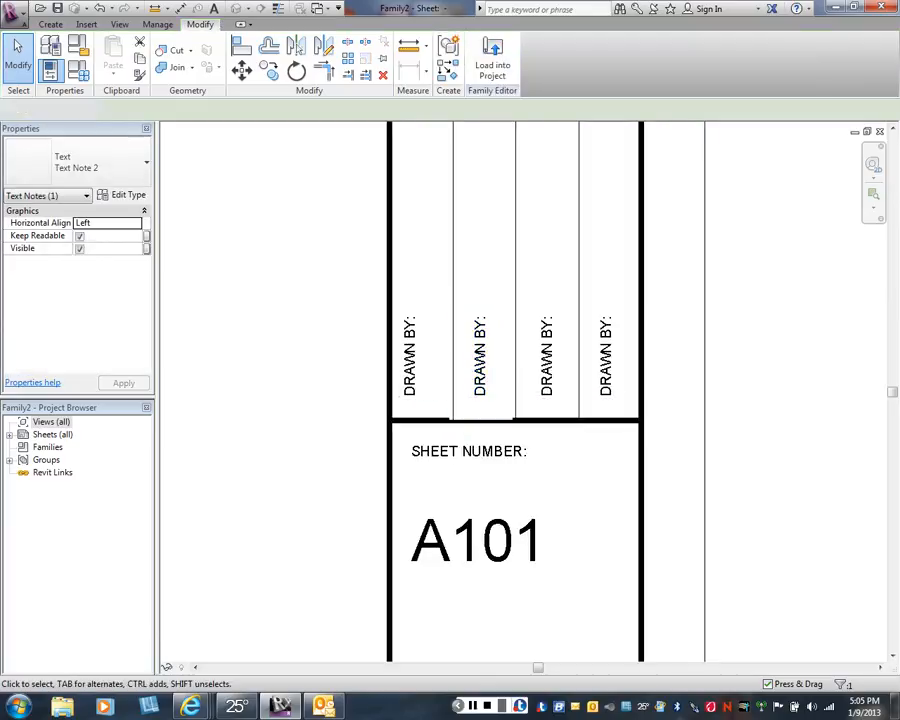
# Change the second column's vertical text to "DATE:" and deselect it
pyautogui.scroll(1, 495, 395)
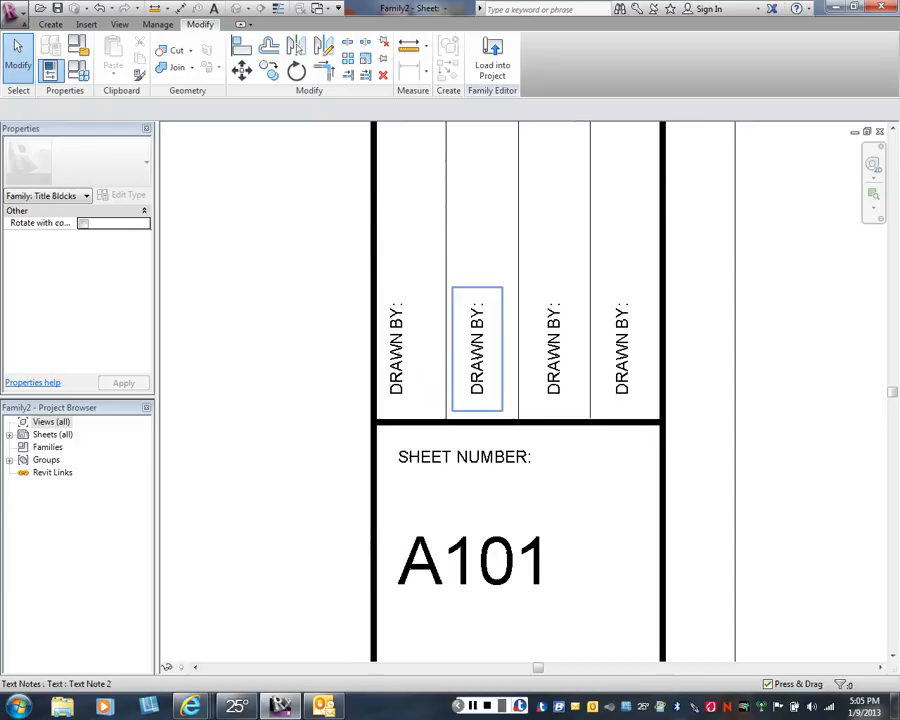
pyautogui.doubleClick(460, 352)
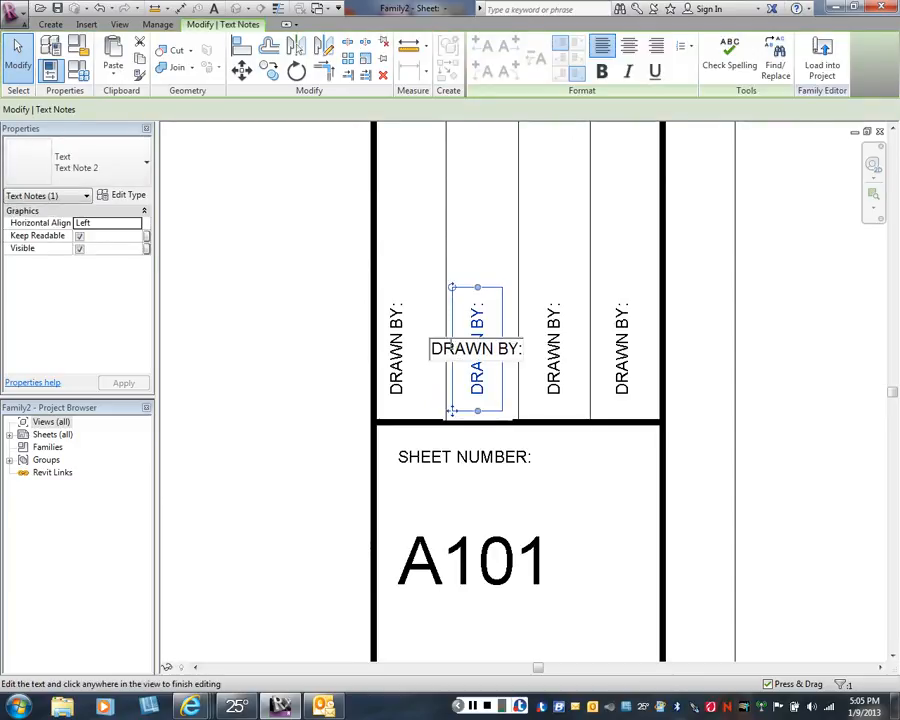
pyautogui.write('DATE')
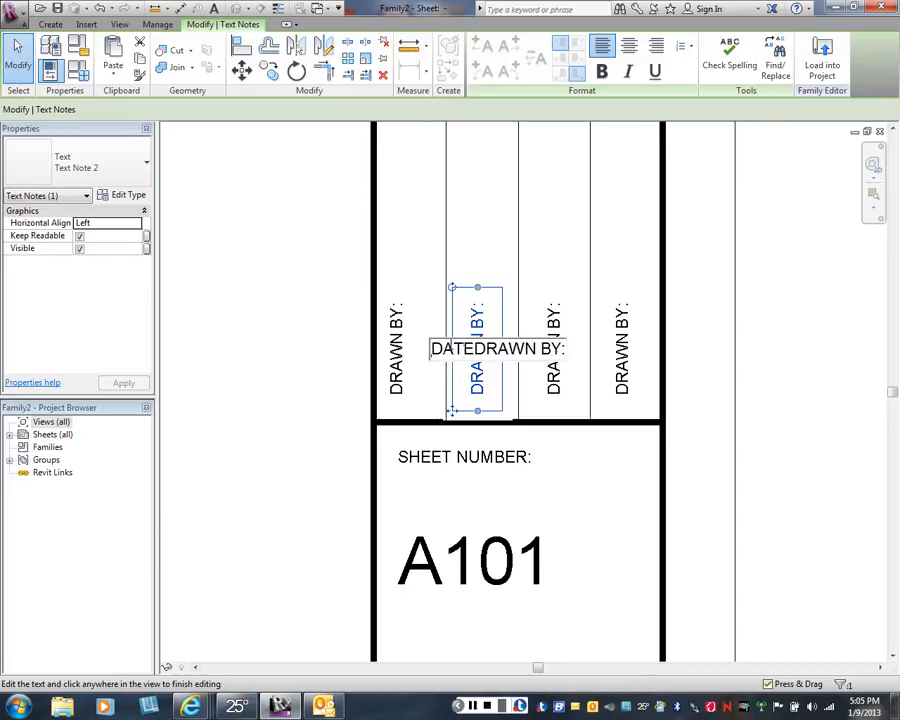
pyautogui.write(':')
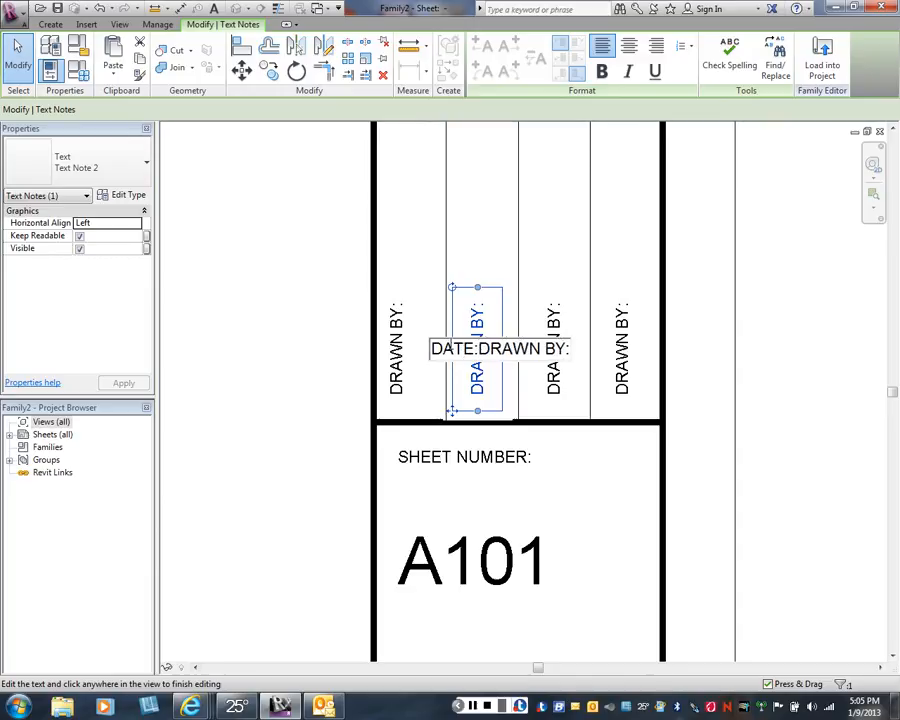
pyautogui.press('Delete')
pyautogui.press('Delete')
pyautogui.press('Delete')
pyautogui.press('Delete')
pyautogui.press('Delete')
pyautogui.press('Delete')
pyautogui.press('Delete')
pyautogui.press('Delete')
pyautogui.press('Delete')
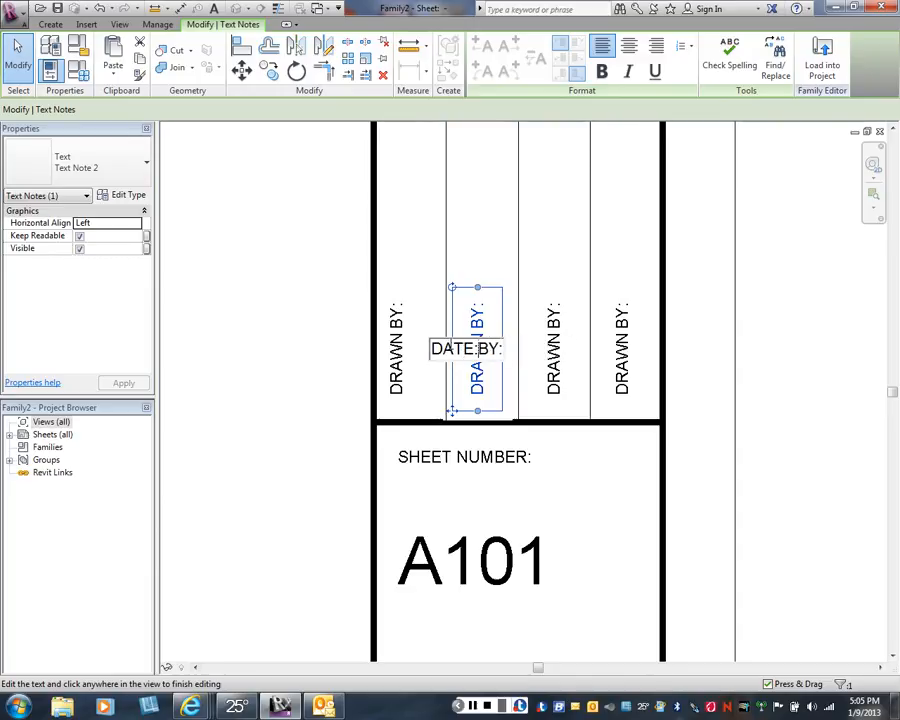
pyautogui.press('Escape')
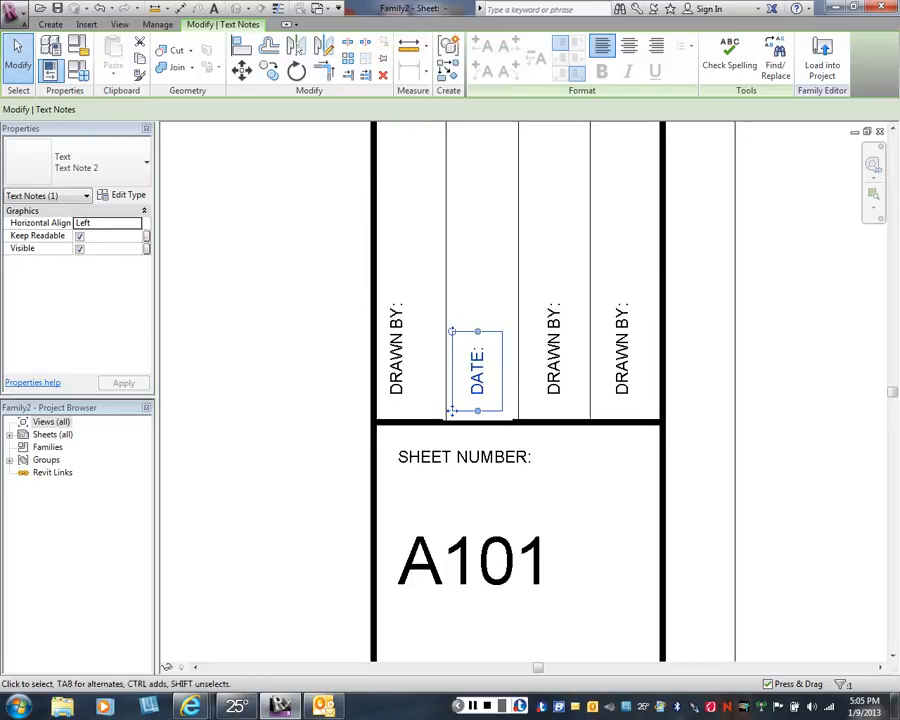
pyautogui.press('Escape')
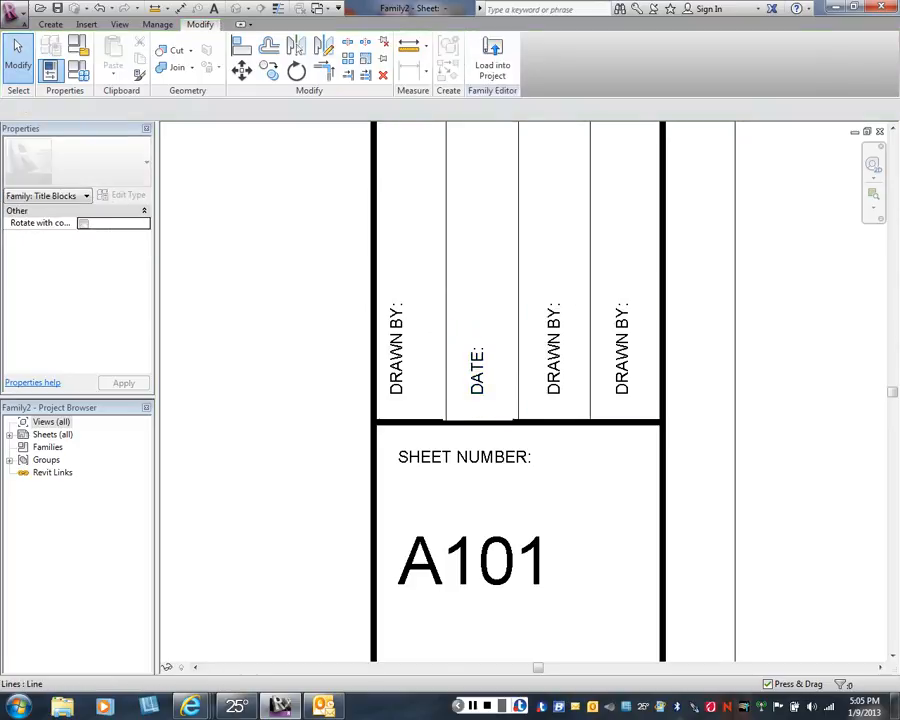
# Change the third column's vertical "DRAWN BY:" text to "CHECKED BY:" and deselect it
pyautogui.click(450, 412)
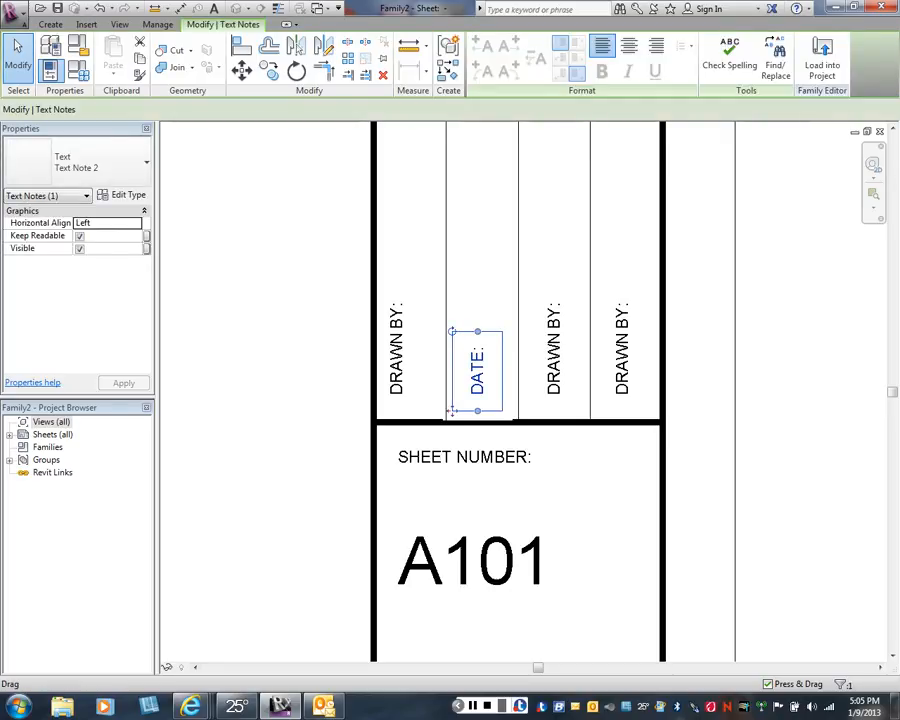
pyautogui.click(548, 355)
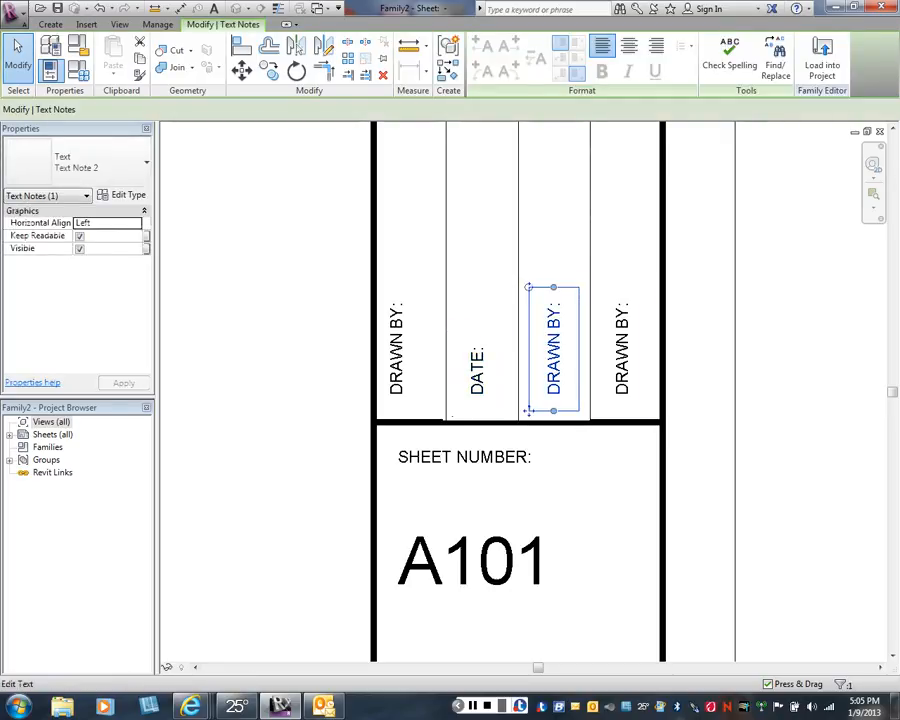
pyautogui.doubleClick(533, 353)
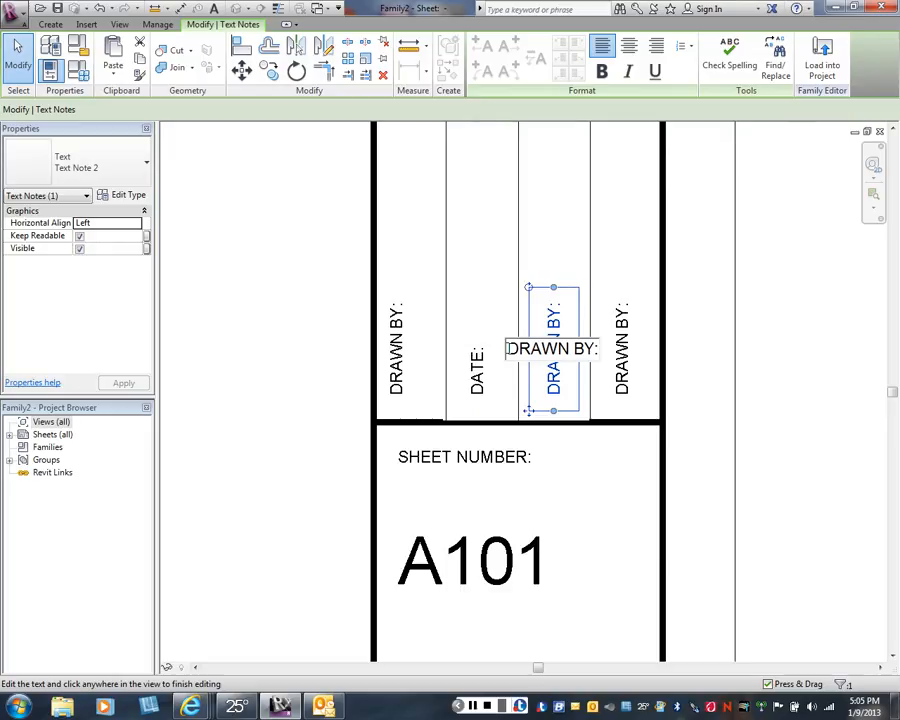
pyautogui.hotkey('shift', 'Right')
pyautogui.hotkey('shift', 'Right')
pyautogui.hotkey('shift', 'Right')
pyautogui.hotkey('shift', 'Right')
pyautogui.hotkey('shift', 'Right')
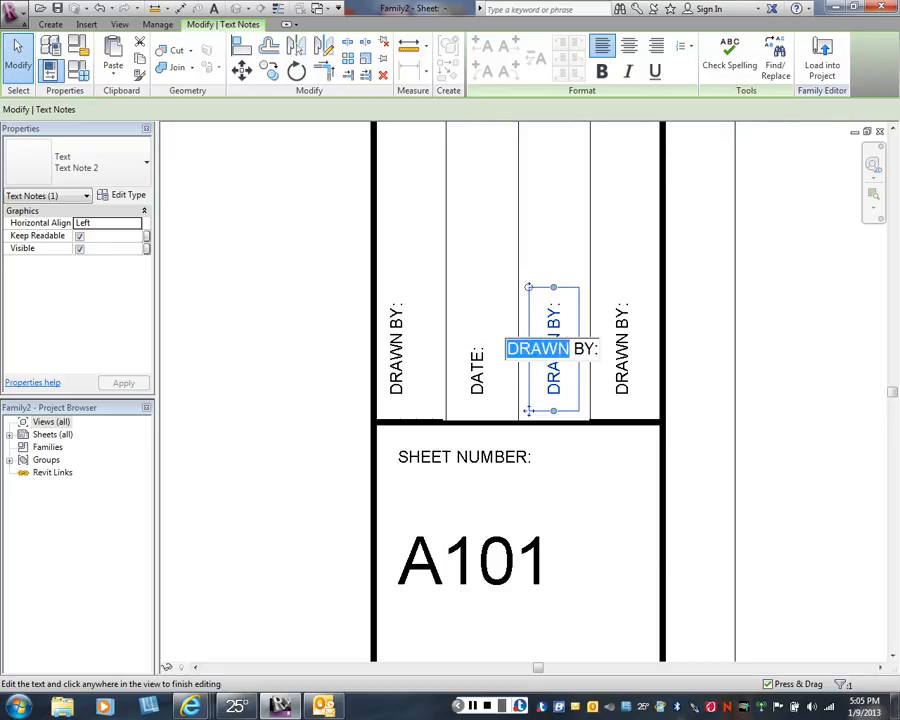
pyautogui.write('C')
pyautogui.write('HEC')
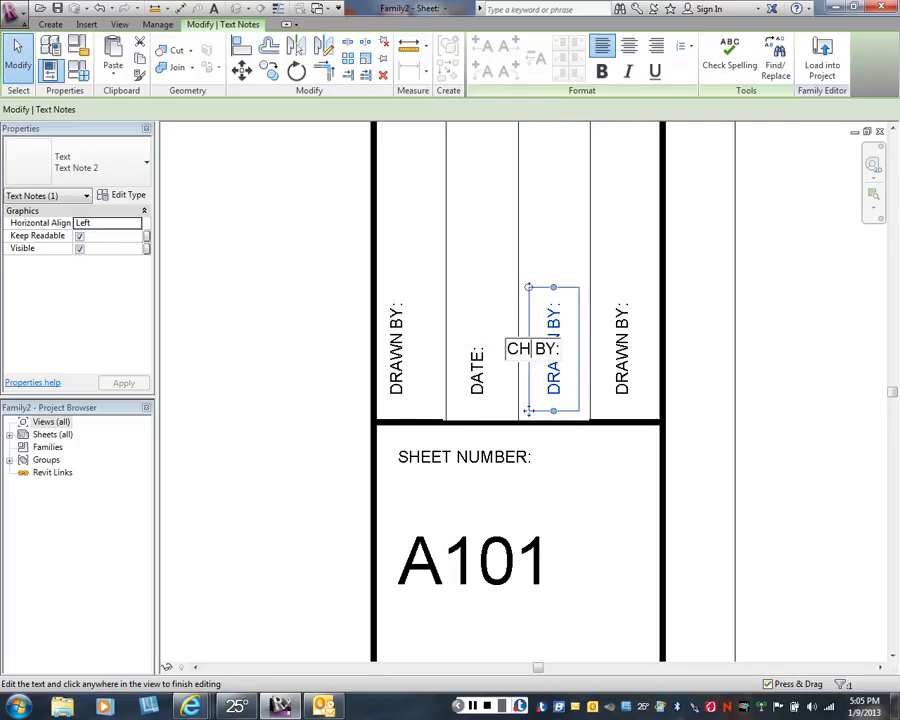
pyautogui.write('K')
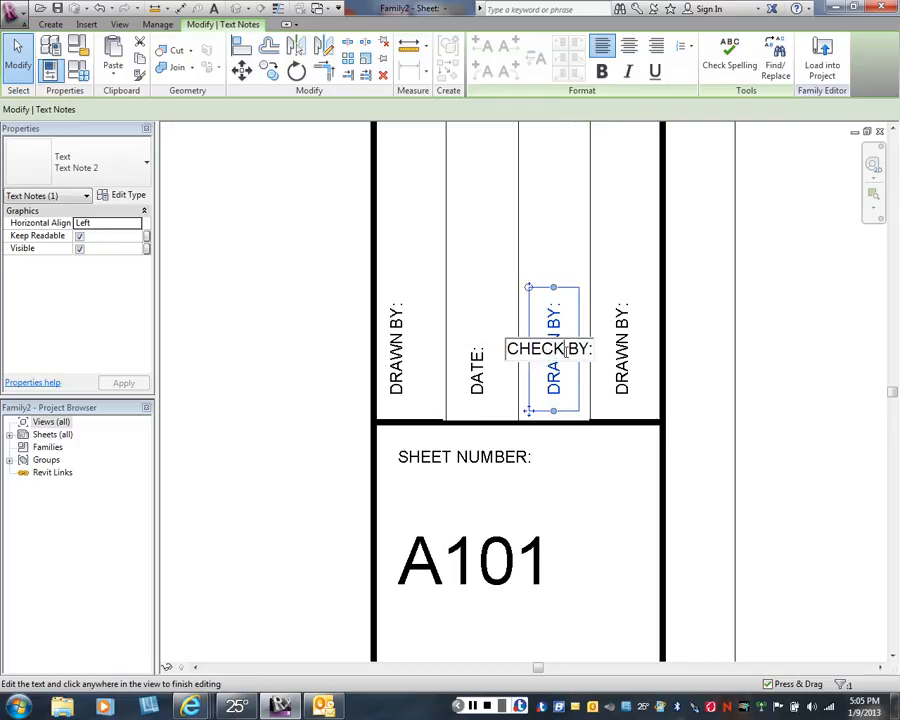
pyautogui.write('ED')
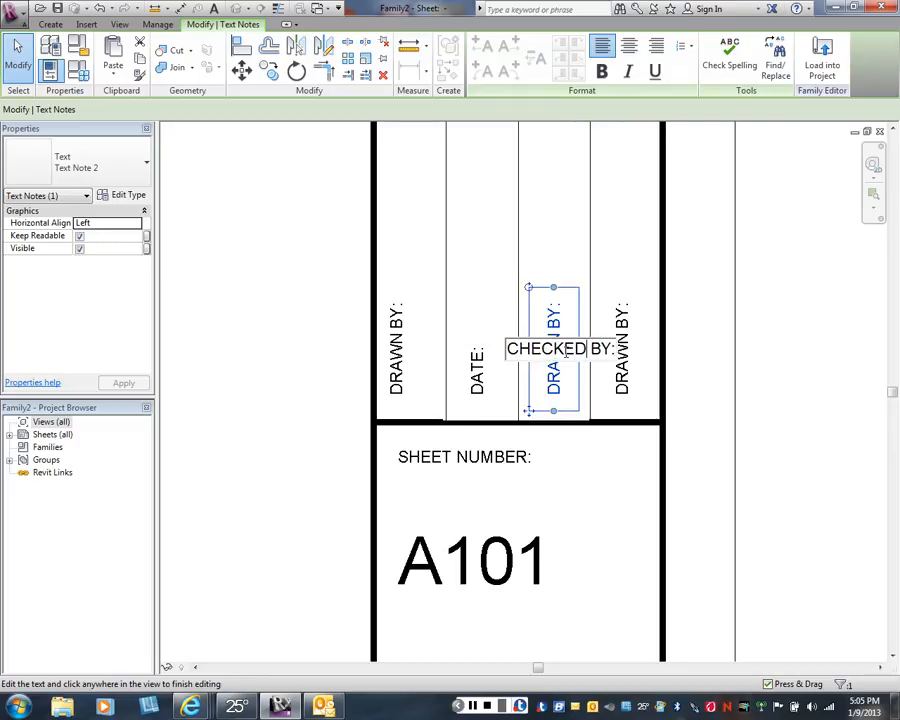
pyautogui.click(697, 330)
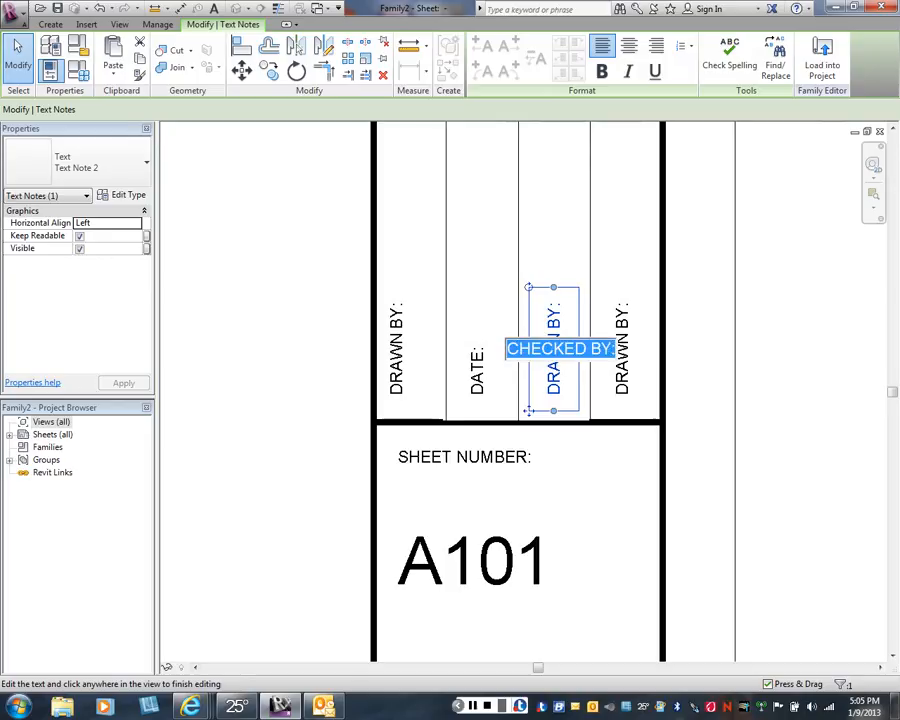
pyautogui.click(697, 330)
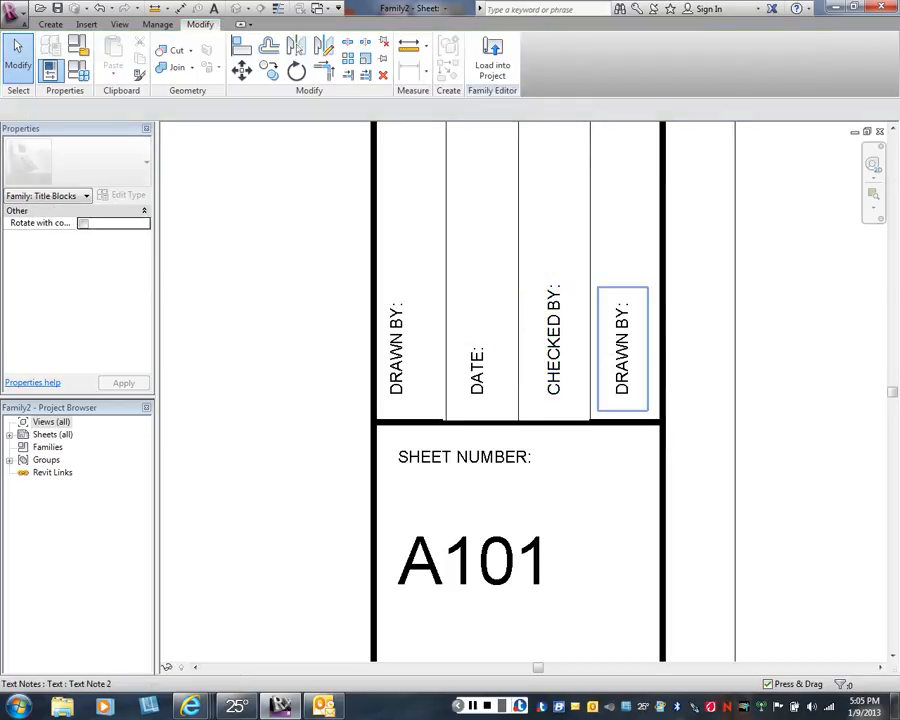
# Change the fourth column's vertical "DRAWN BY:" text to "DATE:" and deselect it
pyautogui.doubleClick(620, 360)
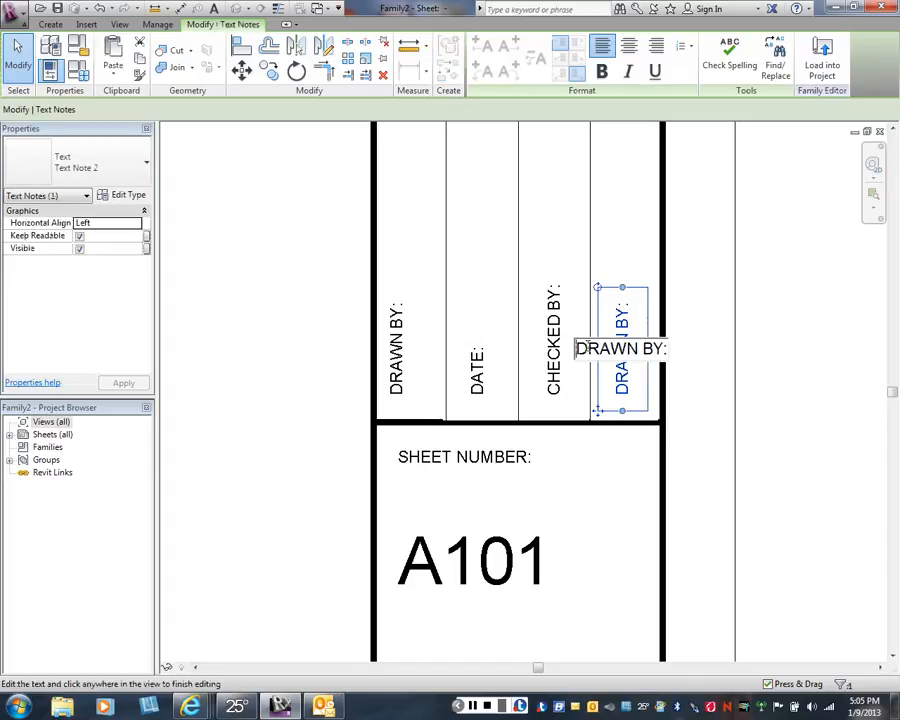
pyautogui.moveTo(588, 349); pyautogui.dragTo(669, 348)
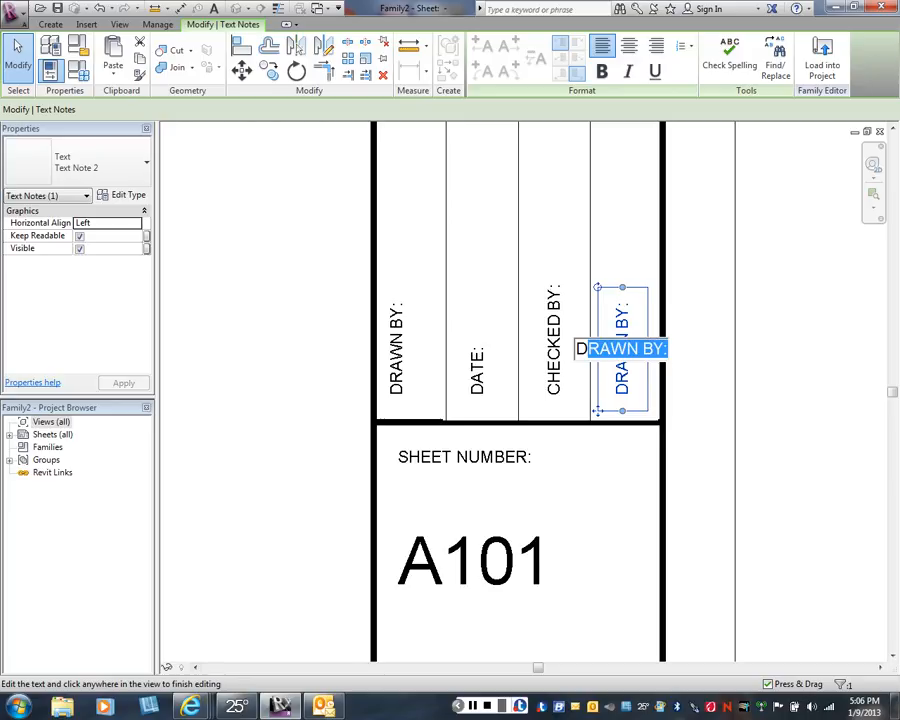
pyautogui.write('A')
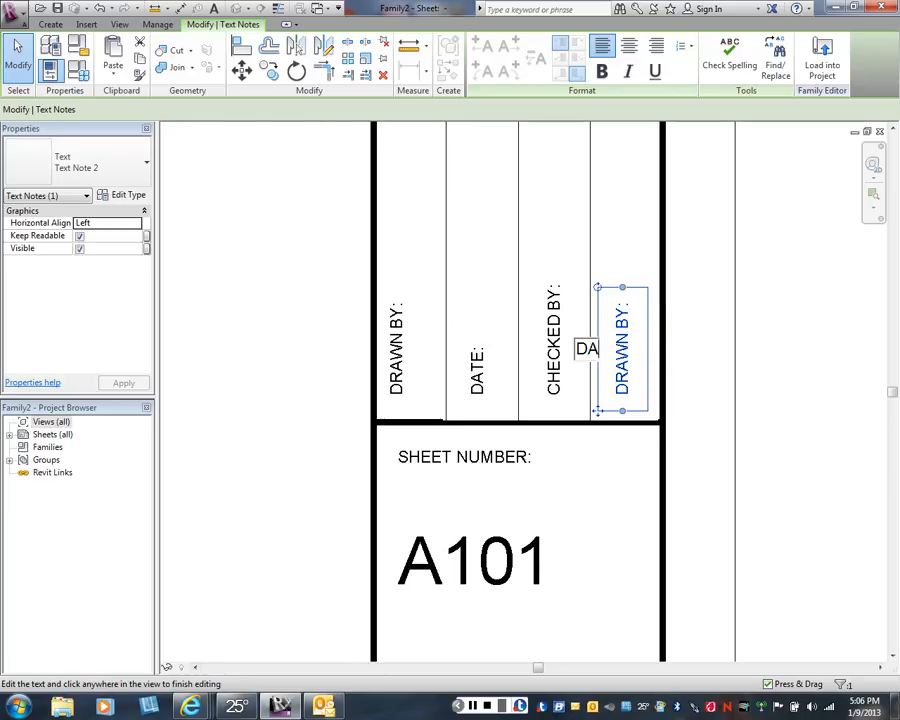
pyautogui.write('TE:')
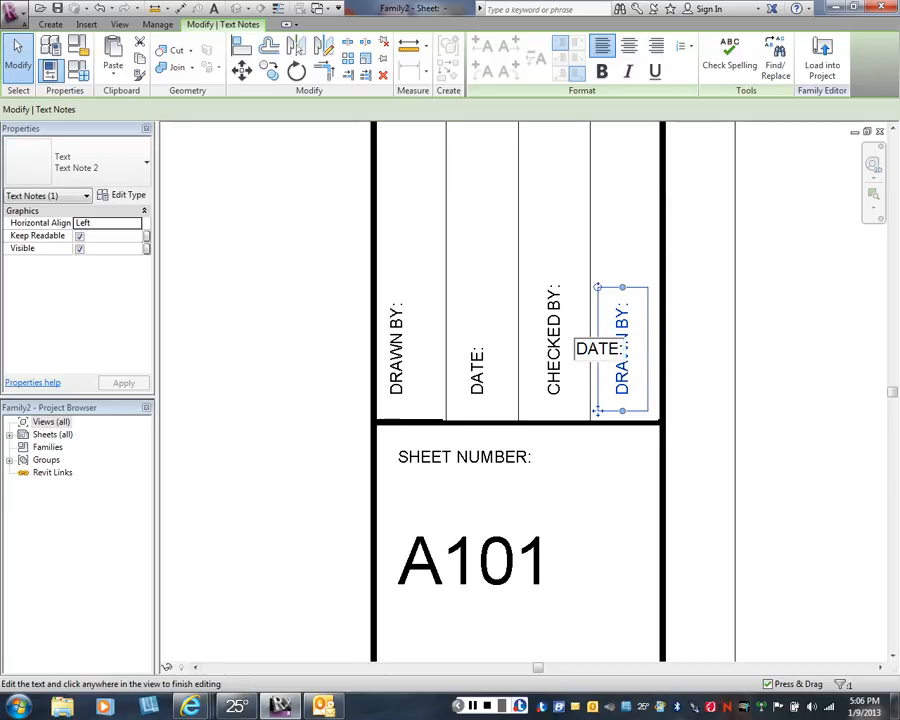
pyautogui.moveTo(622, 349); pyautogui.dragTo(574, 349)
pyautogui.press('Escape')
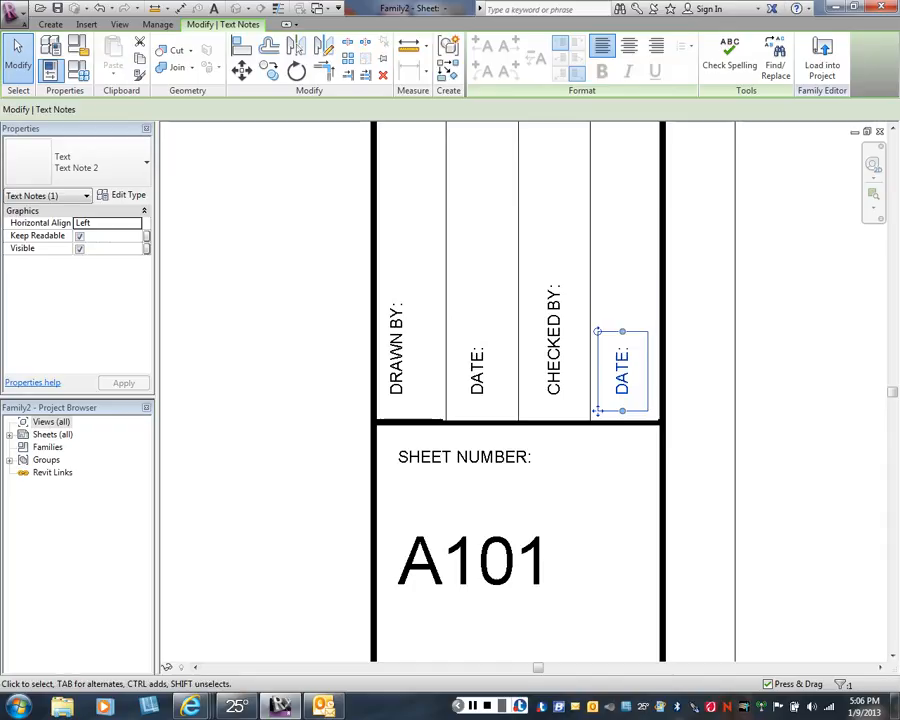
pyautogui.press('Escape')
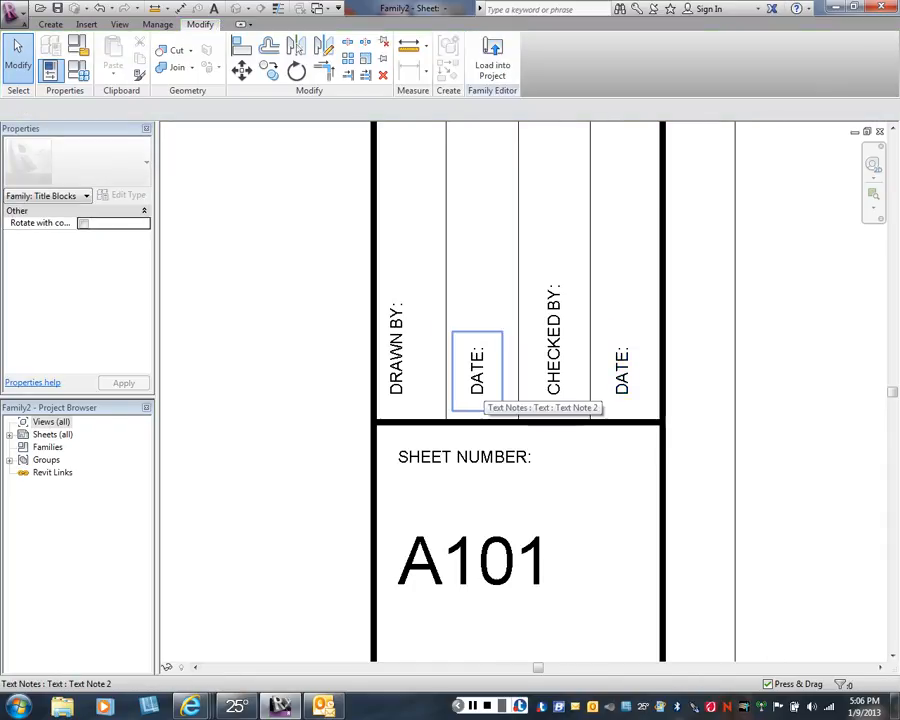
# Place a Tag 1 label containing the Drawn By parameter in the first column above its "DRAWN BY:" heading
pyautogui.moveTo(484, 385); pyautogui.dragTo(484, 382, button='middle')
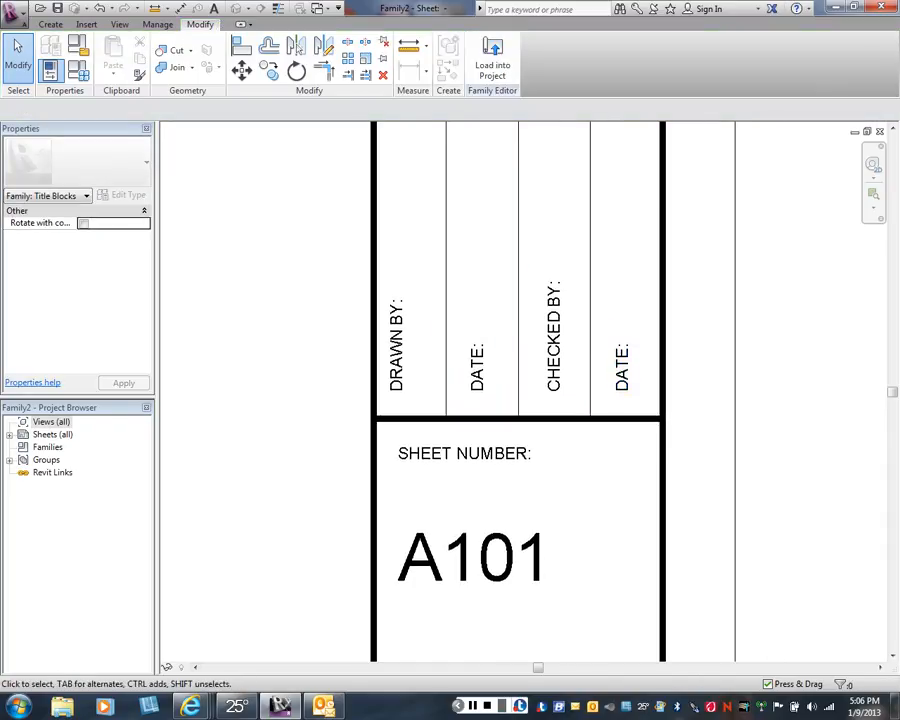
pyautogui.scroll(-3, 603, 352)
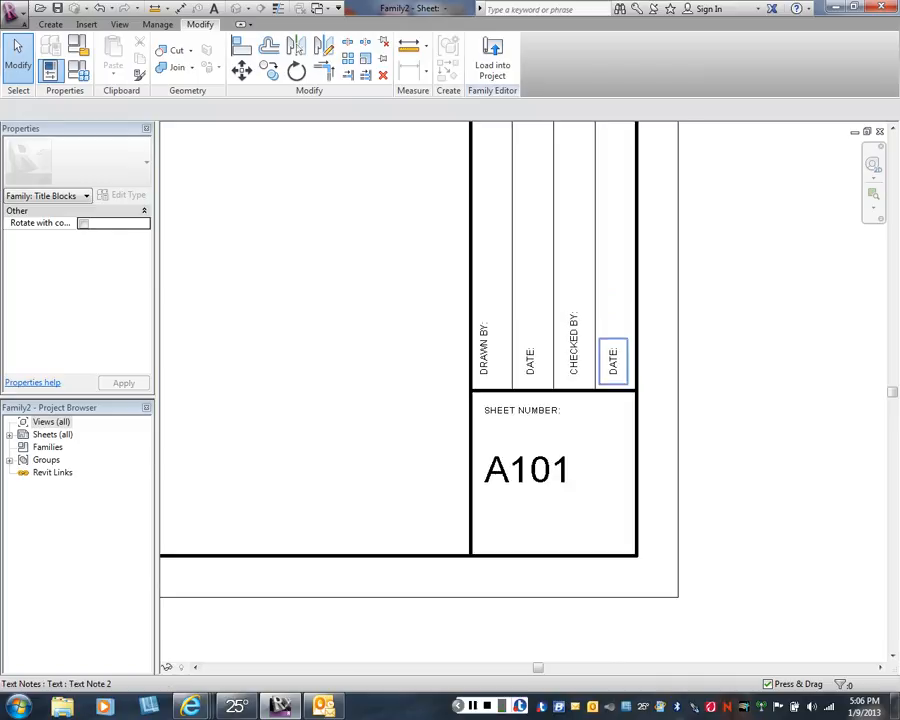
pyautogui.moveTo(613, 360); pyautogui.dragTo(621, 445, button='middle')
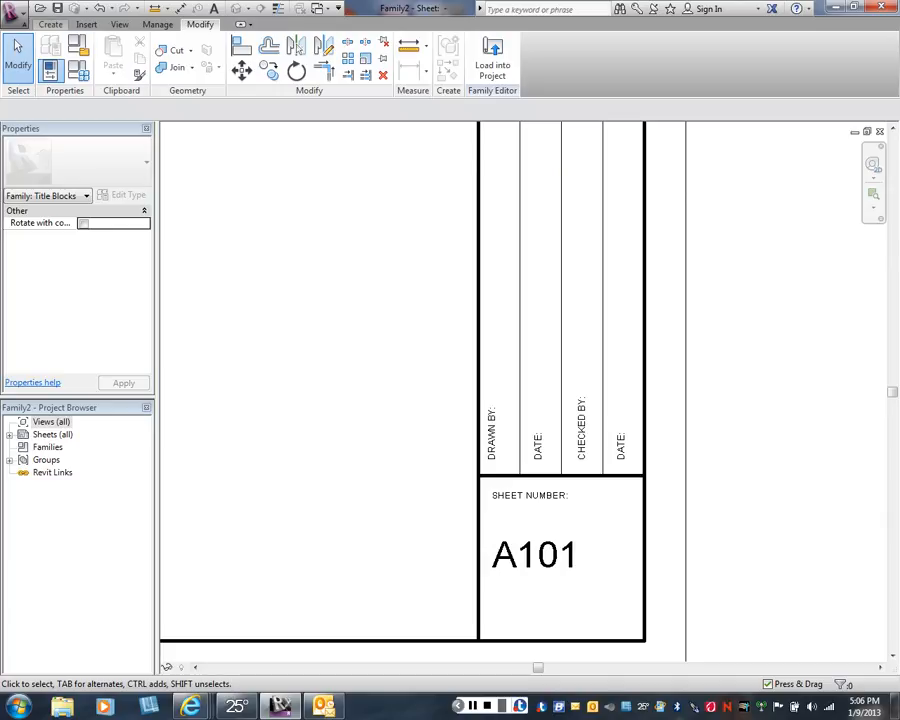
pyautogui.click(50, 24)
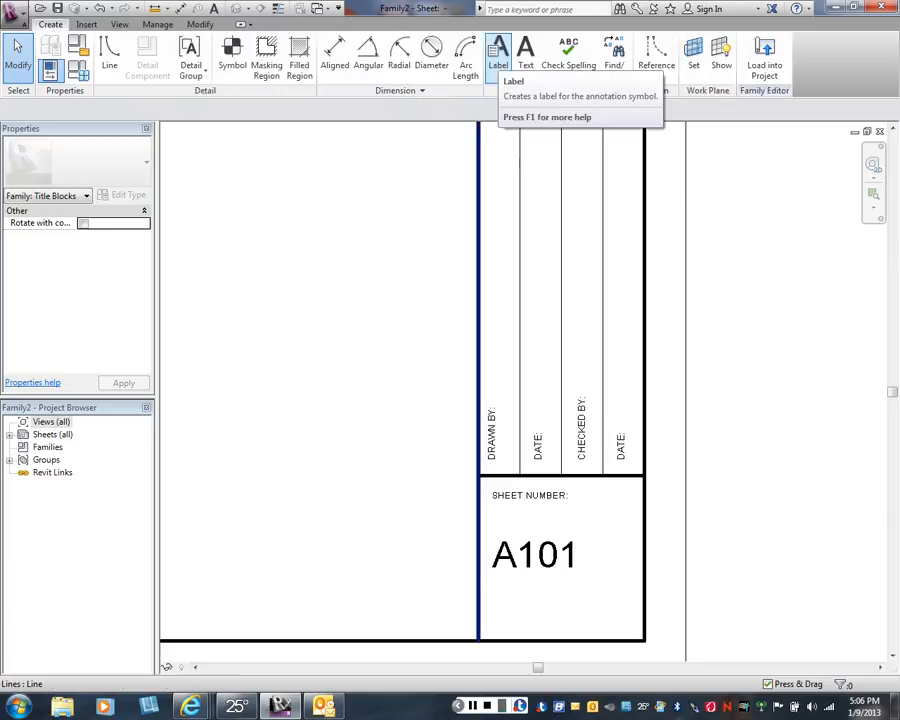
pyautogui.click(498, 55)
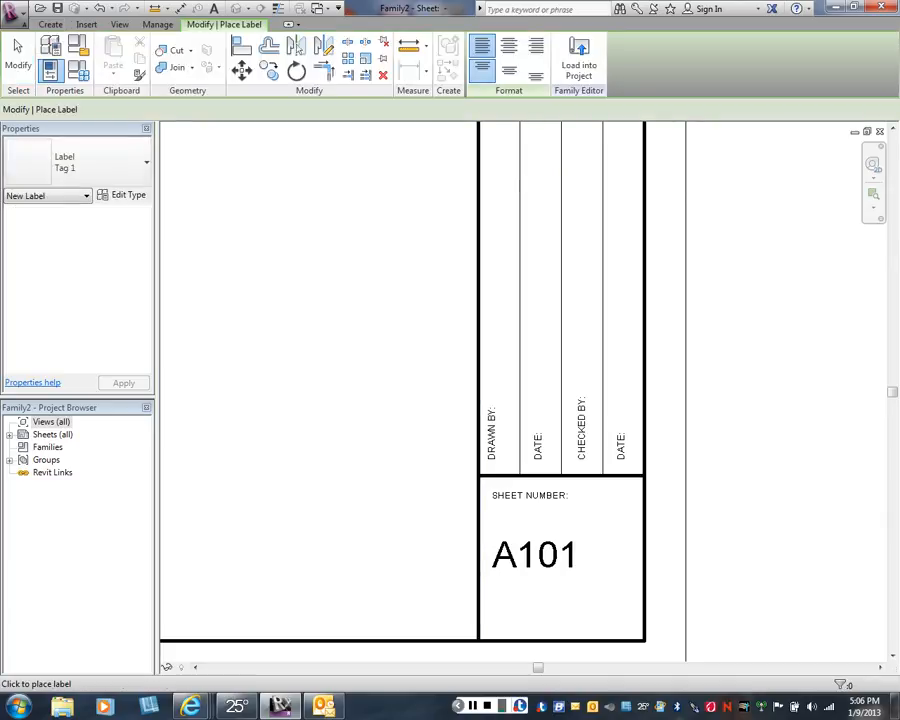
pyautogui.click(504, 368)
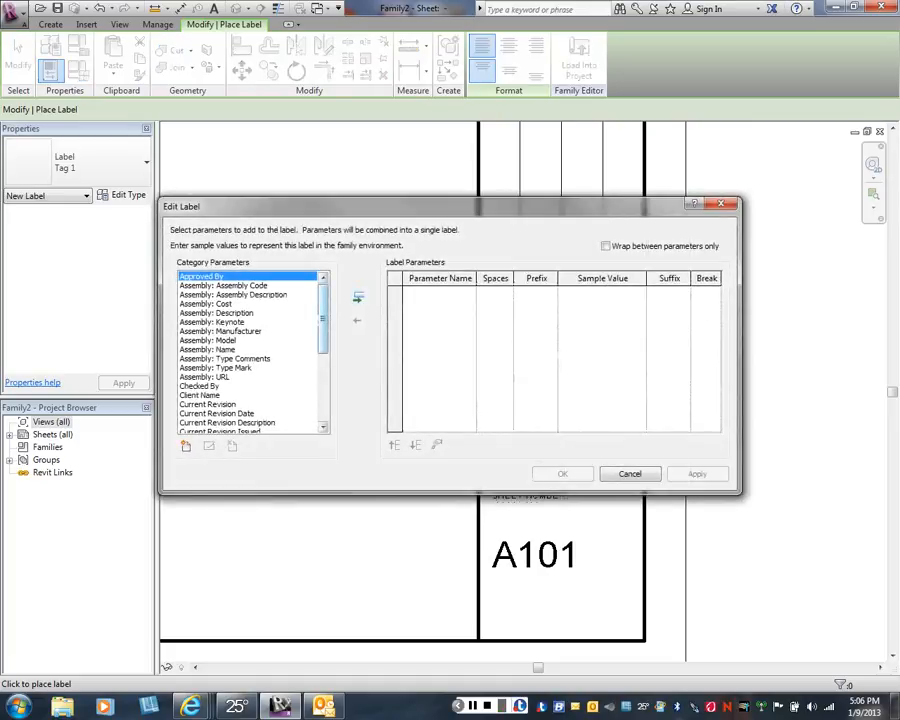
pyautogui.scroll(-1, 250, 350)
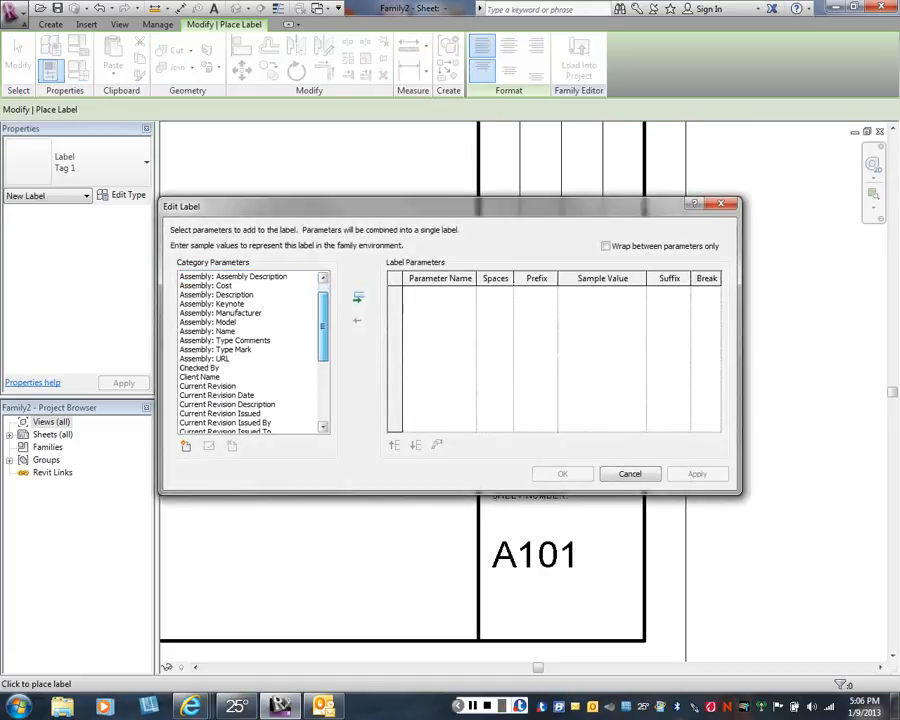
pyautogui.scroll(-1, 250, 350)
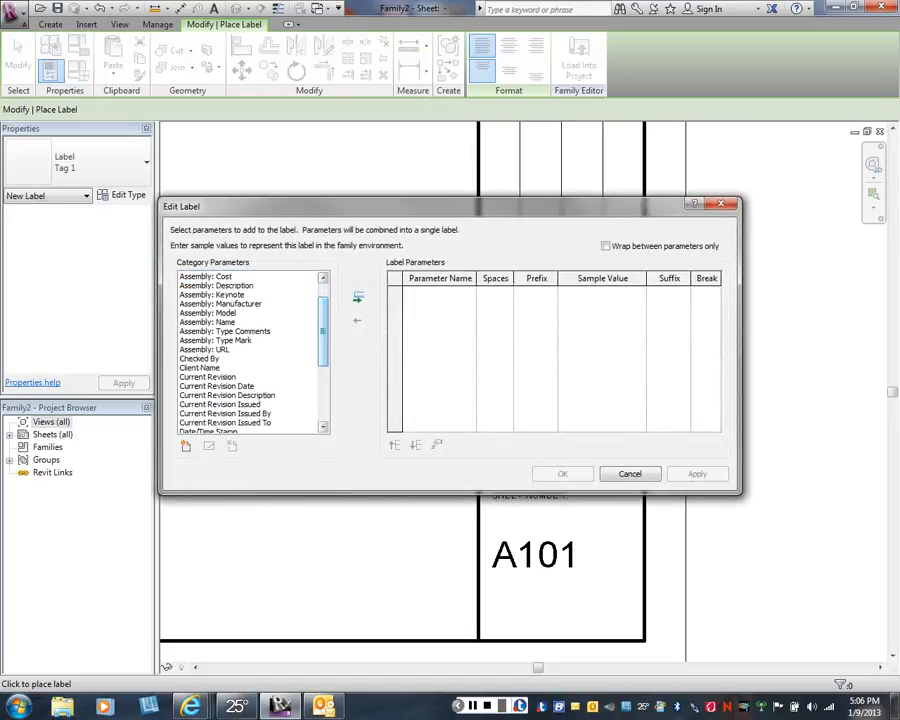
pyautogui.scroll(-1, 250, 350)
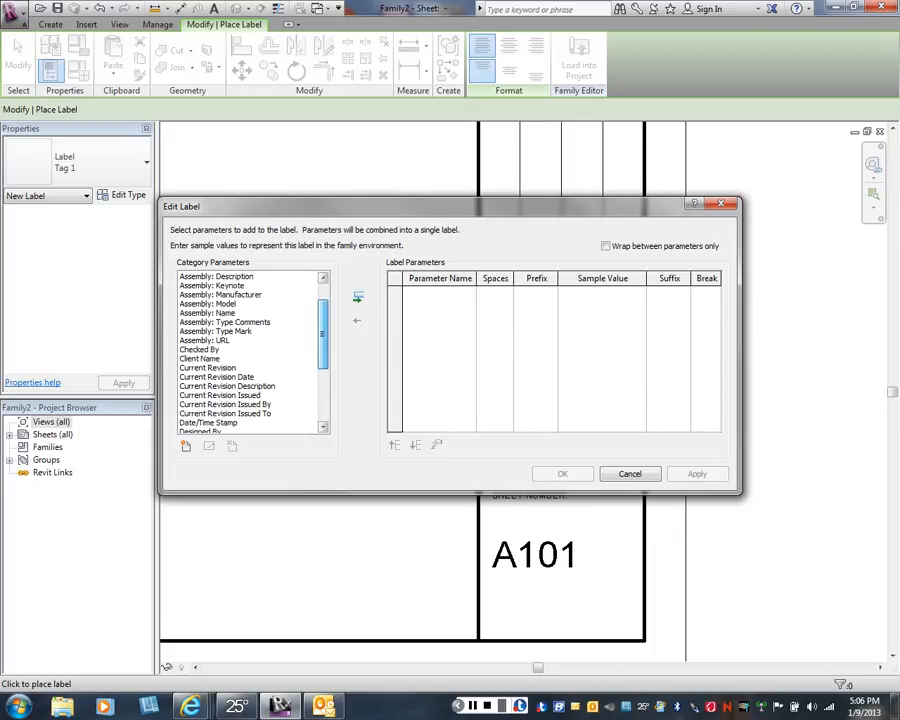
pyautogui.scroll(-2, 250, 350)
pyautogui.scroll(-4, 250, 350)
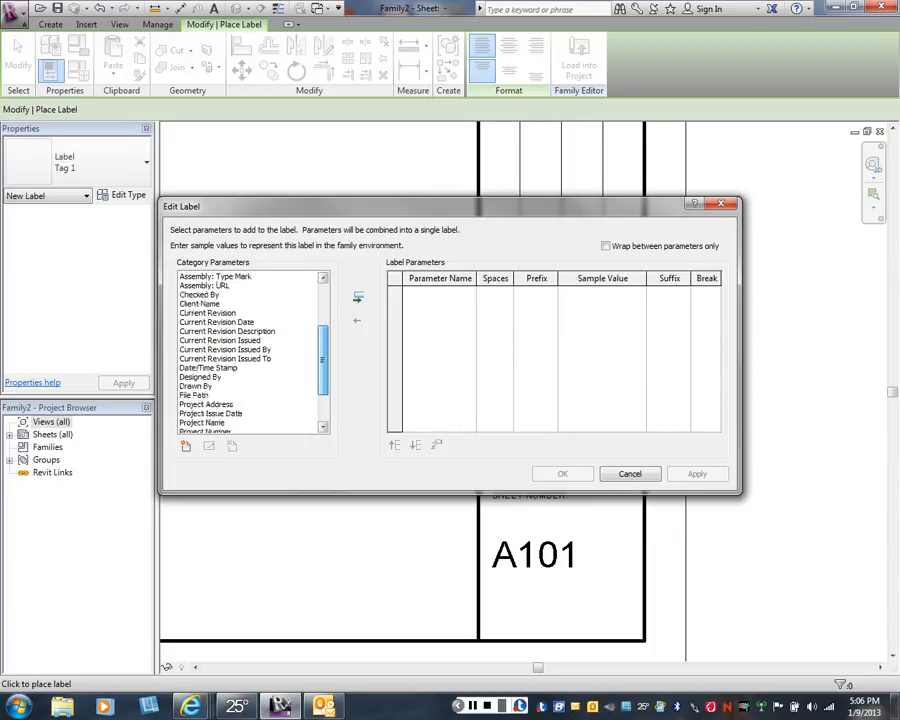
pyautogui.click(196, 386)
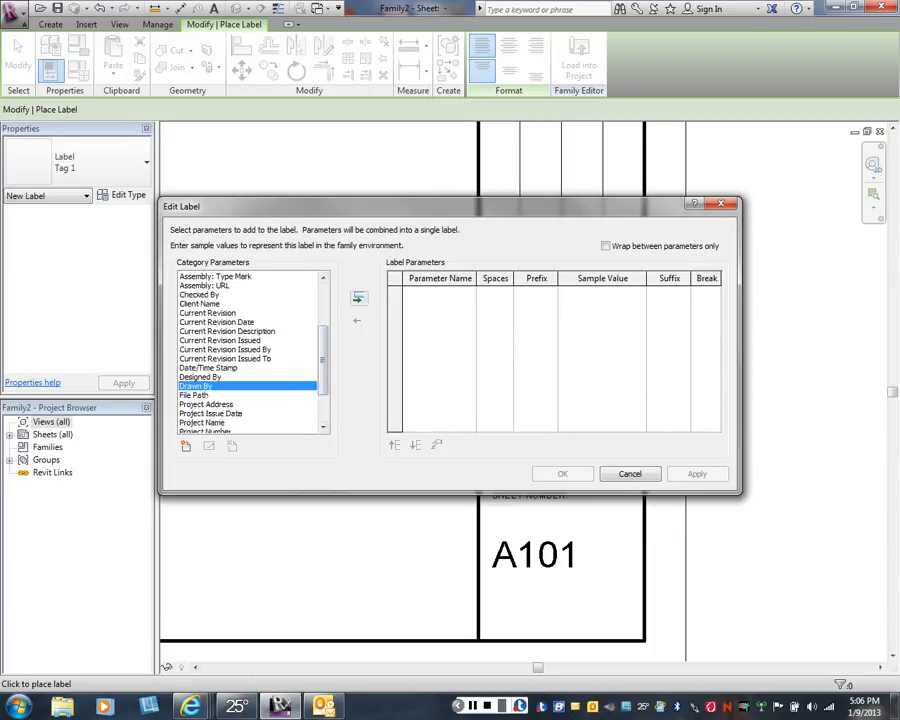
pyautogui.click(358, 297)
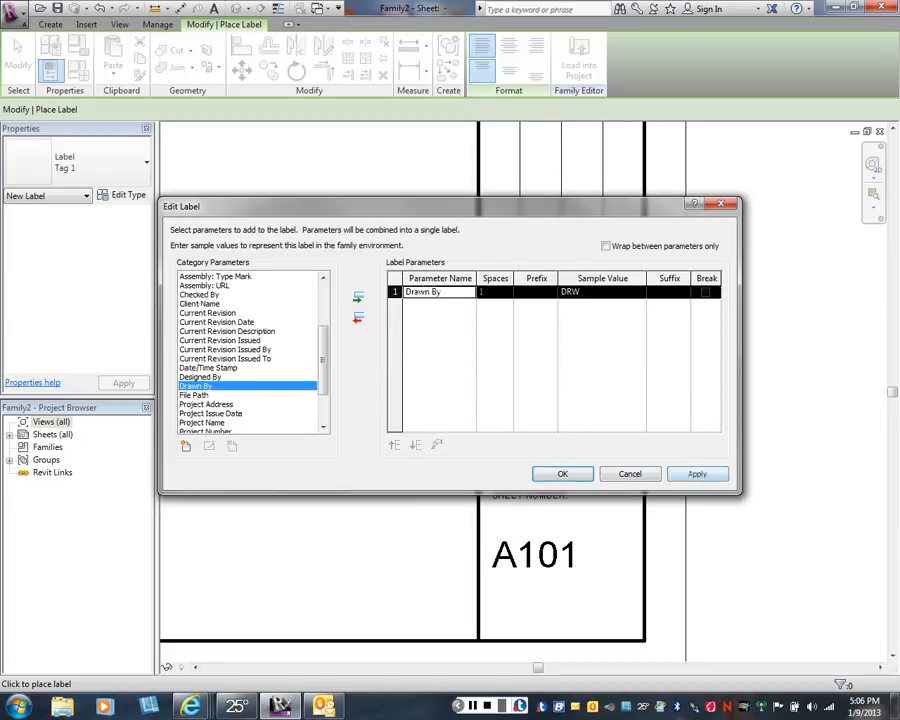
pyautogui.click(562, 474)
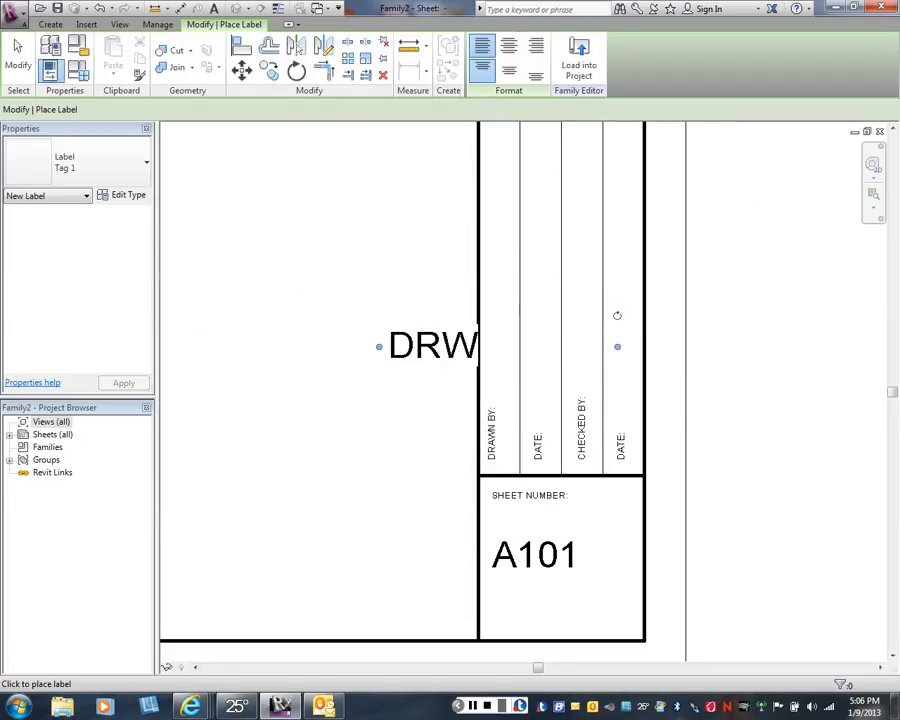
# Rotate the "DRW" label to read vertically along the first column and end label placement
pyautogui.moveTo(617, 316); pyautogui.dragTo(467, 227)
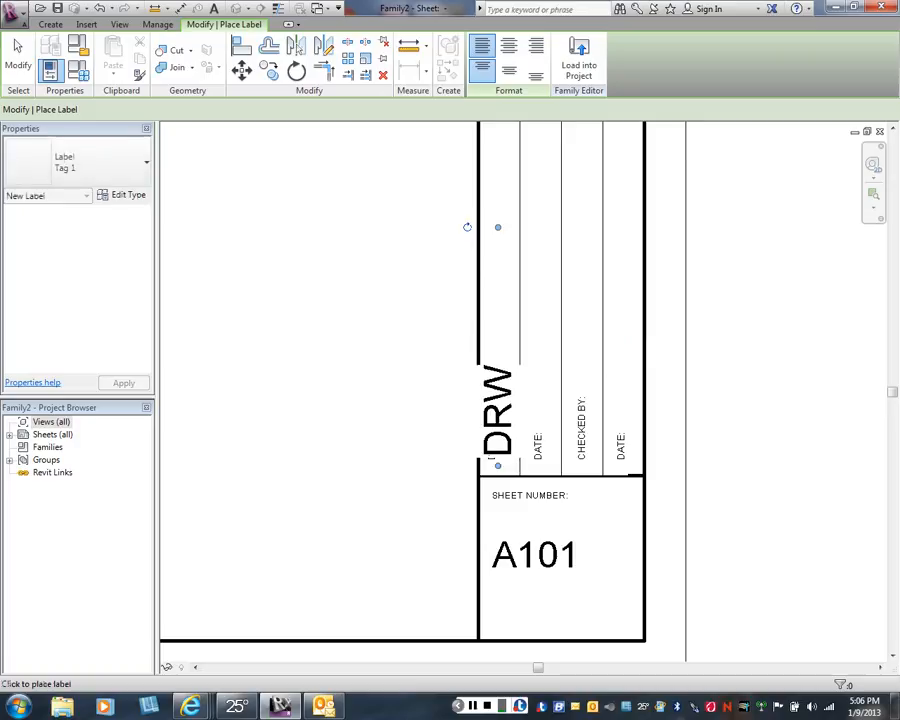
pyautogui.click(467, 227)
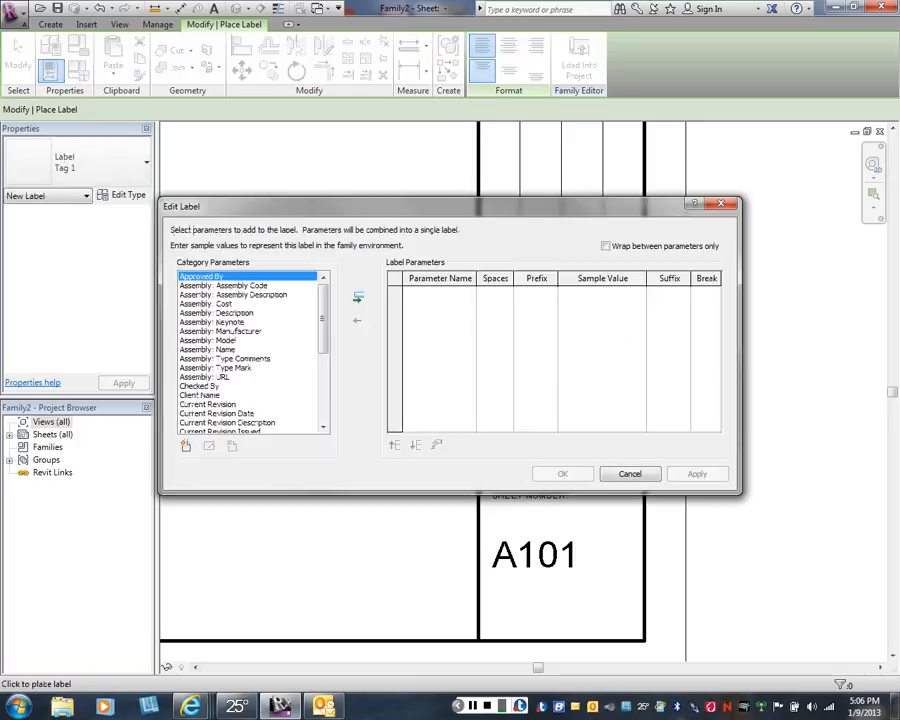
pyautogui.press('Escape')
pyautogui.rightClick(396, 400)
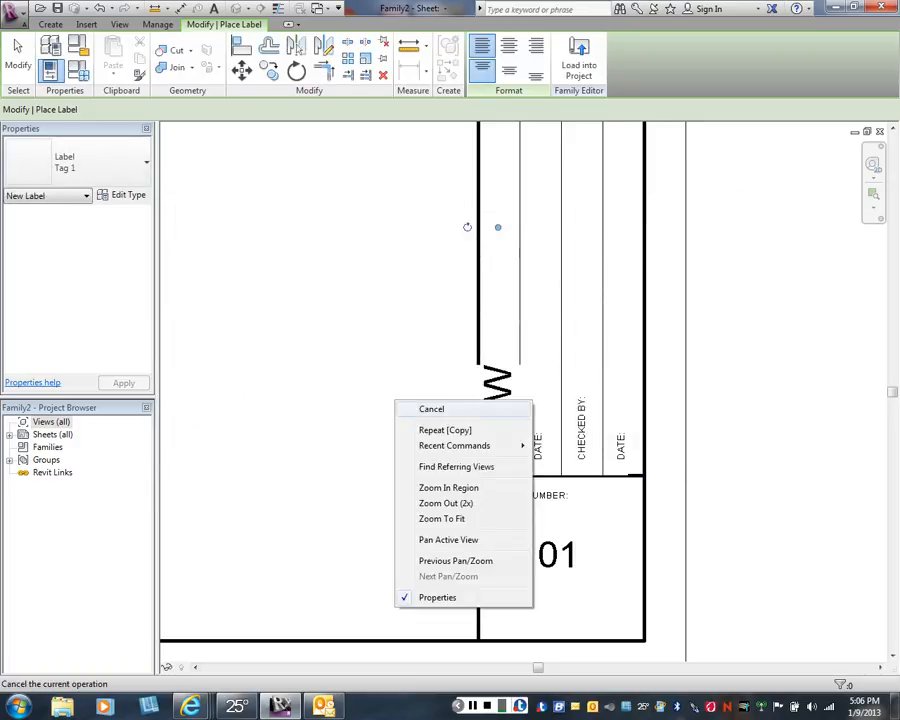
pyautogui.click(425, 409)
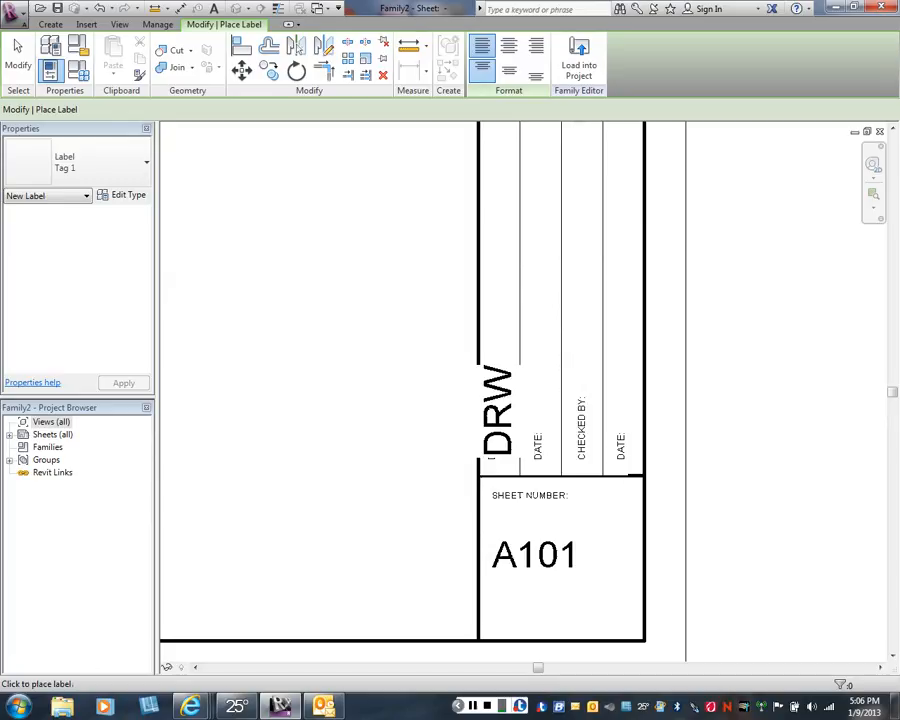
pyautogui.rightClick(262, 286)
pyautogui.click(289, 294)
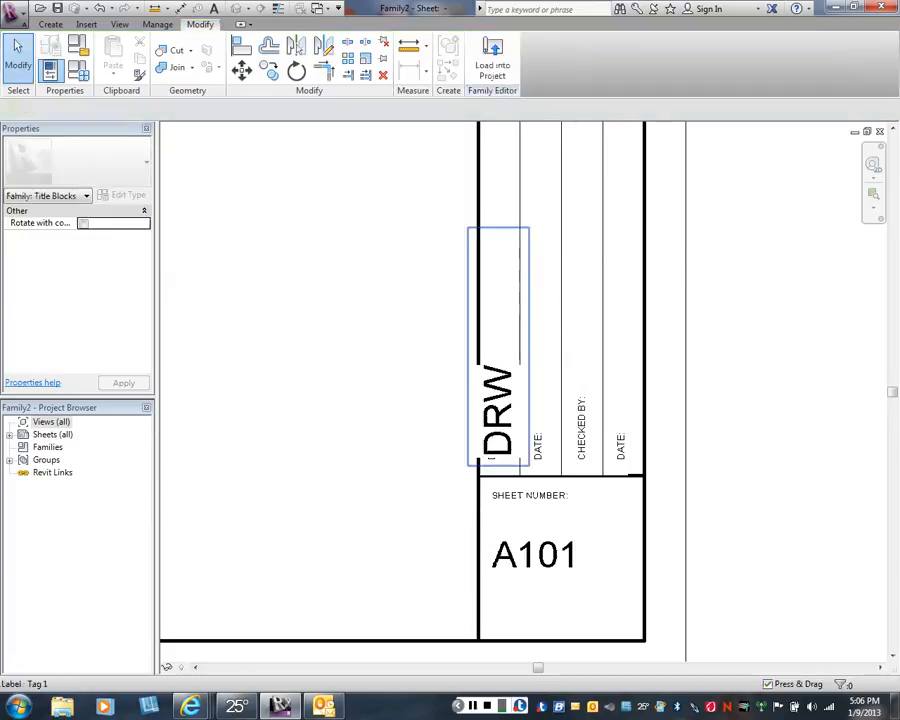
# Move the vertical "DRW" label up the first column so it clears the "DRAWN BY:" heading, then deselect it
pyautogui.moveTo(498, 411); pyautogui.dragTo(502, 341)
pyautogui.press('Escape')
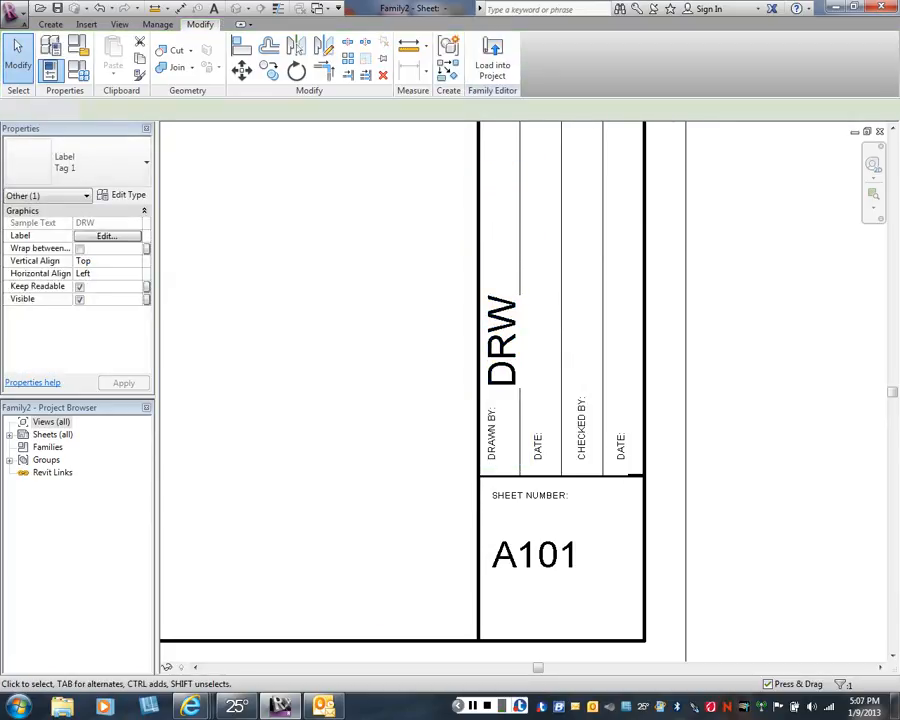
pyautogui.scroll(1, 502, 358)
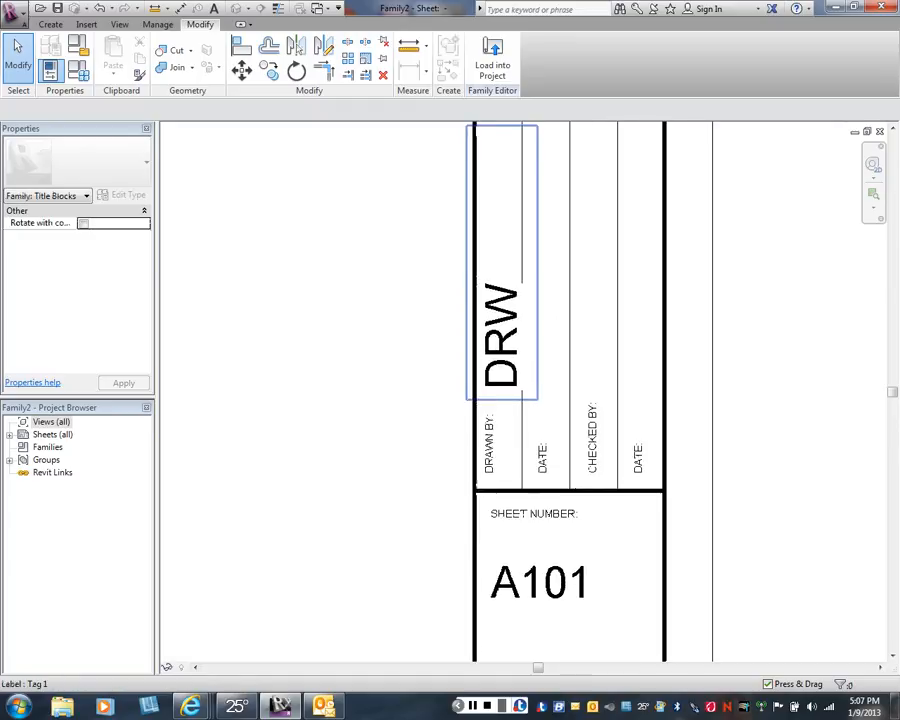
# Duplicate the vertical "DRW" label's type as Tag 2 and set the new type's text size to 1/8"
pyautogui.click(502, 358)
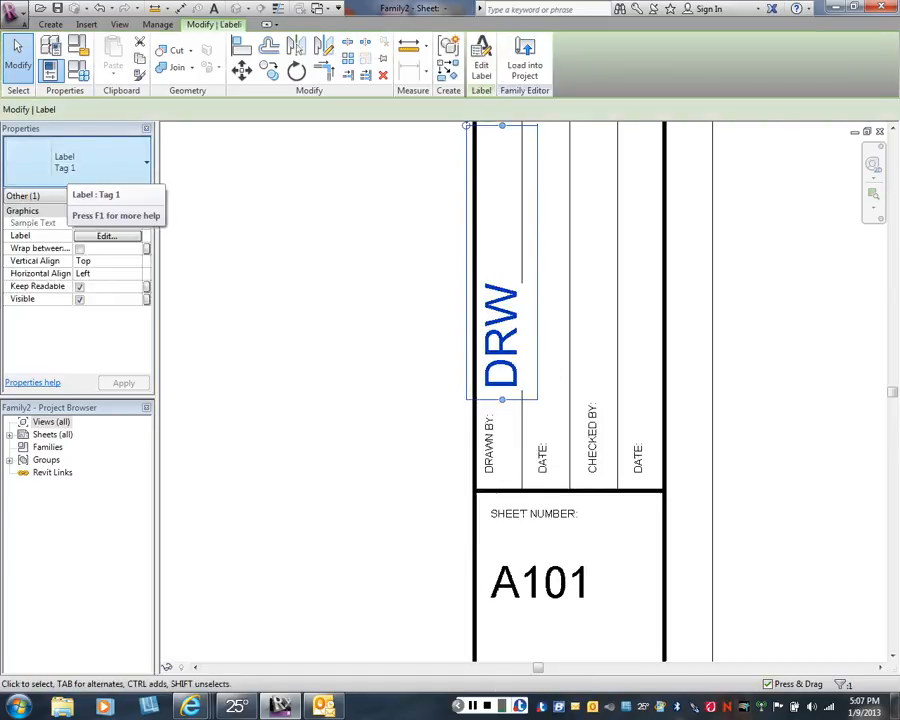
pyautogui.click(70, 166)
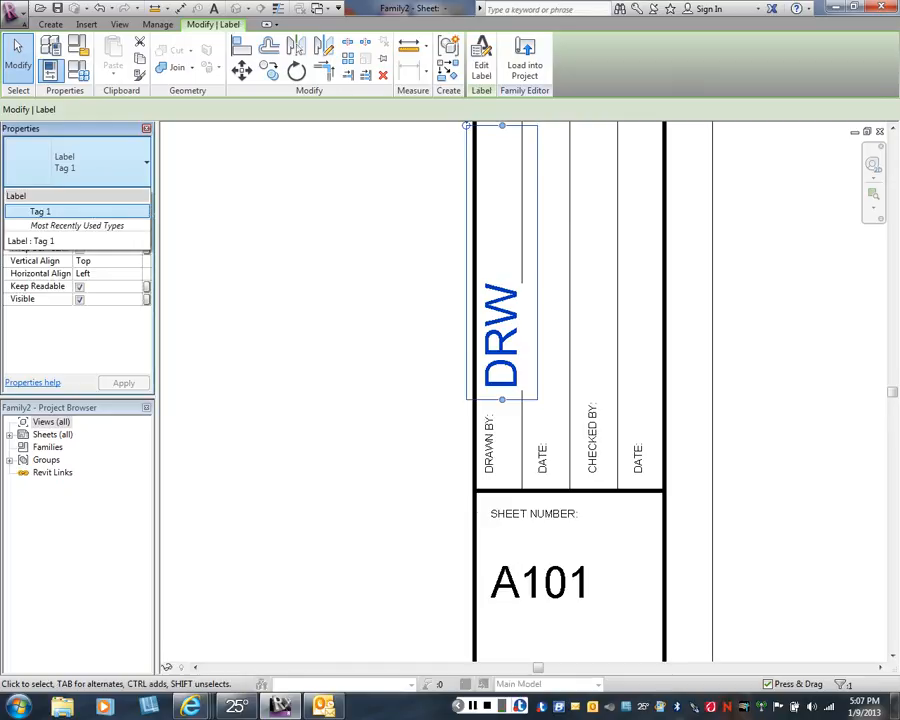
pyautogui.click(77, 211)
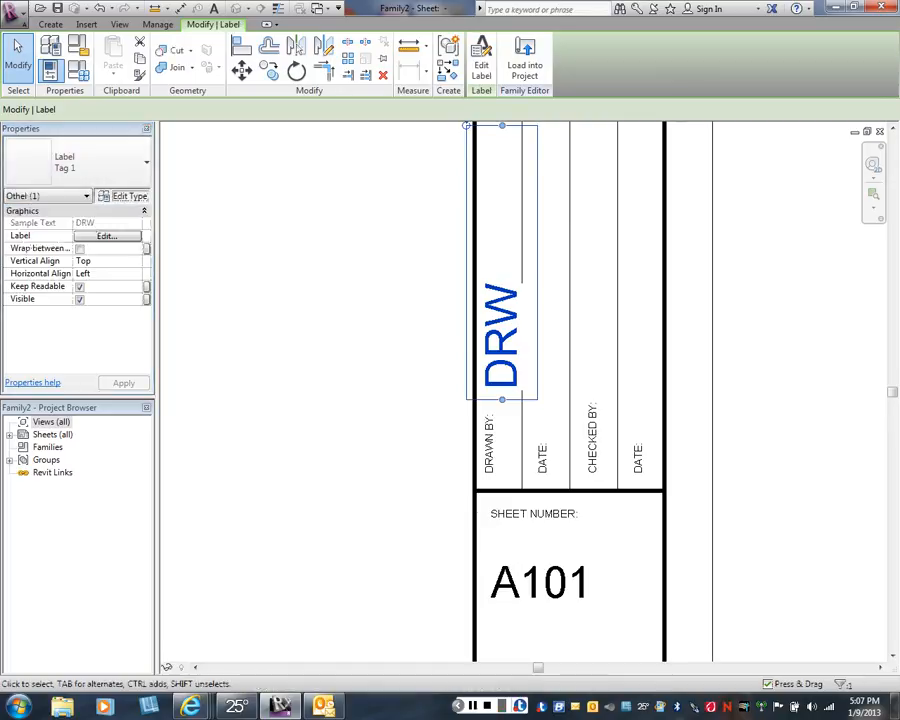
pyautogui.click(122, 195)
pyautogui.click(685, 103)
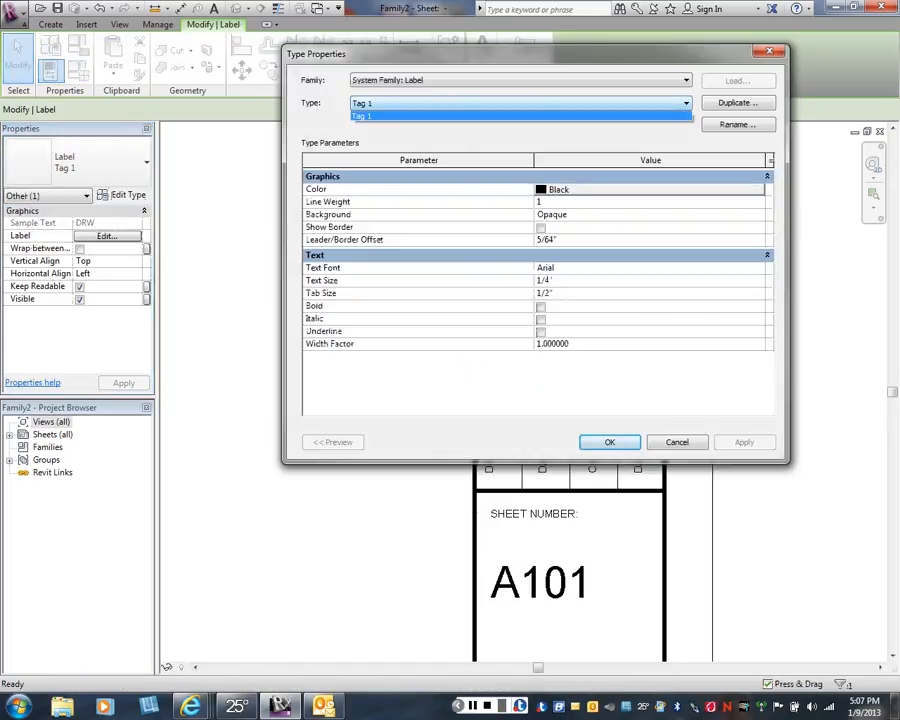
pyautogui.click(685, 103)
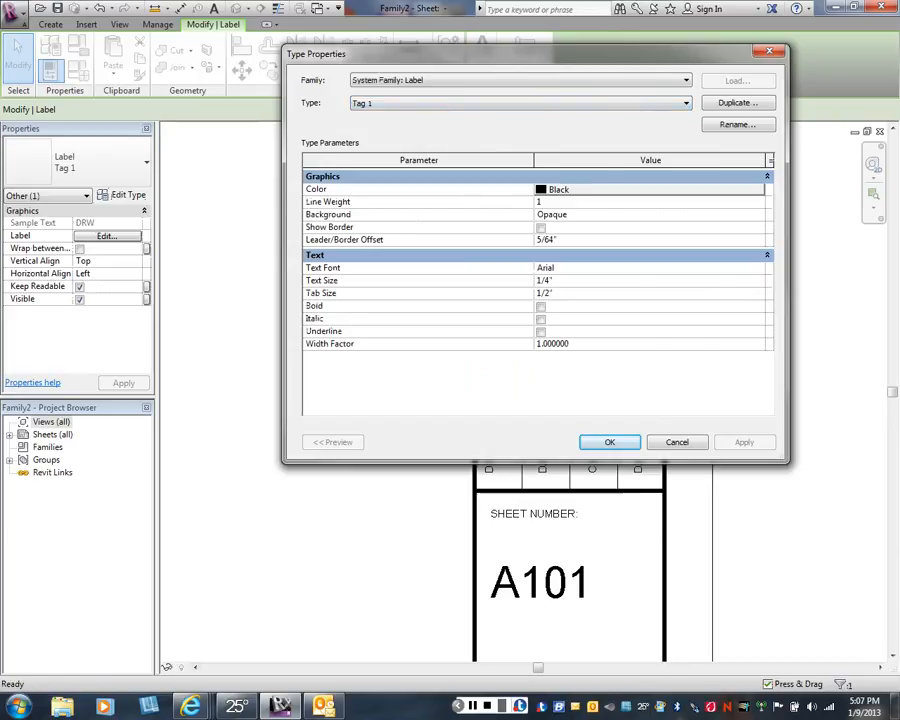
pyautogui.click(737, 102)
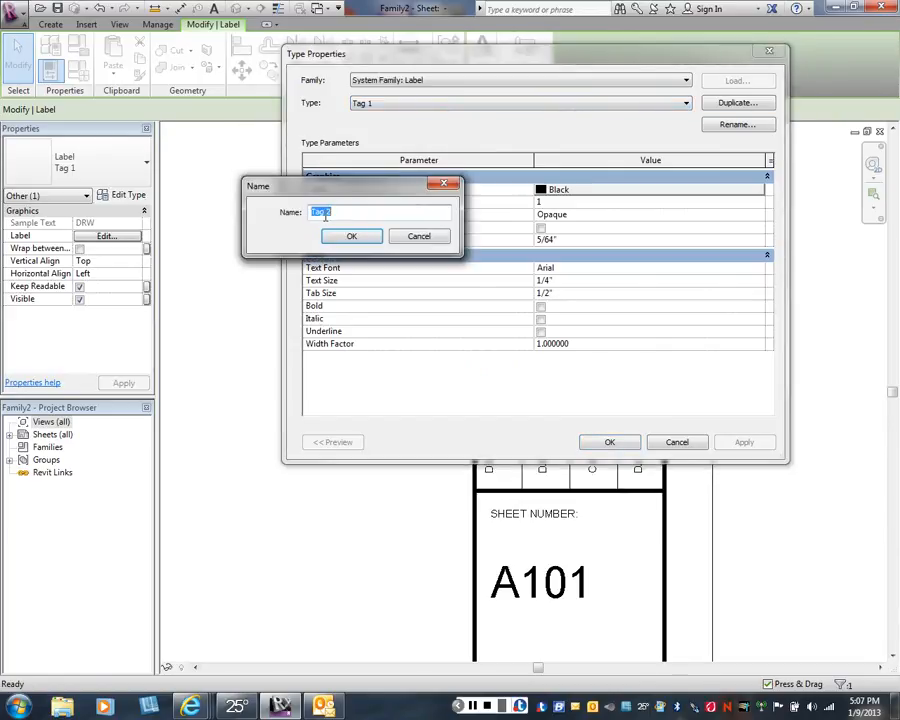
pyautogui.click(325, 213)
pyautogui.press('Return')
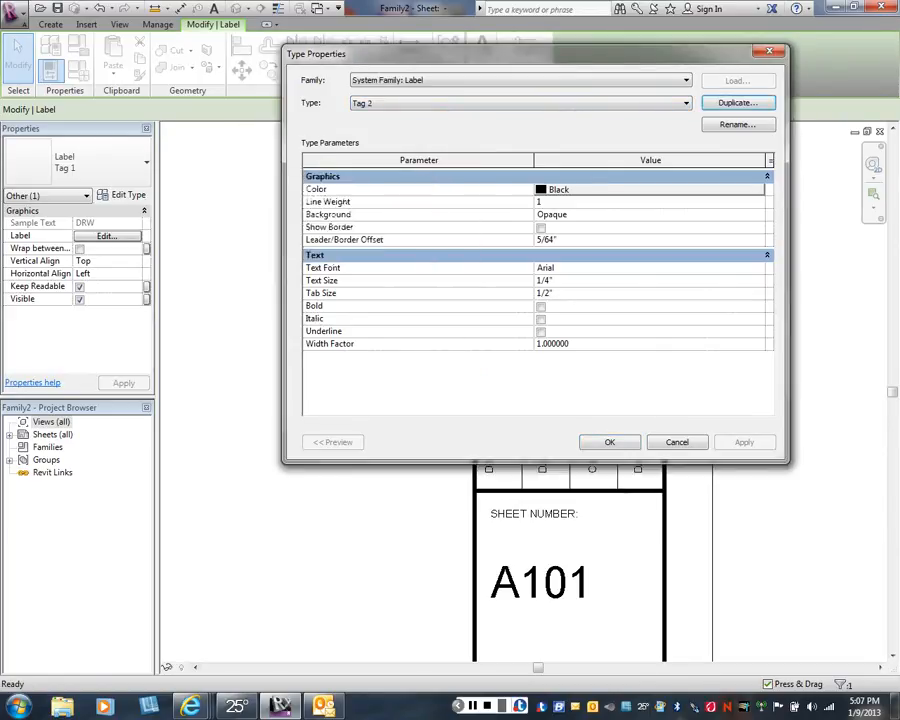
pyautogui.click(561, 283)
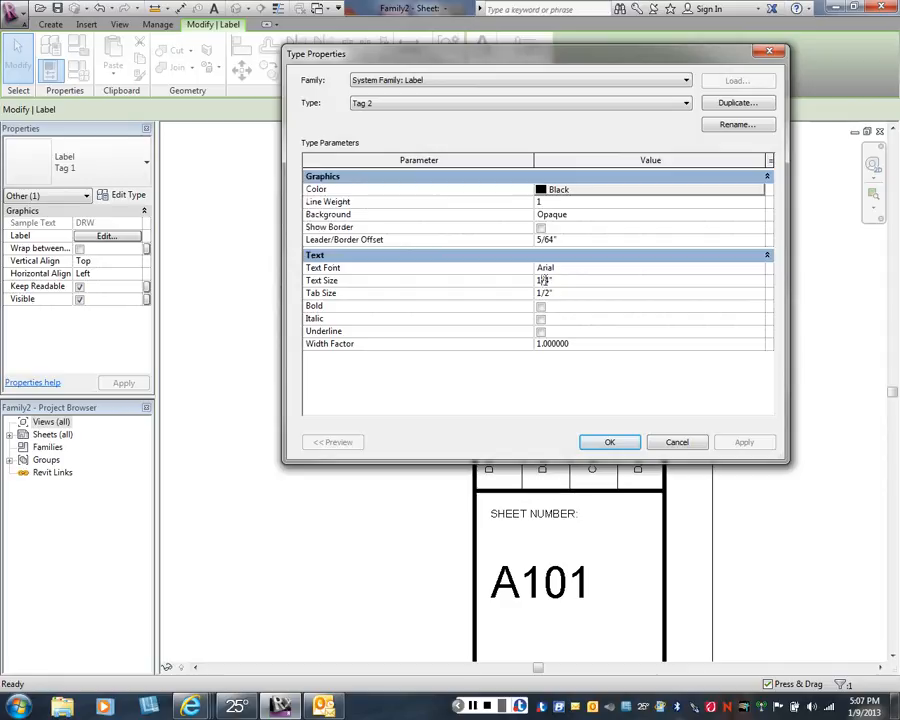
pyautogui.moveTo(544, 280); pyautogui.dragTo(549, 280)
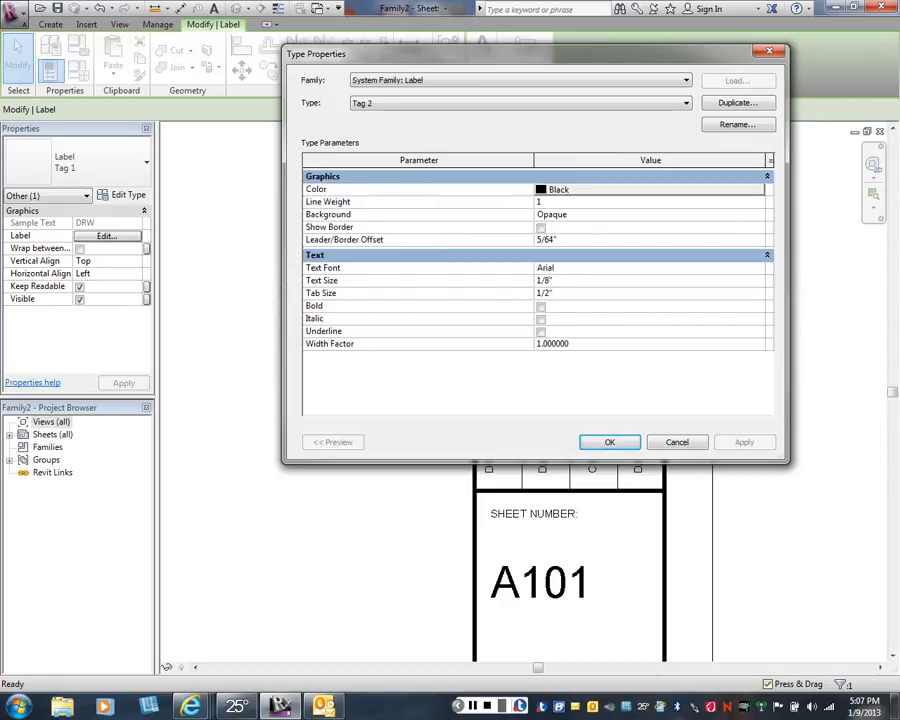
# Apply the Tag 2 type to the DRW label and shift the label to fit inside the DRAWN BY column
pyautogui.press('Return')
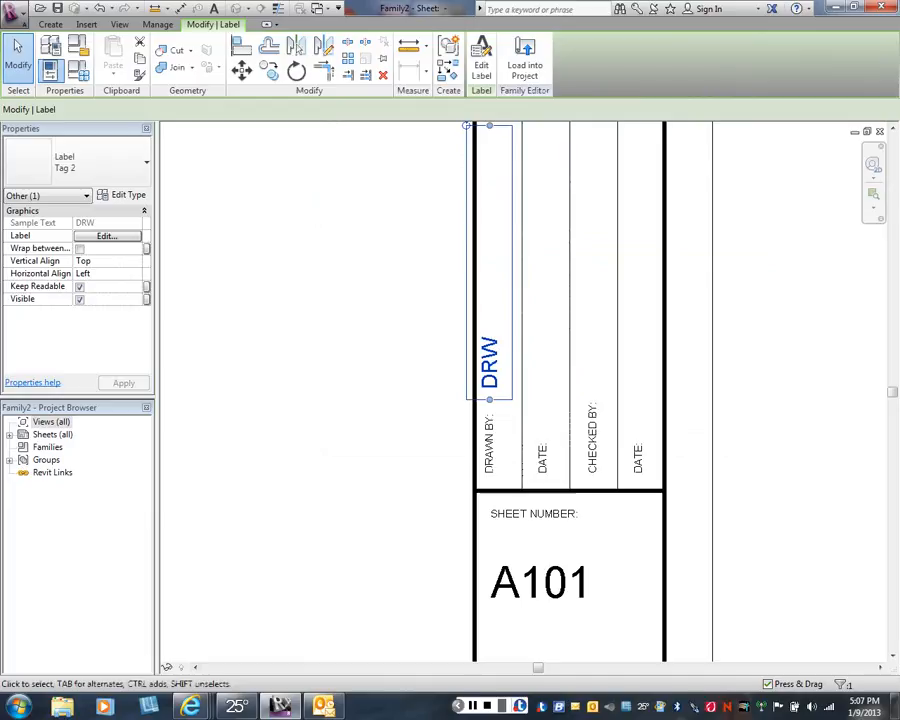
pyautogui.press('Escape')
pyautogui.scroll(2, 495, 378)
pyautogui.moveTo(490, 372); pyautogui.dragTo(504, 372)
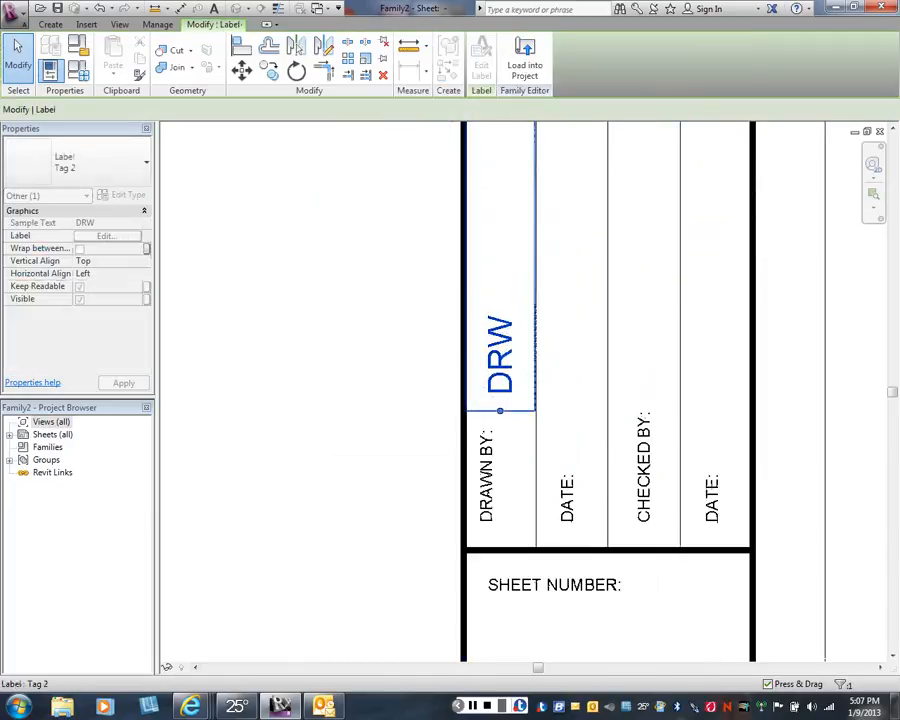
pyautogui.press('Escape')
pyautogui.scroll(-2, 367, 386)
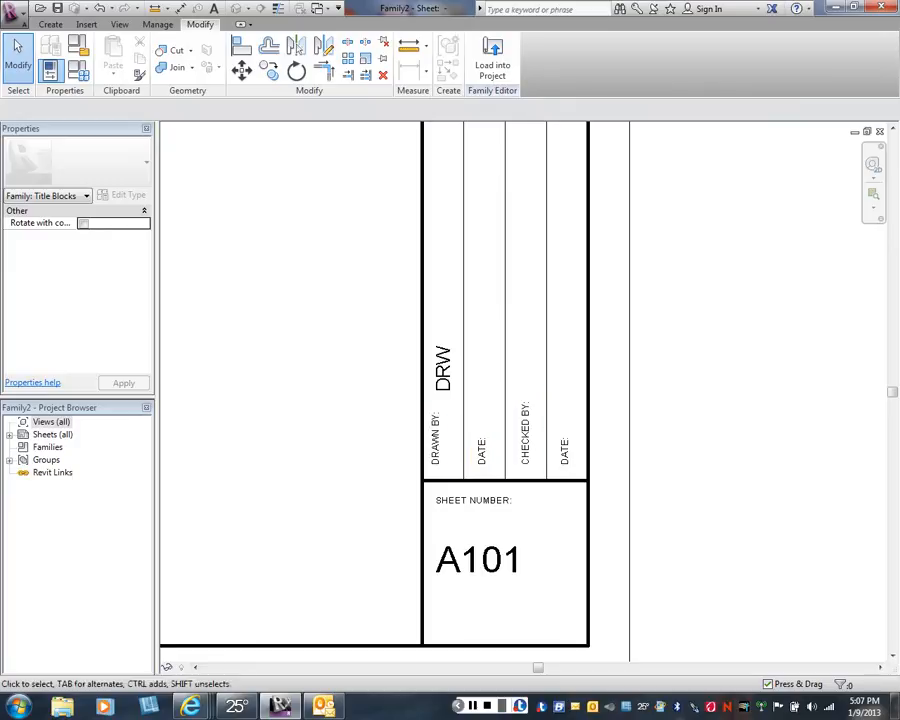
# Place a new label with the Sheet Issue Date parameter near the first DATE column of the title block
pyautogui.click(50, 24)
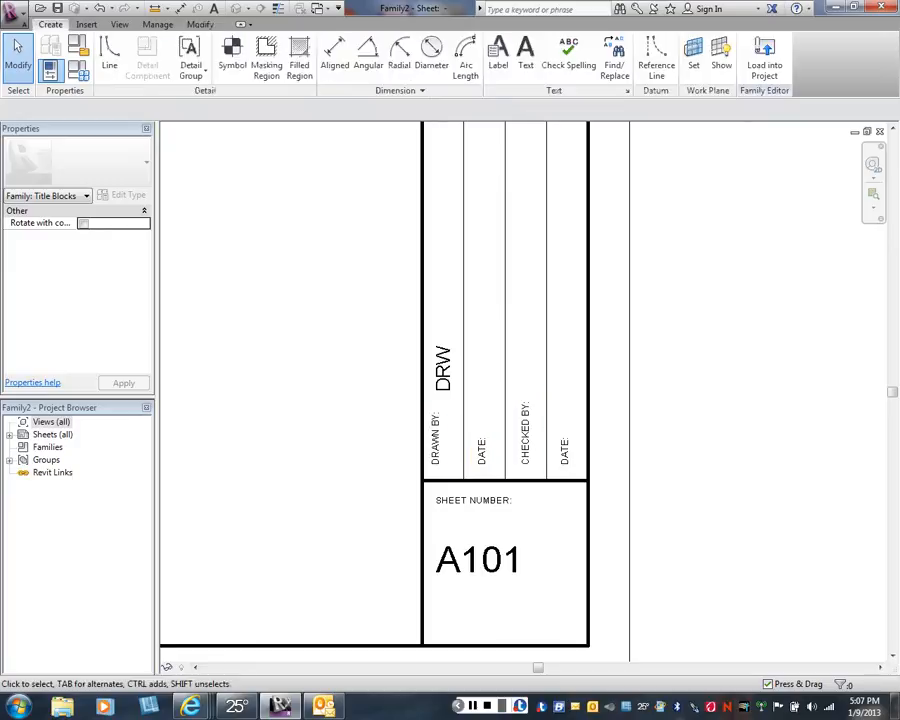
pyautogui.click(498, 55)
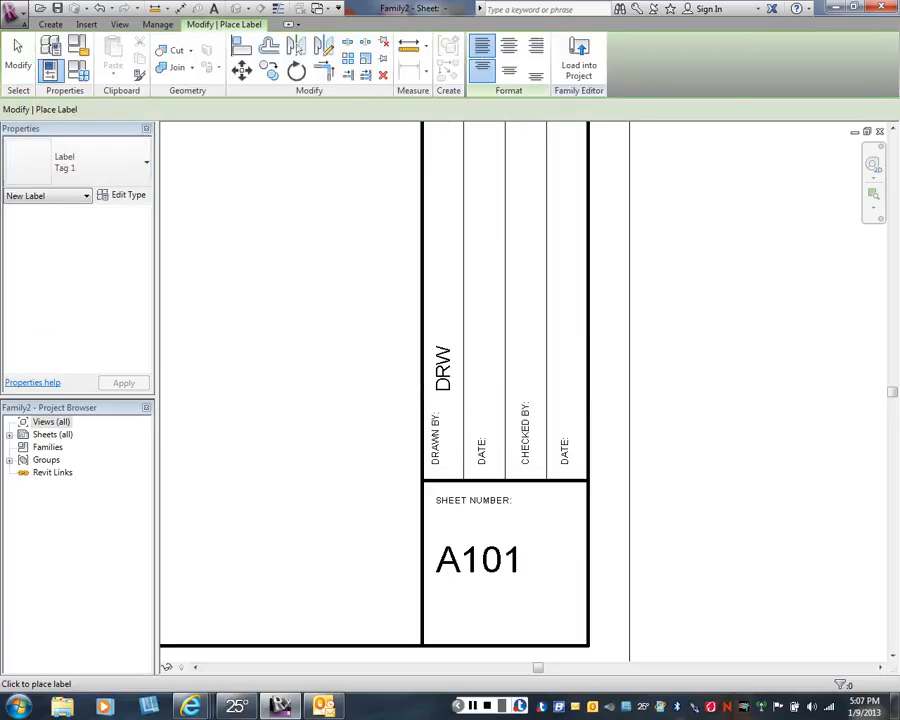
pyautogui.click(484, 372)
pyautogui.scroll(-3, 250, 352)
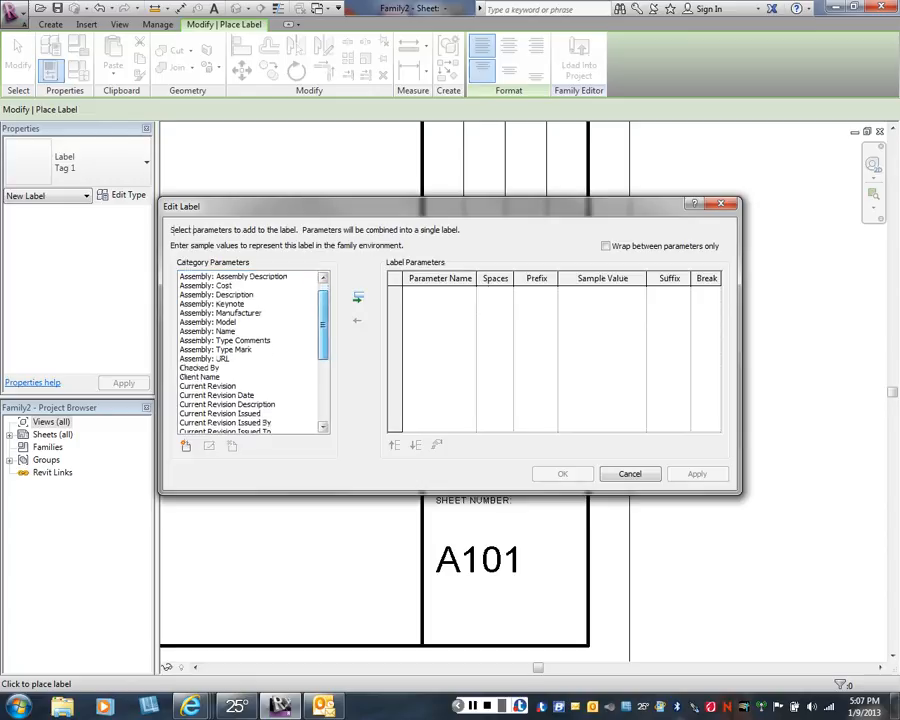
pyautogui.scroll(-1, 250, 352)
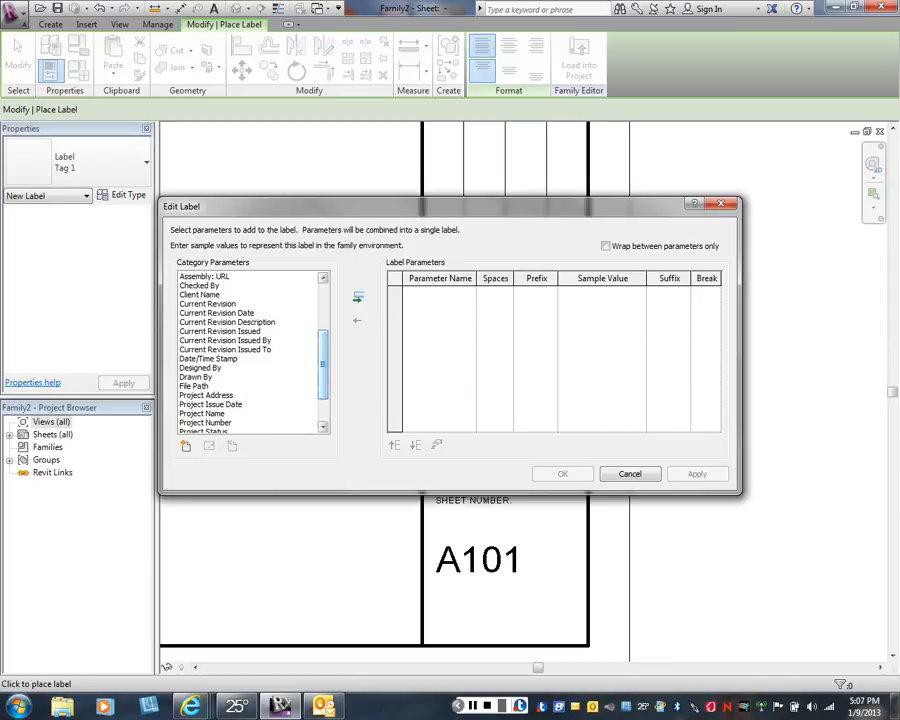
pyautogui.scroll(-2, 250, 352)
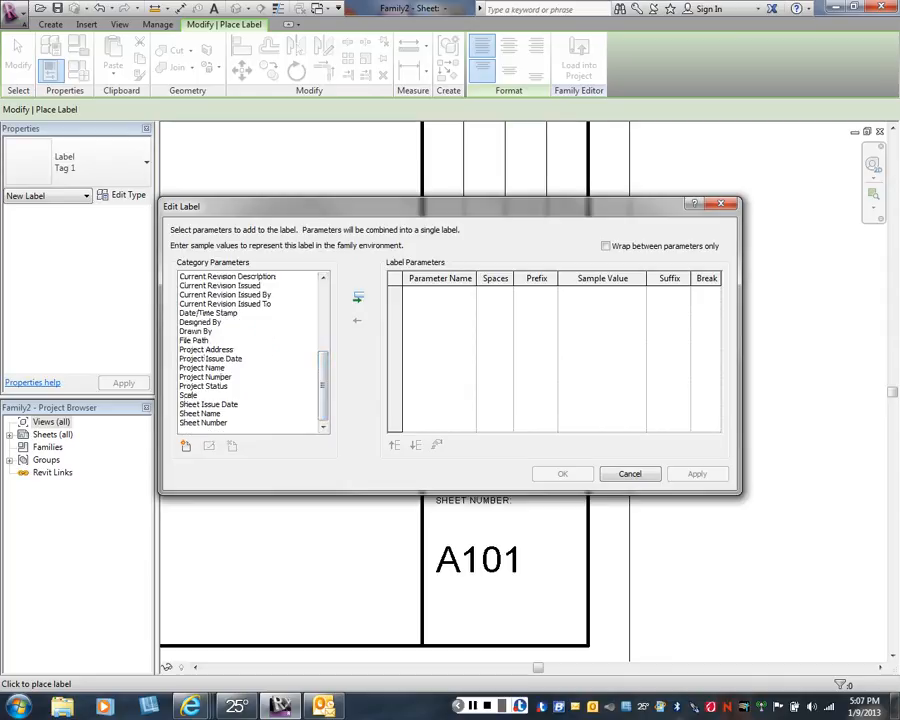
pyautogui.click(210, 404)
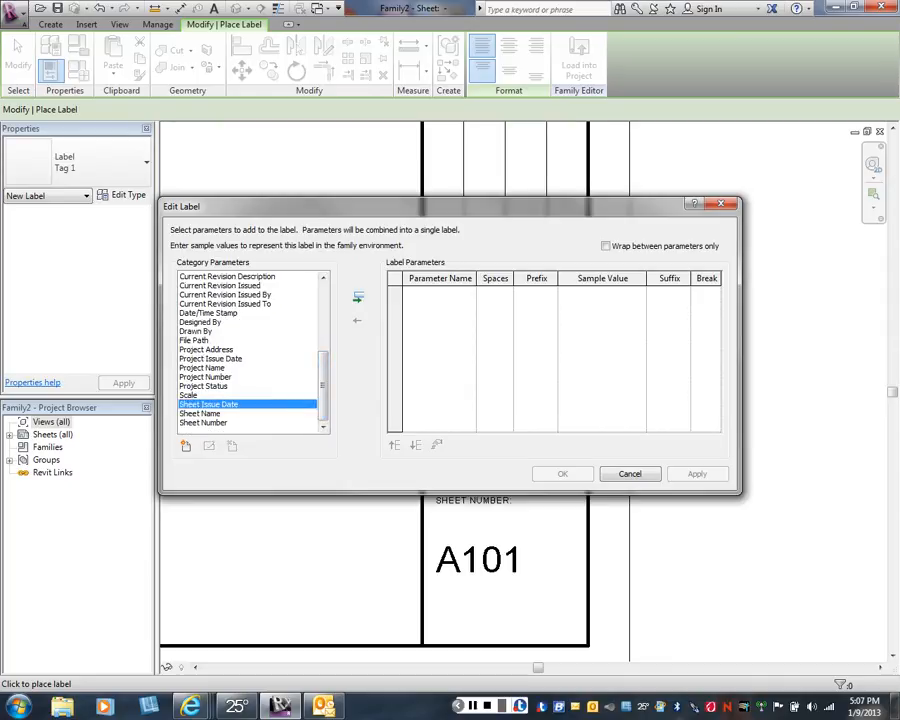
pyautogui.click(358, 297)
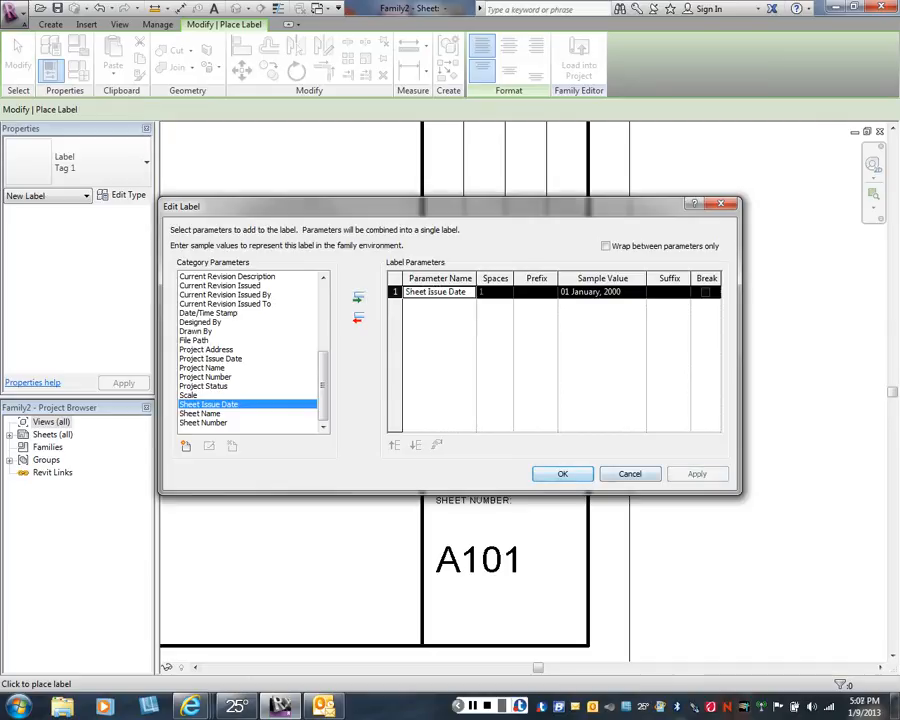
pyautogui.press('Return')
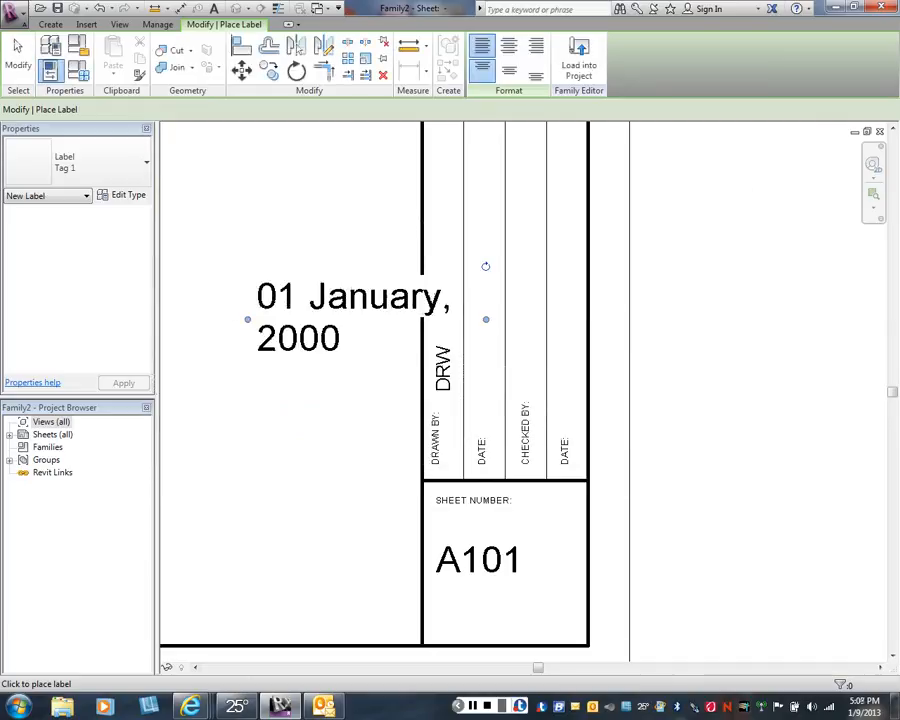
pyautogui.rightClick(297, 370)
pyautogui.click(318, 378)
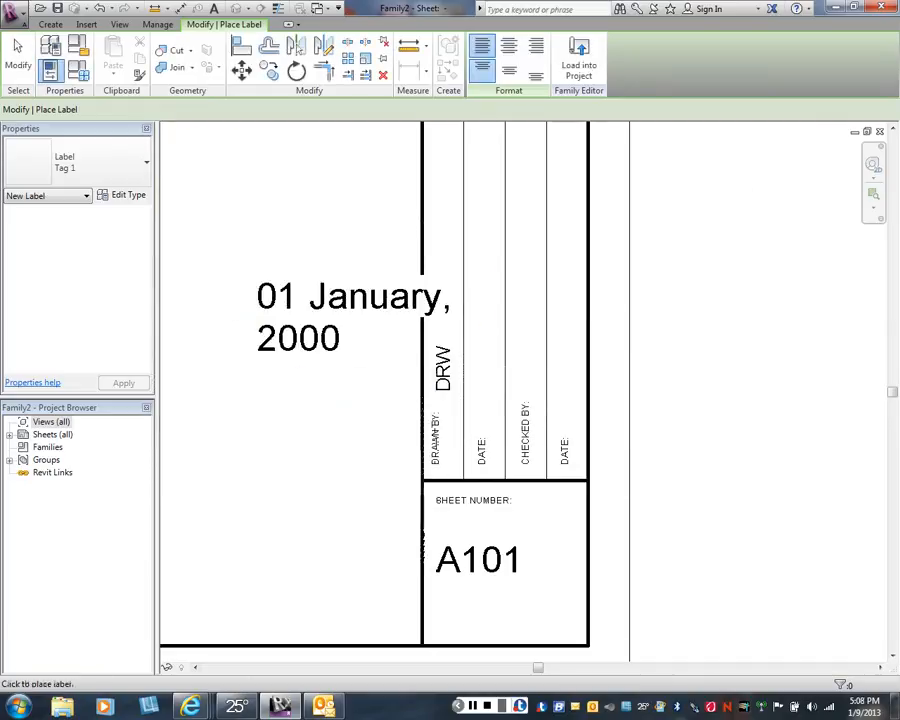
pyautogui.press('Escape')
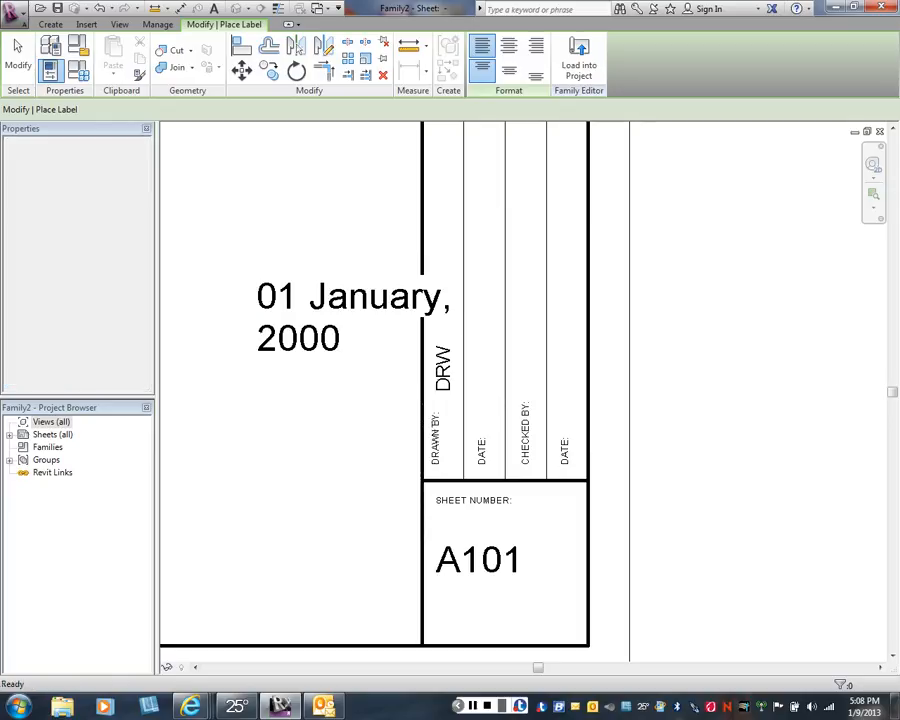
# Change the sheet issue date label to the Tag 2 type
pyautogui.click(291, 298)
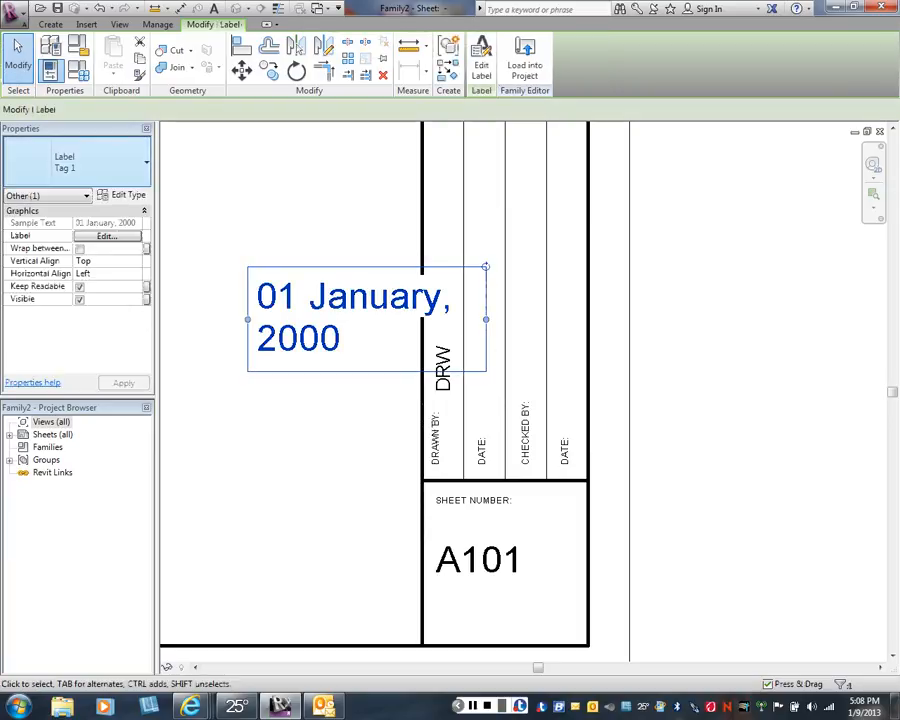
pyautogui.click(75, 162)
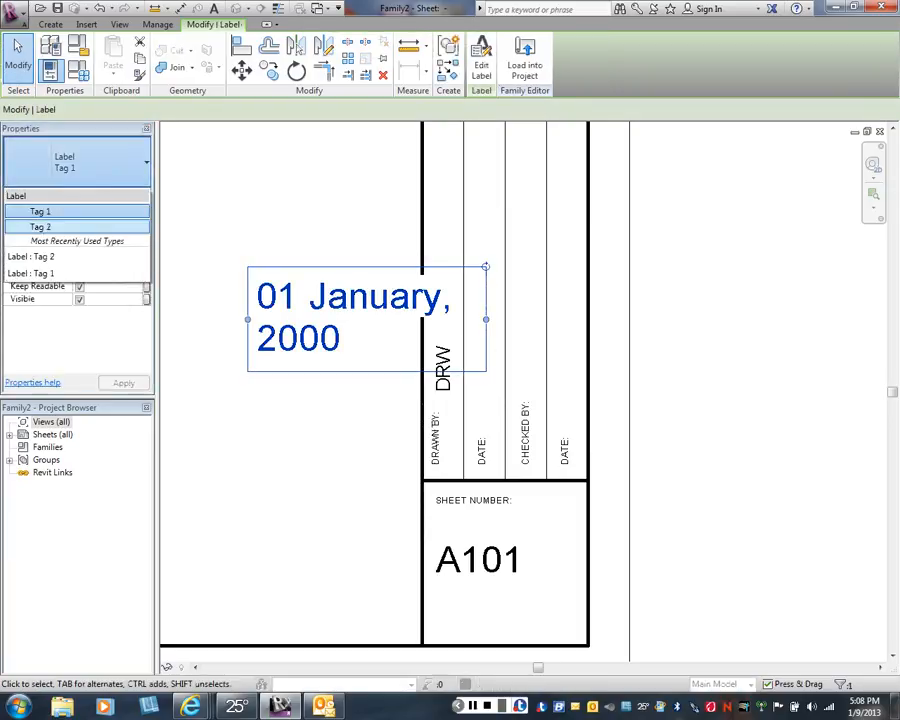
pyautogui.click(40, 226)
pyautogui.press('Escape')
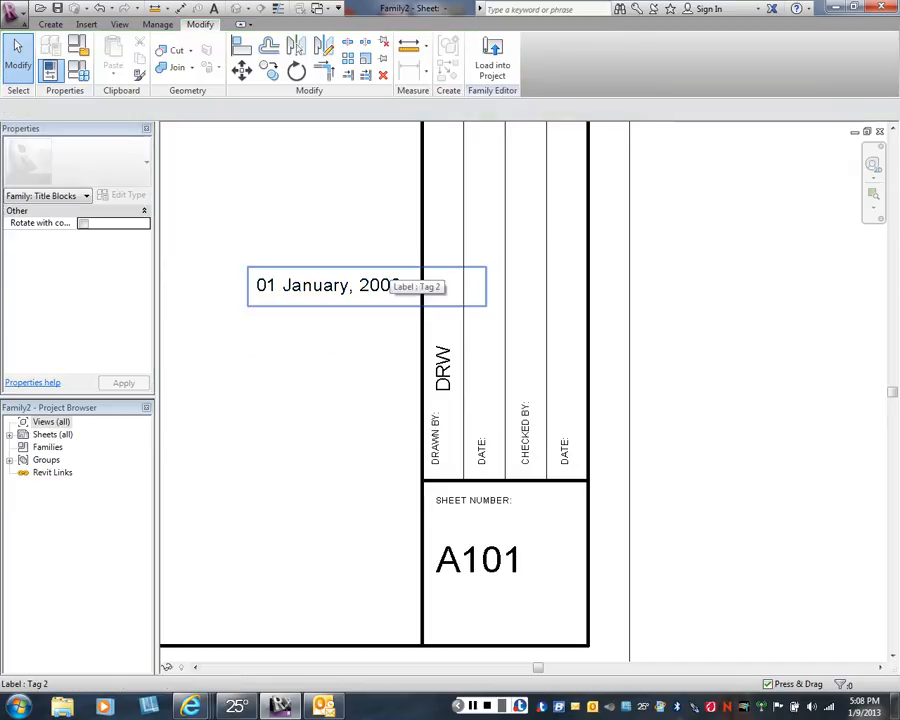
# Rotate the sheet issue date label to read vertically and position it above DATE in the column beside DRAWN BY
pyautogui.click(395, 272)
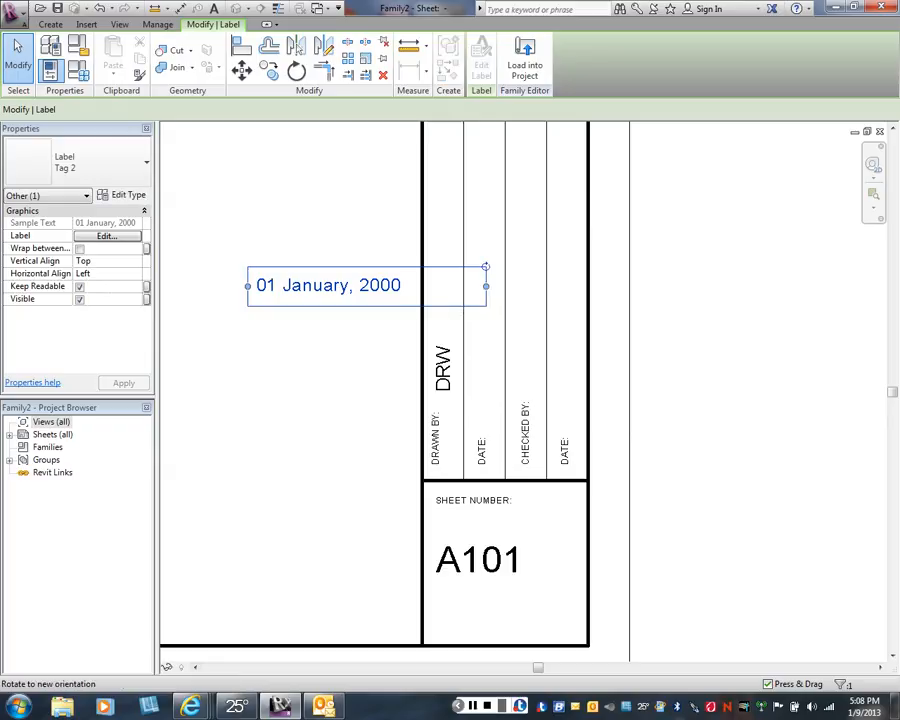
pyautogui.moveTo(485, 267); pyautogui.dragTo(467, 162)
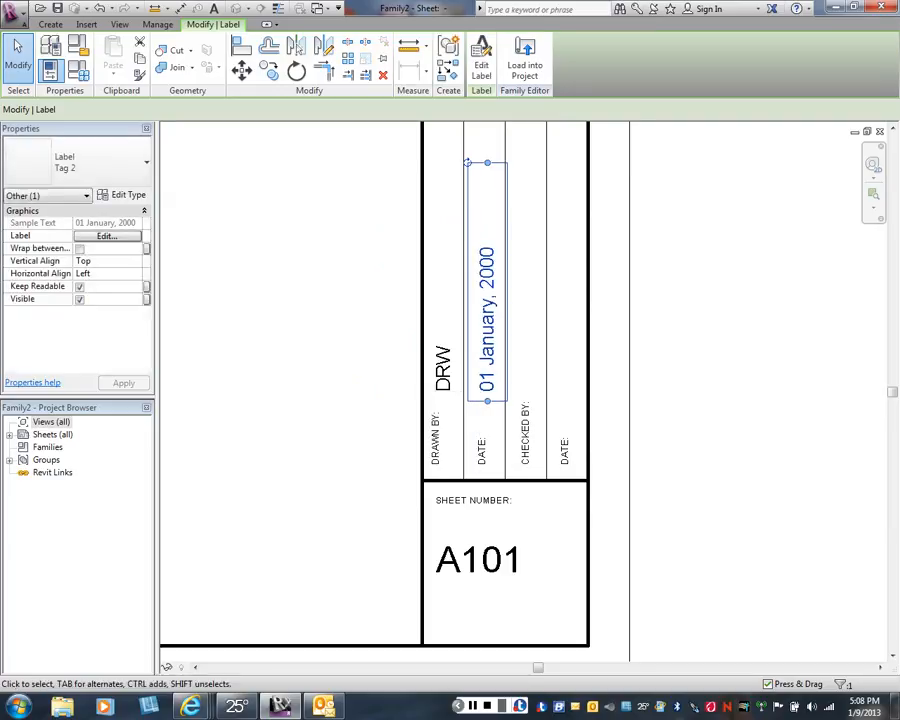
pyautogui.press('Escape')
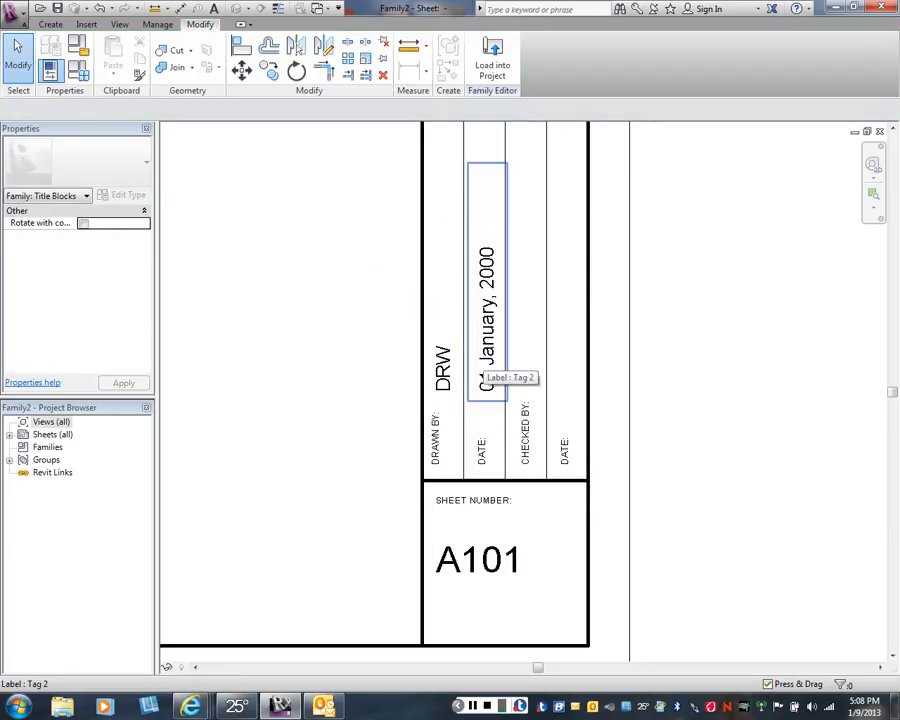
# Copy the vertical date label horizontally into the DATE column beside CHECKED BY
pyautogui.click(484, 381)
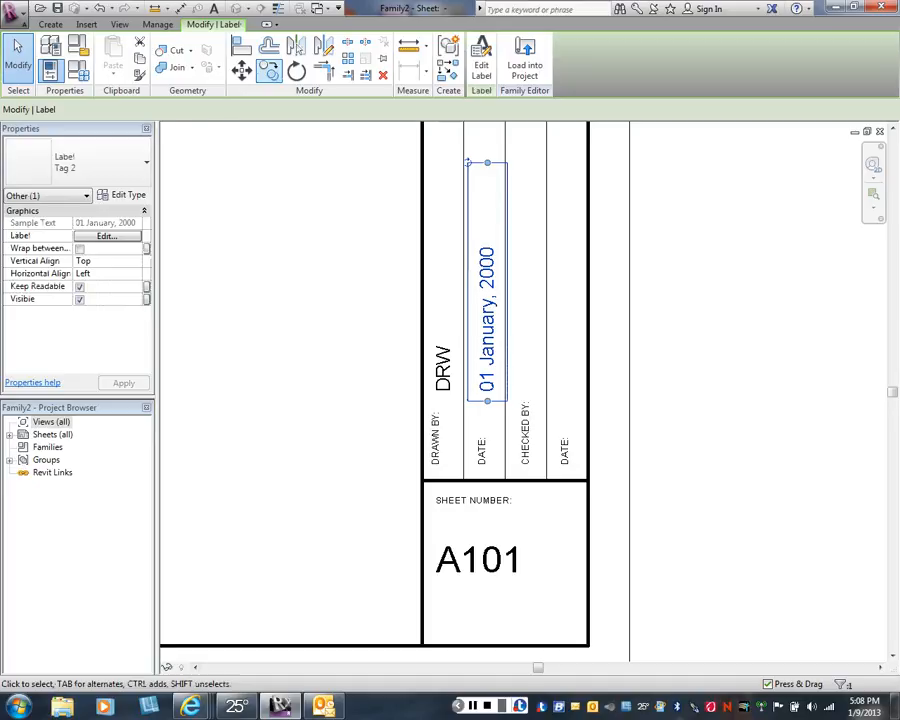
pyautogui.press('m')
pyautogui.press('v')
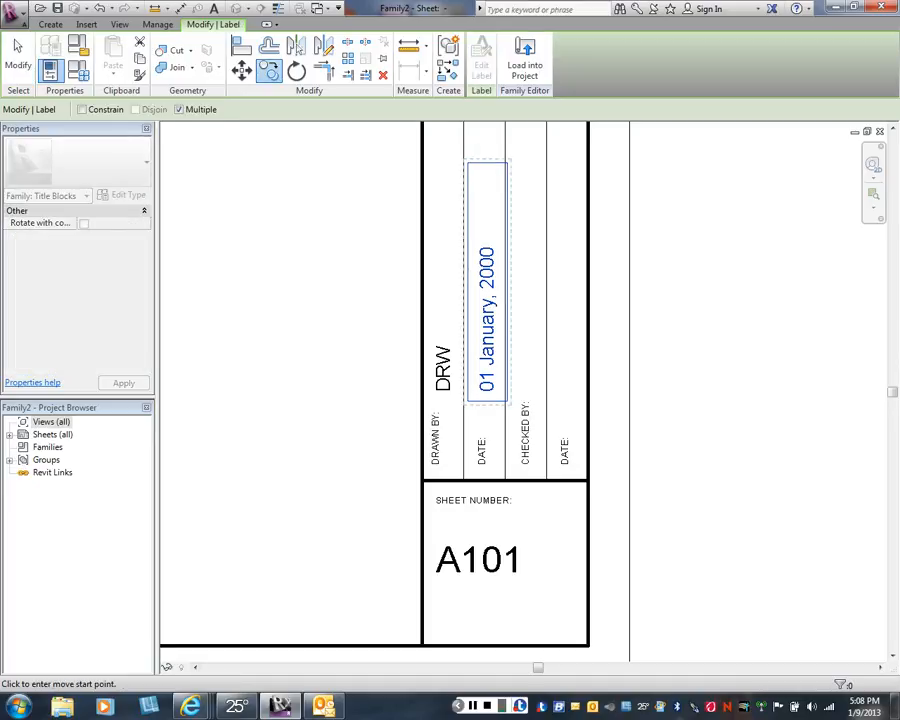
pyautogui.click(484, 399)
pyautogui.click(562, 399)
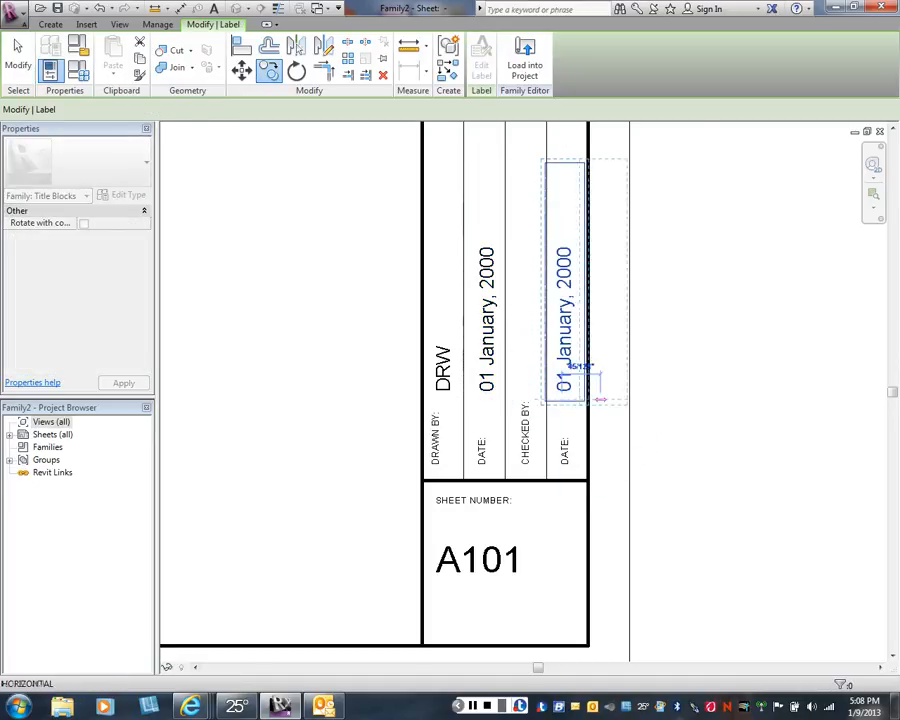
pyautogui.rightClick(662, 358)
pyautogui.click(685, 369)
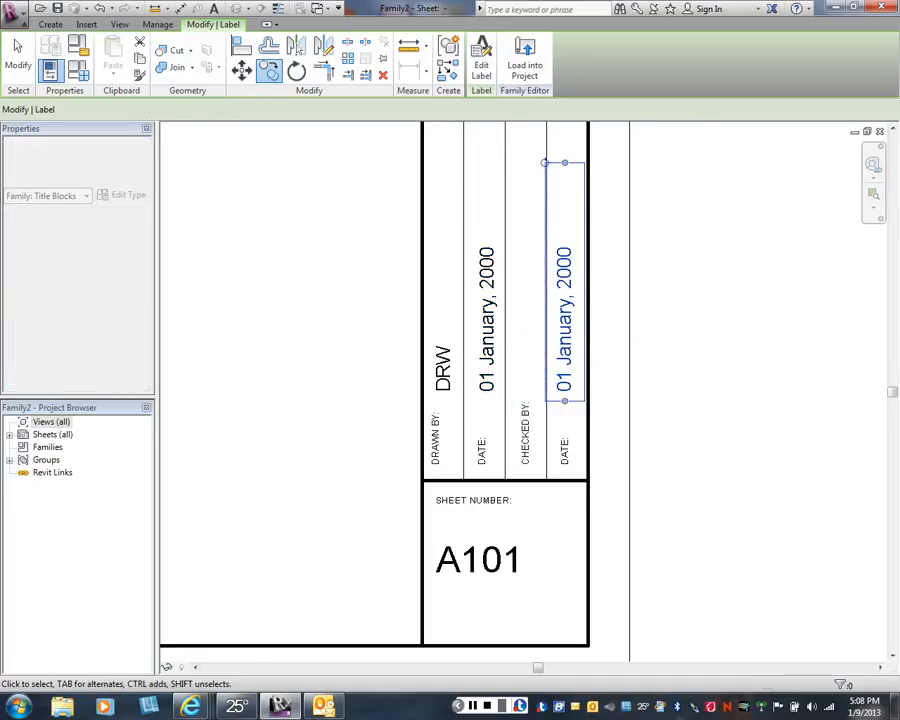
pyautogui.rightClick(306, 288)
pyautogui.click(341, 295)
pyautogui.scroll(2, 588, 395)
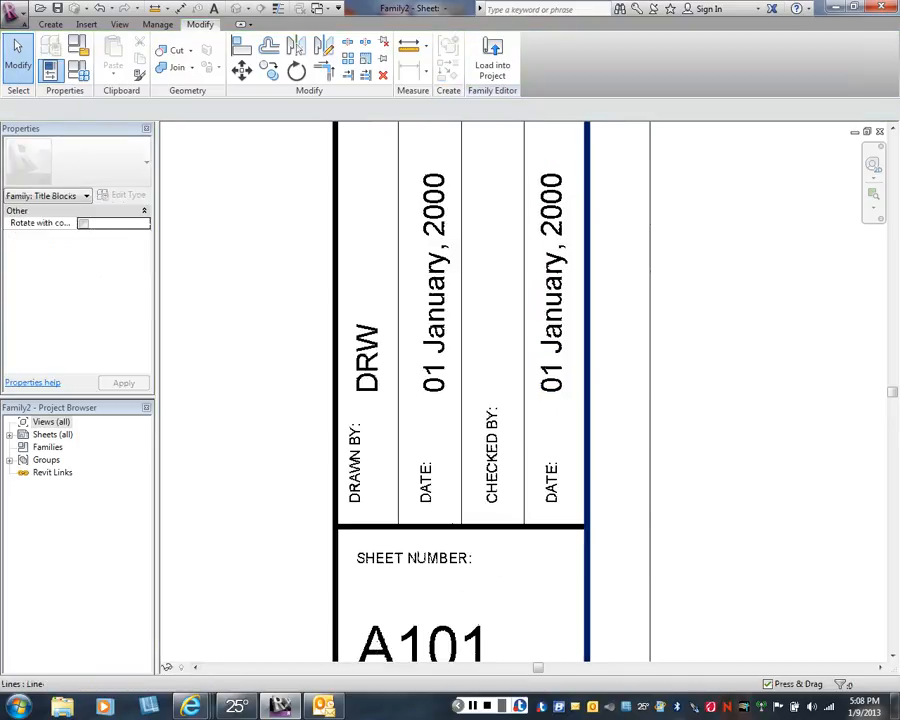
pyautogui.scroll(-2, 586, 381)
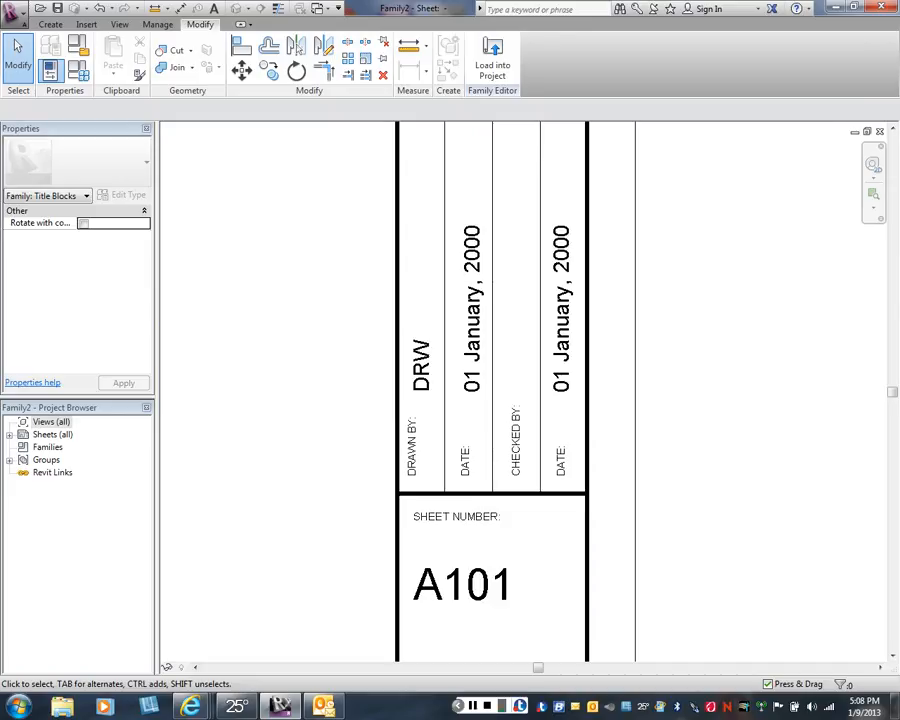
# Place a new label with the Checked By parameter near the CHECKED BY column
pyautogui.click(50, 24)
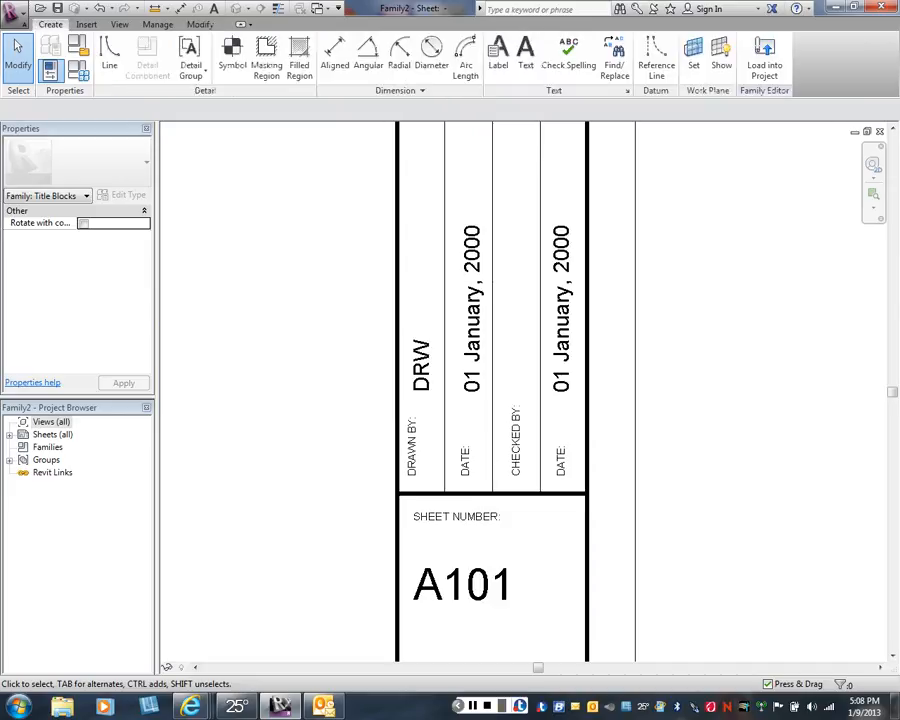
pyautogui.click(498, 55)
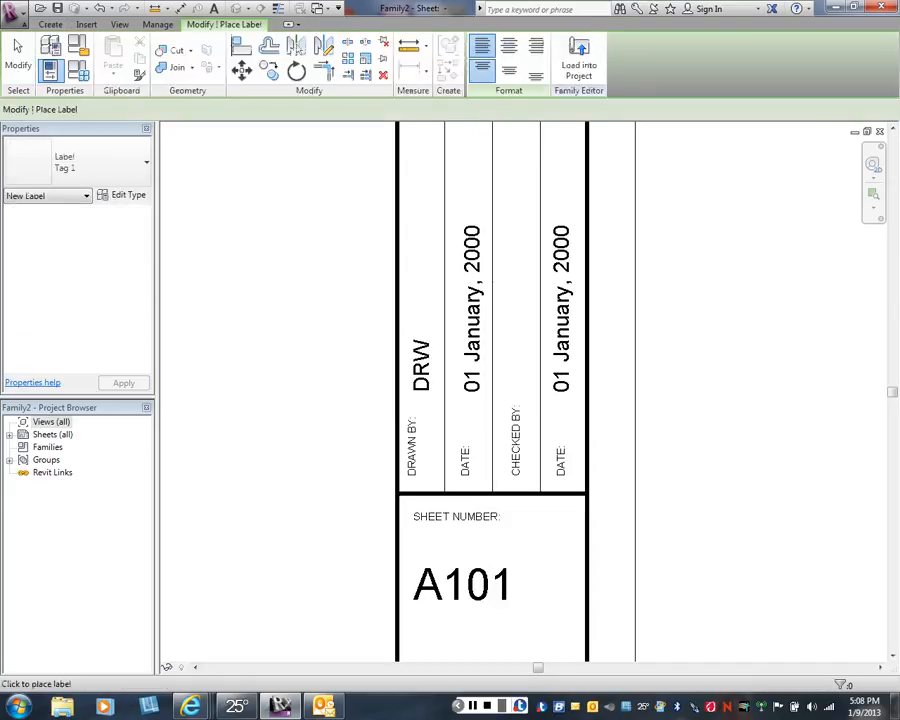
pyautogui.click(510, 292)
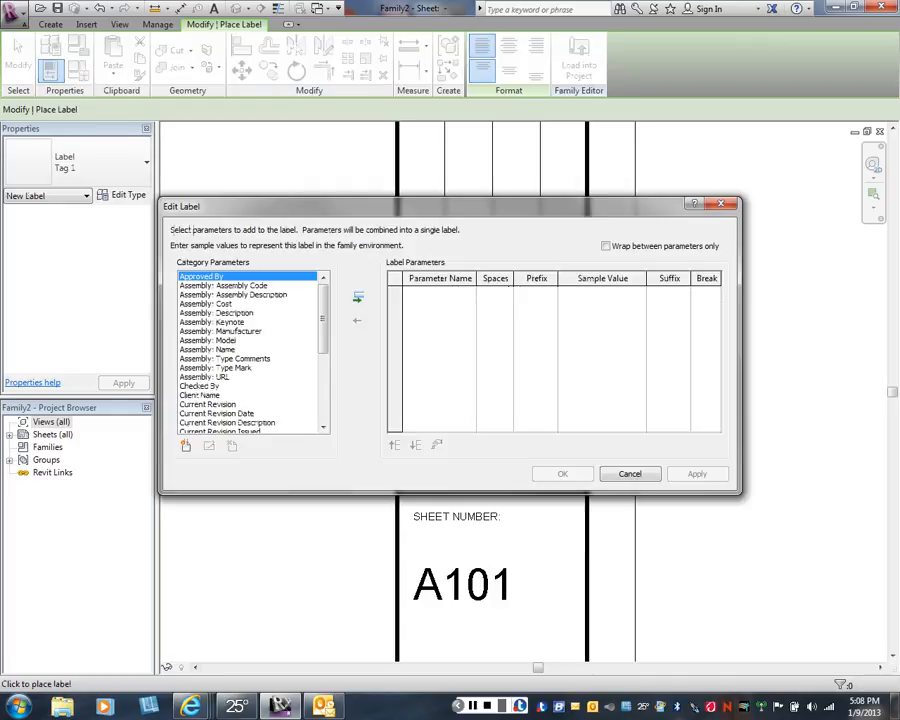
pyautogui.click(199, 386)
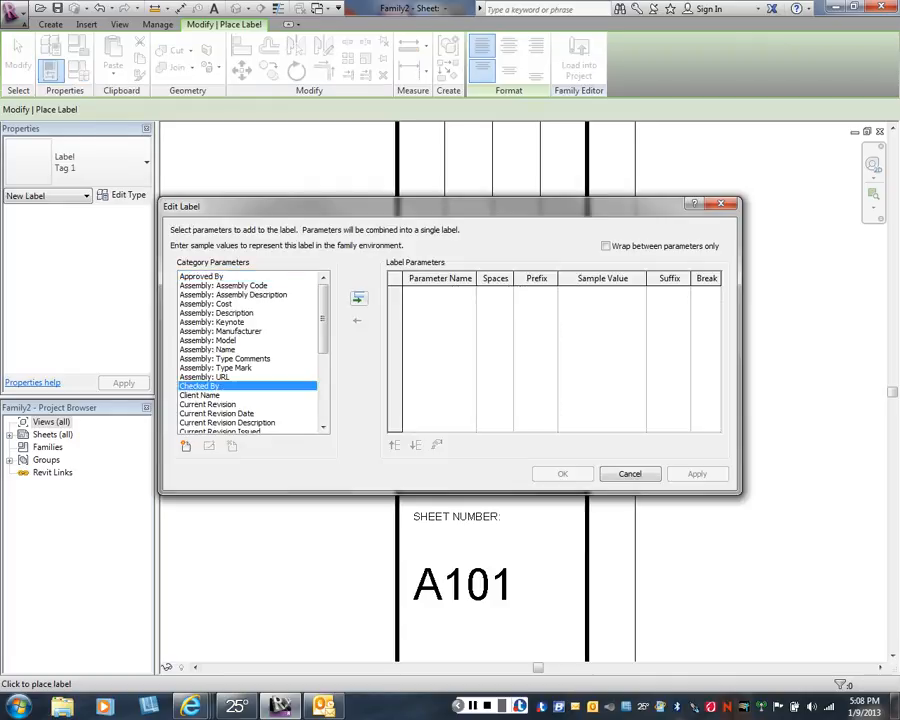
pyautogui.click(359, 298)
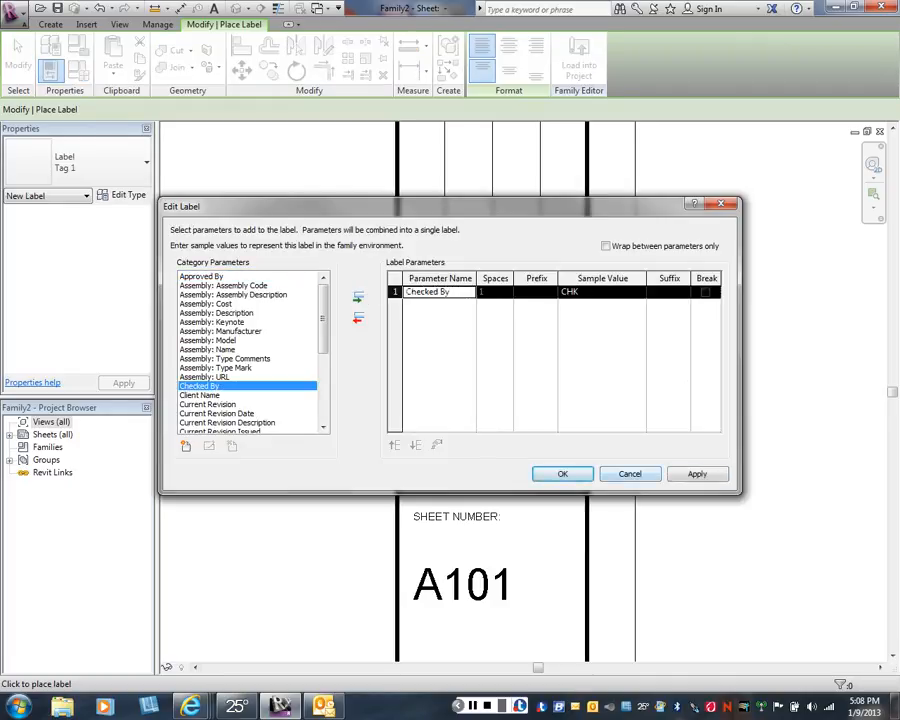
pyautogui.click(697, 474)
pyautogui.click(562, 474)
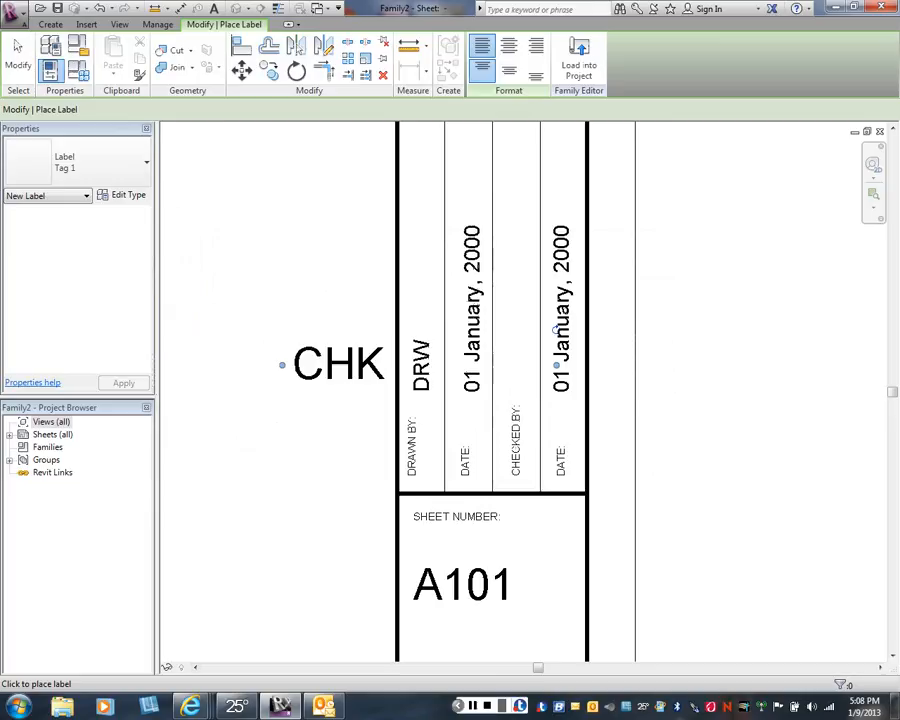
pyautogui.rightClick(313, 394)
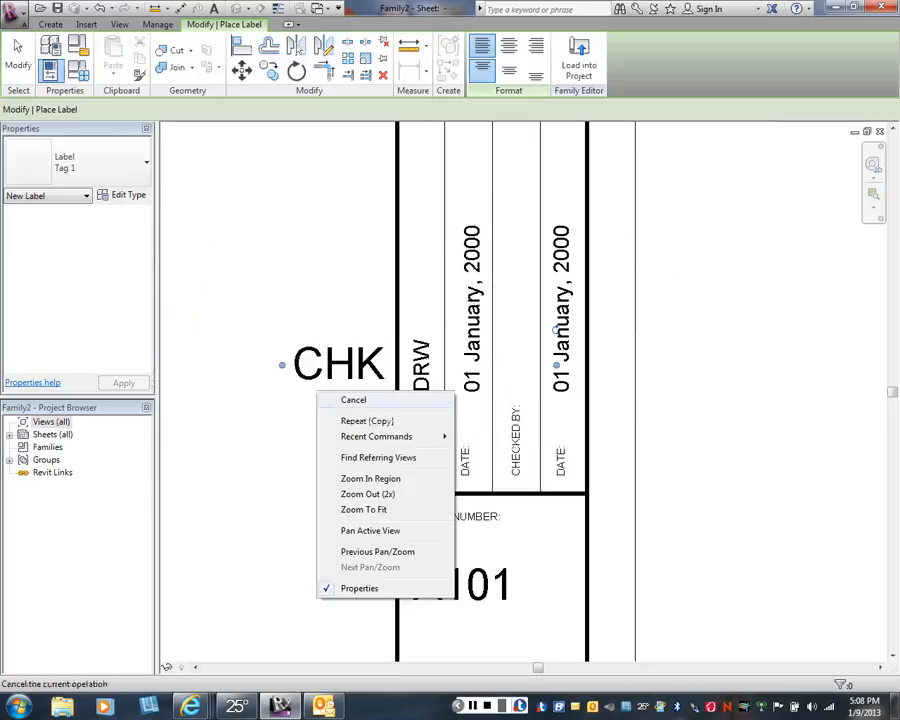
pyautogui.click(326, 400)
pyautogui.rightClick(331, 458)
pyautogui.click(347, 464)
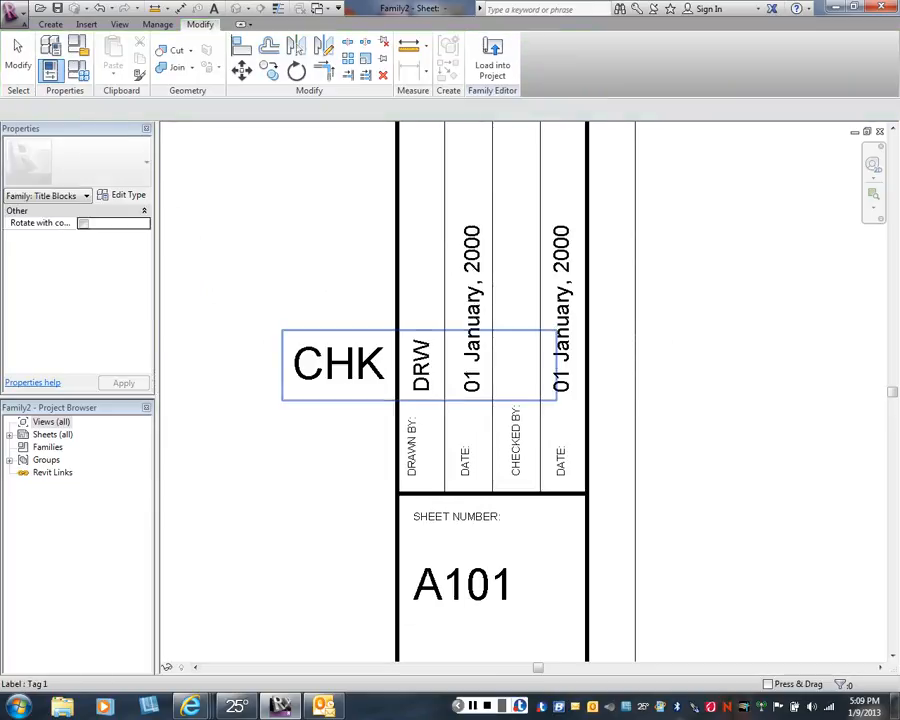
# Change the CHK label to the Tag 2 type
pyautogui.click(340, 366)
pyautogui.click(88, 162)
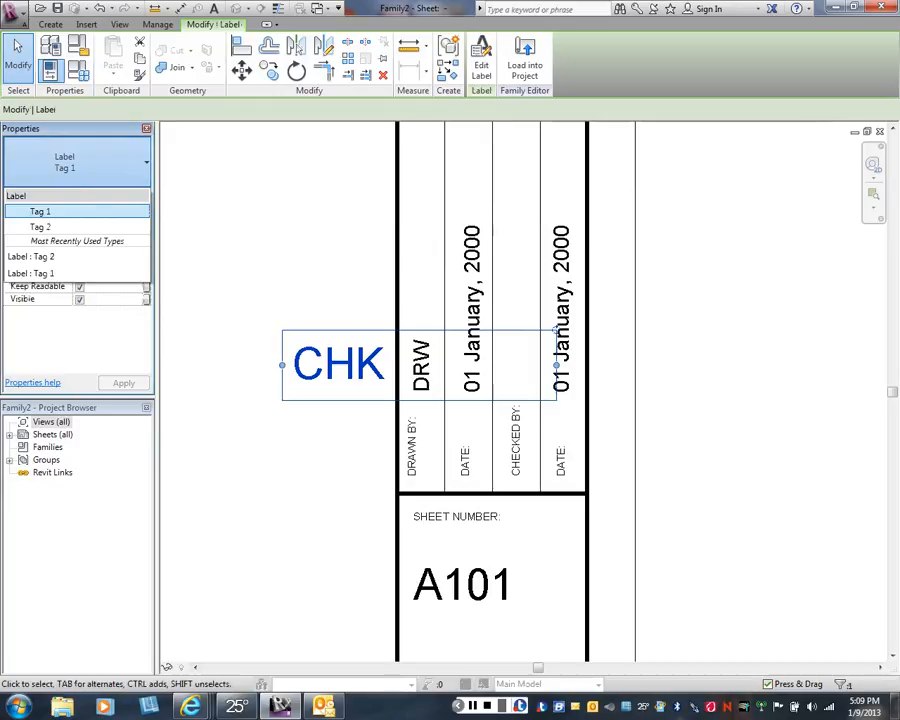
pyautogui.click(40, 227)
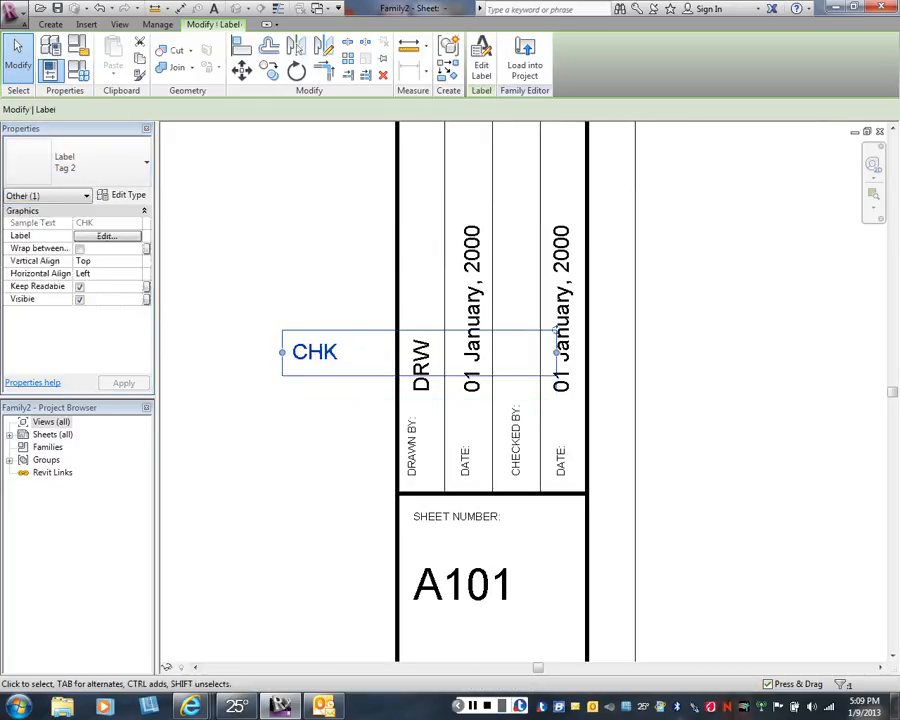
# Rotate the CHK label to read vertically and position it above CHECKED BY in its column
pyautogui.moveTo(557, 330)
pyautogui.mouseDown()
pyautogui.moveTo(508, 246)
pyautogui.moveTo(396, 204)
pyautogui.moveTo(396, 215)
pyautogui.mouseUp()
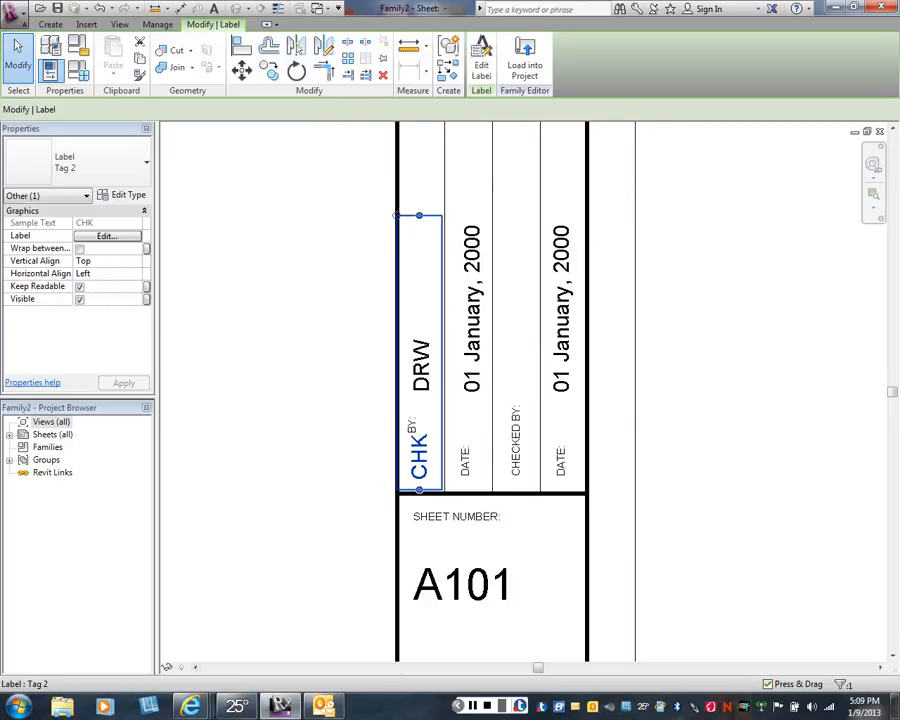
pyautogui.moveTo(396, 215); pyautogui.dragTo(492, 128)
pyautogui.click(680, 350)
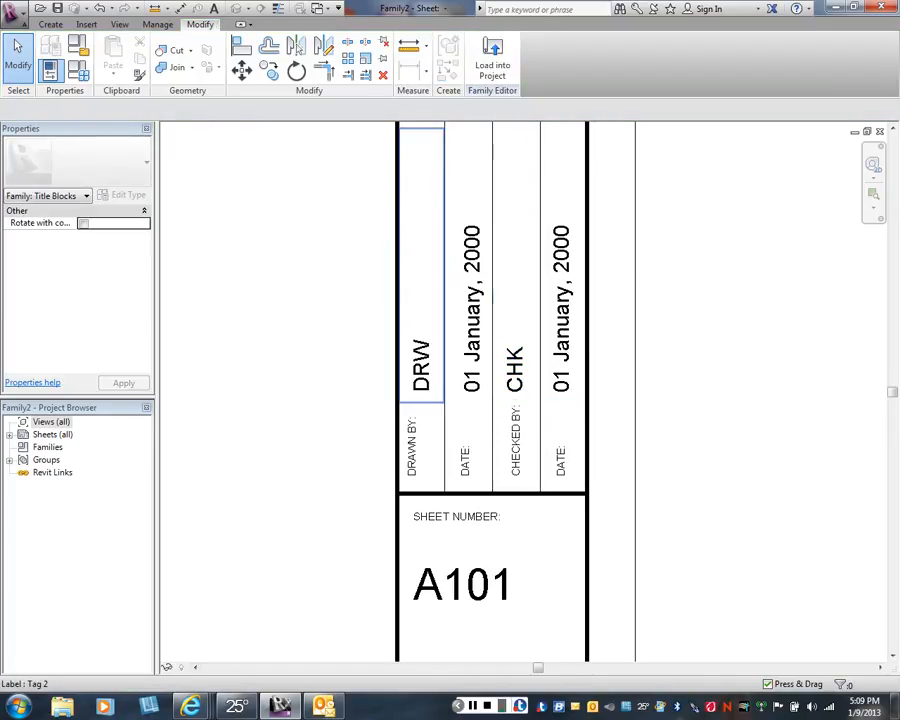
# Draw a vertical Thin Lines line from the midpoint of the top edge, splitting the box above the DRAWN BY and CHECKED BY columns in half
pyautogui.scroll(-2, 357, 350)
pyautogui.moveTo(316, 334); pyautogui.dragTo(497, 396, button='middle')
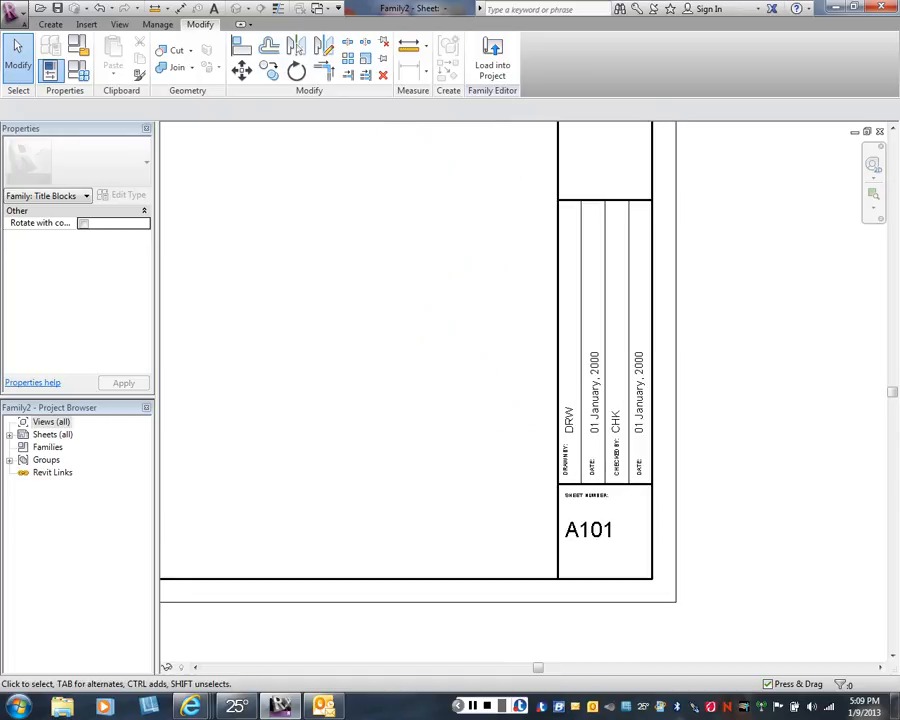
pyautogui.scroll(-2, 497, 396)
pyautogui.scroll(-3, 454, 489)
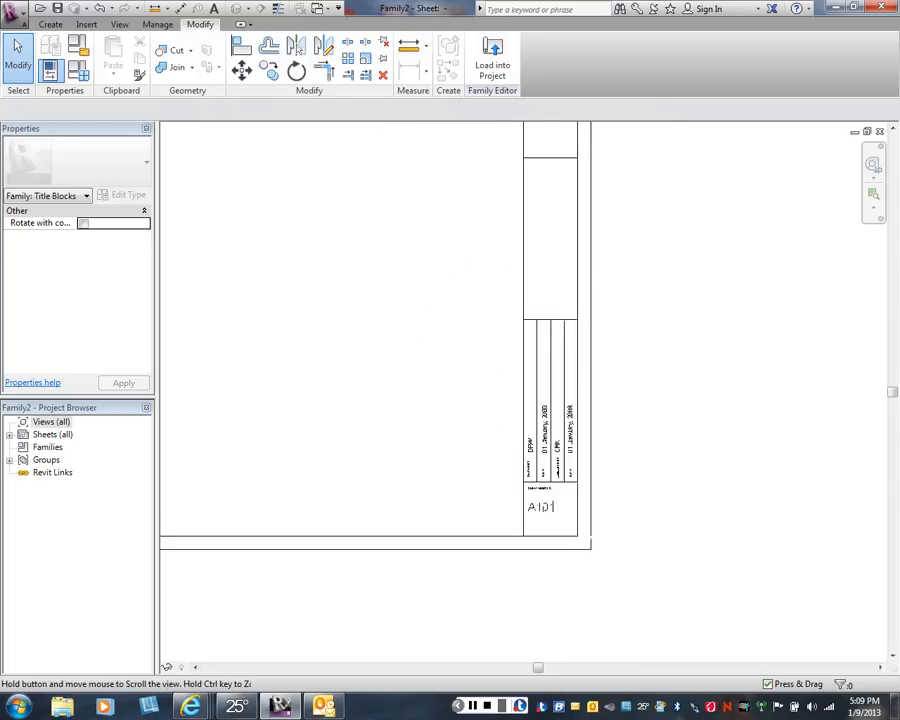
pyautogui.scroll(-1, 444, 409)
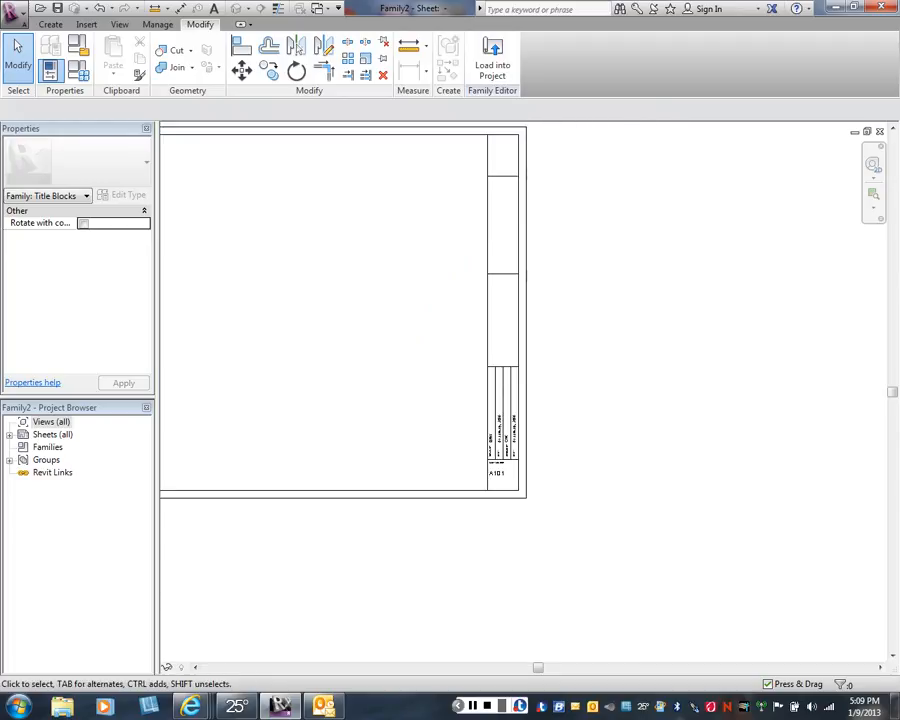
pyautogui.scroll(-1, 444, 409)
pyautogui.moveTo(444, 409); pyautogui.dragTo(522, 431, button='middle')
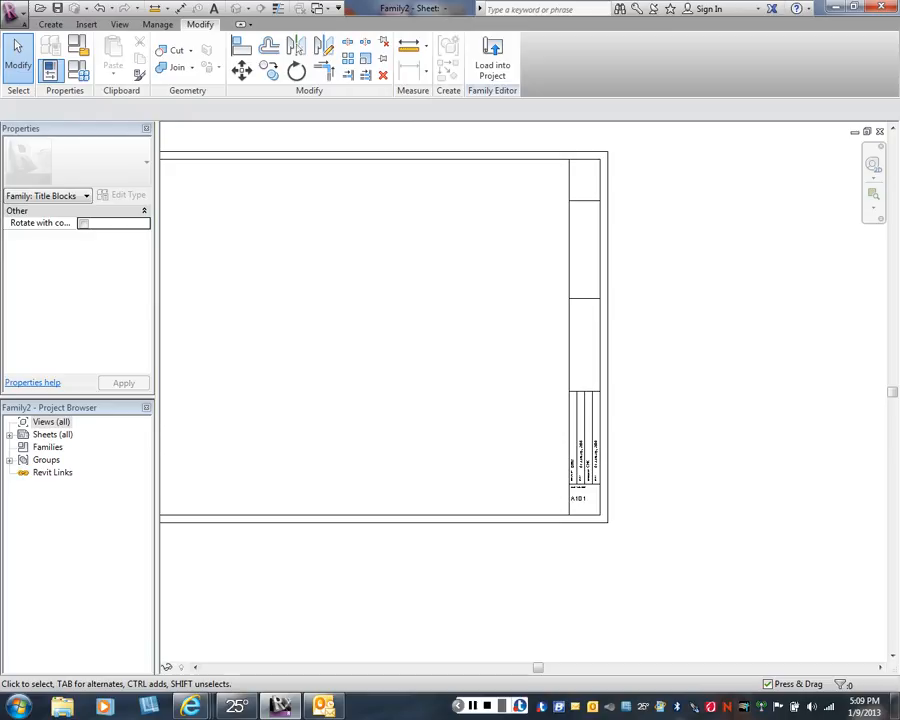
pyautogui.scroll(1, 515, 405)
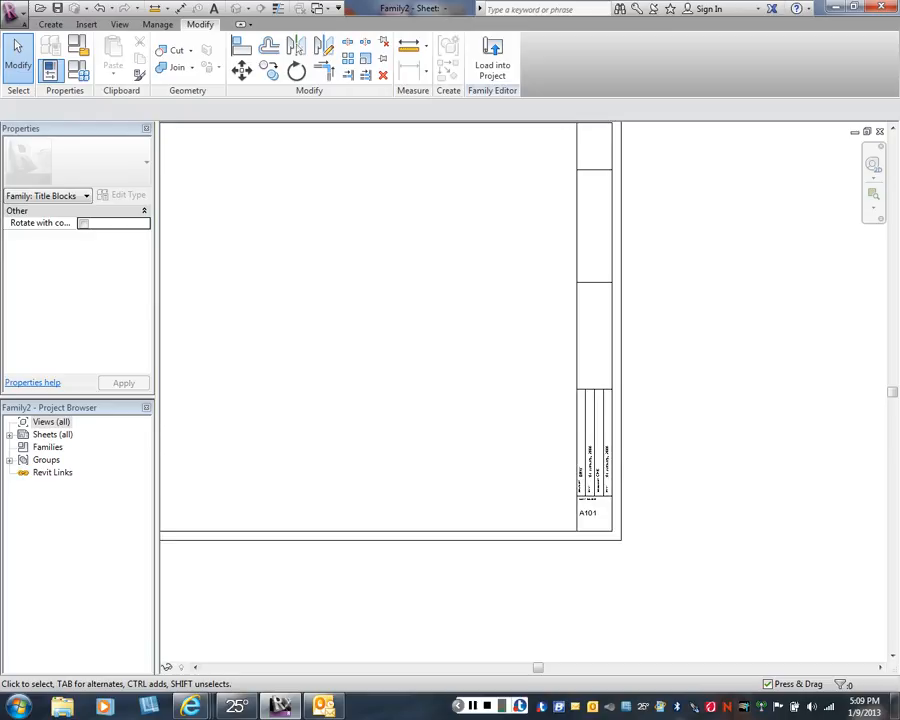
pyautogui.moveTo(515, 405); pyautogui.dragTo(502, 430, button='middle')
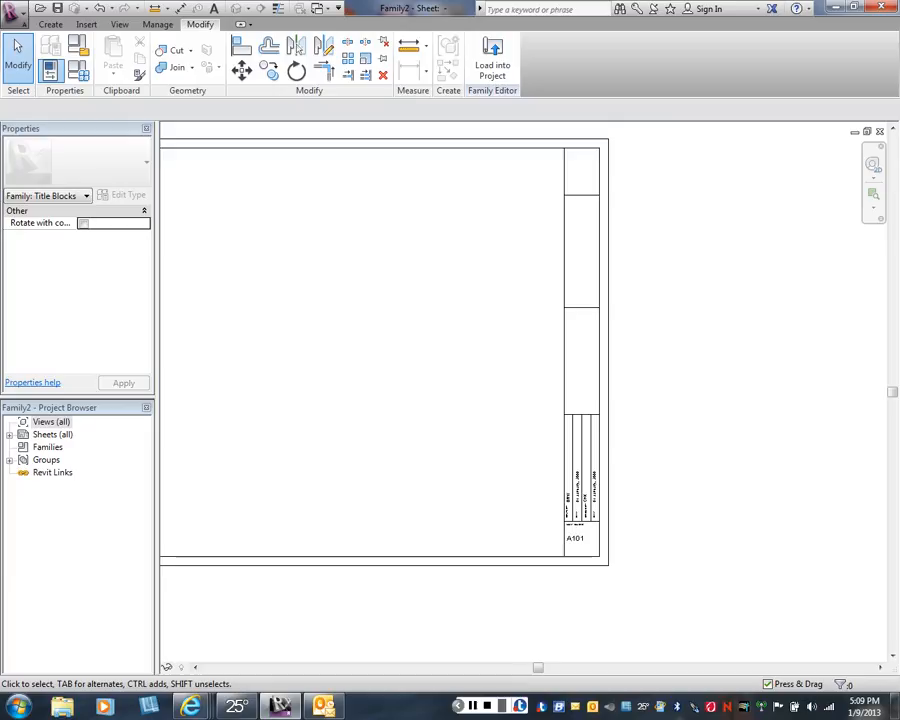
pyautogui.click(50, 24)
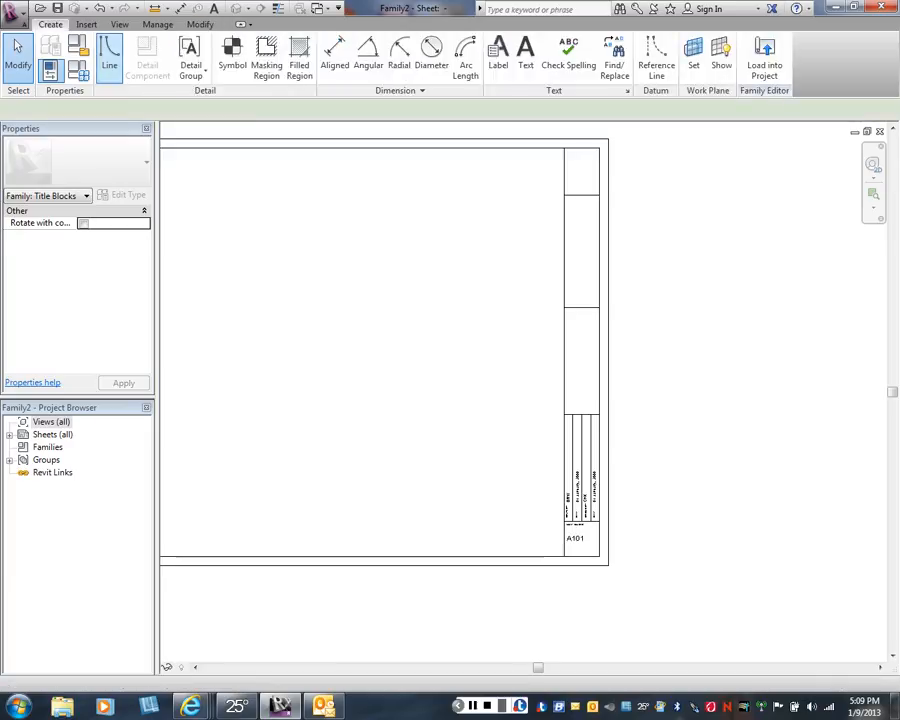
pyautogui.click(109, 55)
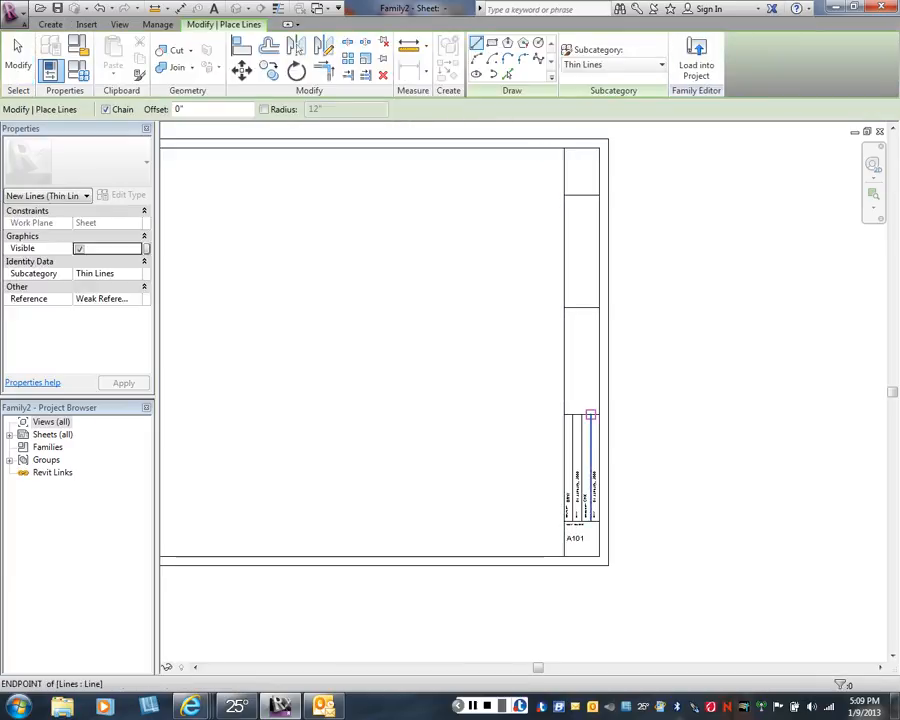
pyautogui.scroll(2, 565, 408)
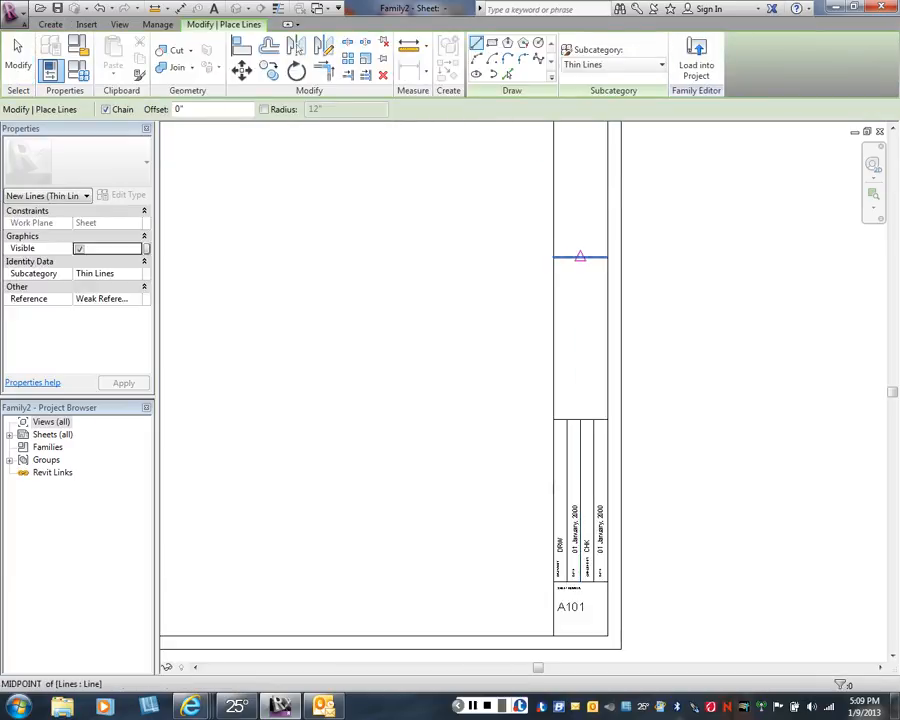
pyautogui.click(580, 257)
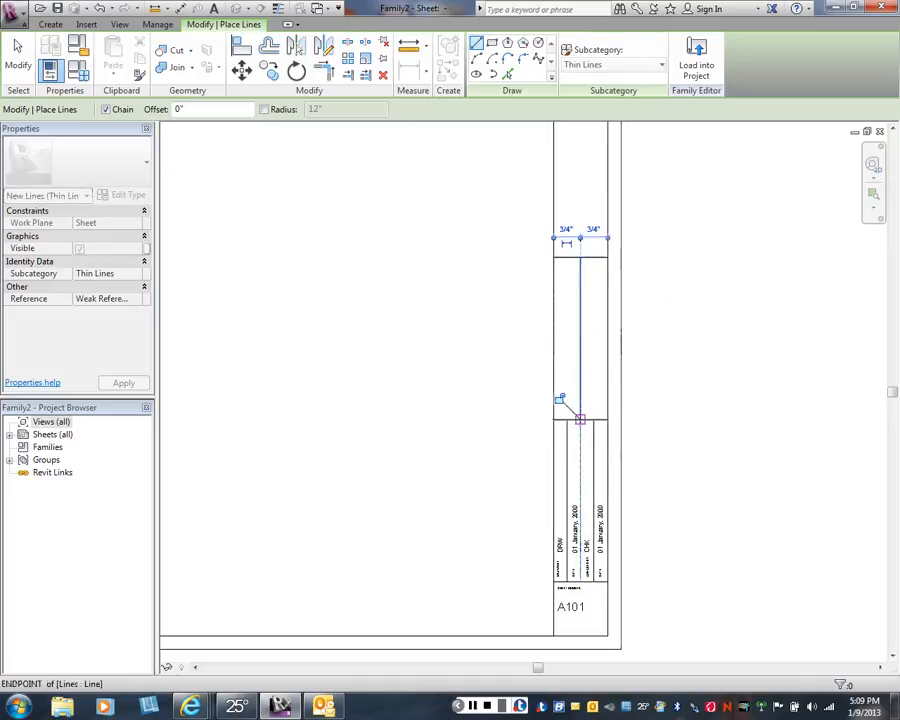
pyautogui.rightClick(519, 343)
pyautogui.click(530, 350)
pyautogui.rightClick(485, 337)
pyautogui.click(500, 345)
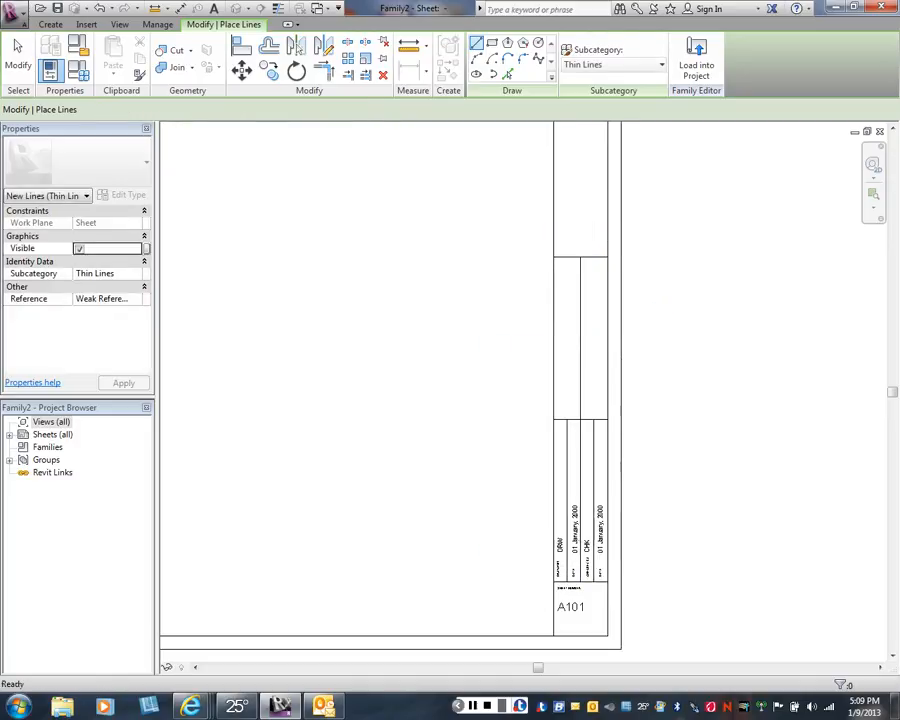
pyautogui.moveTo(571, 418); pyautogui.dragTo(501, 370, button='middle')
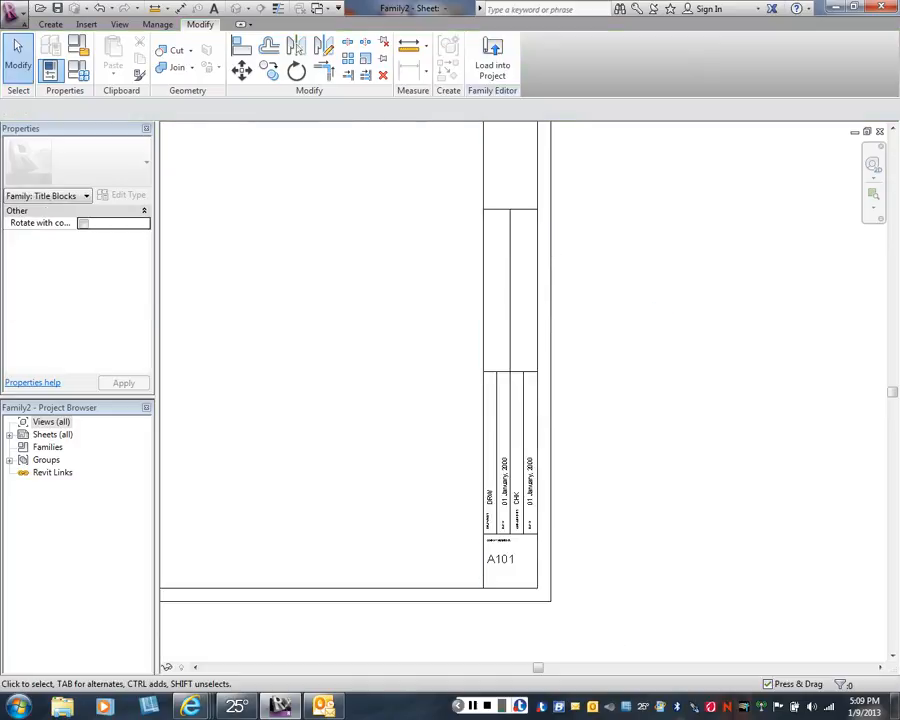
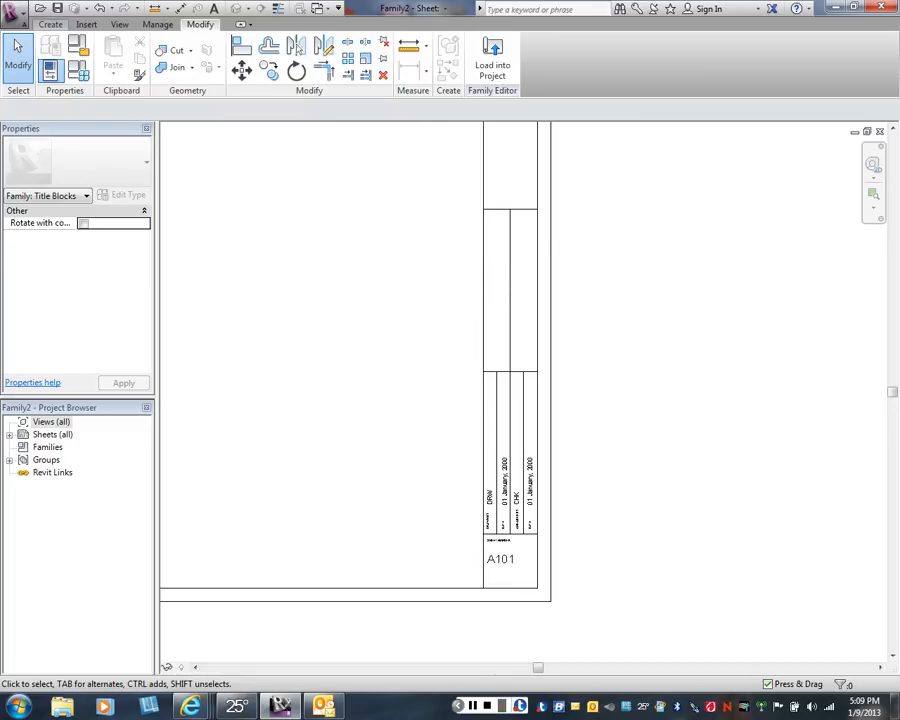
pyautogui.click(50, 24)
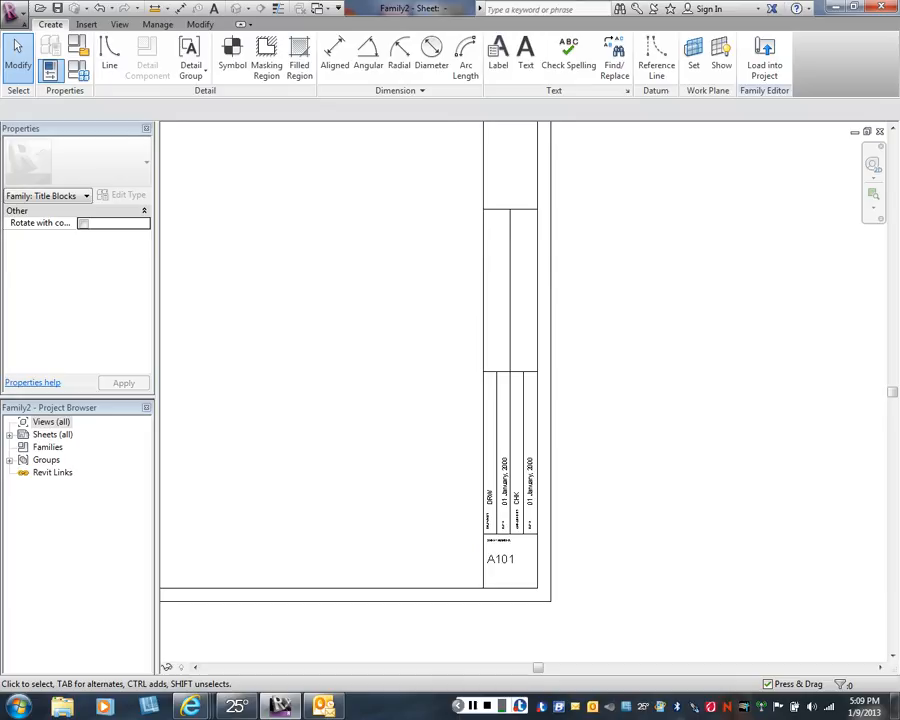
pyautogui.click(525, 55)
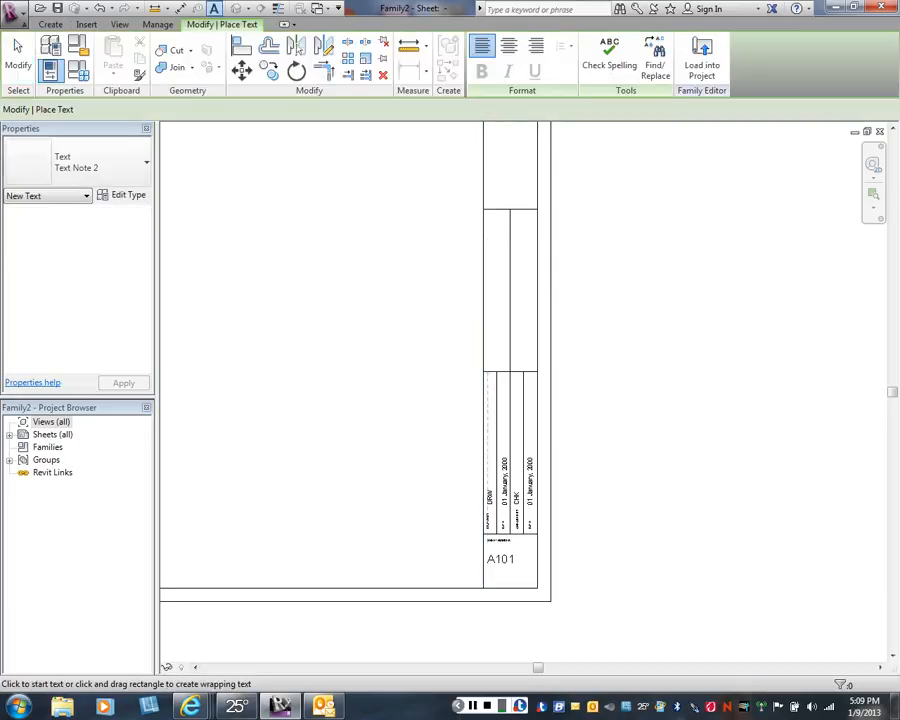
pyautogui.rightClick(368, 182)
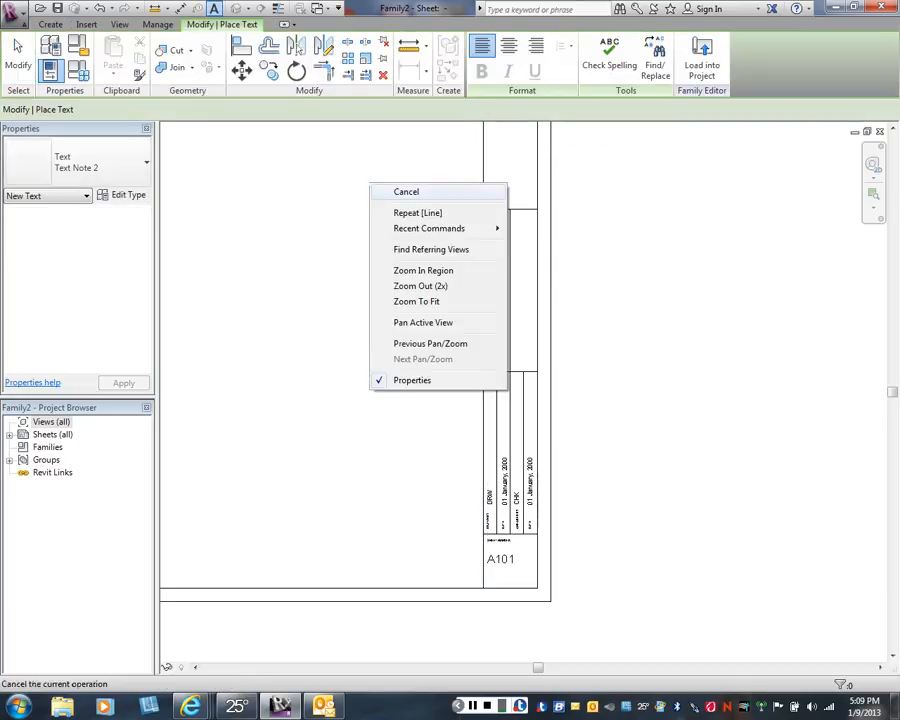
pyautogui.click(404, 191)
# Copy the DRAWN BY and CHECKED BY text notes straight up to the base of the divided box above
pyautogui.moveTo(430, 370); pyautogui.dragTo(408, 291, button='middle')
pyautogui.scroll(1, 443, 416)
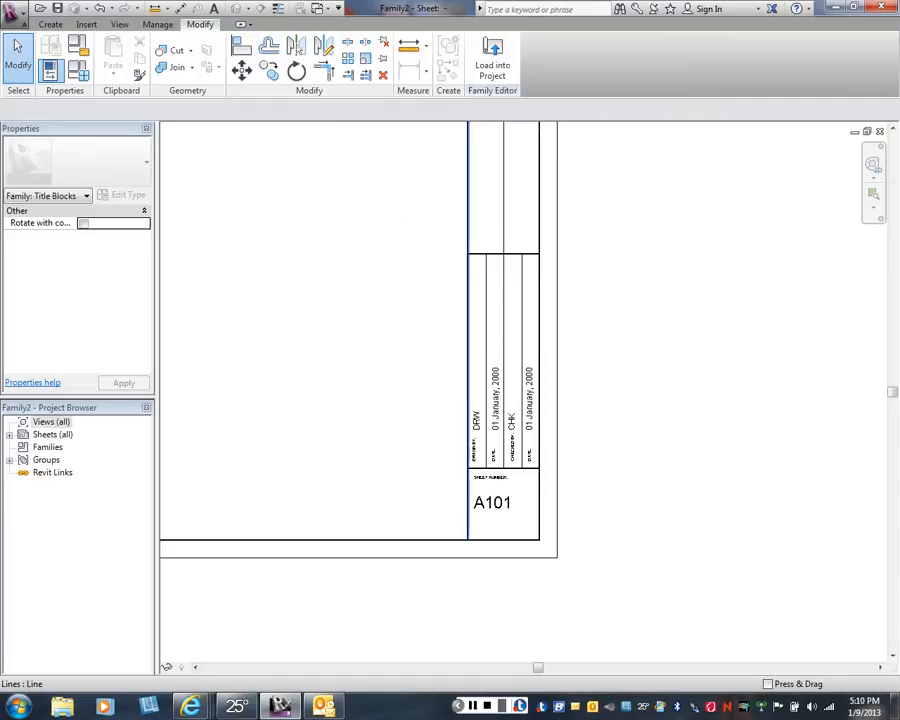
pyautogui.click(474, 452)
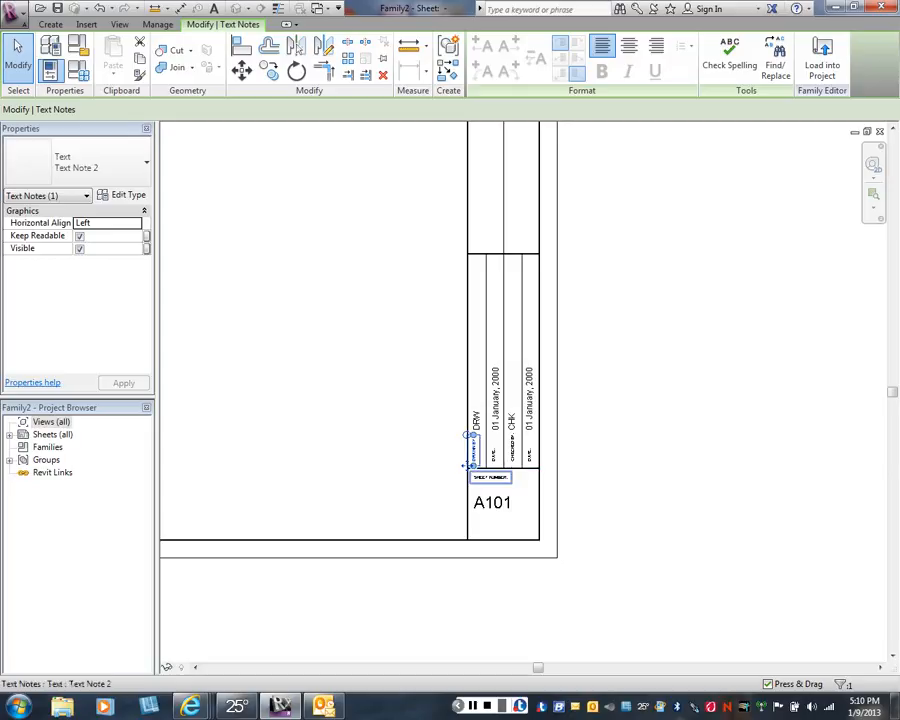
pyautogui.keyDown('ctrl'); pyautogui.click(512, 450); pyautogui.keyUp('ctrl')
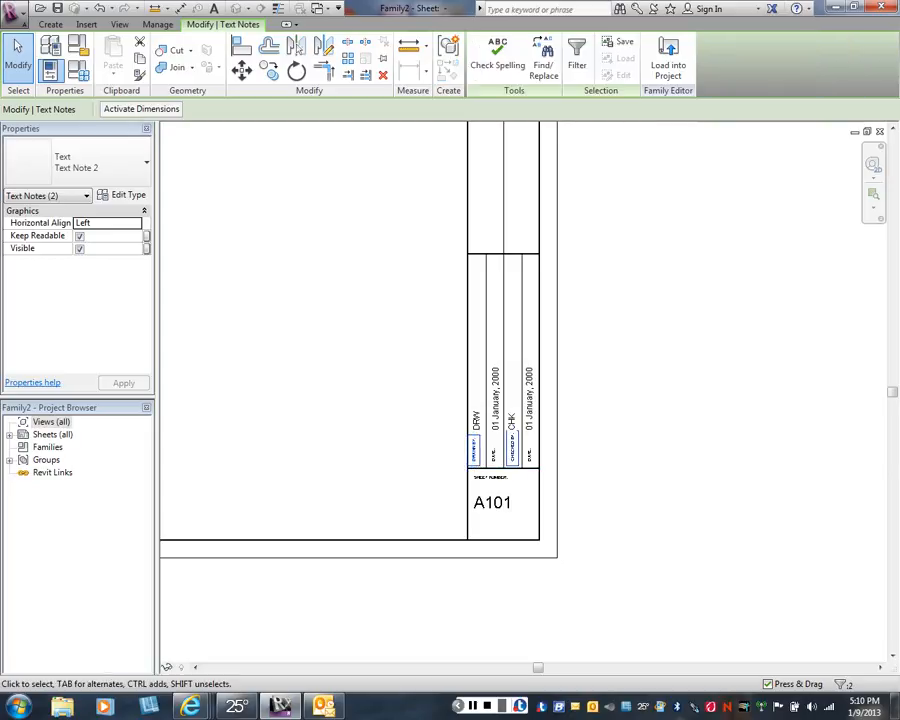
pyautogui.click(269, 70)
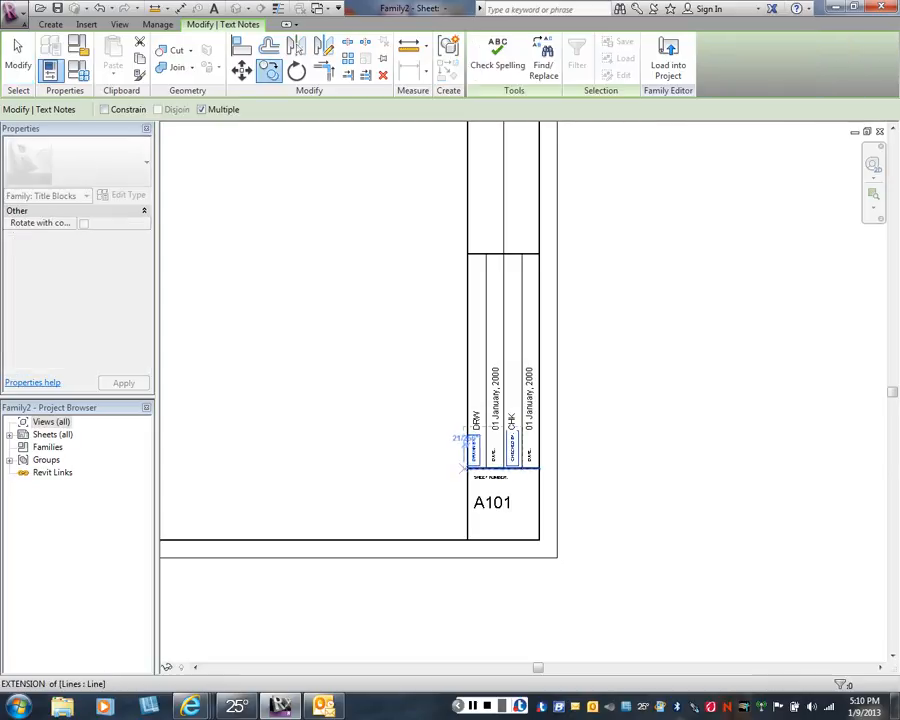
pyautogui.click(468, 468)
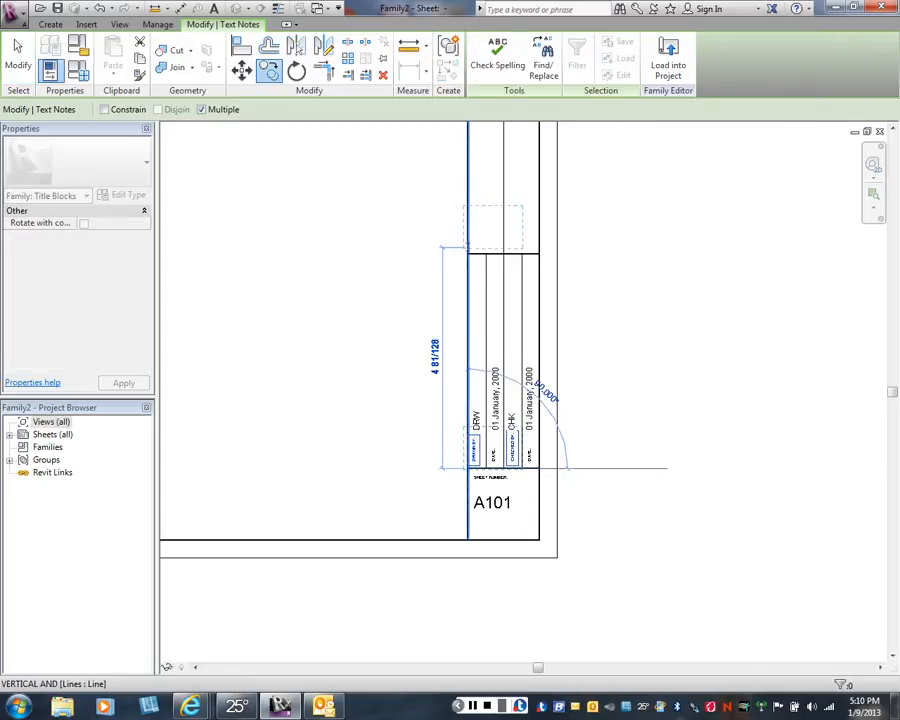
pyautogui.click(440, 251)
pyautogui.rightClick(405, 245)
pyautogui.click(420, 256)
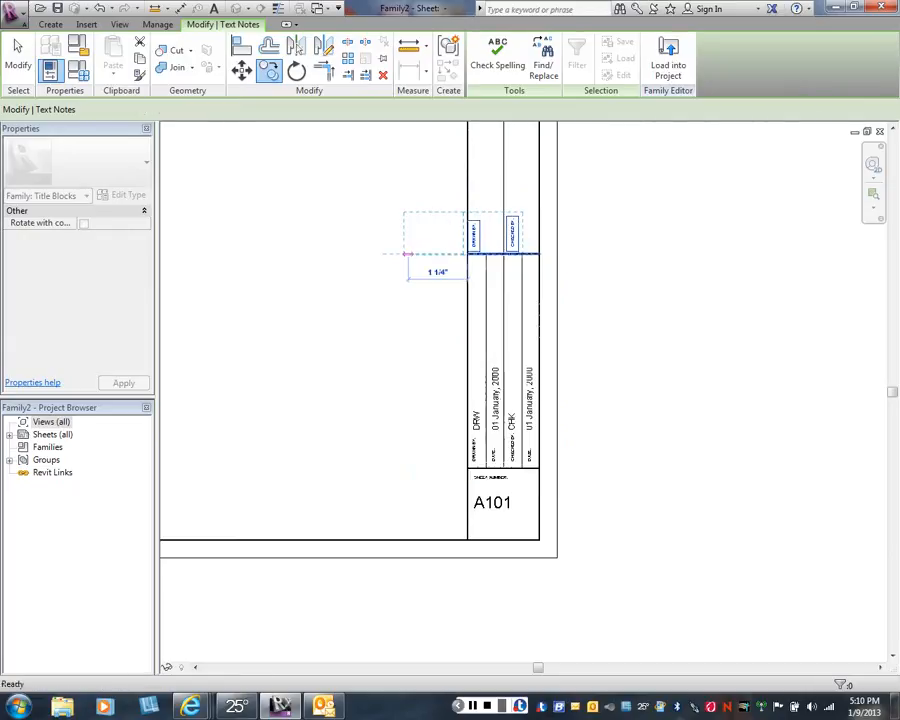
pyautogui.rightClick(428, 256)
pyautogui.click(462, 263)
# Change the copied DRAWN BY text note in the divided box to PROJECT:
pyautogui.scroll(3, 482, 255)
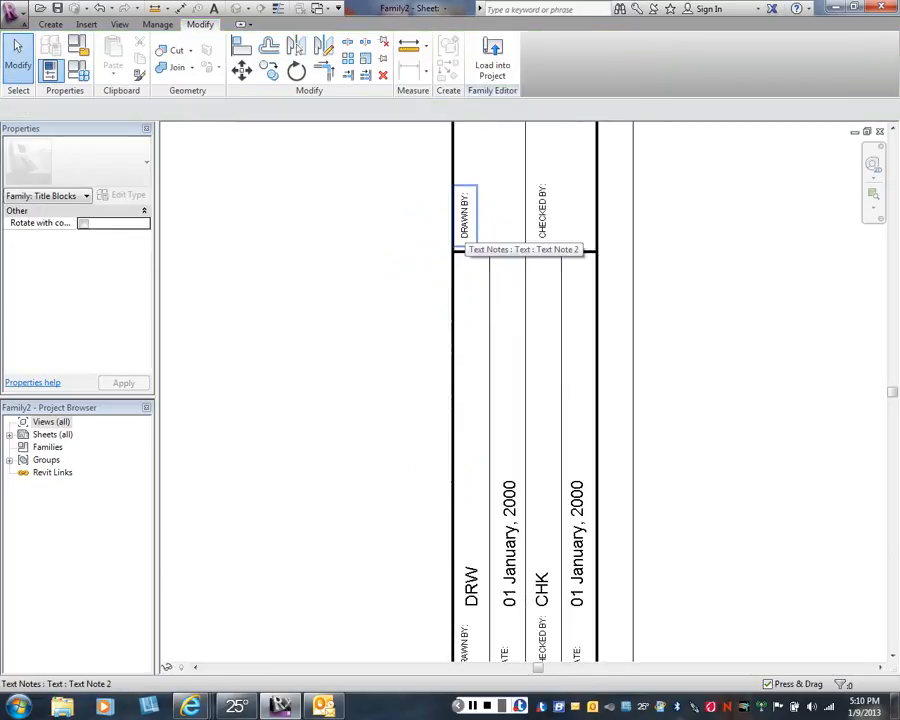
pyautogui.doubleClick(462, 230)
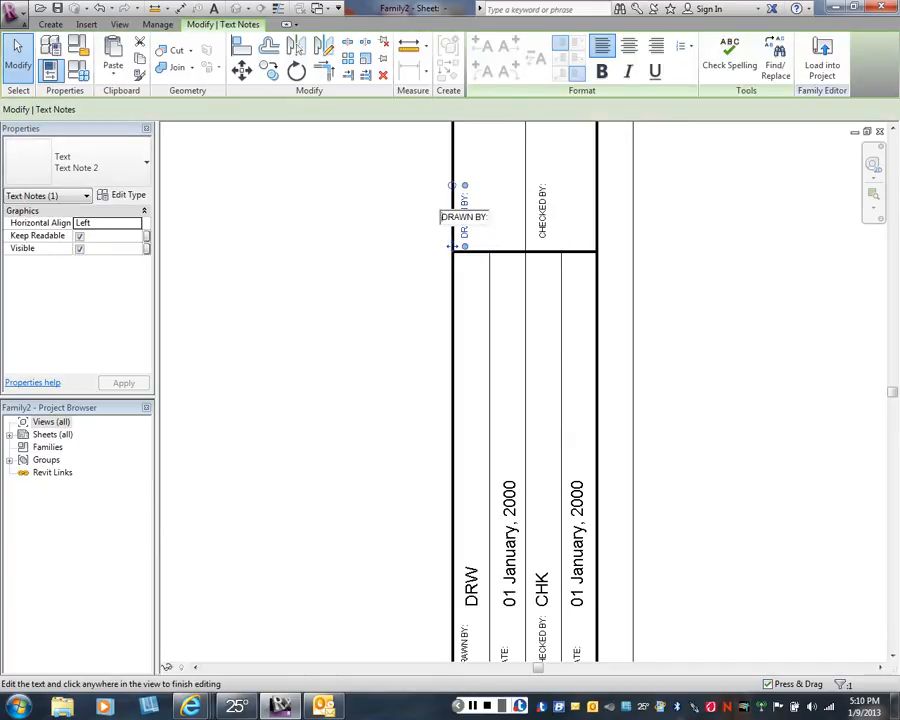
pyautogui.write('Project')
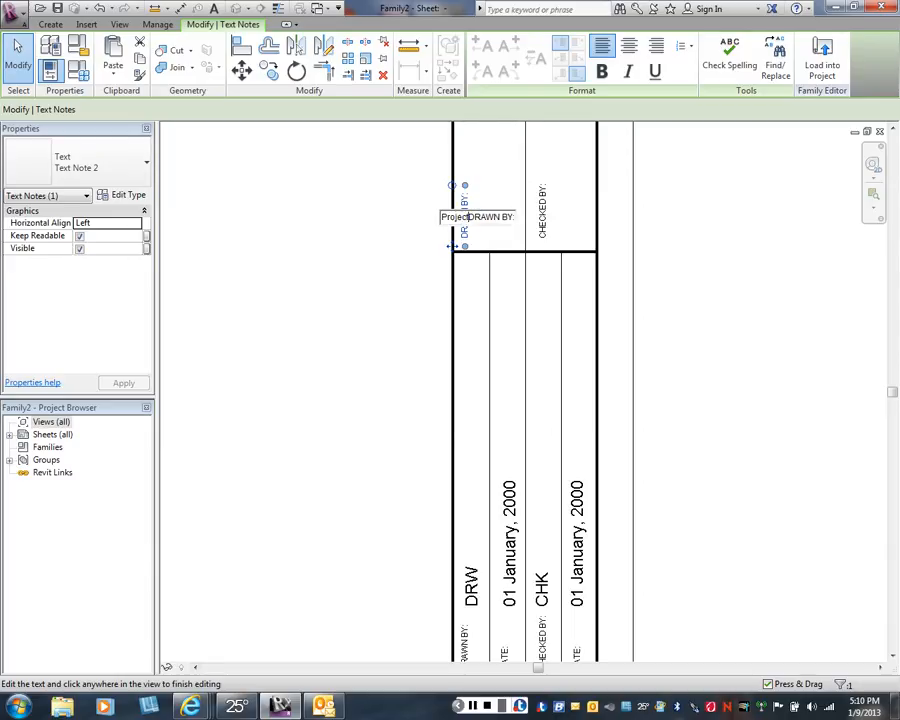
pyautogui.press('BackSpace')
pyautogui.press('BackSpace')
pyautogui.press('BackSpace')
pyautogui.press('BackSpace')
pyautogui.press('BackSpace')
pyautogui.press('BackSpace')
pyautogui.press('BackSpace')
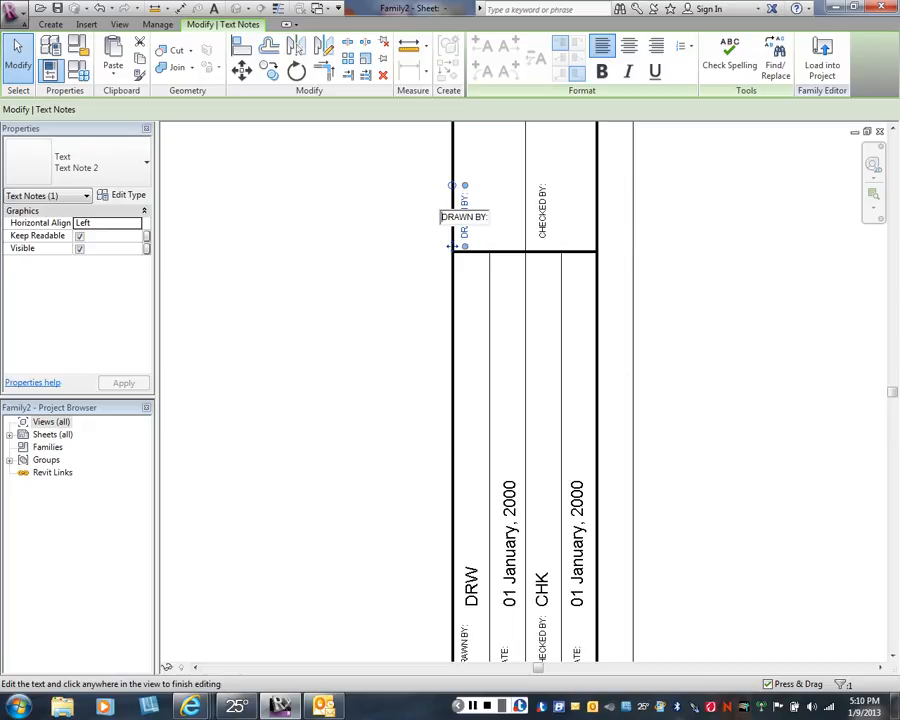
pyautogui.press('Delete')
pyautogui.press('Delete')
pyautogui.press('Delete')
pyautogui.press('Delete')
pyautogui.press('Delete')
pyautogui.press('Delete')
pyautogui.press('Delete')
pyautogui.press('Delete')
pyautogui.press('Delete')
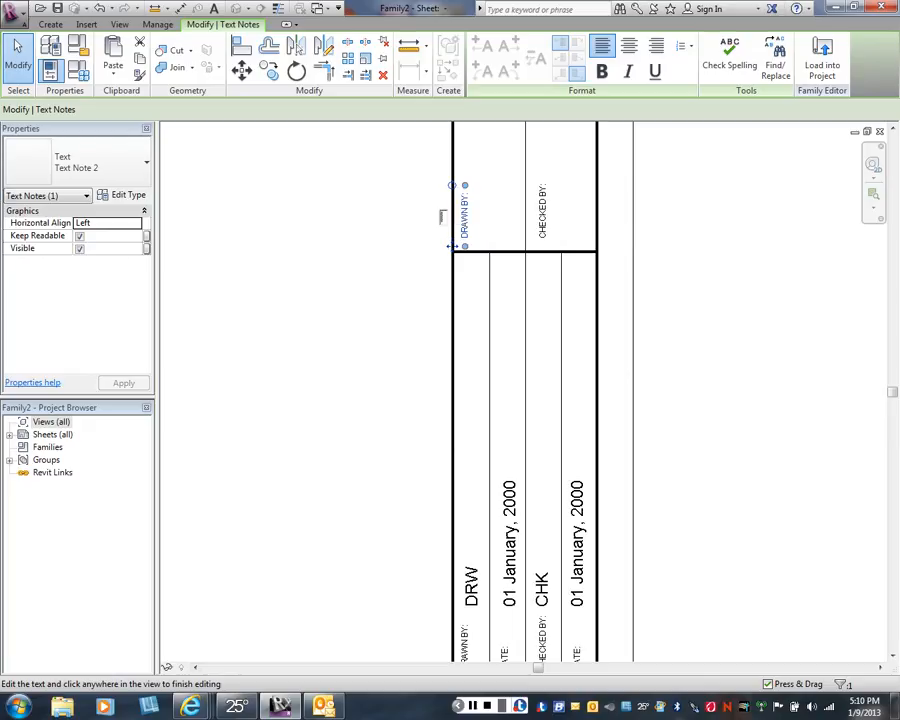
pyautogui.write('PROJECT:')
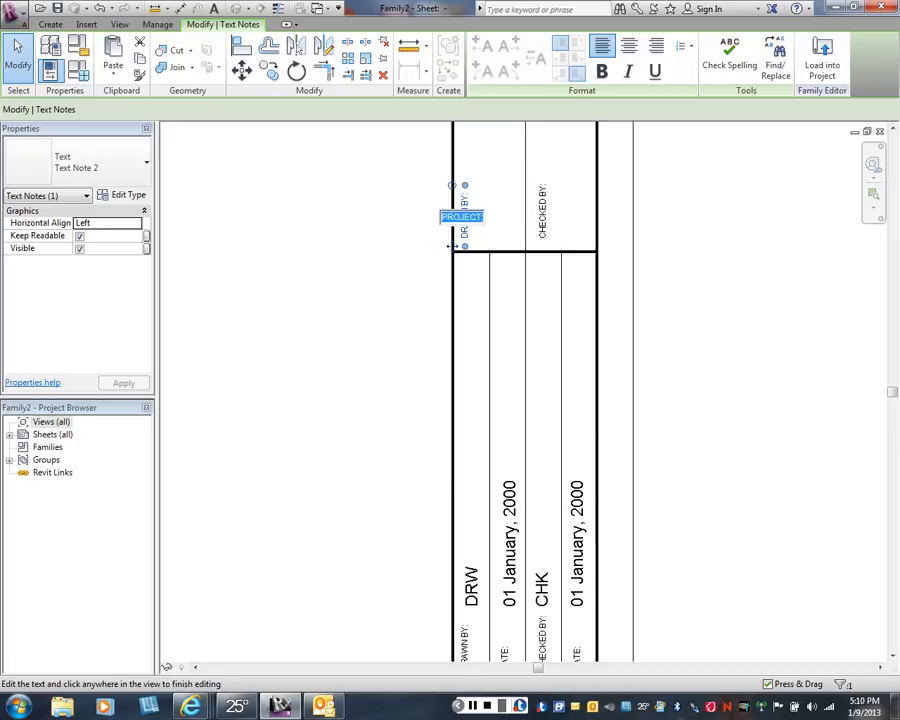
pyautogui.click(449, 247)
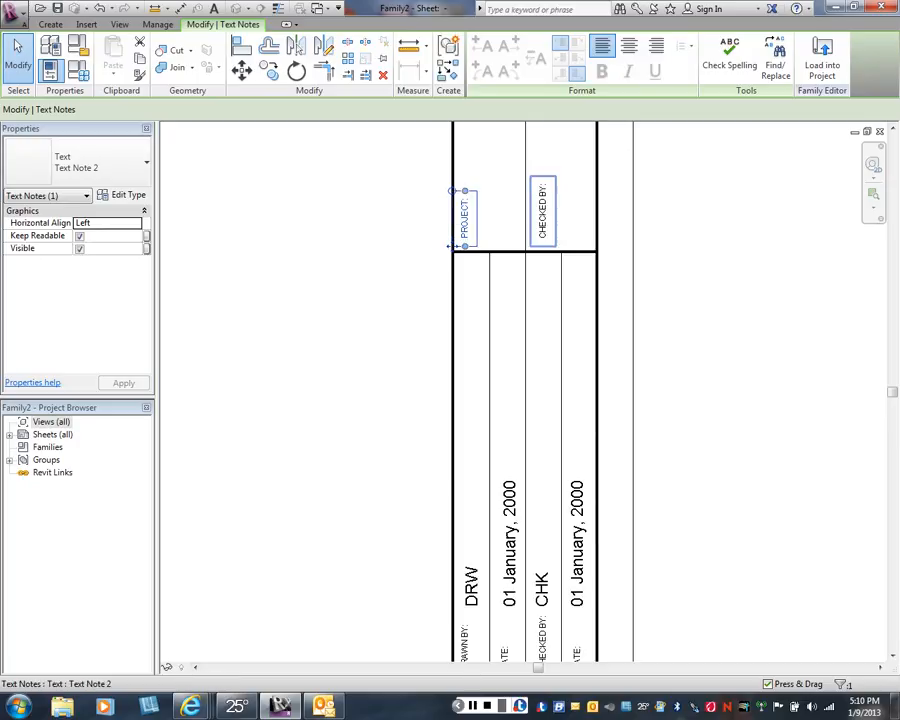
# Change the copied CHECKED BY text note in the divided box to LOCATION:
pyautogui.doubleClick(535, 212)
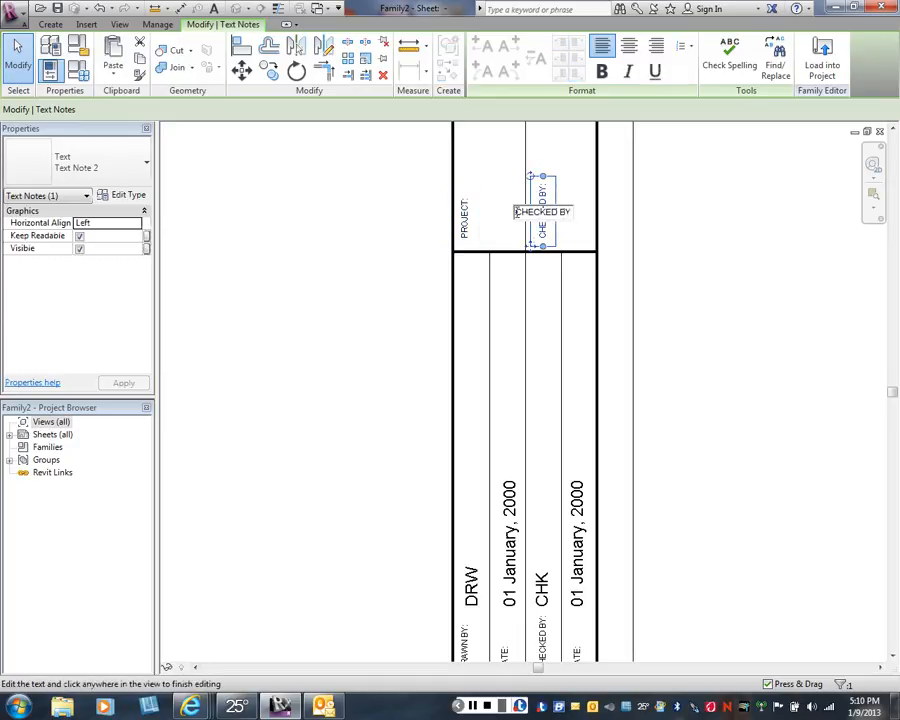
pyautogui.write(':')
pyautogui.click(516, 212)
pyautogui.click(516, 212)
pyautogui.write('LOCATION:')
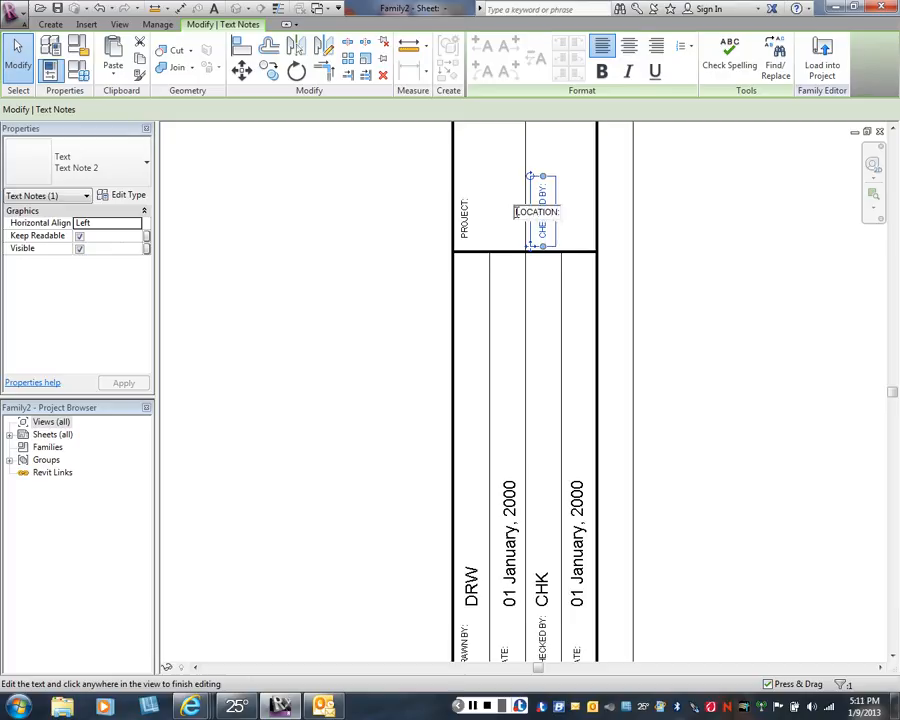
pyautogui.press('Escape')
pyautogui.press('Escape')
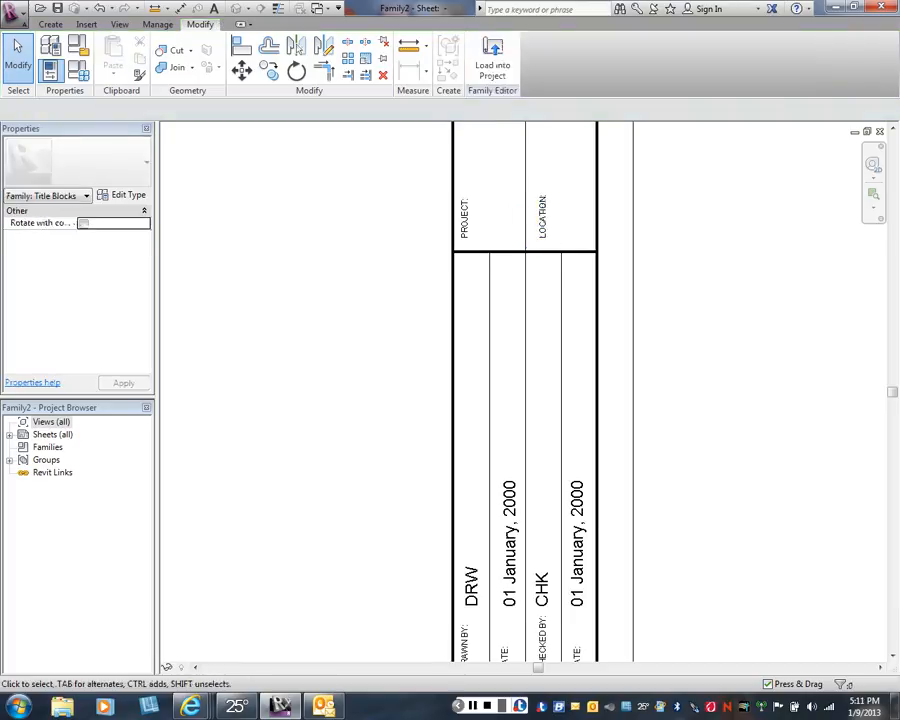
pyautogui.scroll(-1, 400, 300)
pyautogui.moveTo(400, 300); pyautogui.dragTo(540, 388, button='middle')
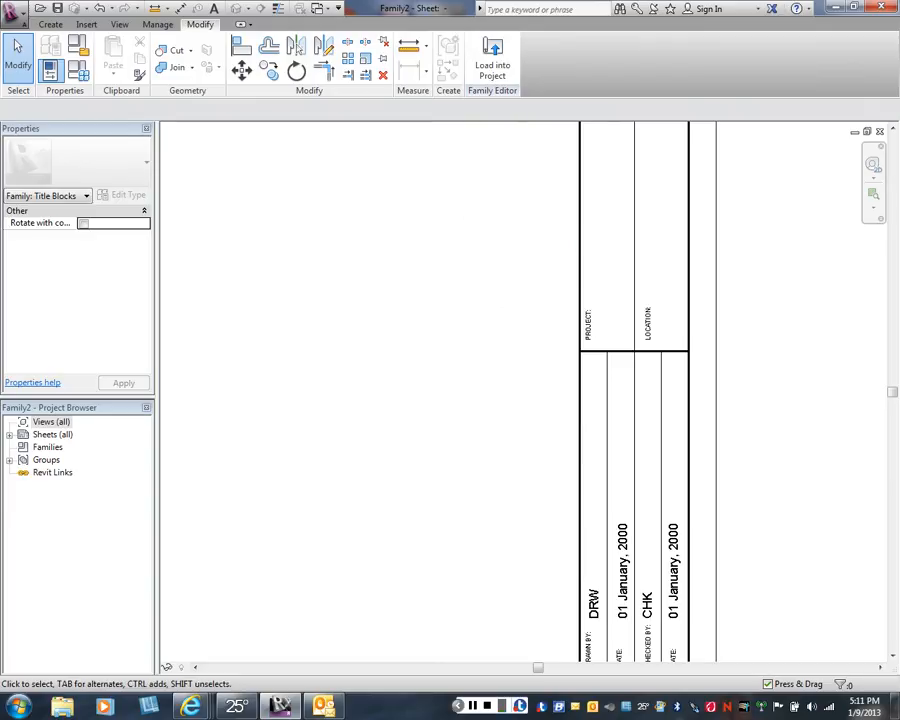
# Place a label with the Project Name parameter in the empty area beside the title block
pyautogui.click(50, 24)
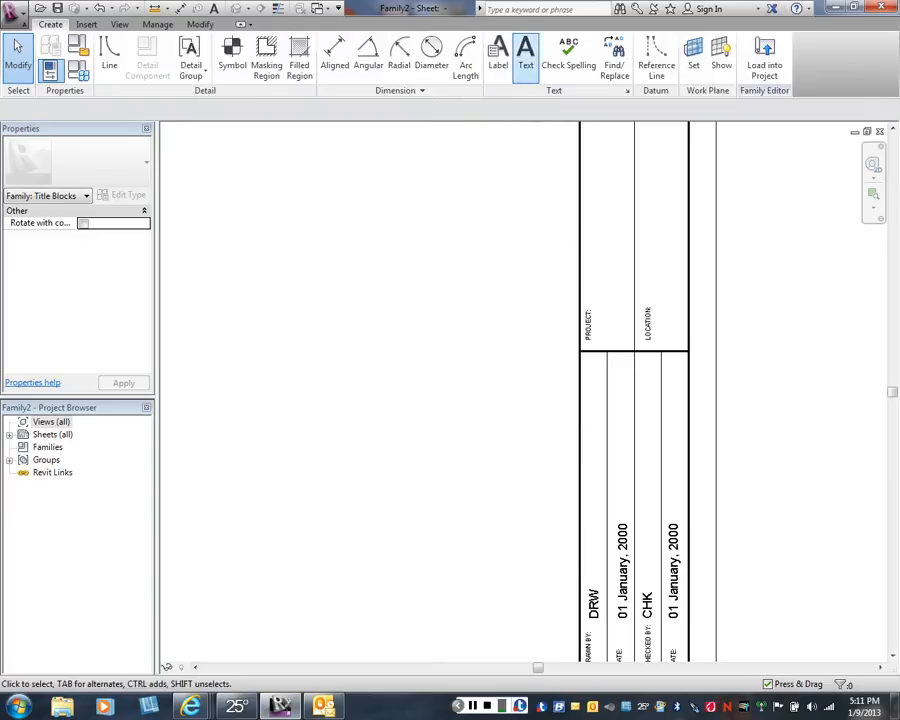
pyautogui.click(496, 44)
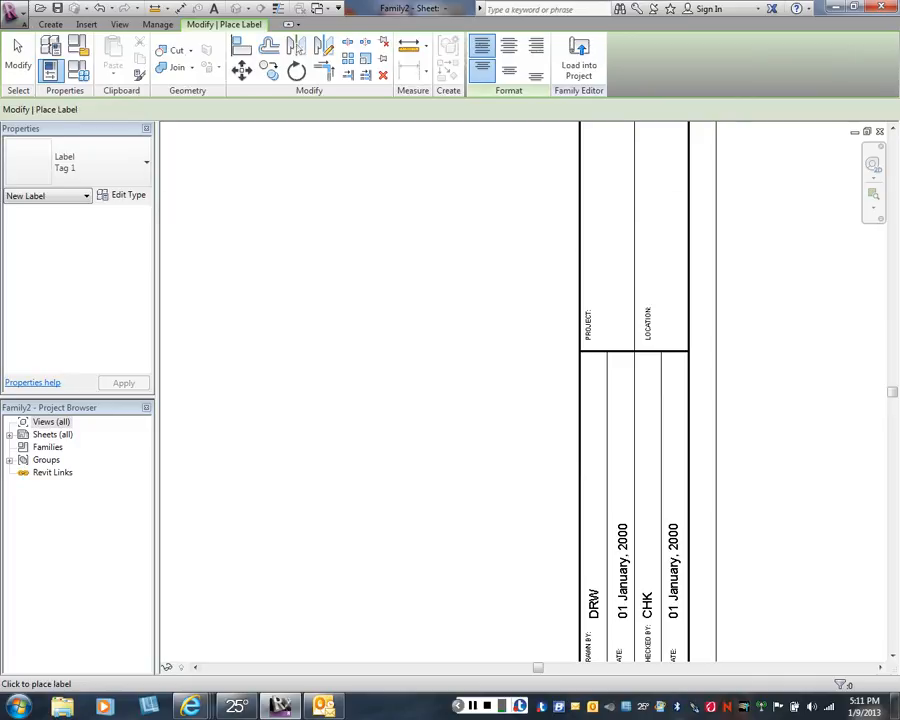
pyautogui.click(402, 290)
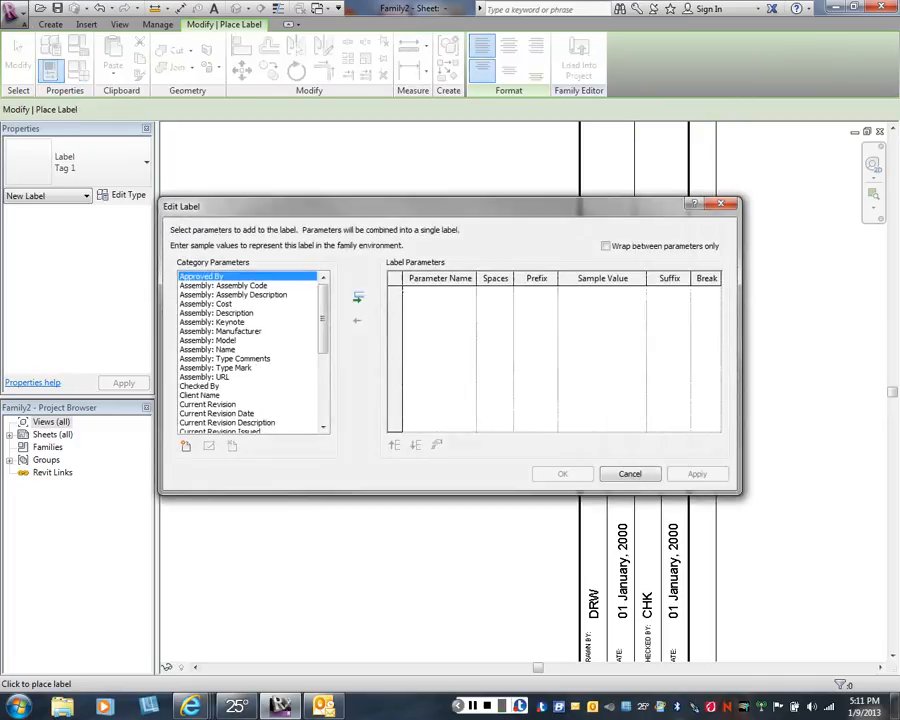
pyautogui.scroll(-3, 250, 350)
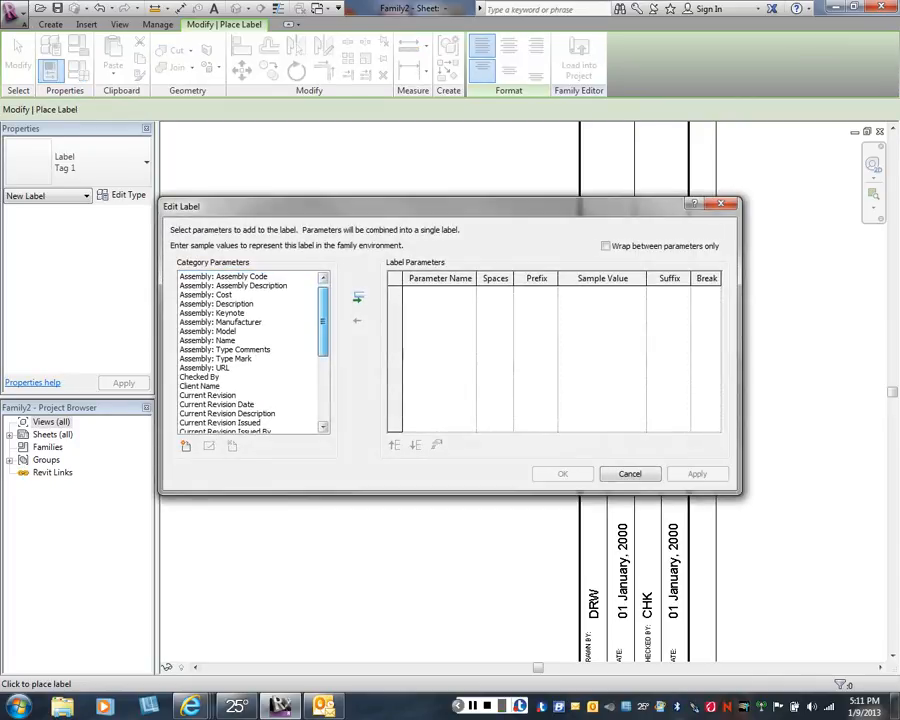
pyautogui.scroll(-3, 253, 350)
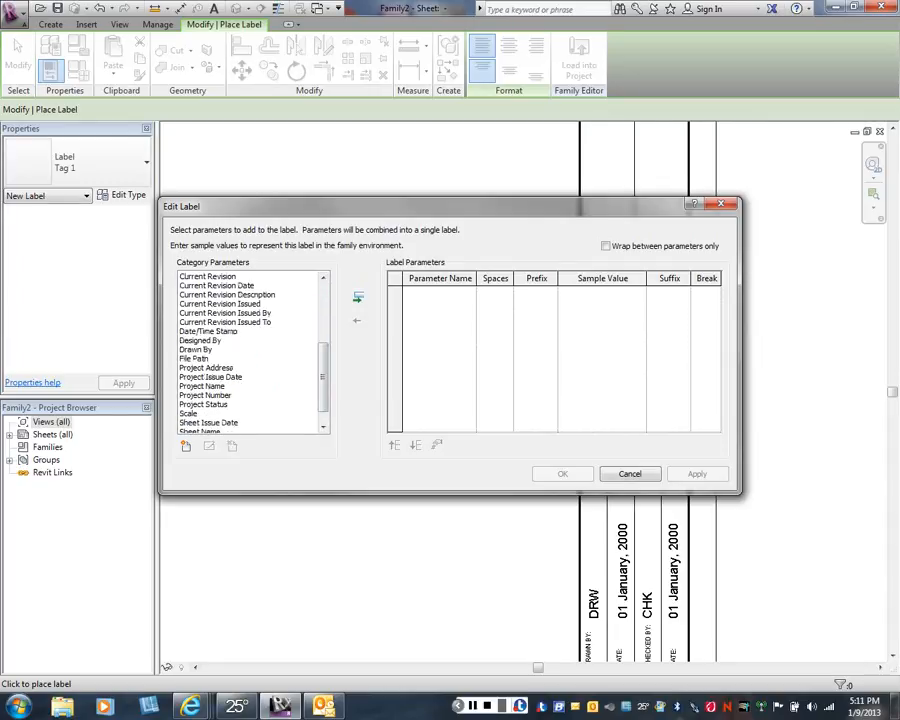
pyautogui.click(203, 386)
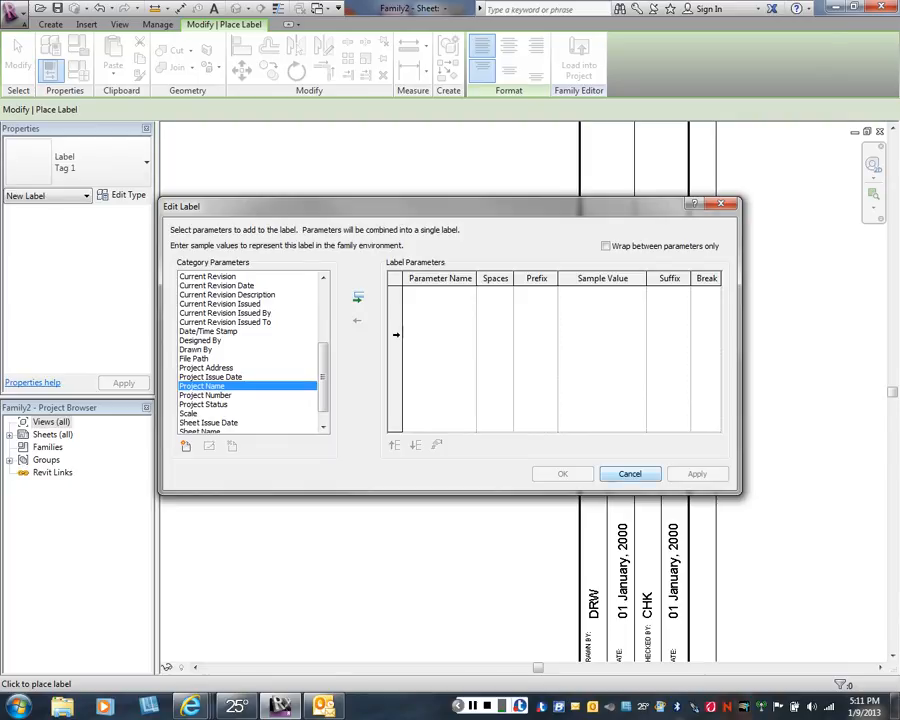
pyautogui.click(358, 297)
pyautogui.click(698, 474)
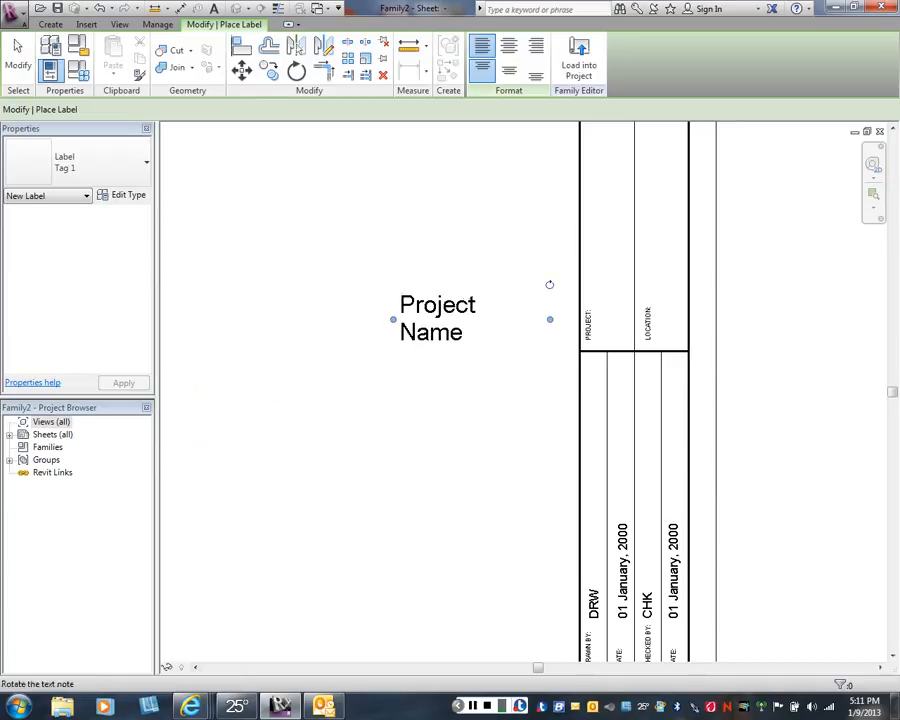
# Rotate the Project Name label 90 degrees to read upward and move it into the column above PROJECT:
pyautogui.moveTo(549, 284); pyautogui.dragTo(437, 241)
pyautogui.rightClick(448, 411)
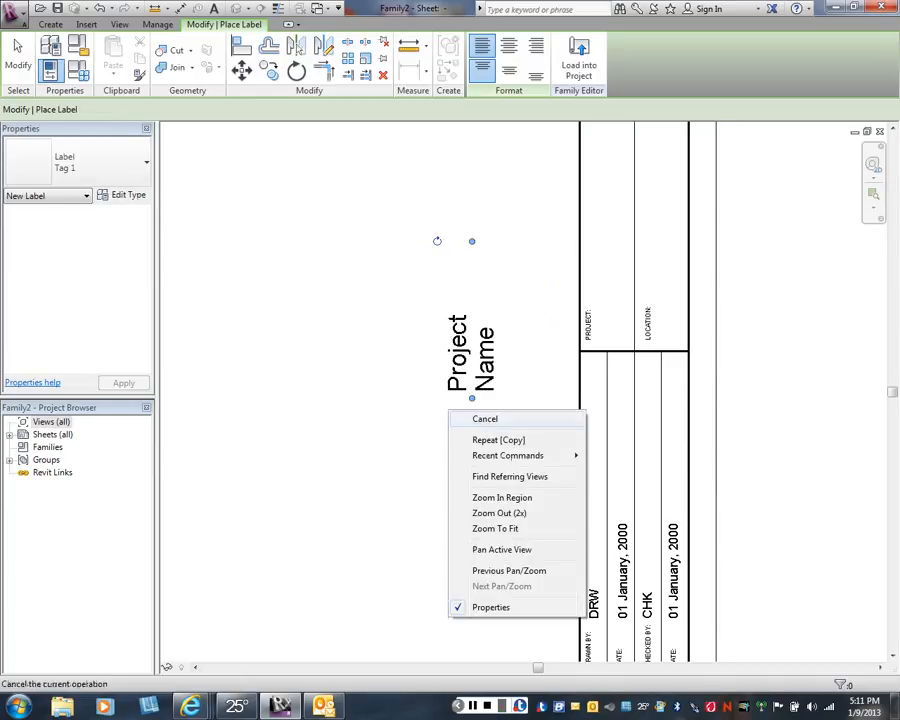
pyautogui.click(485, 419)
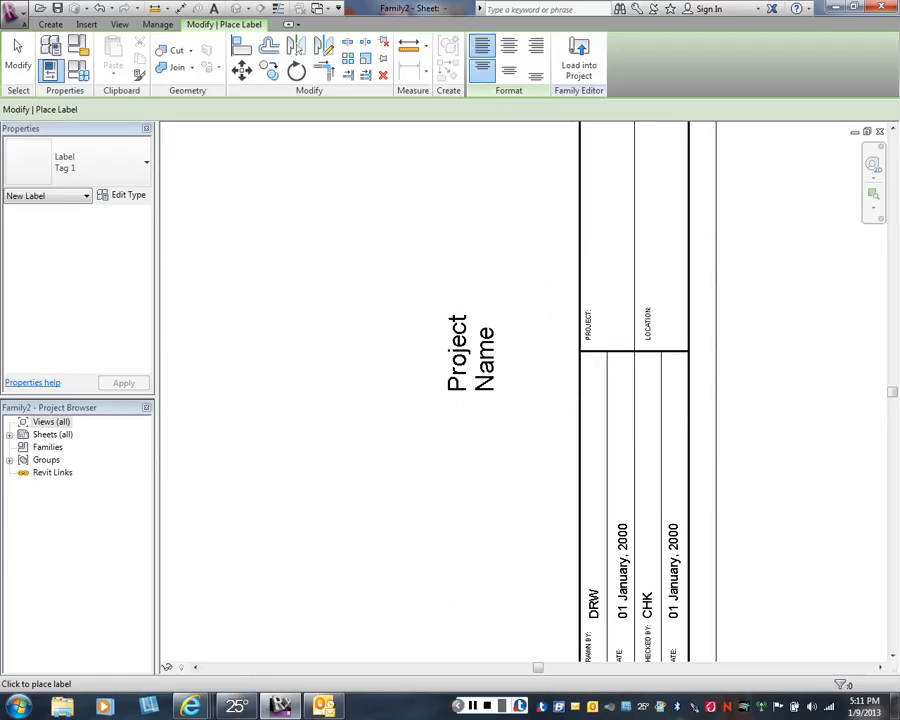
pyautogui.rightClick(352, 381)
pyautogui.click(364, 387)
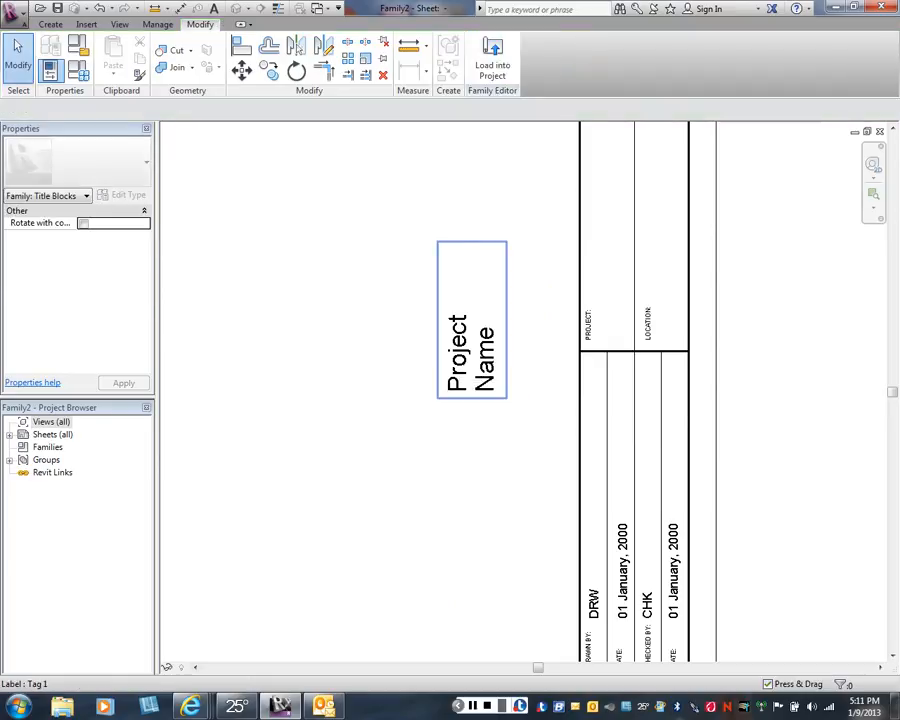
pyautogui.moveTo(472, 320); pyautogui.dragTo(606, 222)
pyautogui.press('Escape')
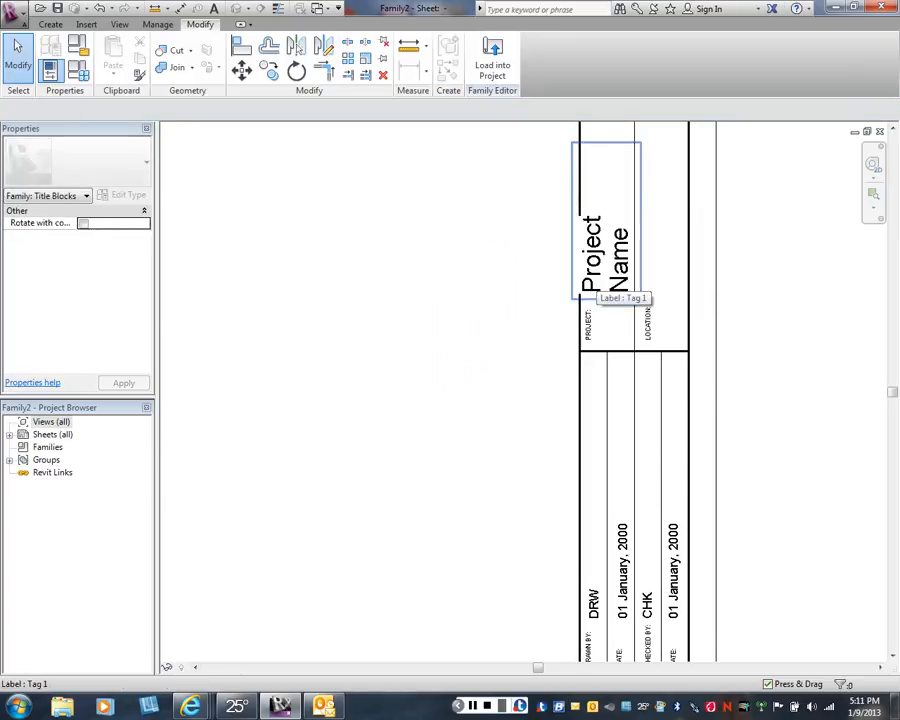
# Lengthen the Project Name label's box to fit its text on one line and shift it inside the PROJECT: column
pyautogui.scroll(-2, 442, 281)
pyautogui.moveTo(440, 281); pyautogui.dragTo(440, 386, button='middle')
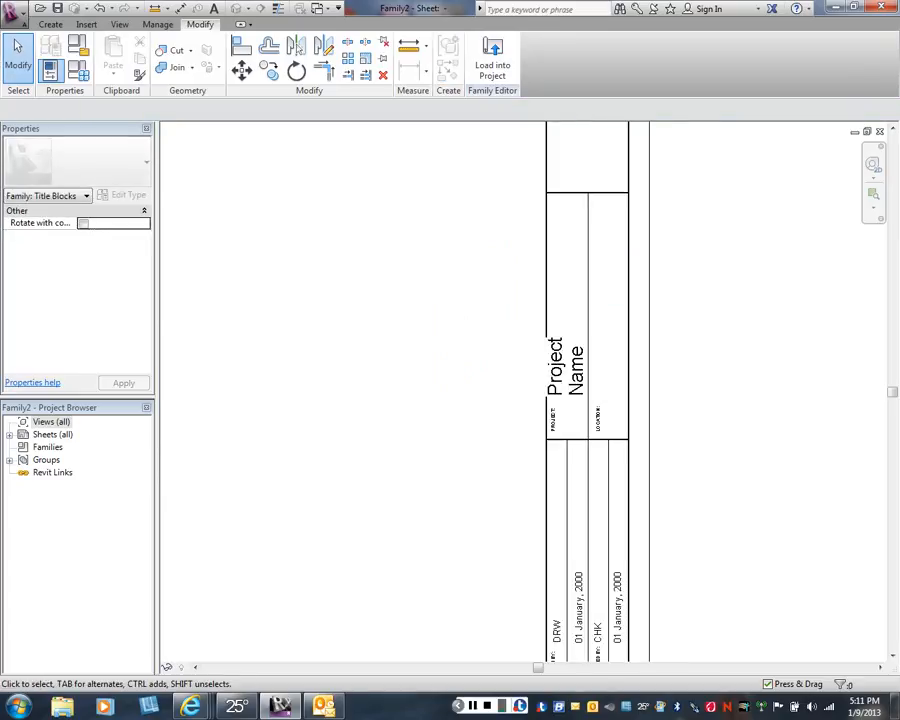
pyautogui.click(566, 345)
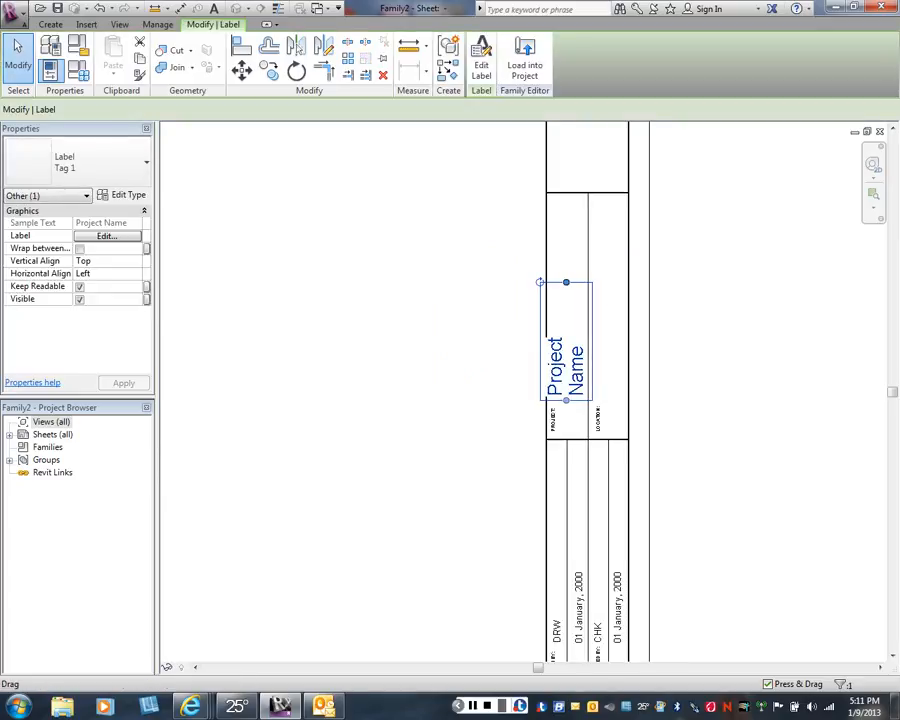
pyautogui.moveTo(566, 345); pyautogui.dragTo(560, 265)
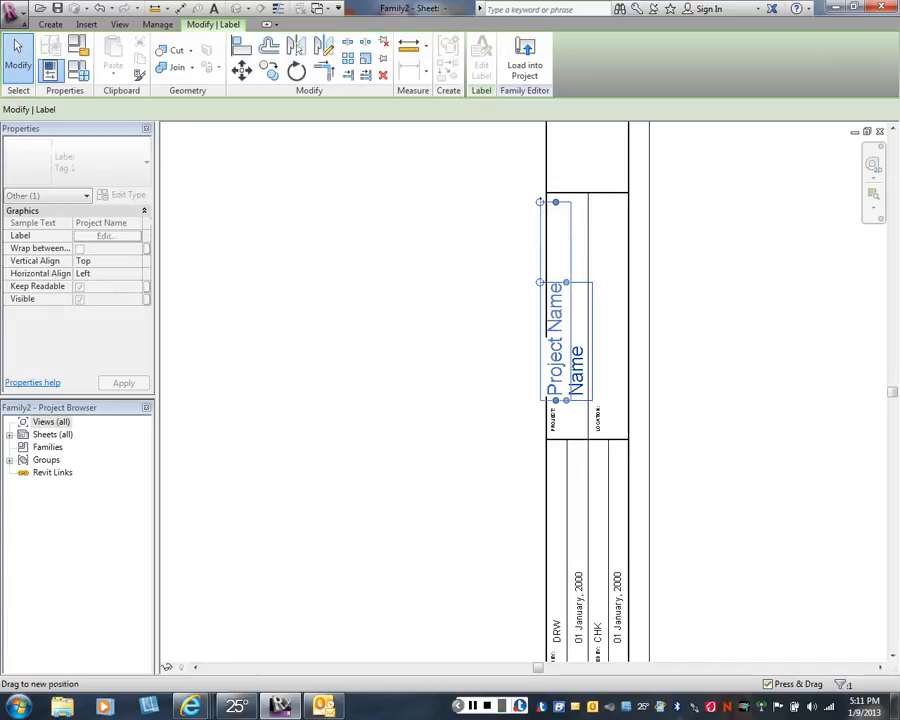
pyautogui.moveTo(564, 202); pyautogui.dragTo(564, 201)
pyautogui.click(604, 290)
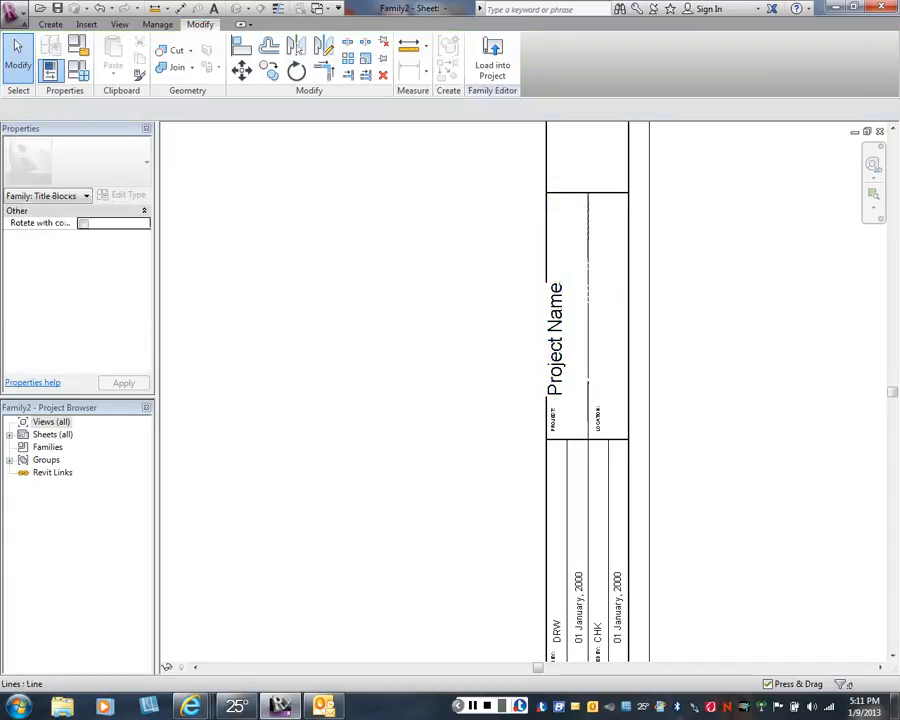
pyautogui.click(557, 335)
pyautogui.moveTo(557, 335); pyautogui.dragTo(570, 335)
pyautogui.press('Escape')
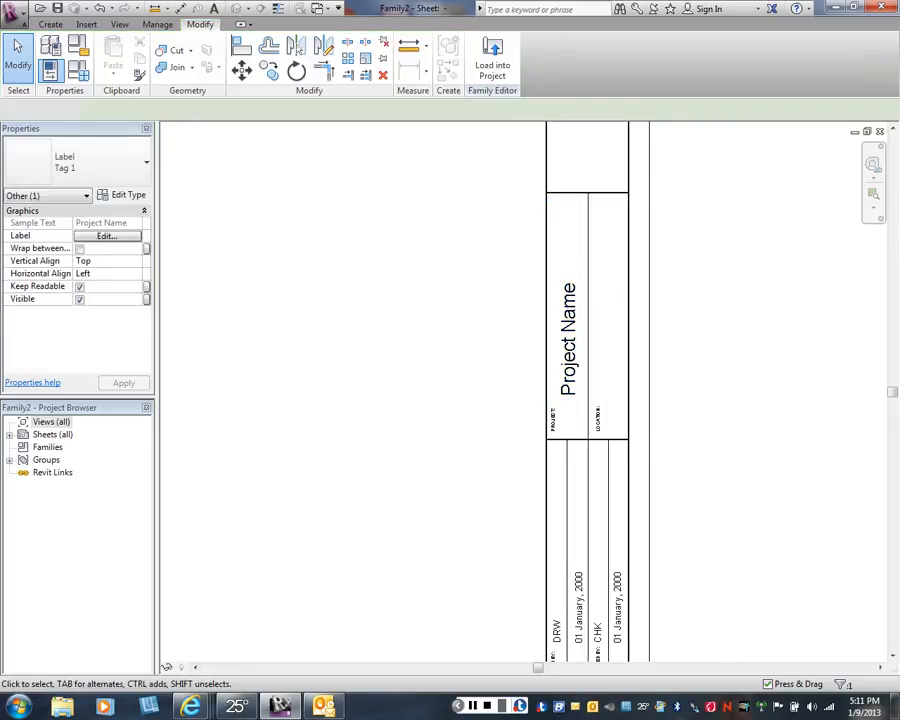
# Change the Project Name label's type to Tag 2
pyautogui.click(570, 335)
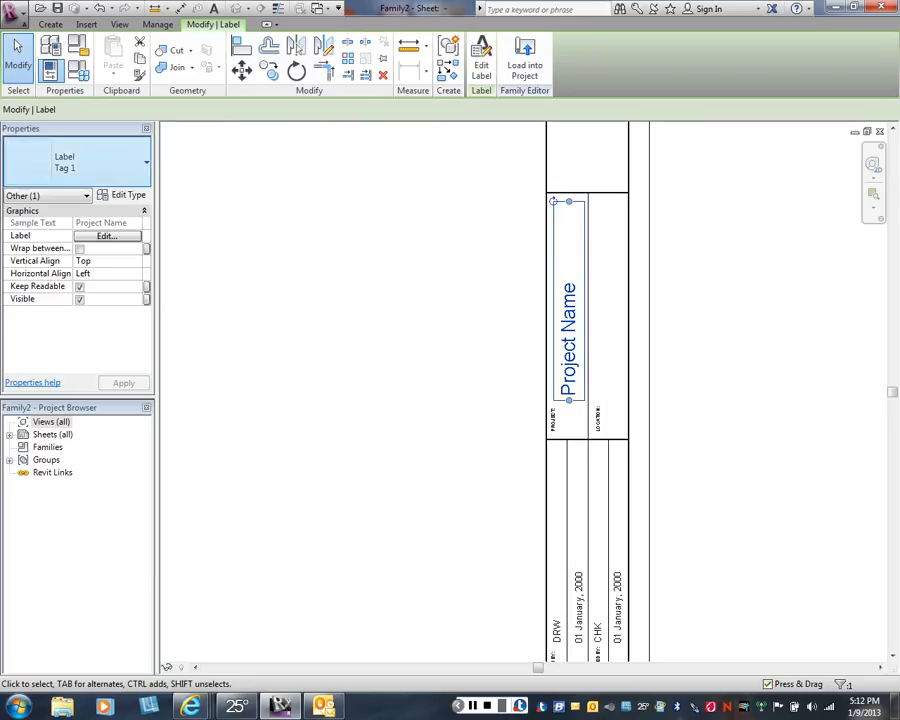
pyautogui.click(75, 162)
pyautogui.click(40, 227)
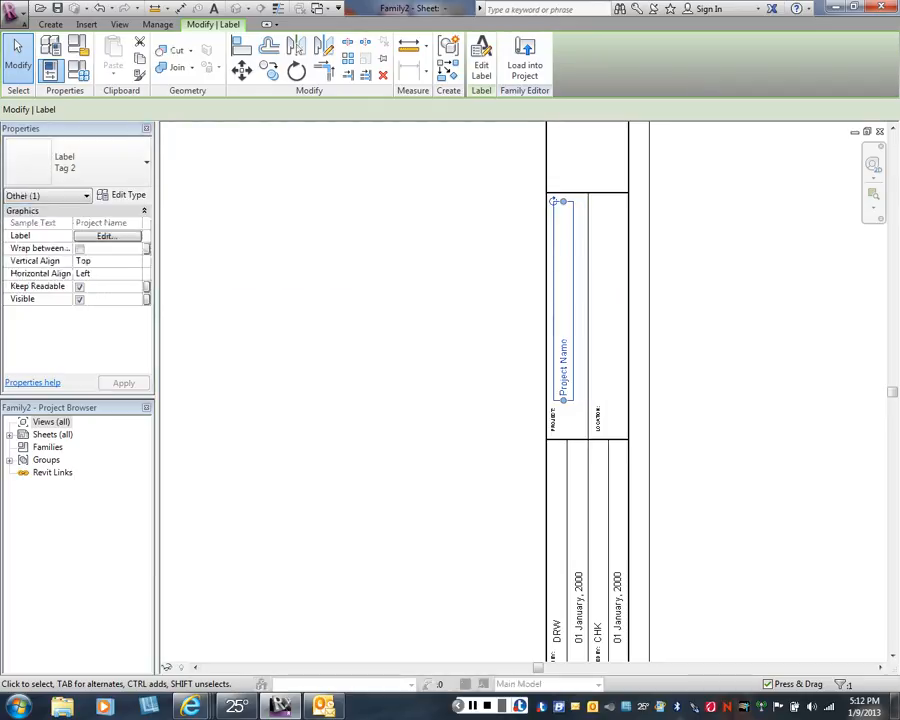
pyautogui.press('Escape')
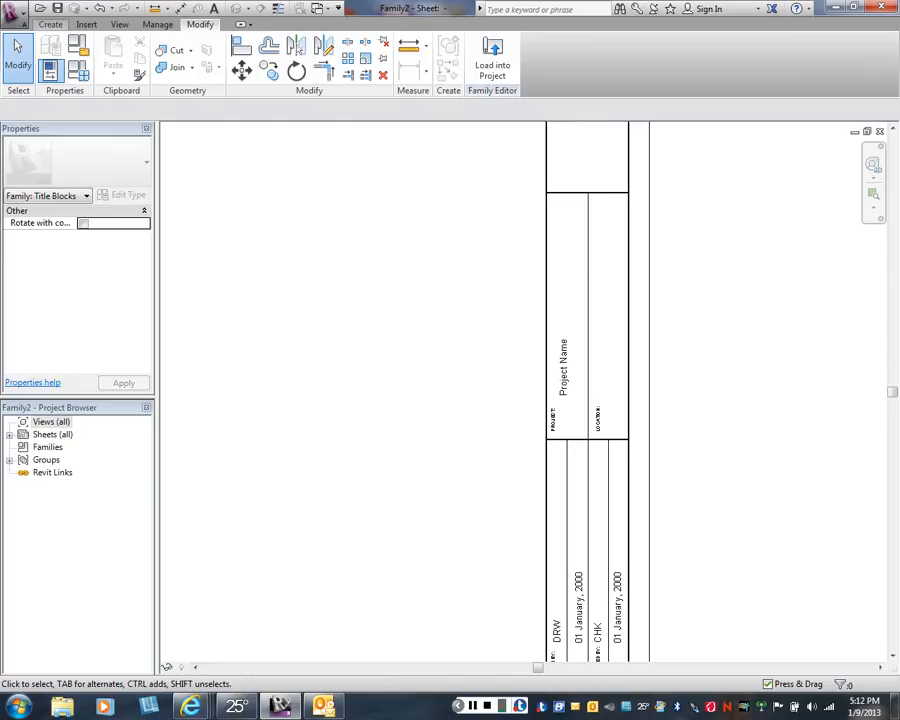
# Place another label with the Project Address parameter in the empty area beside the title block
pyautogui.click(50, 24)
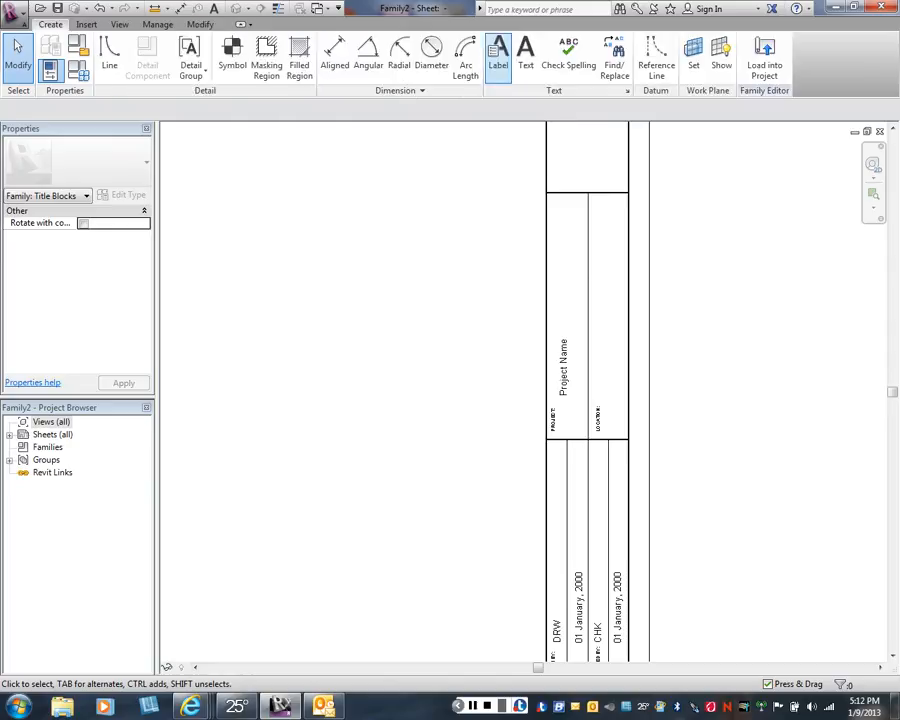
pyautogui.click(498, 55)
pyautogui.click(605, 368)
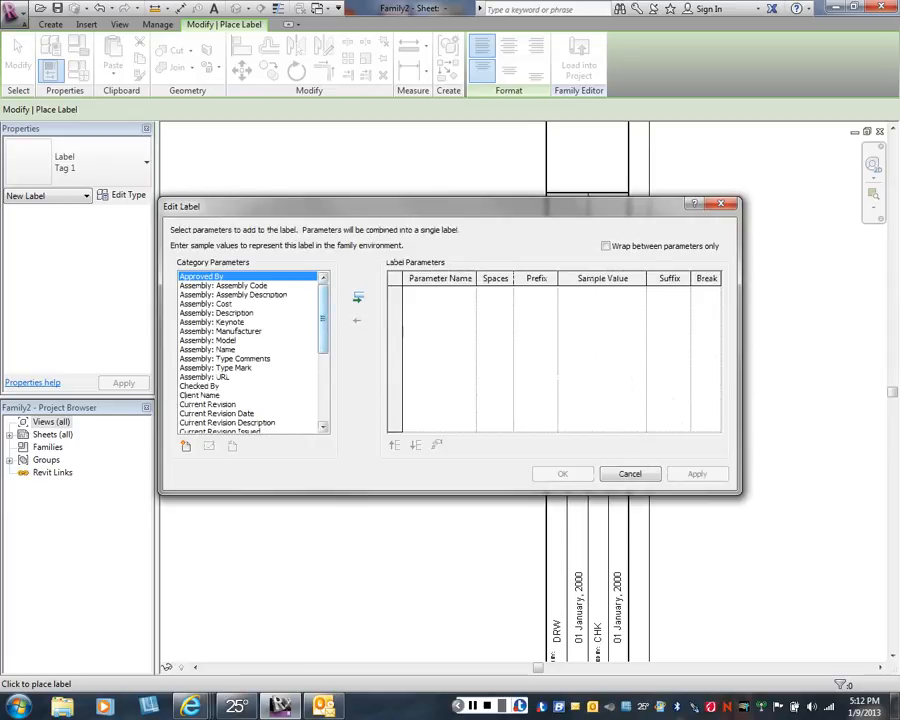
pyautogui.scroll(-1, 250, 350)
pyautogui.scroll(-3, 250, 350)
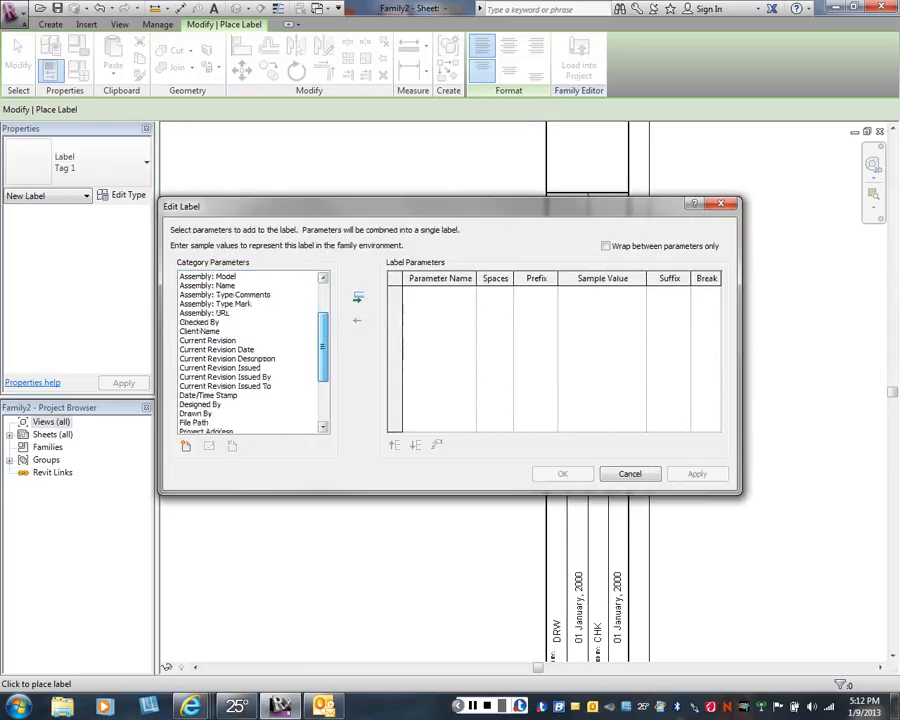
pyautogui.moveTo(323, 369); pyautogui.dragTo(323, 373)
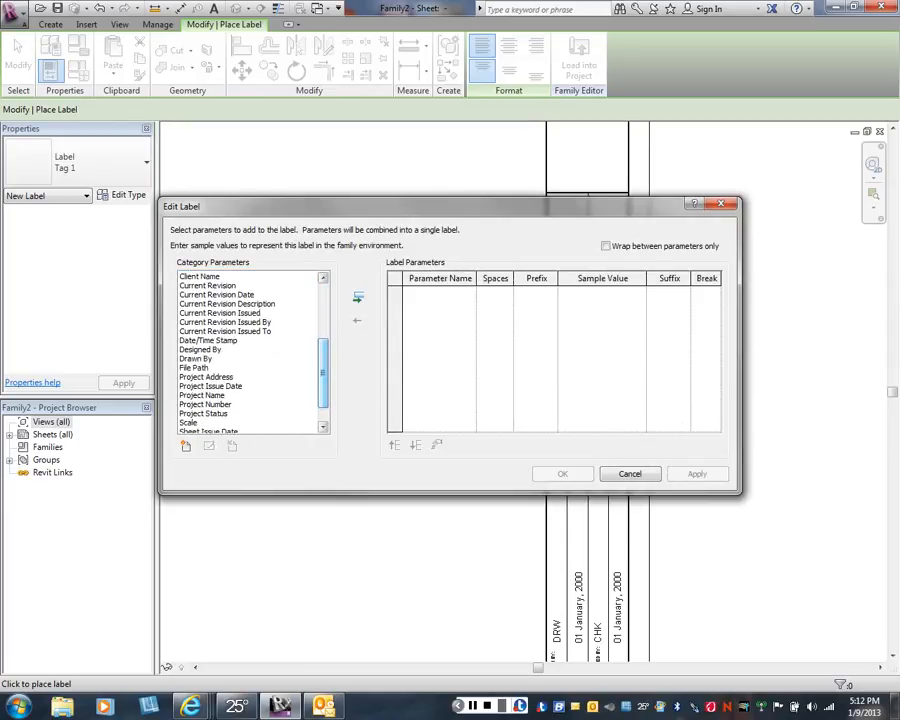
pyautogui.click(207, 377)
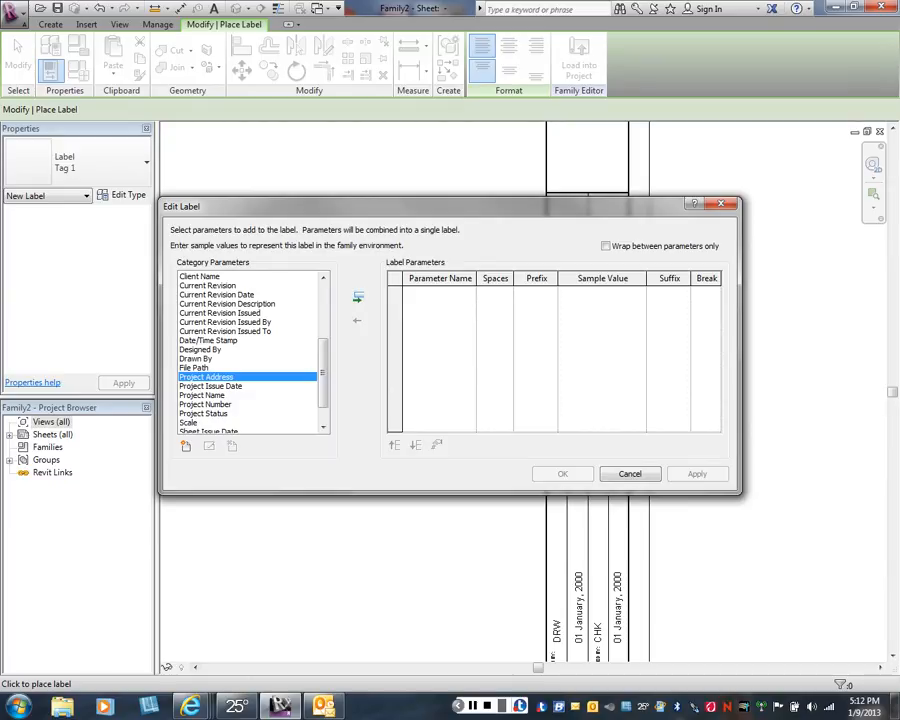
pyautogui.click(358, 297)
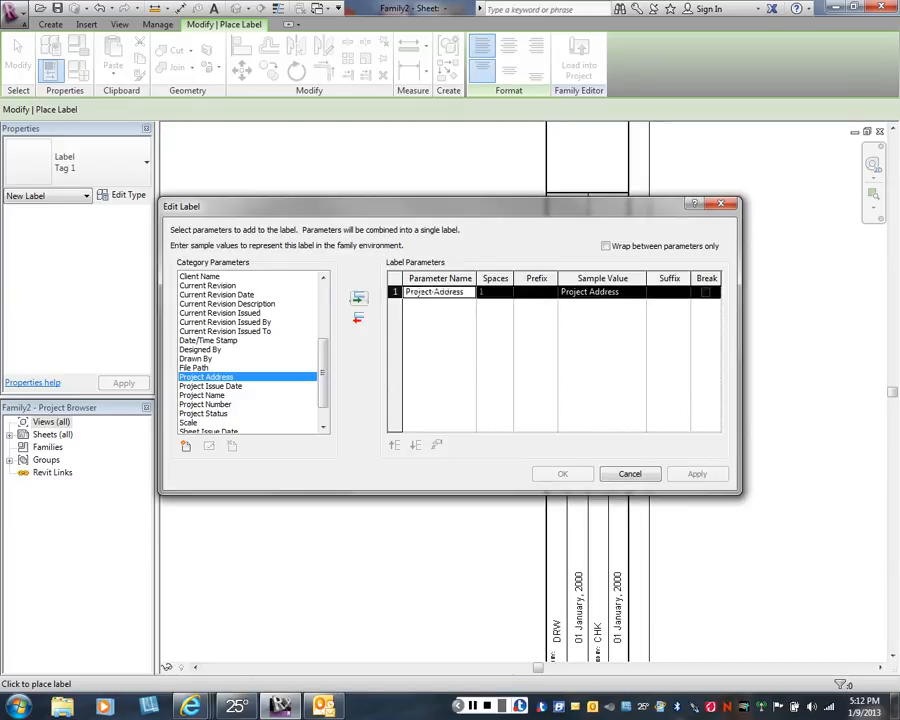
pyautogui.click(697, 474)
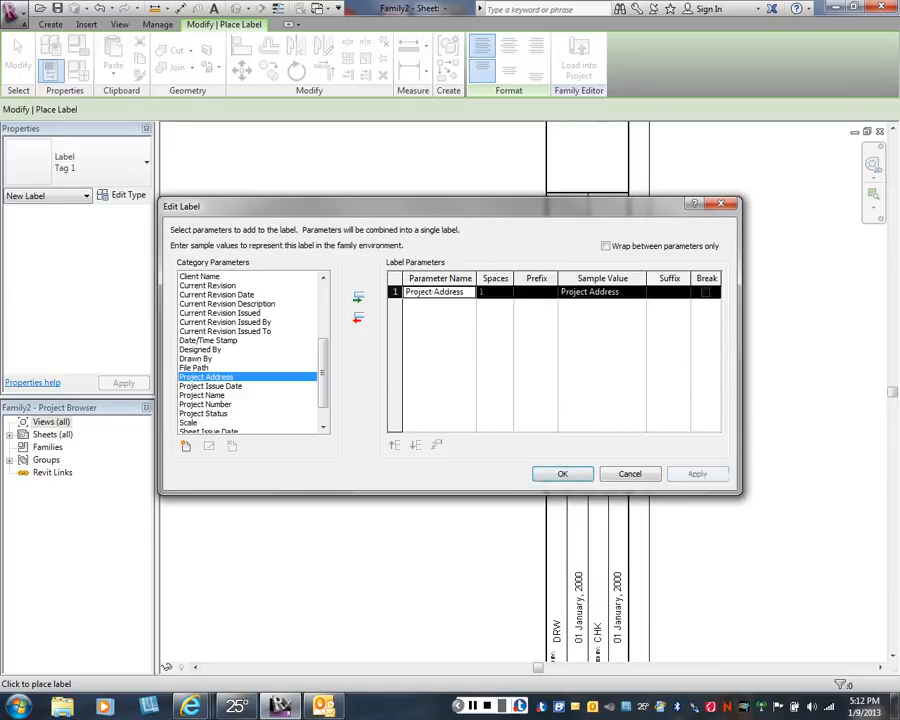
pyautogui.click(563, 474)
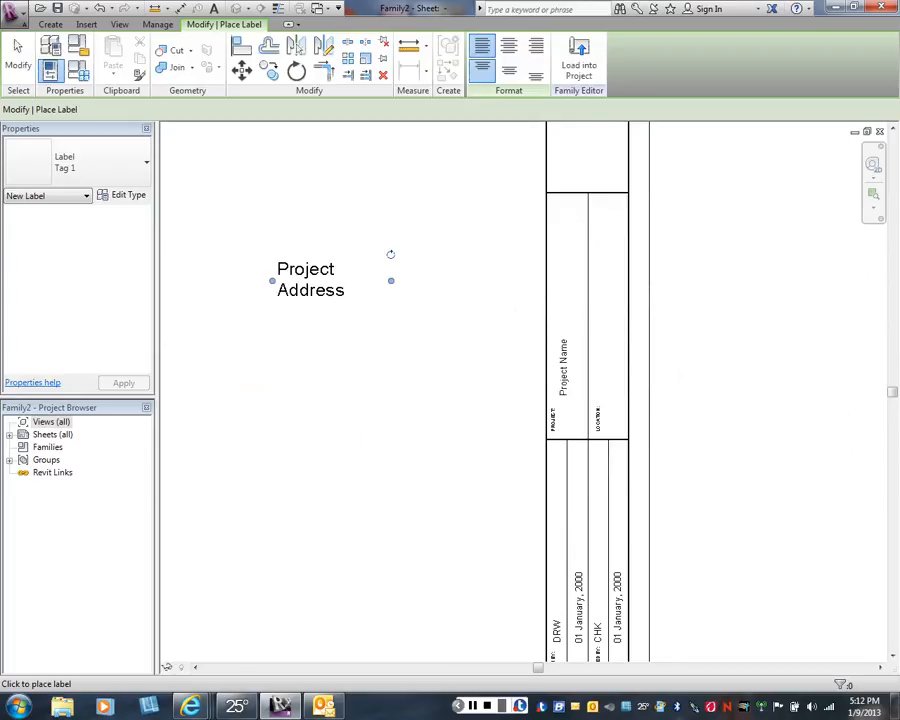
# Finish label placement and change the Project Address label's type to Tag 2
pyautogui.rightClick(282, 328)
pyautogui.click(312, 336)
pyautogui.press('Escape')
pyautogui.click(300, 290)
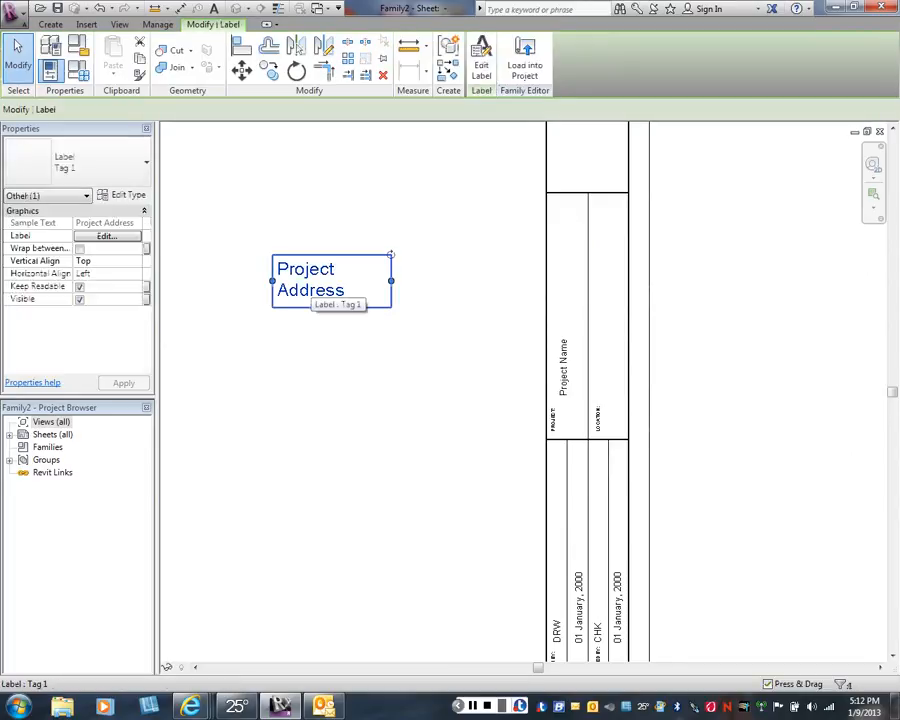
pyautogui.click(75, 162)
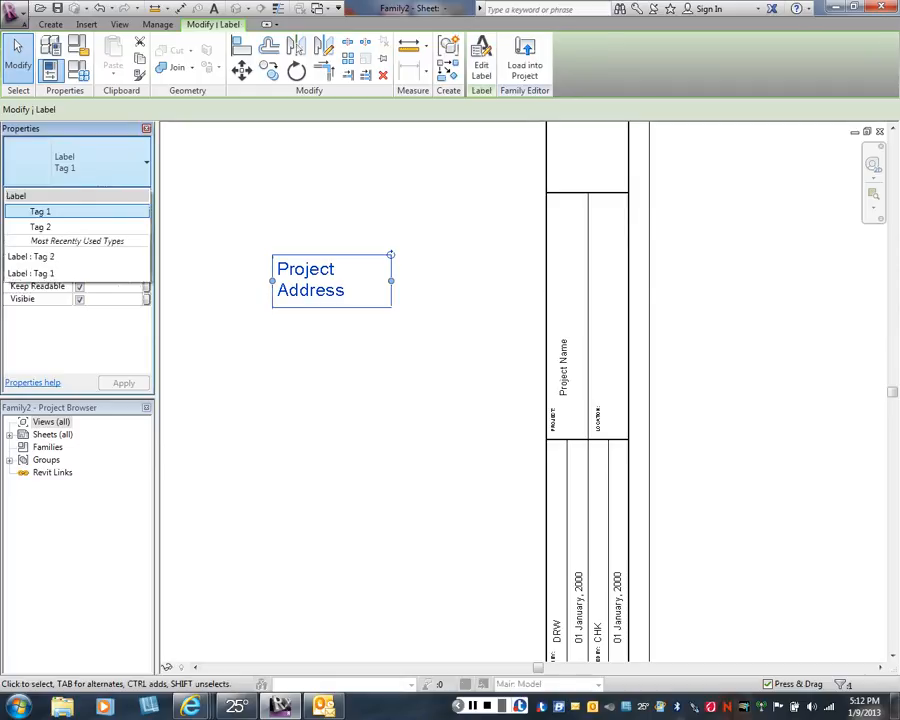
pyautogui.click(40, 226)
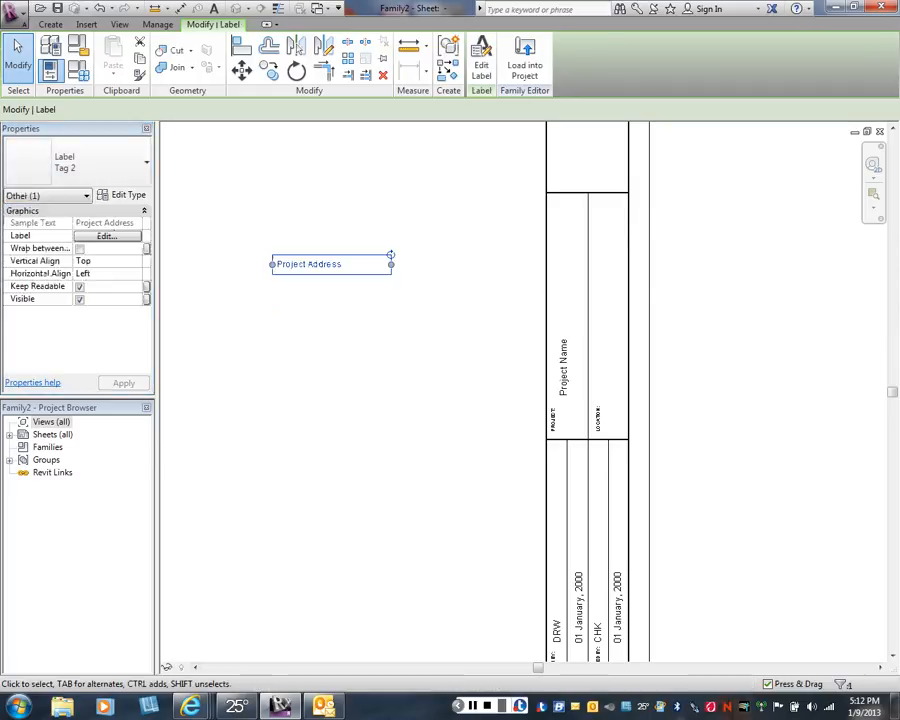
# Rotate the Project Address label 90 degrees to read upward and position it in the column above LOCATION:, level with Project Name
pyautogui.moveTo(390, 255); pyautogui.dragTo(322, 205)
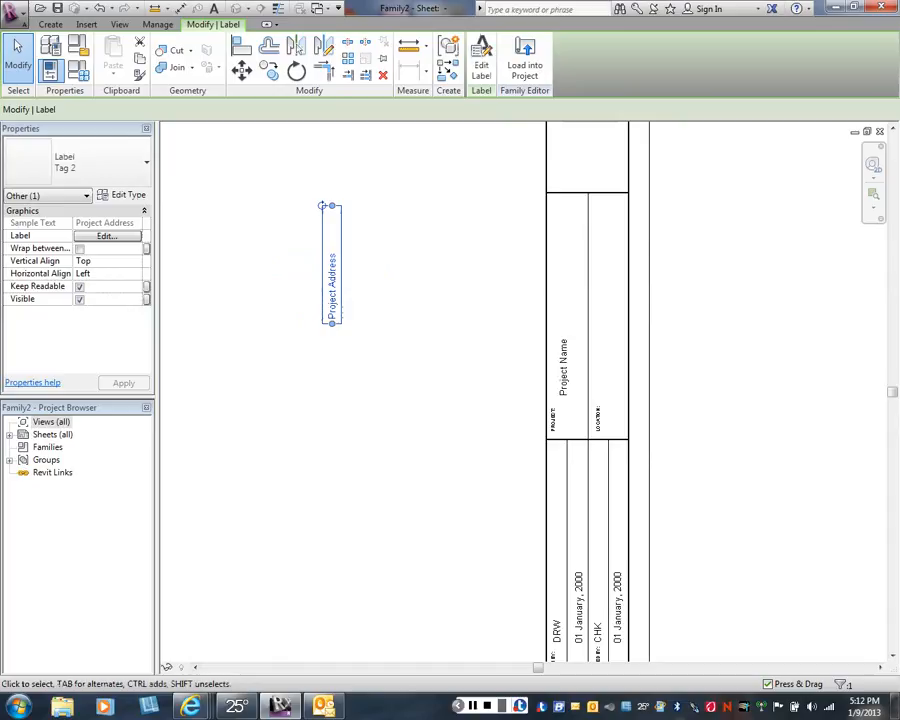
pyautogui.moveTo(572, 299); pyautogui.dragTo(610, 341)
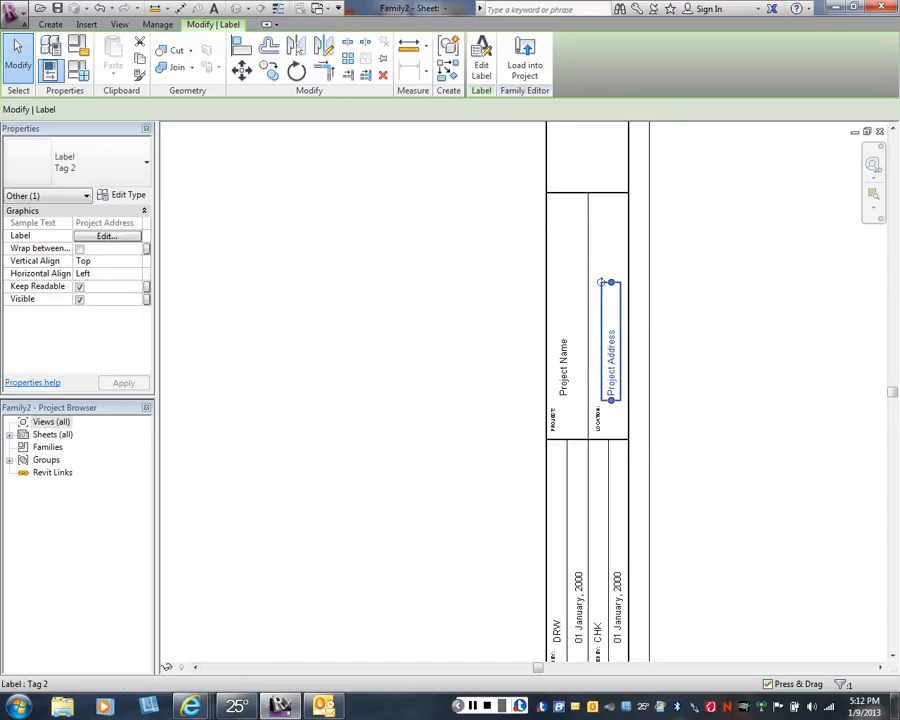
pyautogui.moveTo(605, 283); pyautogui.dragTo(590, 283)
pyautogui.press('Escape')
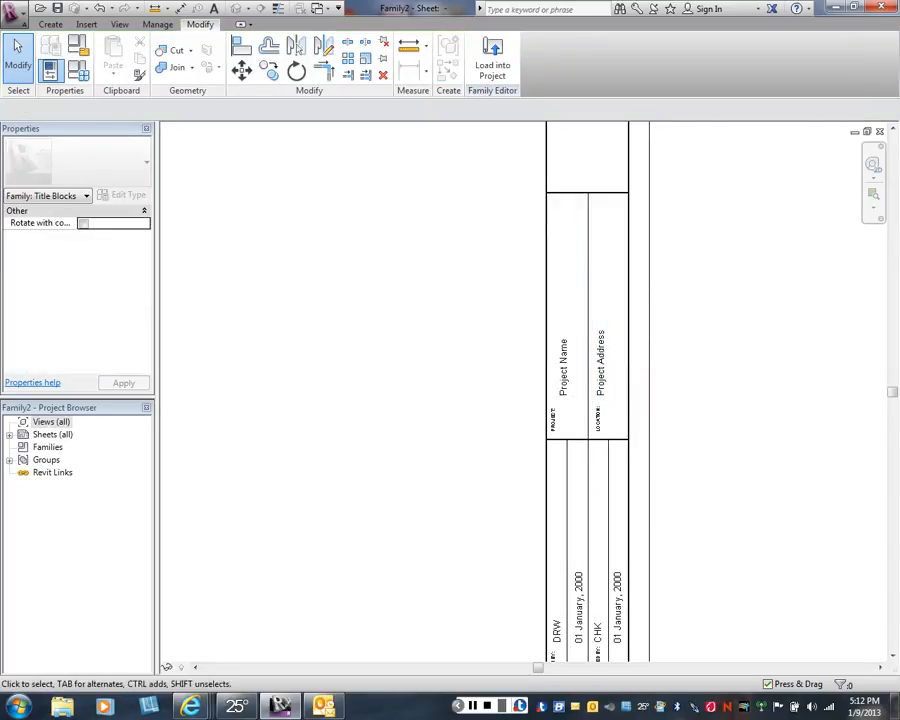
pyautogui.scroll(-2, 472, 377)
pyautogui.moveTo(472, 377); pyautogui.dragTo(454, 467, button='middle')
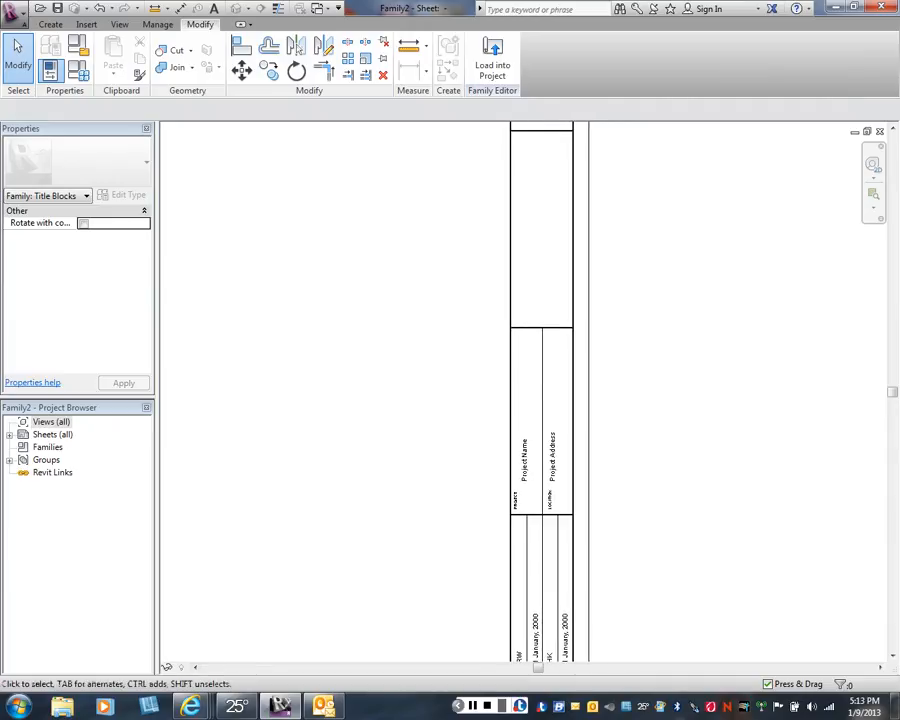
pyautogui.scroll(-2, 437, 387)
pyautogui.moveTo(437, 387); pyautogui.dragTo(508, 389, button='middle')
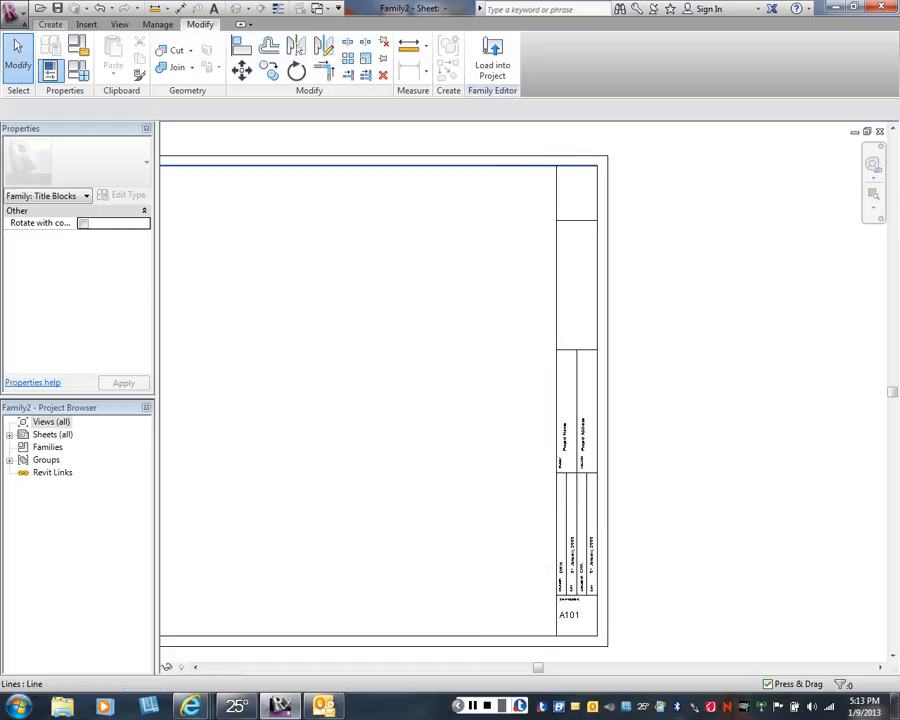
# Start a text note with the Text Note 1 type and duplicate that type as Text Note 3
pyautogui.click(50, 24)
pyautogui.click(526, 56)
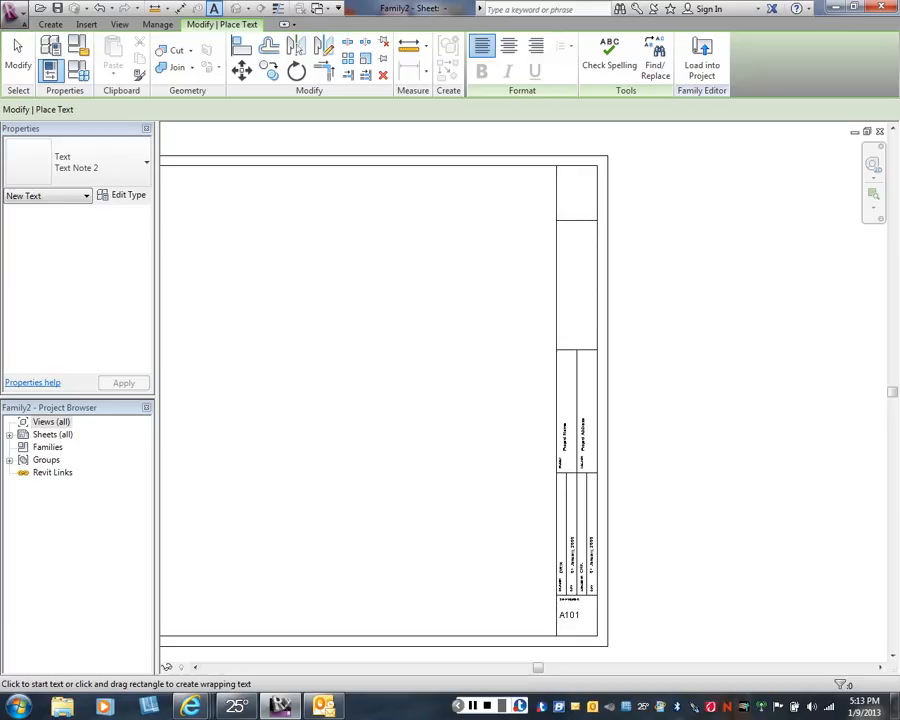
pyautogui.click(140, 172)
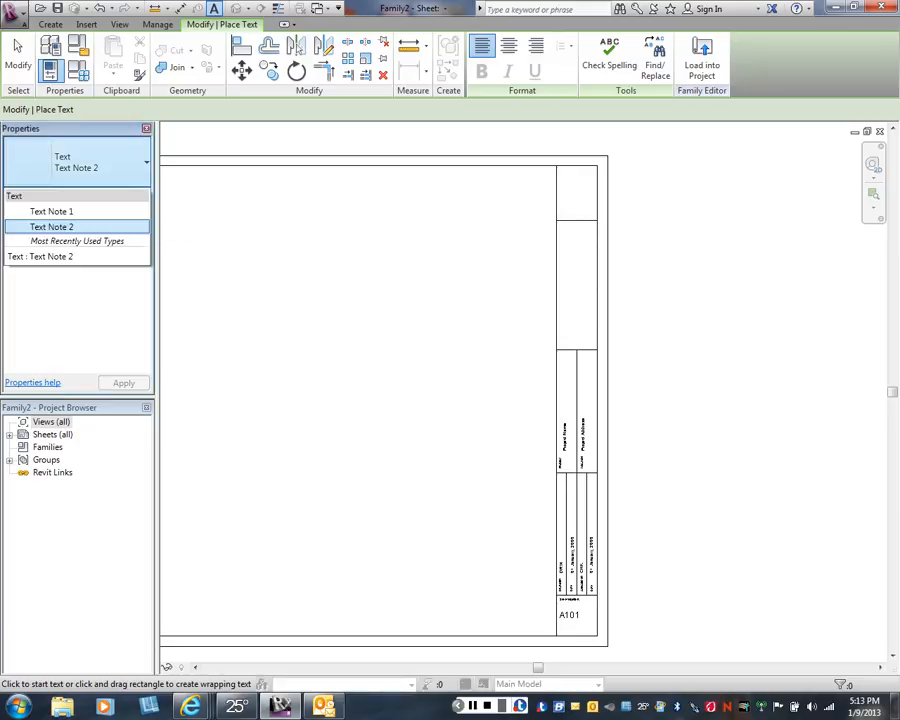
pyautogui.click(140, 168)
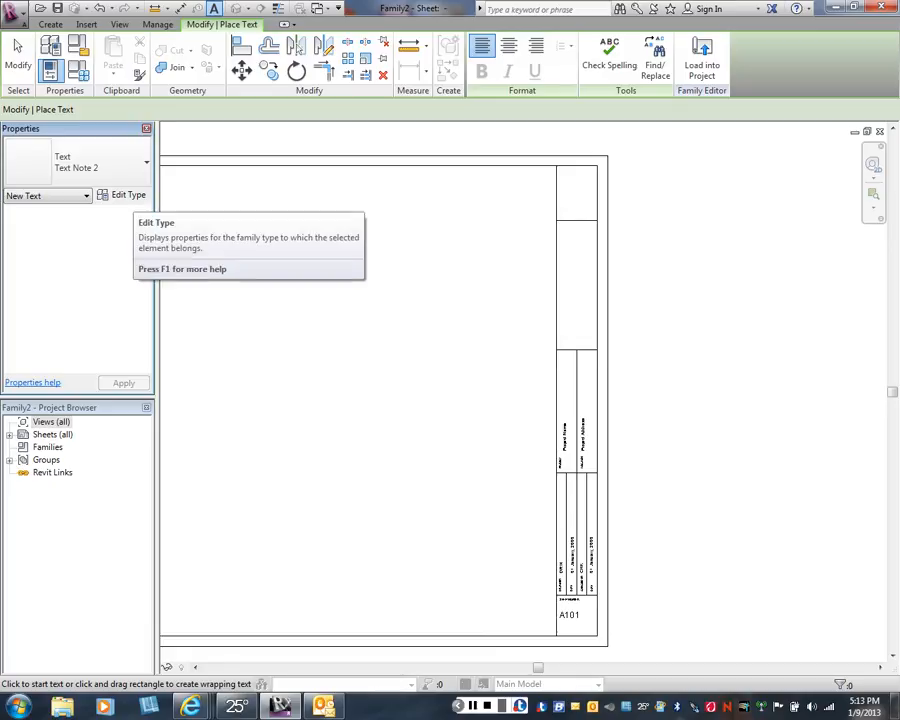
pyautogui.click(138, 165)
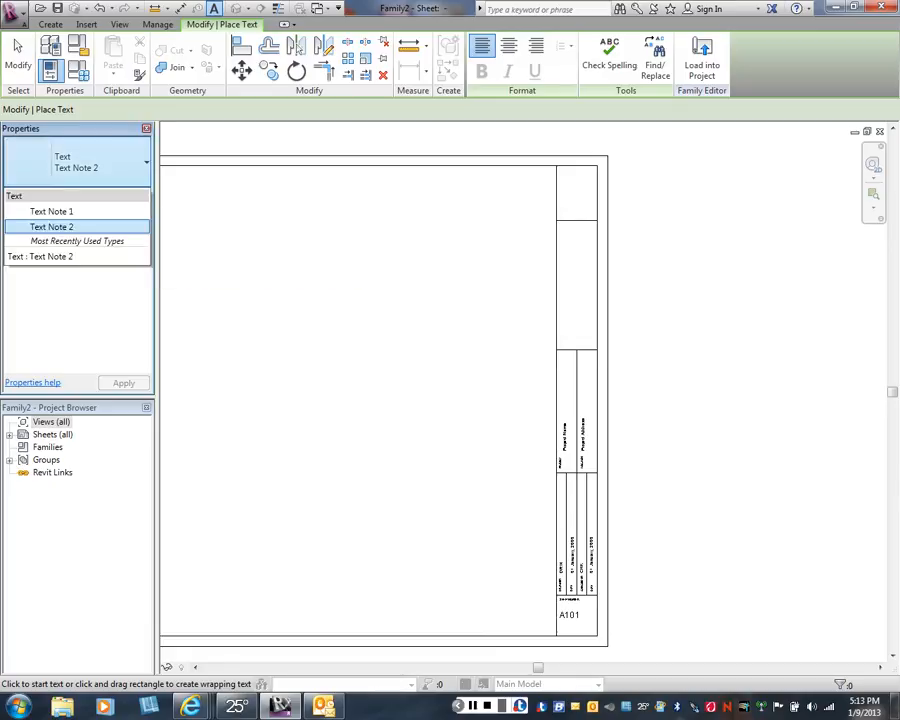
pyautogui.click(51, 211)
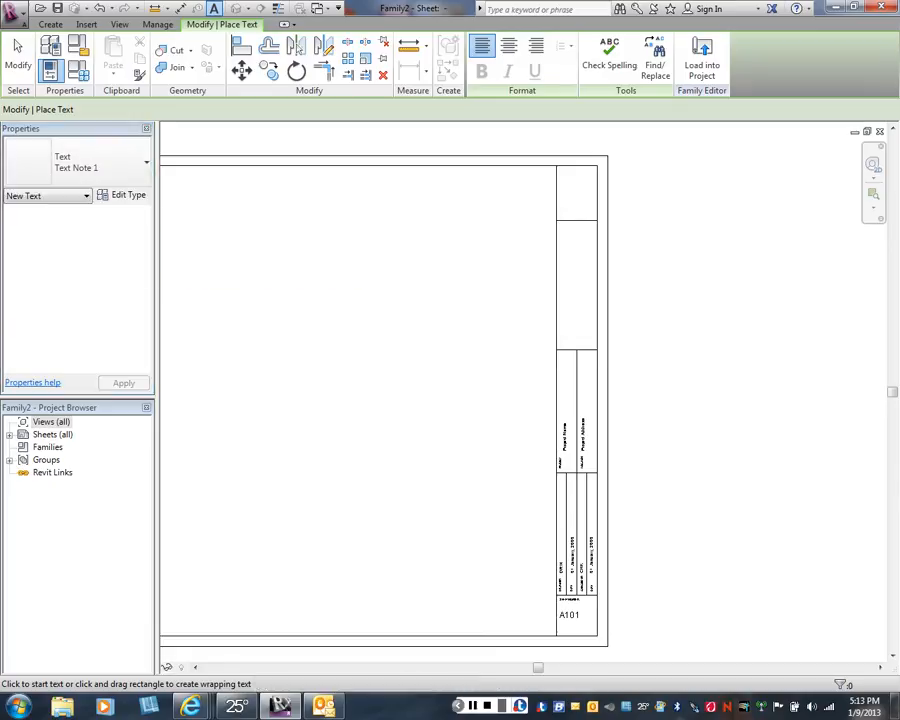
pyautogui.click(120, 195)
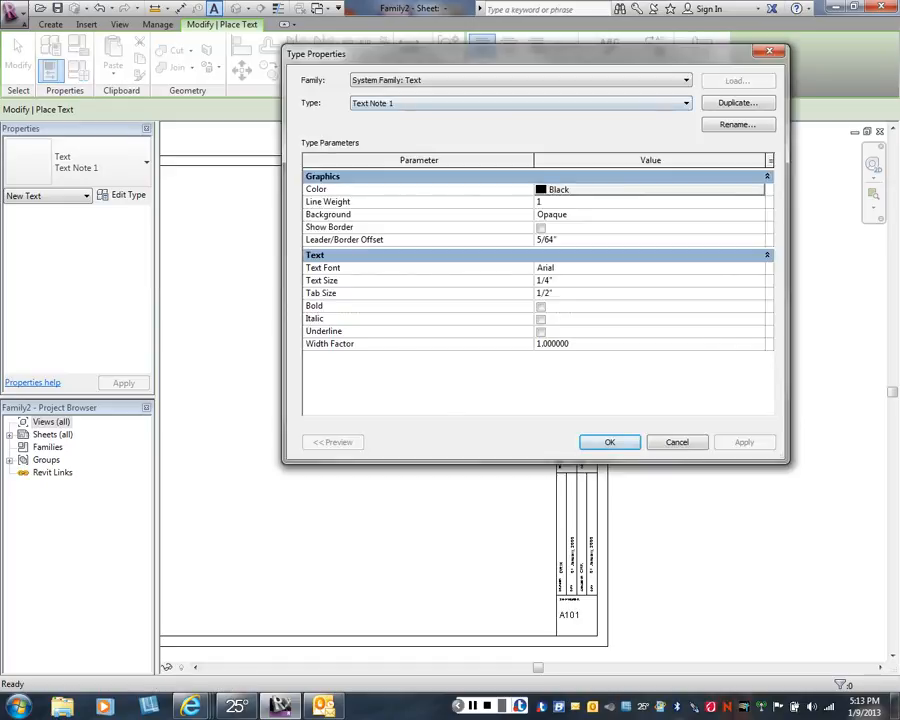
pyautogui.click(738, 102)
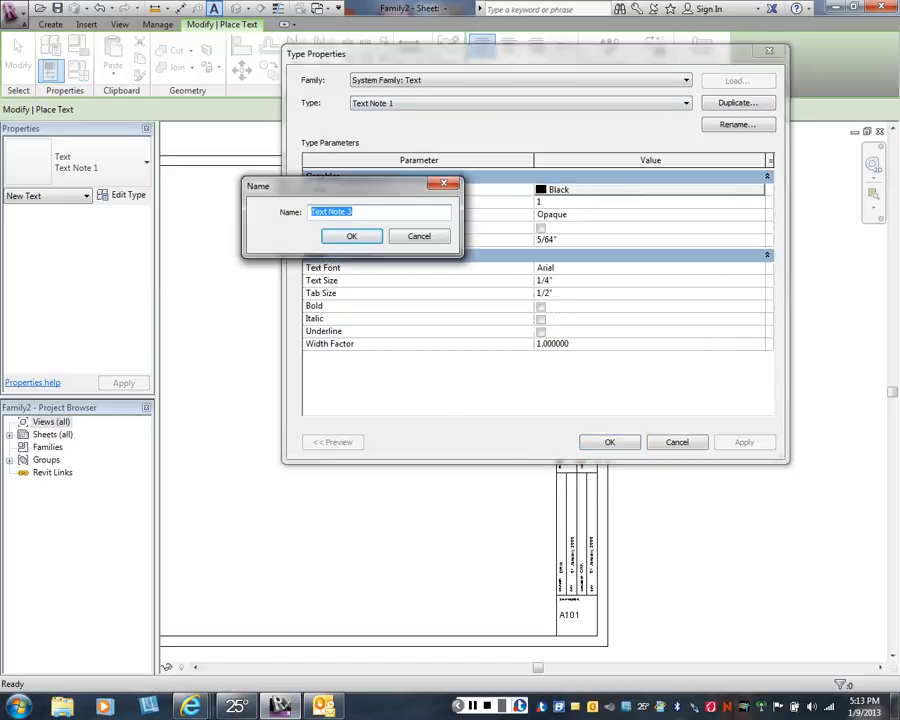
pyautogui.press('Return')
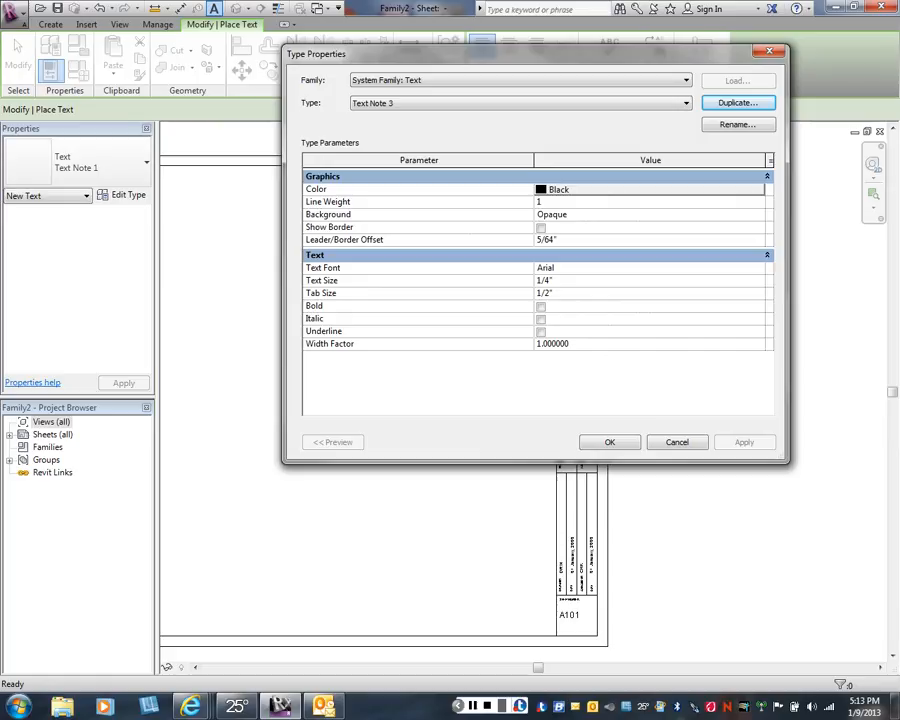
# Set the Text Note 3 type to 5/16" Arial Black with bold and italic enabled
pyautogui.click(547, 281)
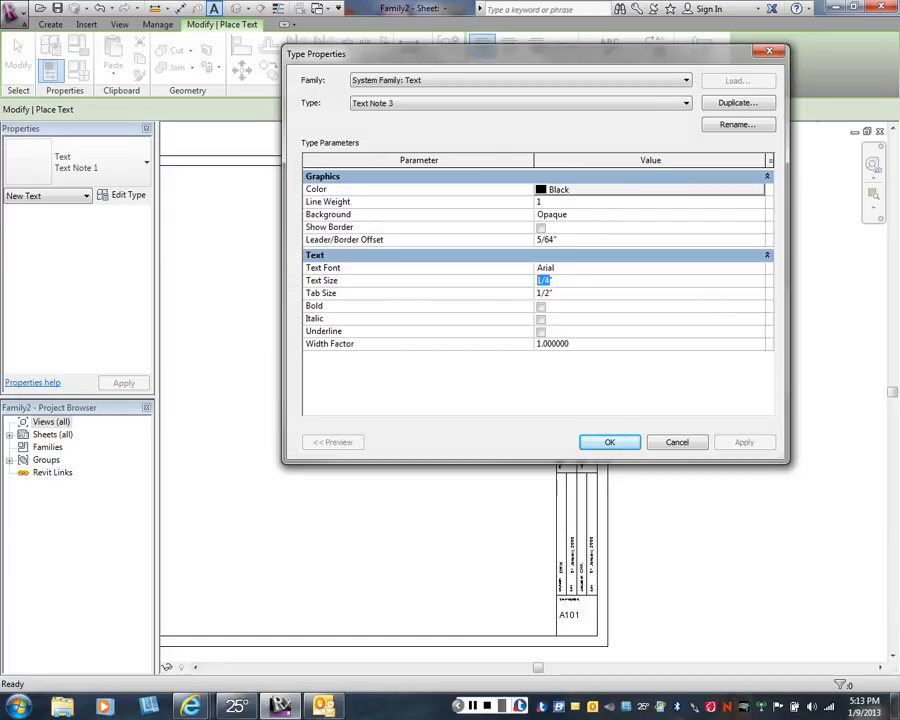
pyautogui.write('5/16')
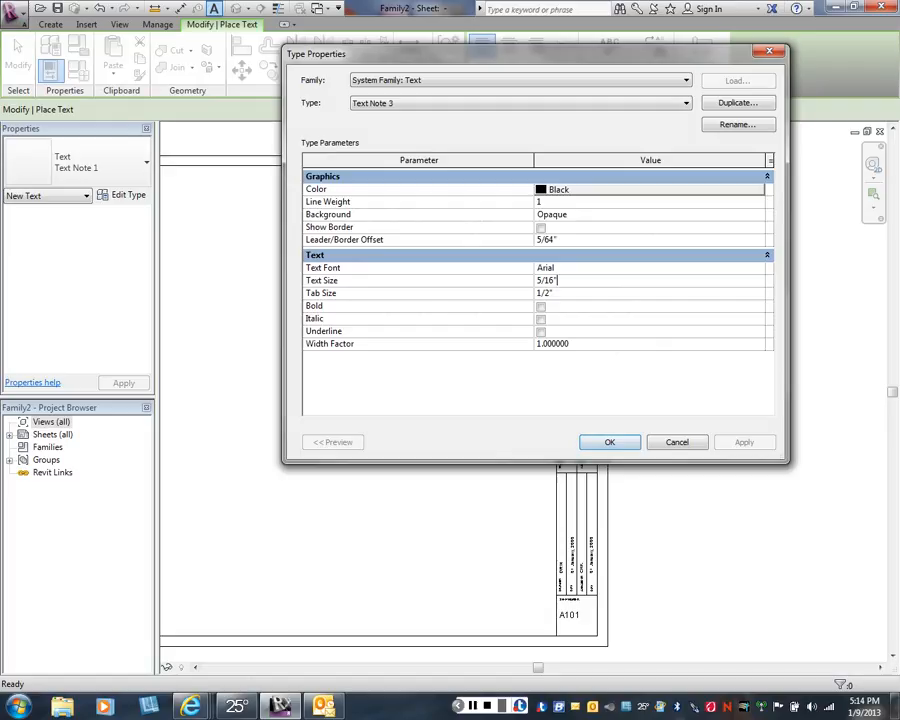
pyautogui.click(607, 267)
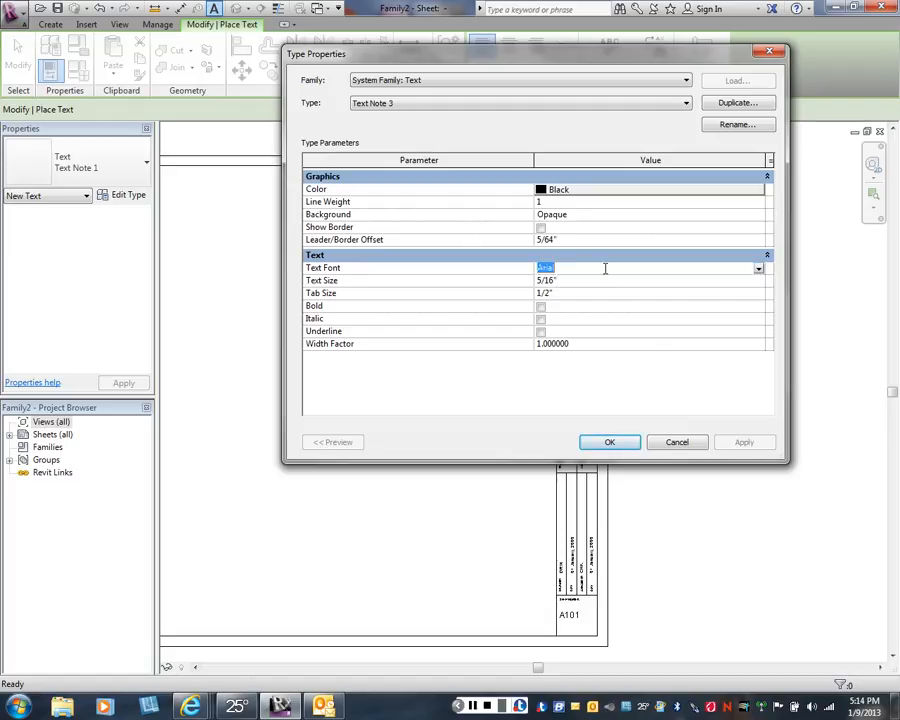
pyautogui.click(759, 268)
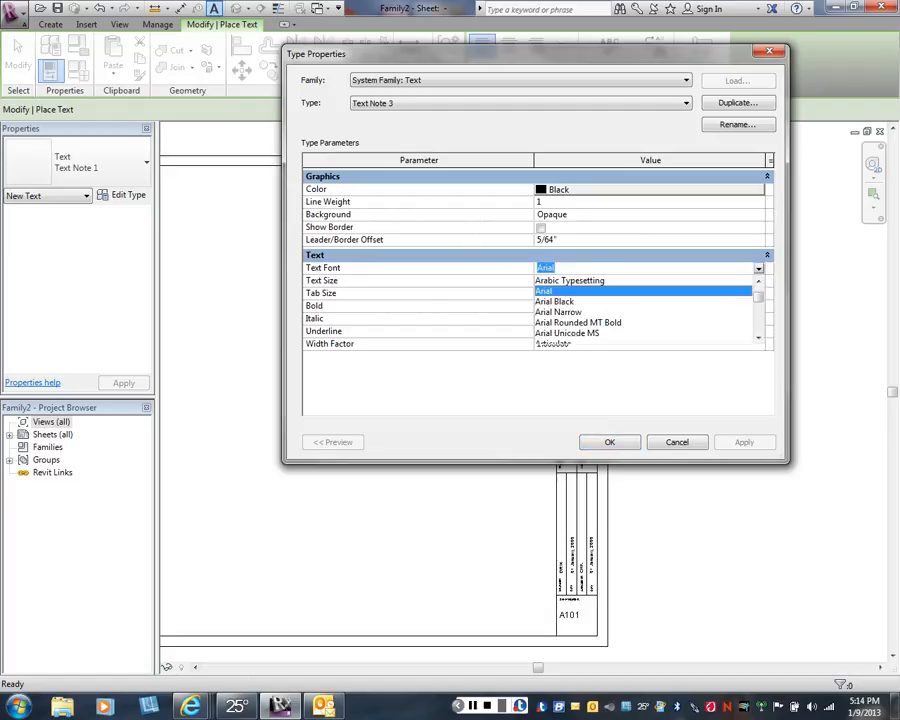
pyautogui.click(556, 302)
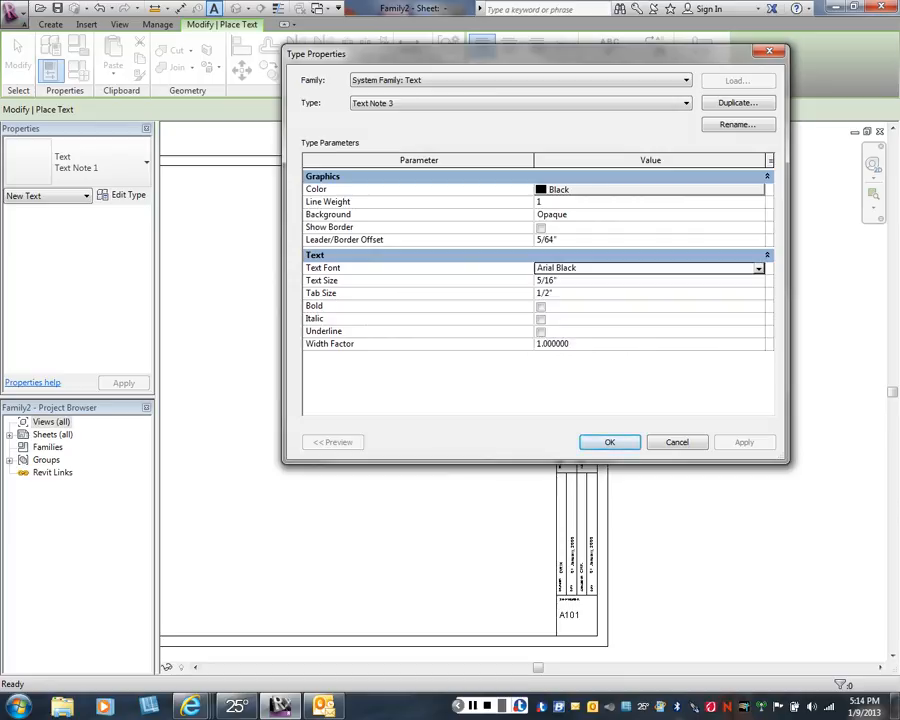
pyautogui.click(541, 319)
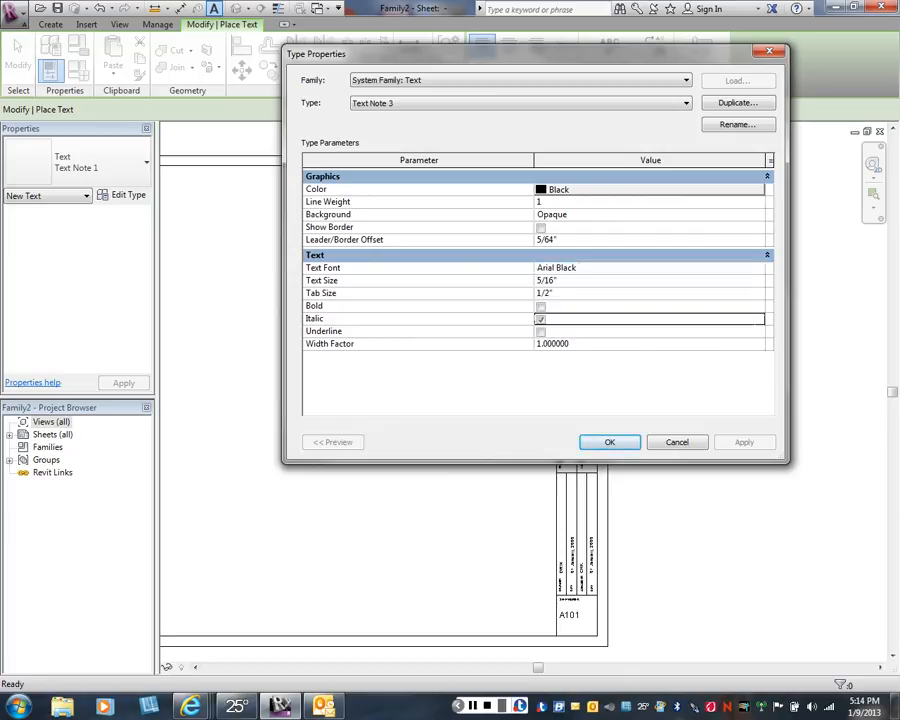
pyautogui.click(541, 307)
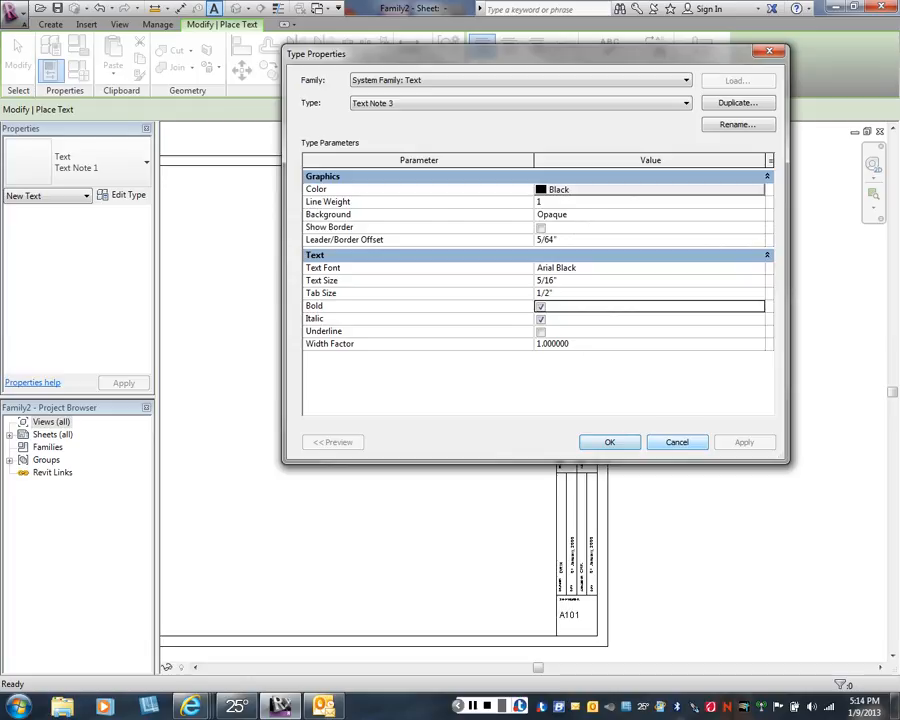
pyautogui.click(610, 442)
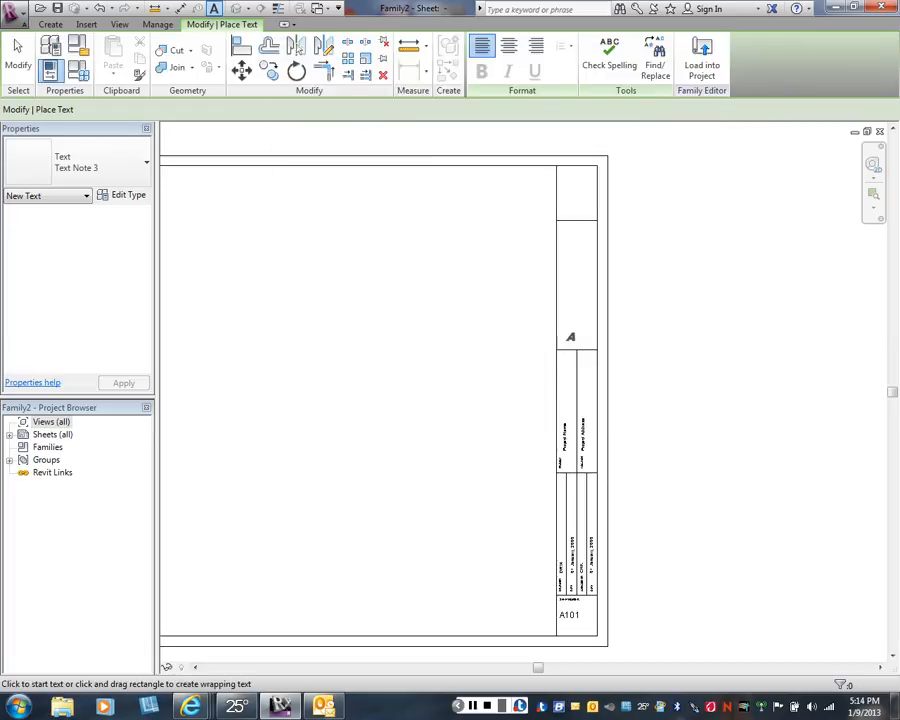
# Place the text "Custom Designs" in the empty title block box above the project name and address columns
pyautogui.click(566, 331)
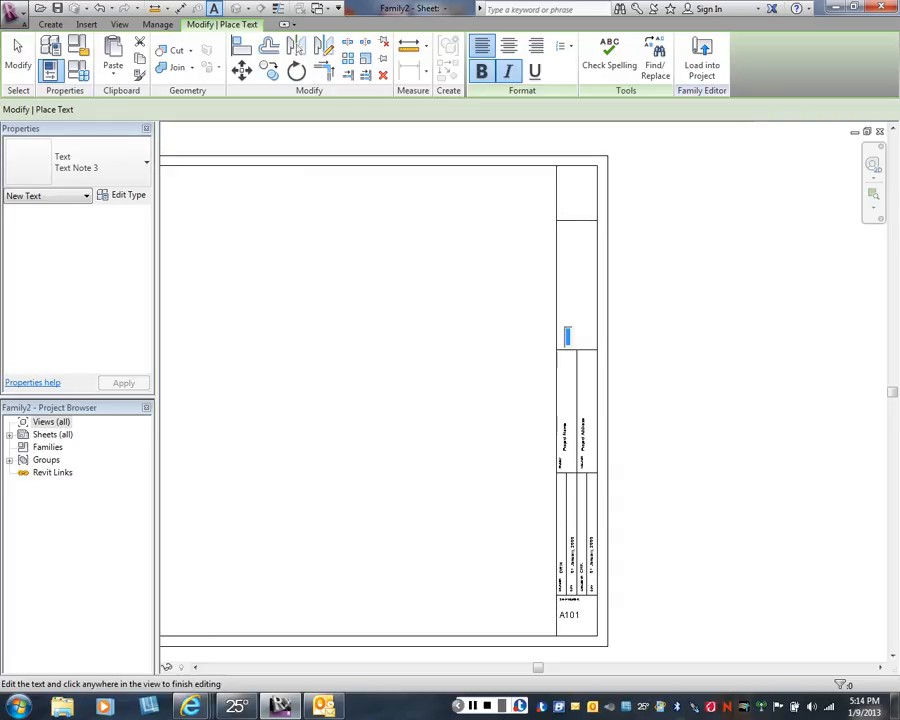
pyautogui.write('custom Des')
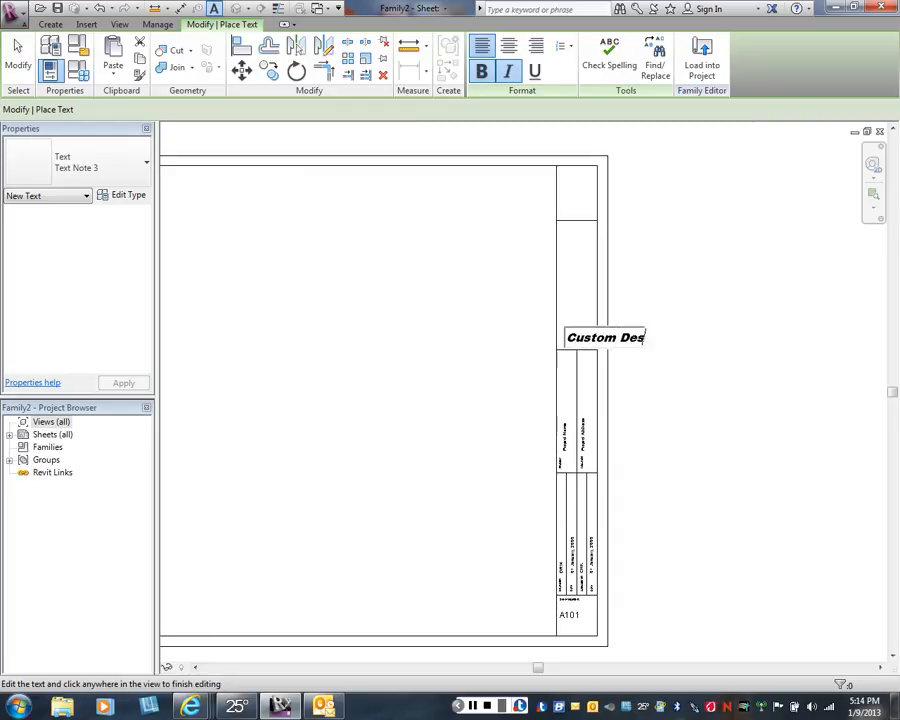
pyautogui.write('igns')
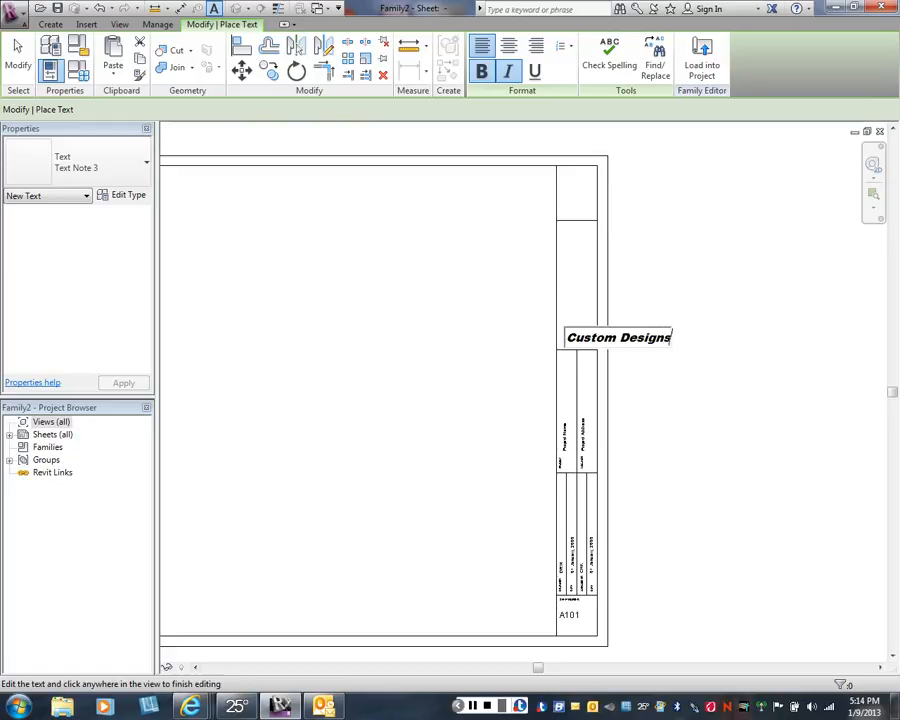
pyautogui.press('Escape')
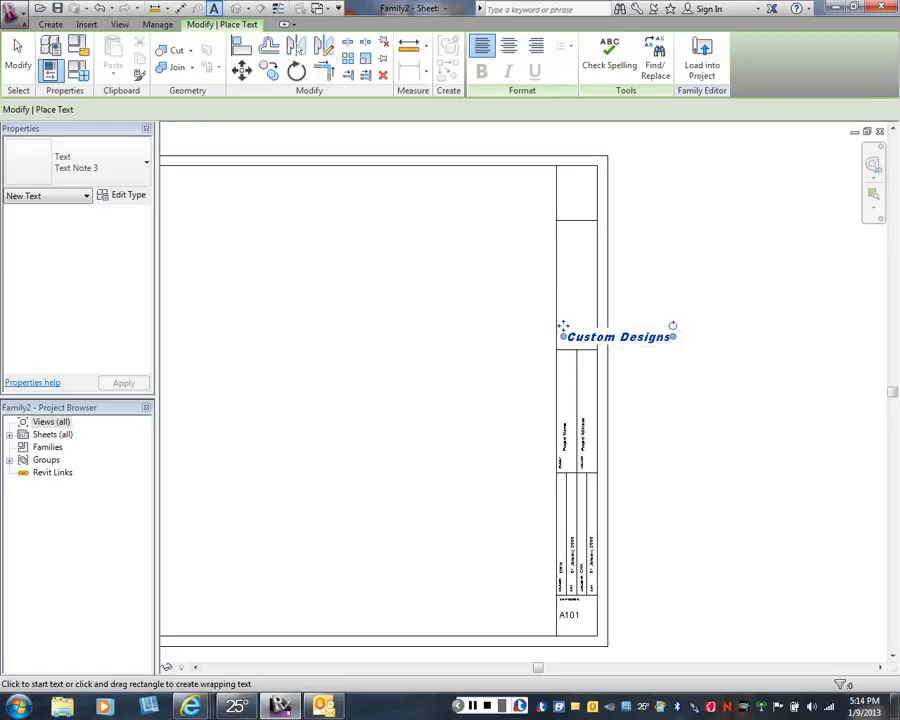
# Rotate the Custom Designs text 90 degrees to read upward and move it inside the box above the project name and address
pyautogui.moveTo(672, 325); pyautogui.dragTo(614, 391)
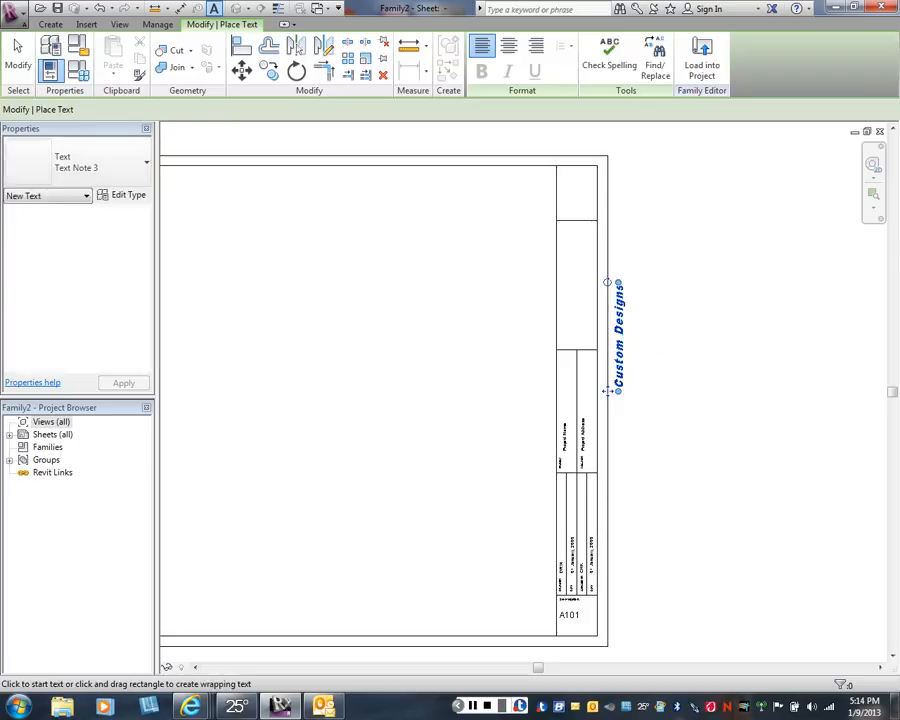
pyautogui.press('Escape')
pyautogui.press('Escape')
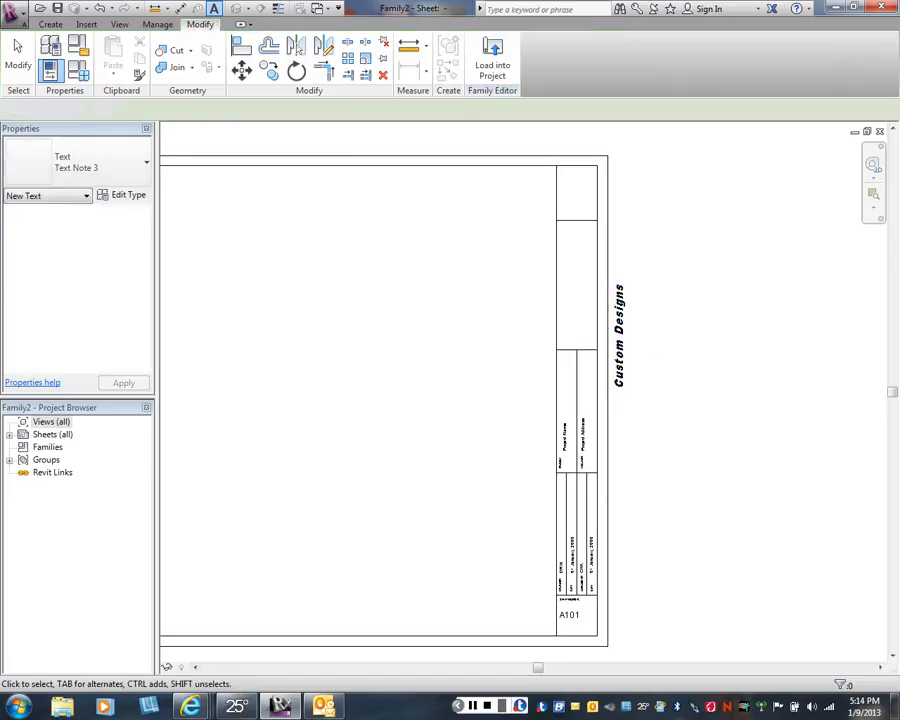
pyautogui.scroll(2, 635, 362)
pyautogui.moveTo(612, 330); pyautogui.dragTo(571, 272)
pyautogui.moveTo(557, 341); pyautogui.dragTo(536, 340)
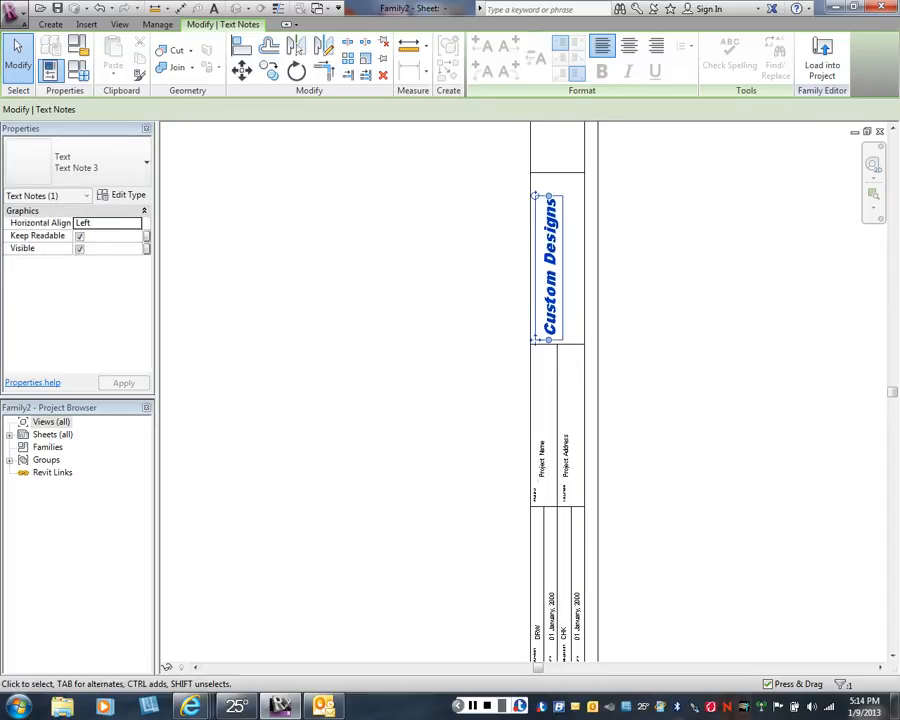
pyautogui.press('Escape')
# Shorten the Custom Designs text box so the two words wrap onto separate lines
pyautogui.scroll(-3, 612, 326)
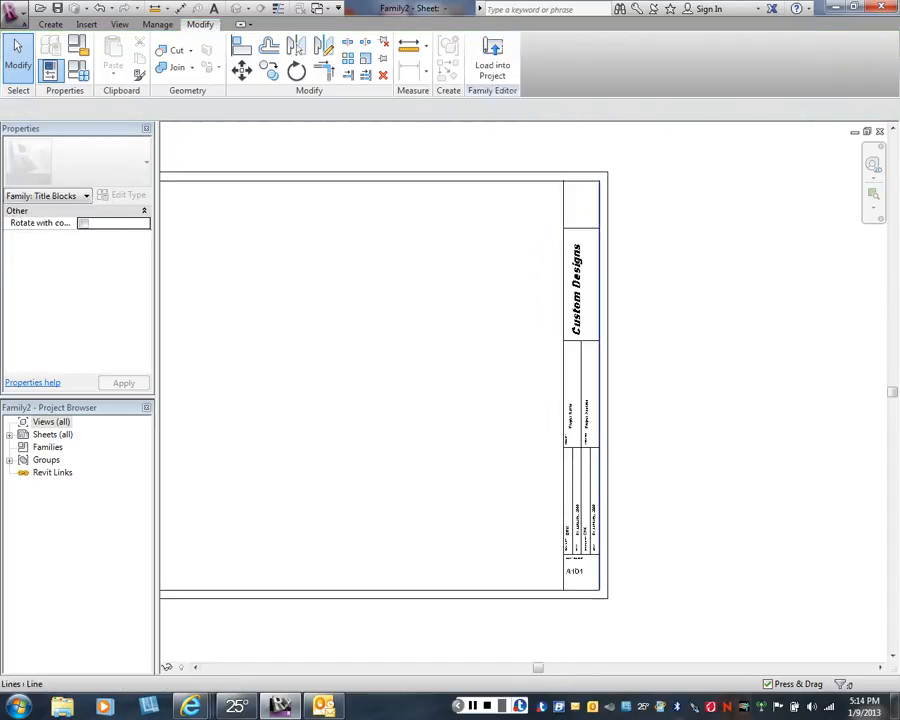
pyautogui.scroll(4, 383, 390)
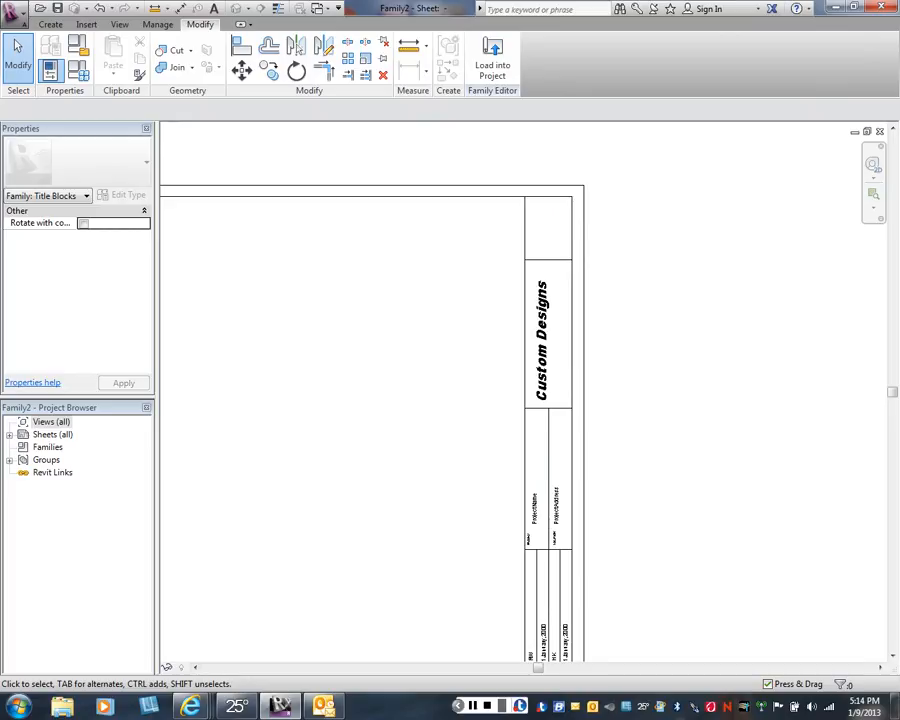
pyautogui.scroll(1, 558, 326)
pyautogui.click(546, 335)
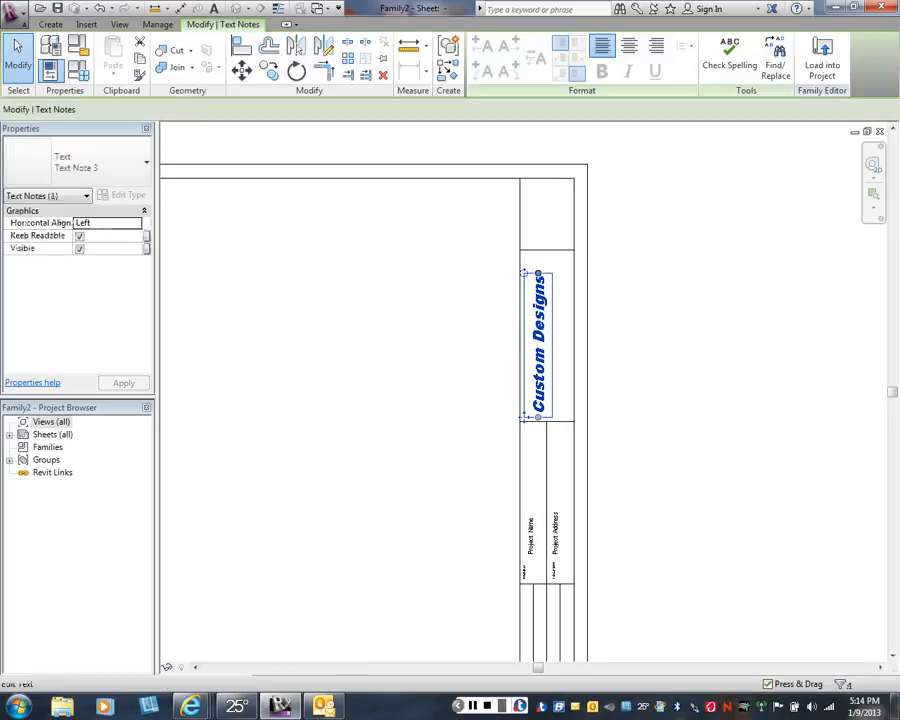
pyautogui.moveTo(538, 273); pyautogui.dragTo(538, 332)
pyautogui.press('Escape')
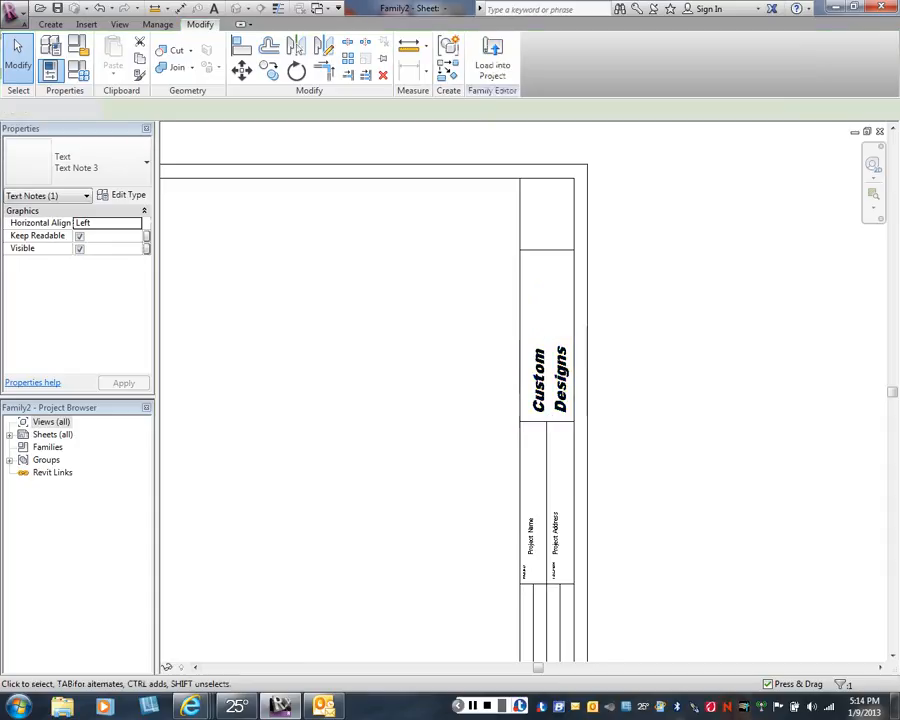
pyautogui.moveTo(538, 332); pyautogui.dragTo(558, 303, button='middle')
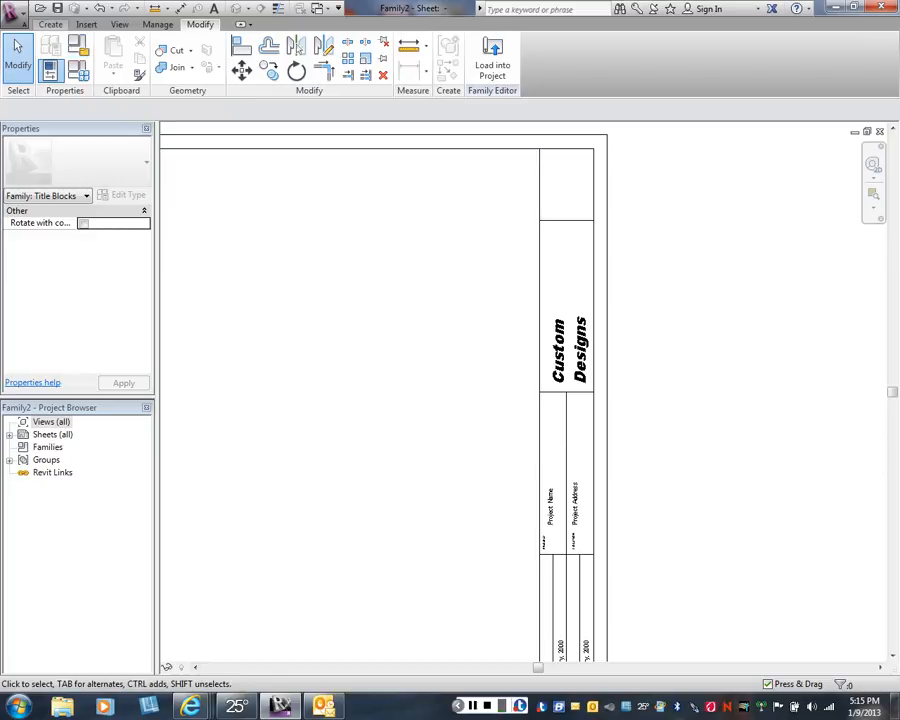
# Start an image import and browse to the Green folder inside the arct201 Images folder
pyautogui.click(86, 24)
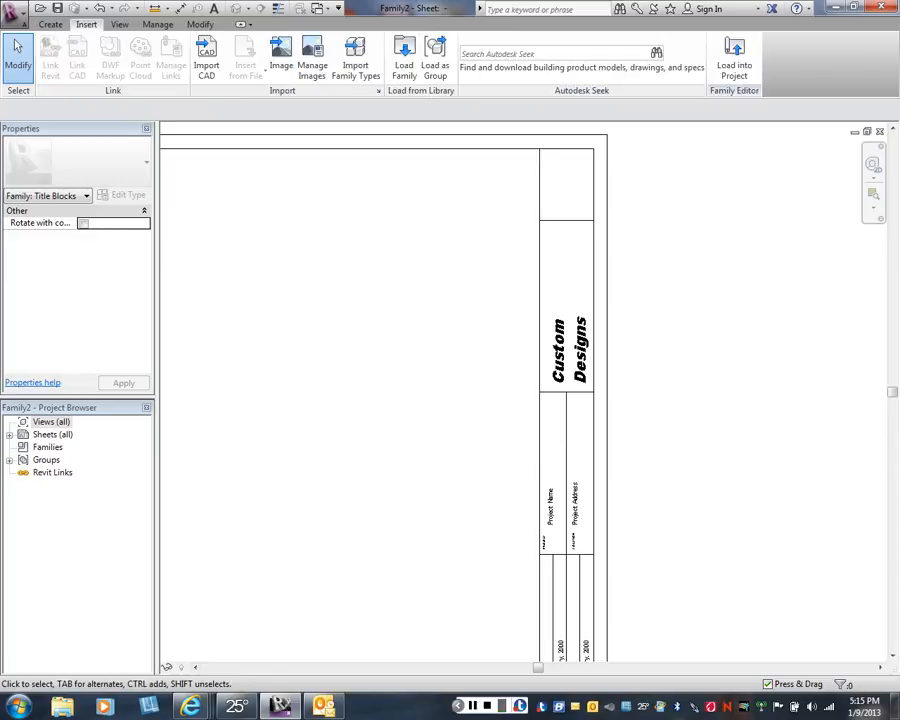
pyautogui.click(281, 60)
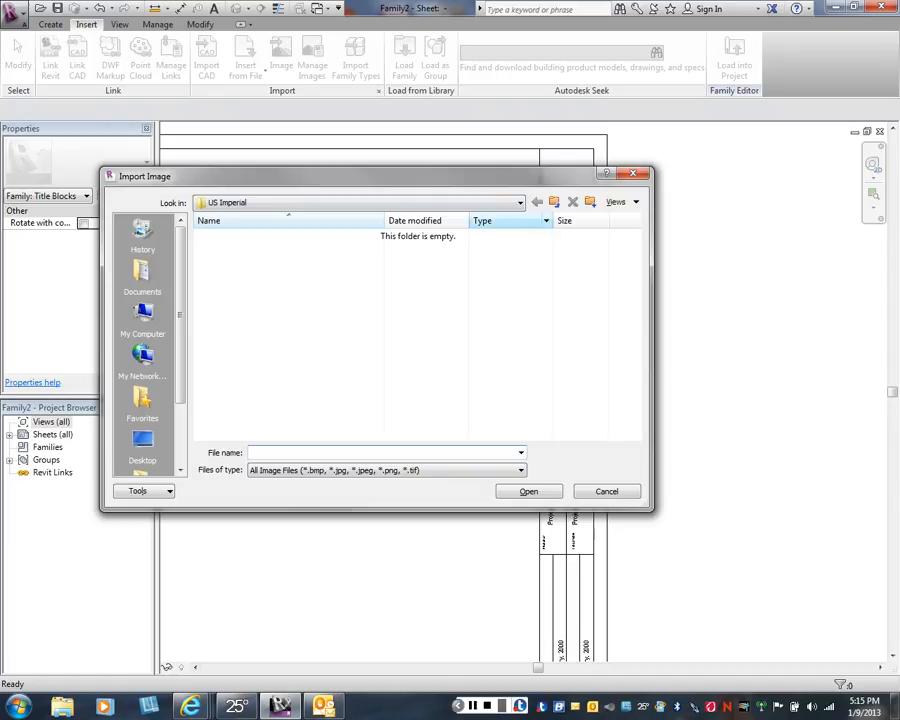
pyautogui.click(520, 202)
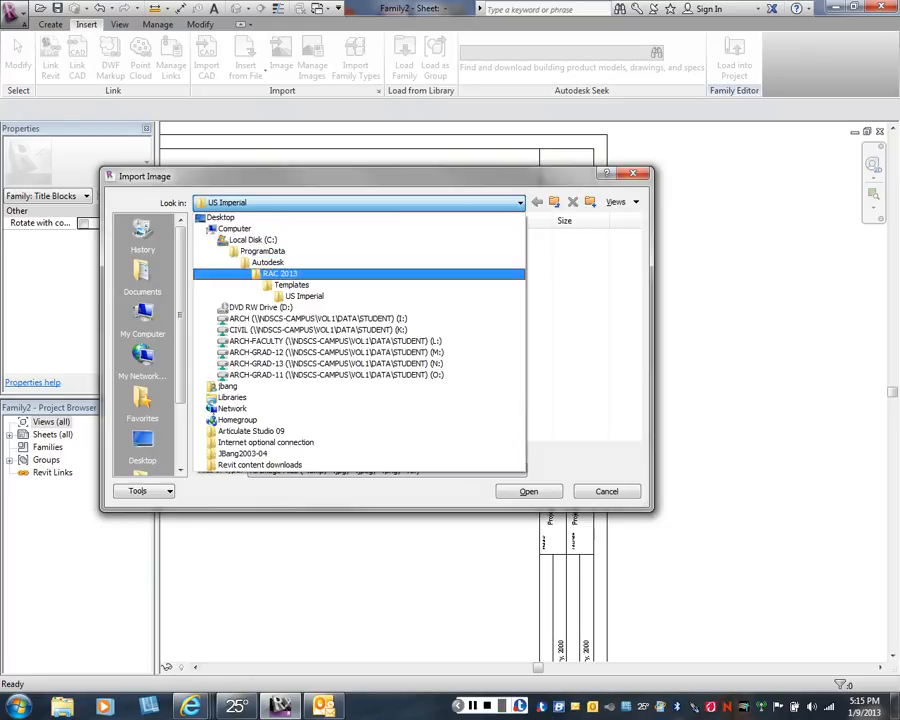
pyautogui.click(143, 275)
pyautogui.click(143, 275)
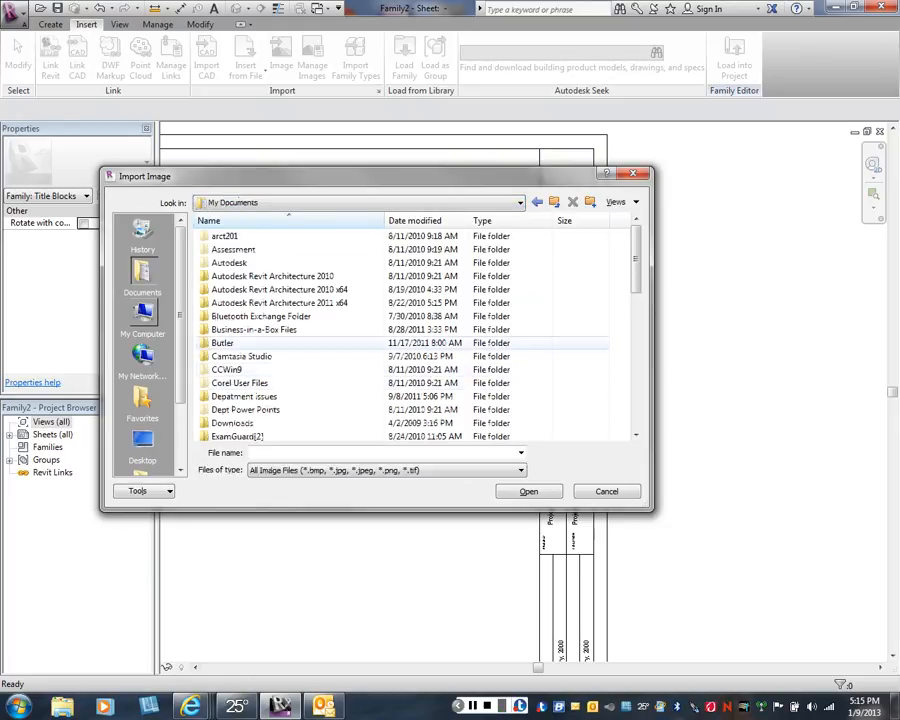
pyautogui.scroll(-4, 400, 342)
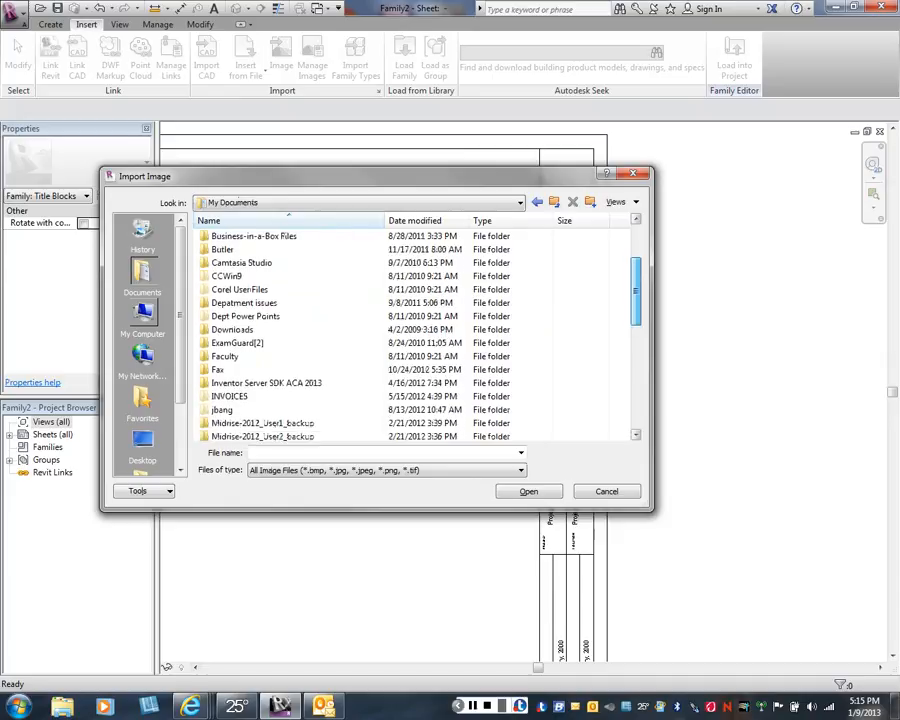
pyautogui.doubleClick(222, 356)
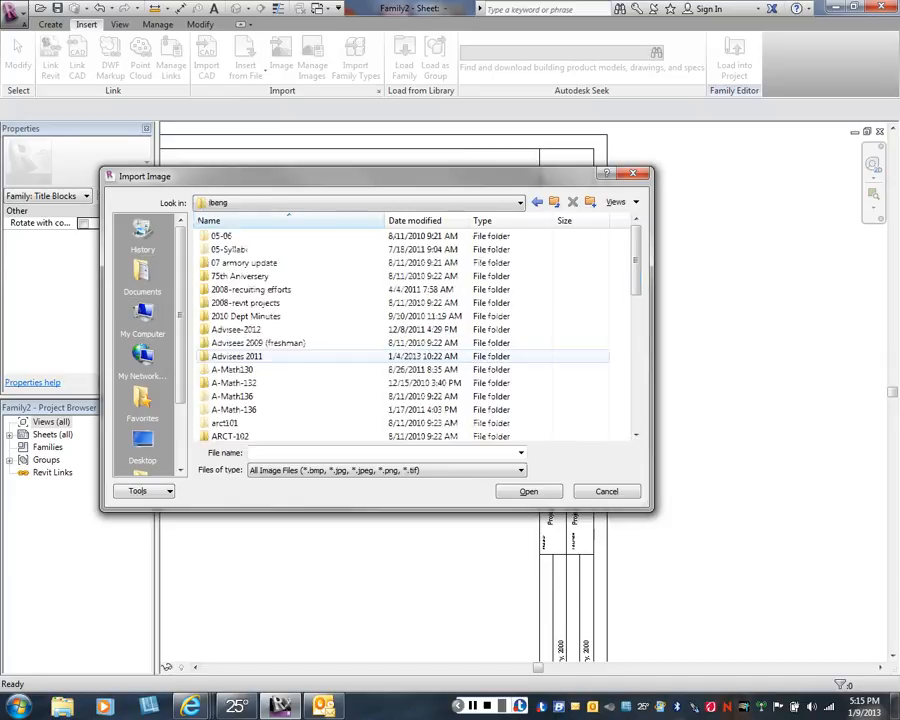
pyautogui.scroll(-3, 415, 335)
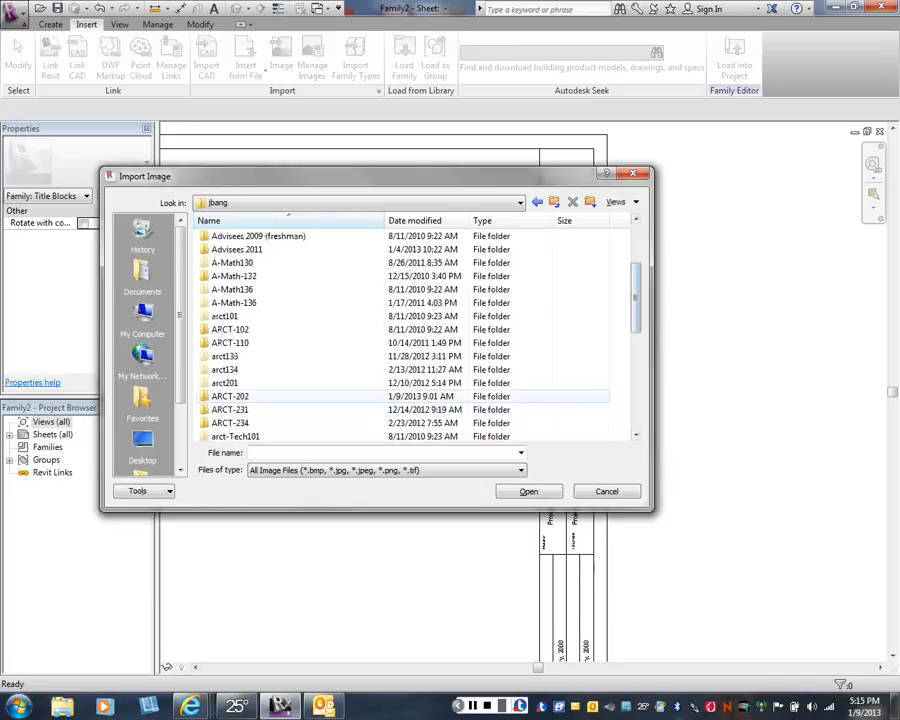
pyautogui.doubleClick(228, 383)
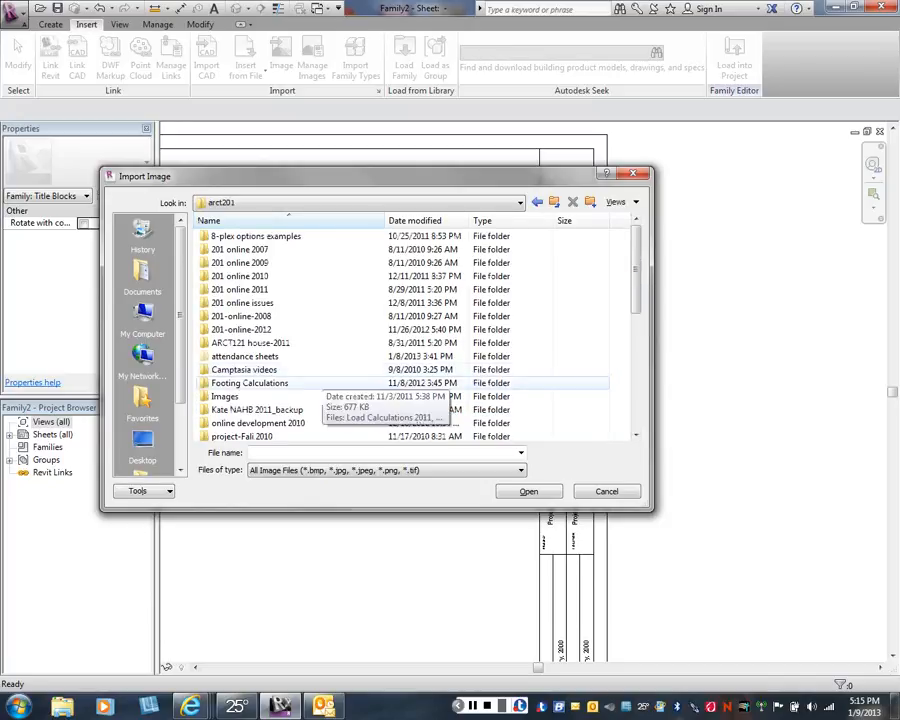
pyautogui.doubleClick(224, 396)
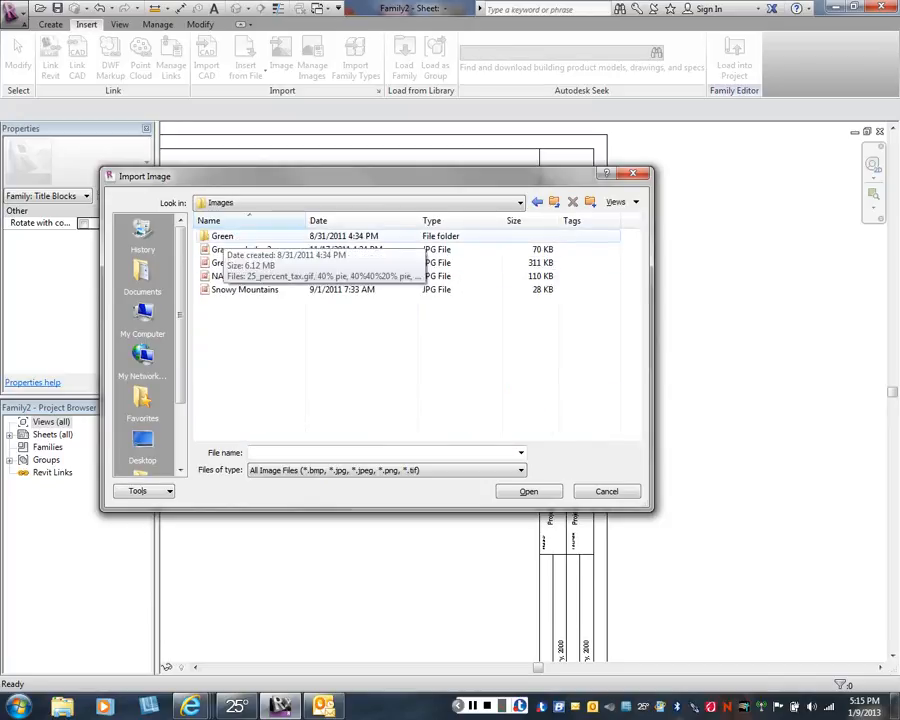
pyautogui.doubleClick(222, 236)
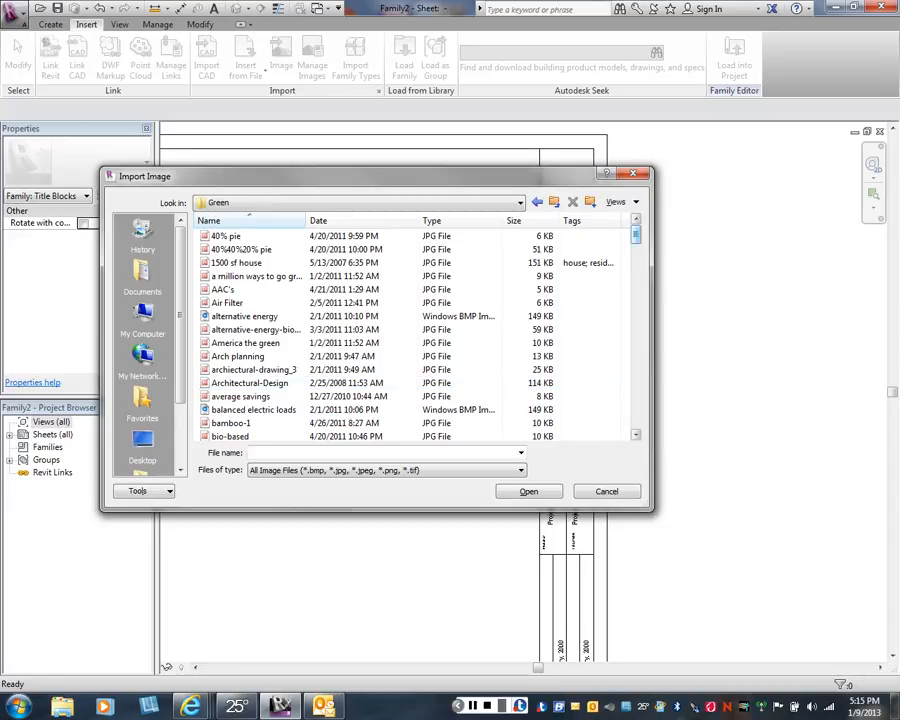
# Import the drafting JPG and place it in the blank sheet area beside the title block column
pyautogui.scroll(-1, 400, 356)
pyautogui.scroll(-2, 415, 335)
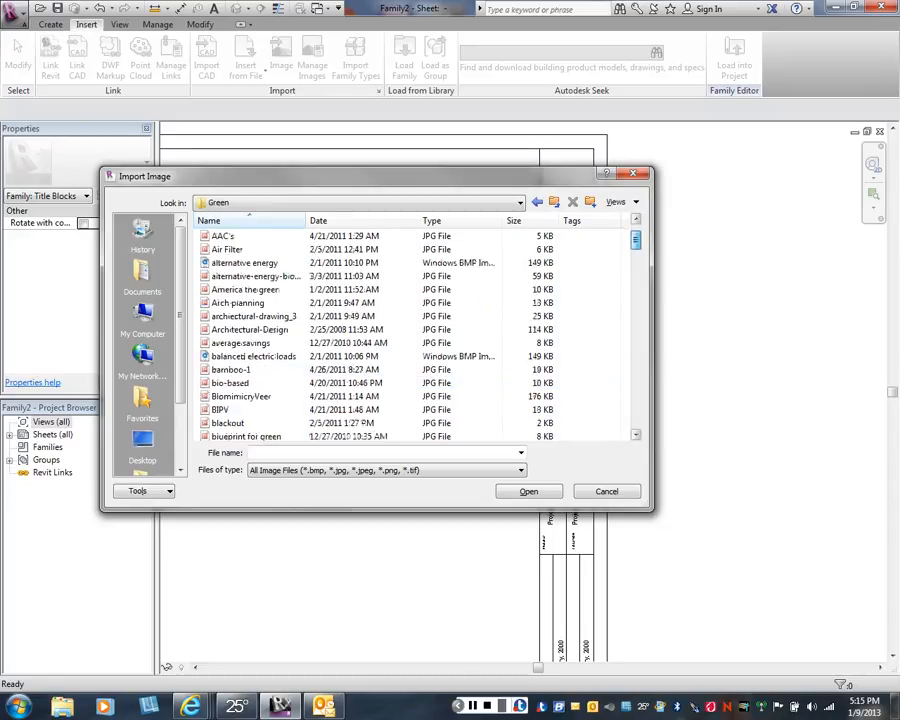
pyautogui.scroll(-1, 415, 335)
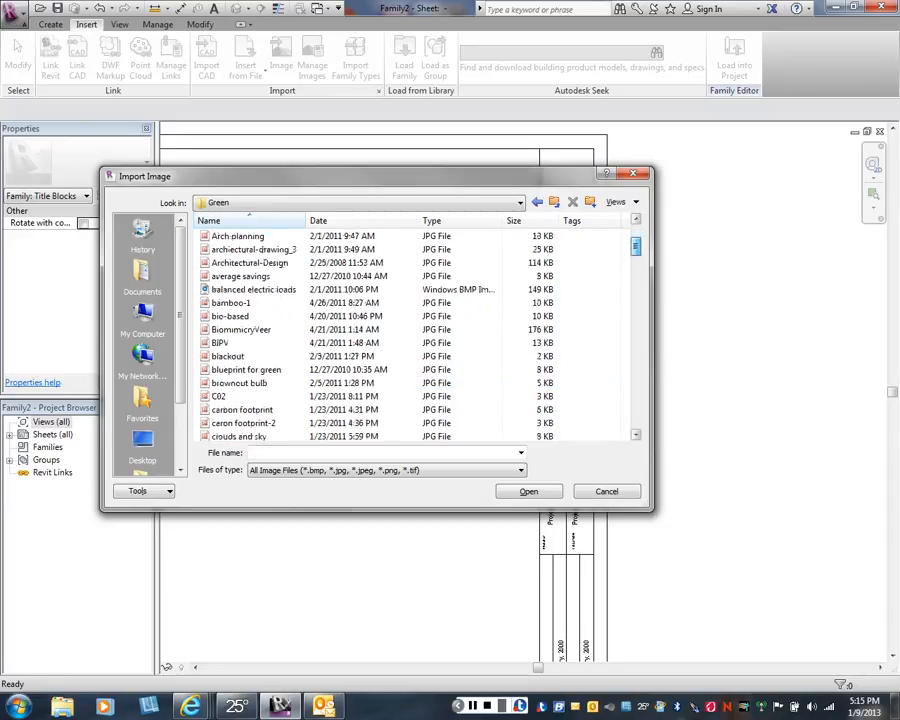
pyautogui.scroll(-3, 415, 335)
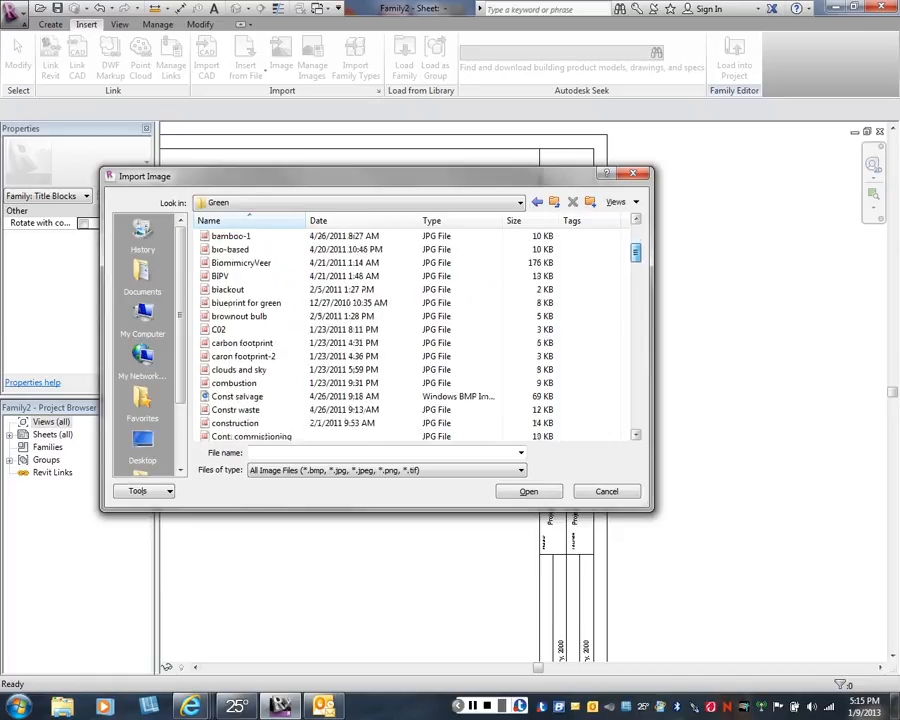
pyautogui.scroll(-1, 415, 335)
pyautogui.scroll(-1, 415, 335)
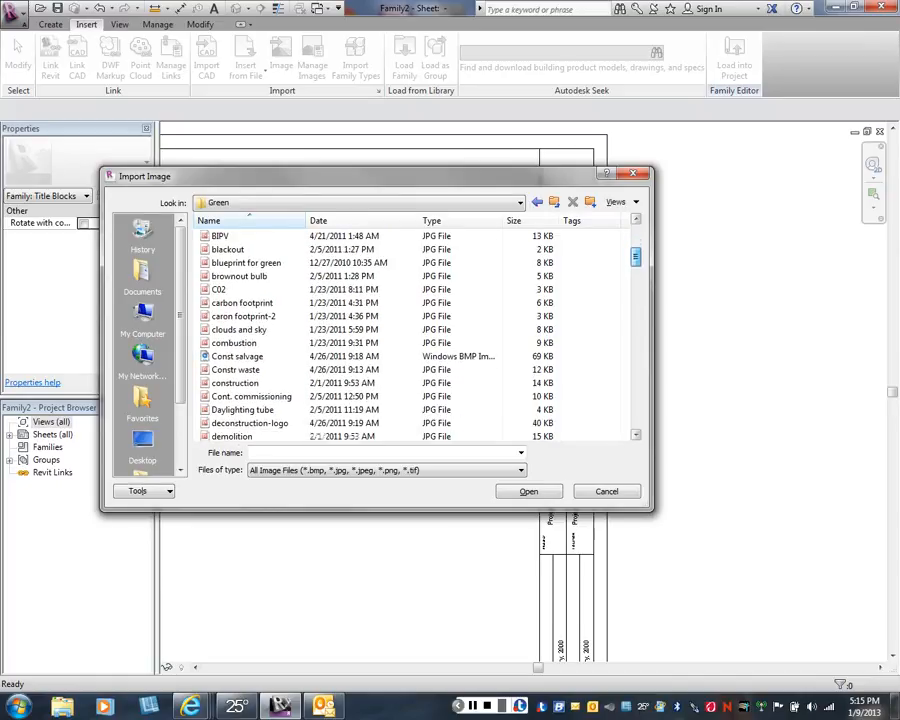
pyautogui.scroll(-3, 415, 335)
pyautogui.scroll(-1, 415, 335)
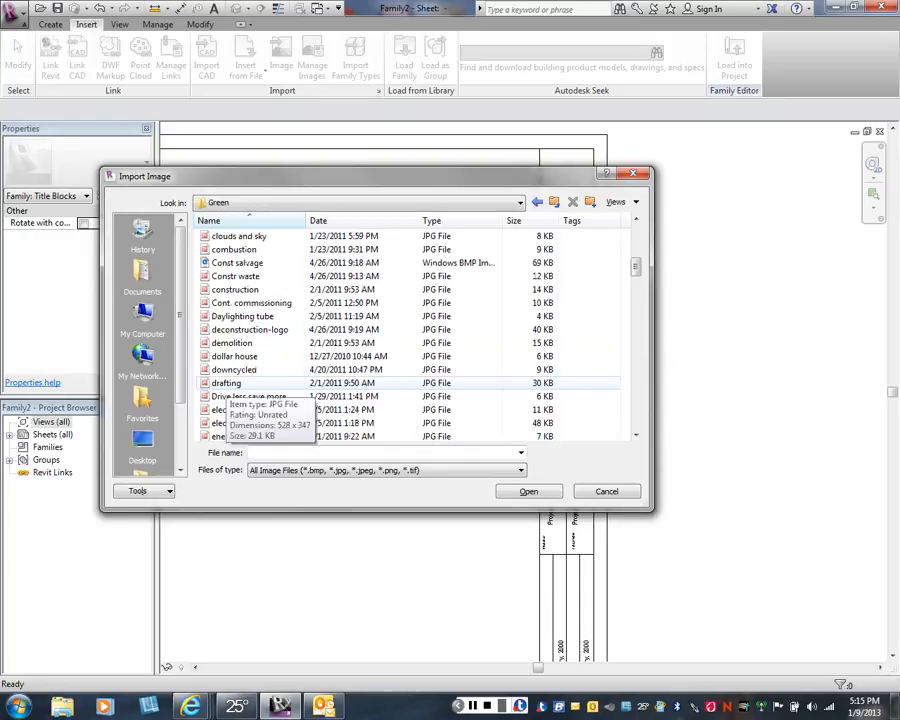
pyautogui.click(227, 383)
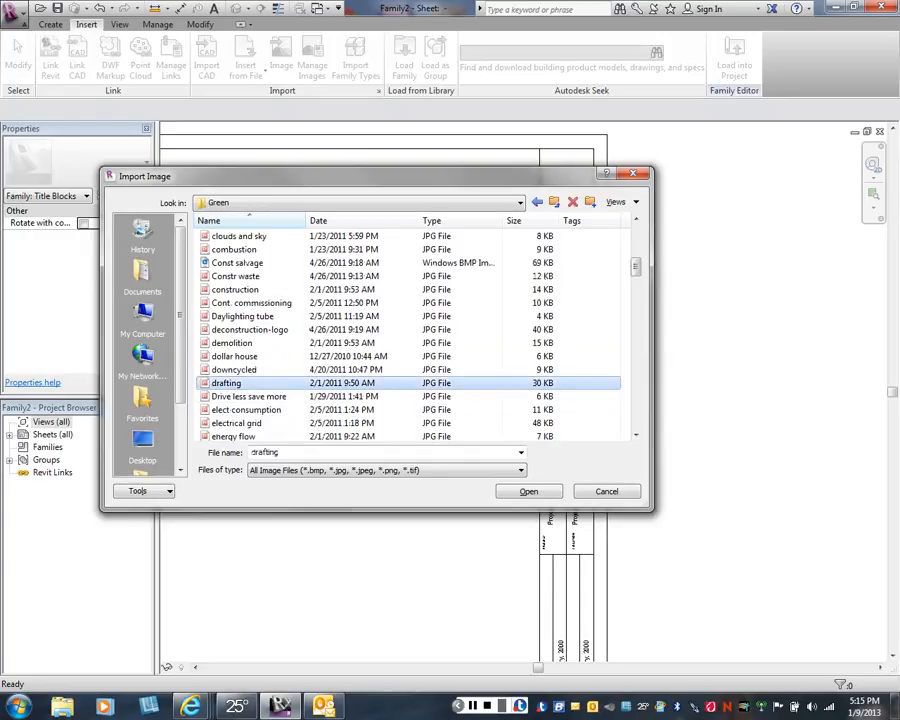
pyautogui.click(528, 491)
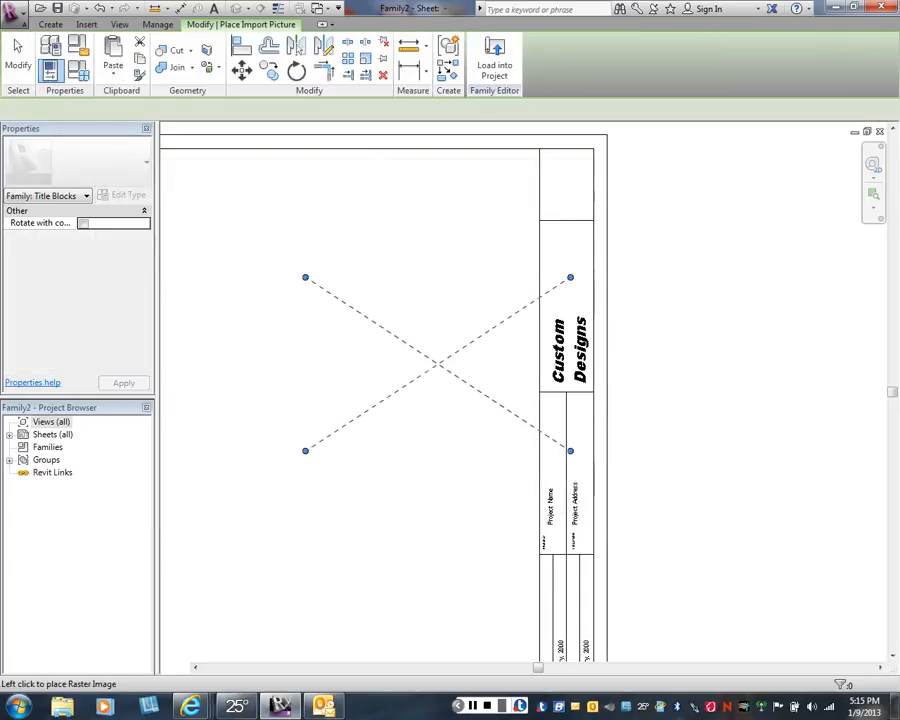
pyautogui.click(359, 339)
pyautogui.rightClick(360, 170)
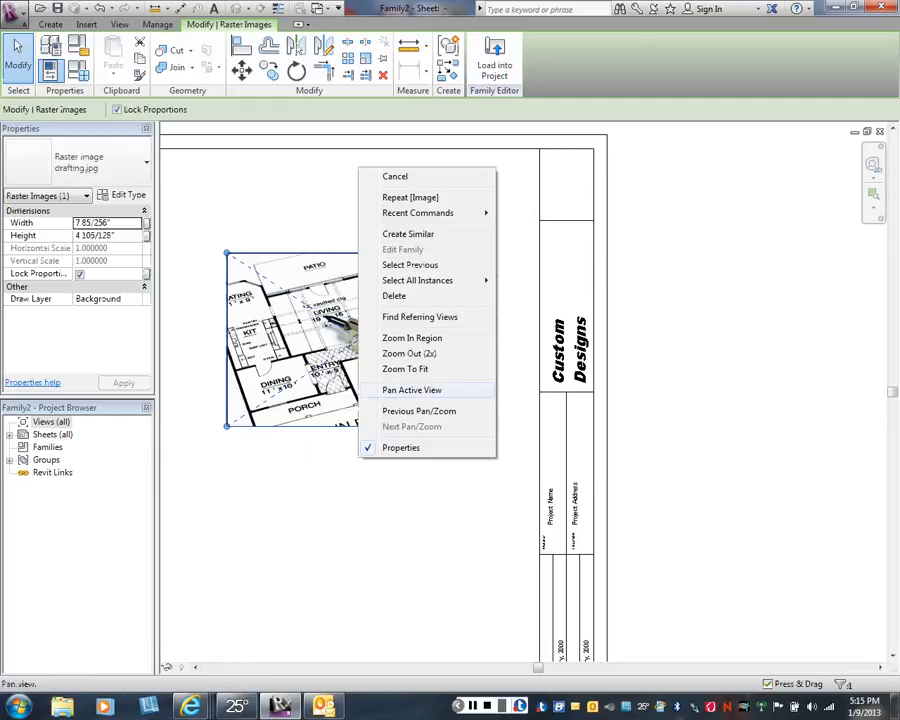
pyautogui.click(395, 176)
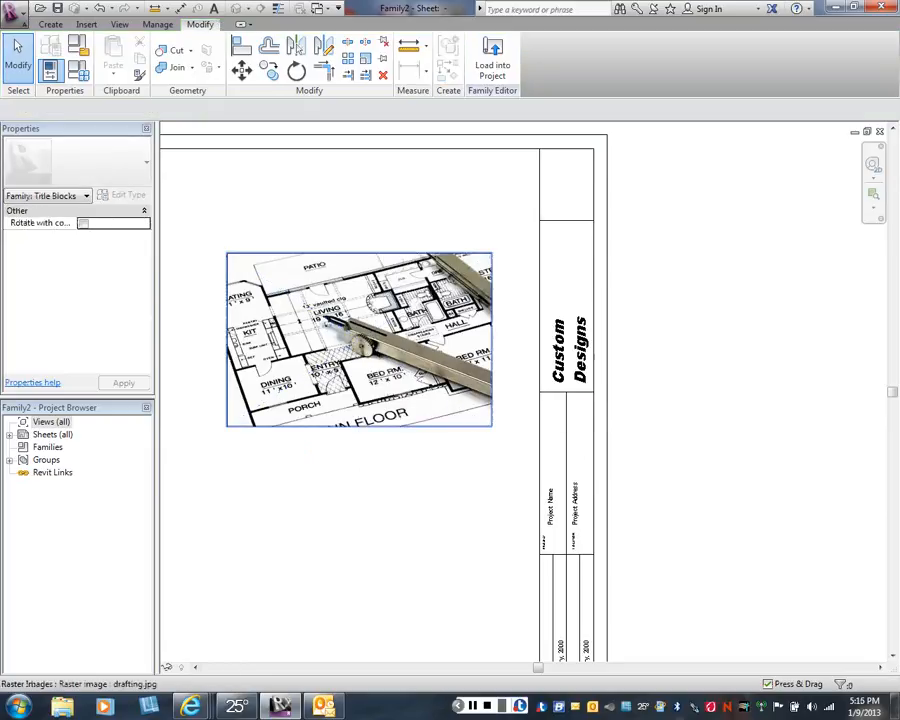
# Shrink the drafting image proportionally to about 1 1/2" wide and 1" high
pyautogui.scroll(2, 491, 398)
pyautogui.scroll(-4, 460, 422)
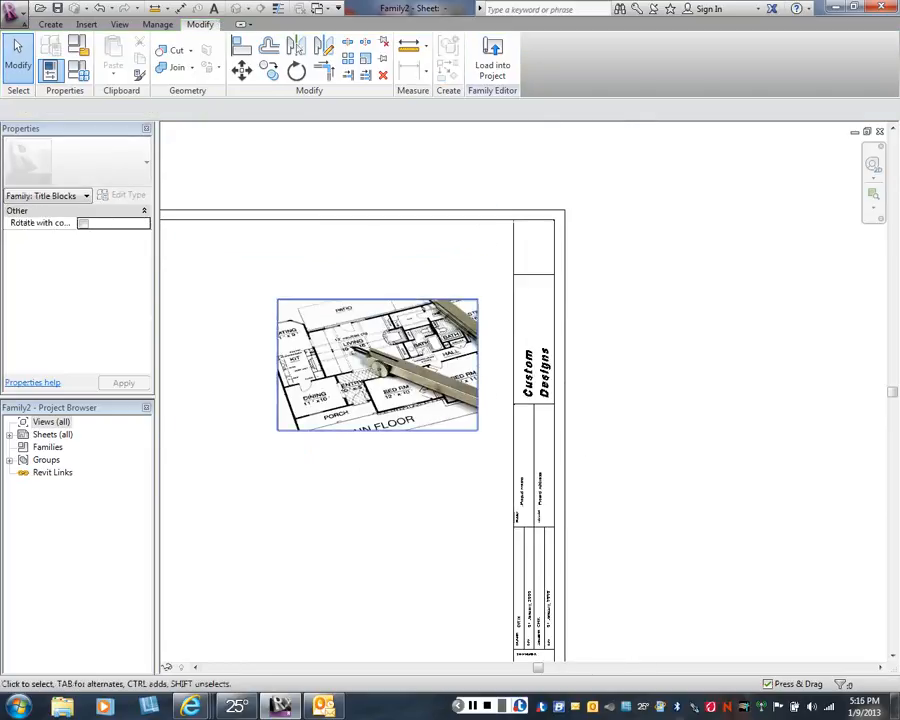
pyautogui.click(362, 354)
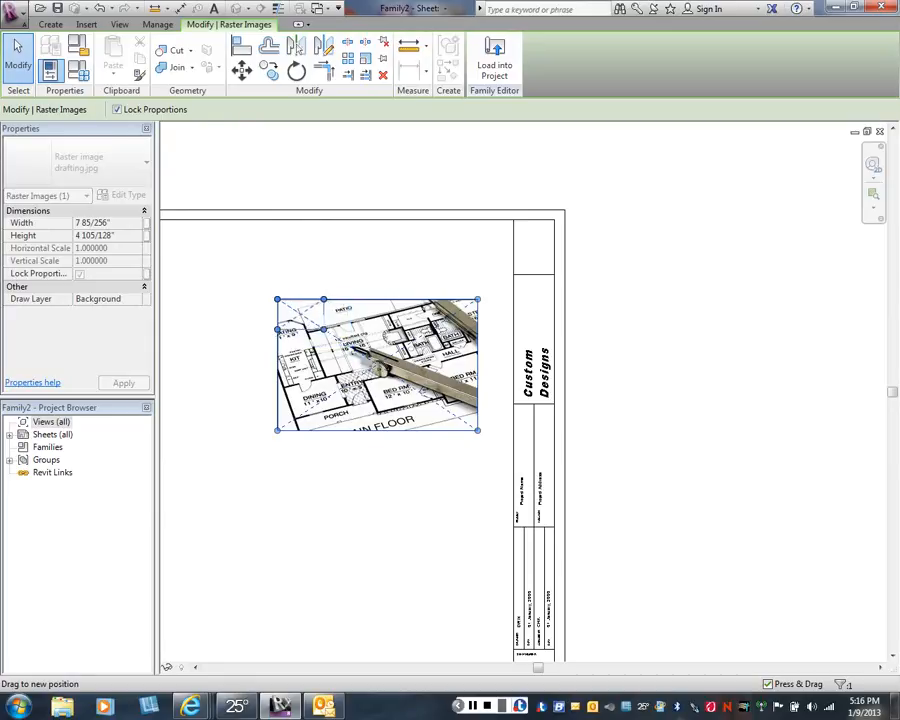
pyautogui.moveTo(321, 327); pyautogui.dragTo(319, 325)
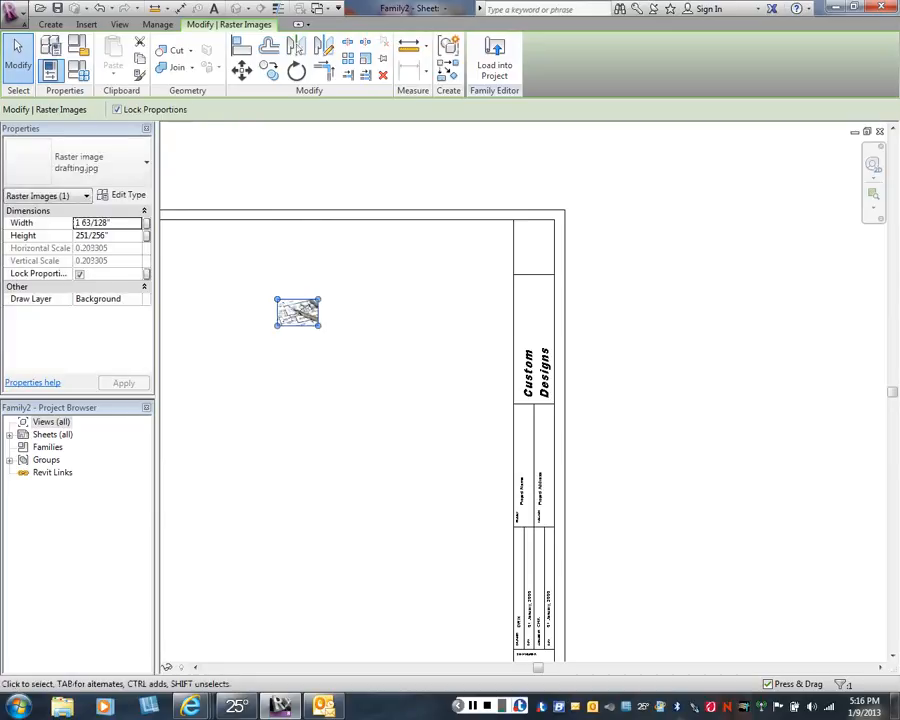
# Rotate the drafting image 90 degrees counterclockwise about its center
pyautogui.click(296, 70)
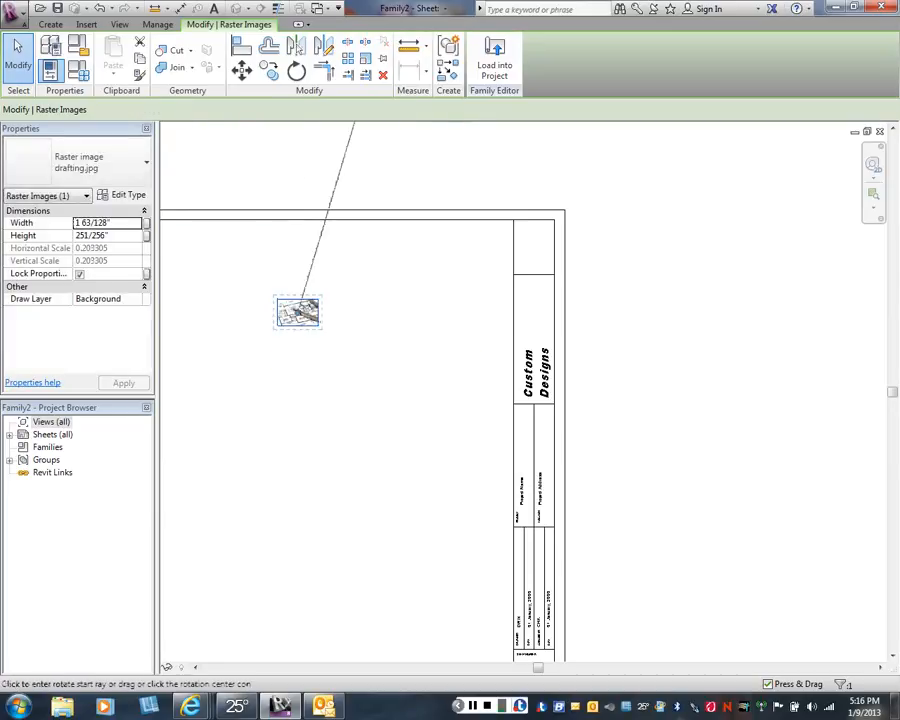
pyautogui.click(497, 312)
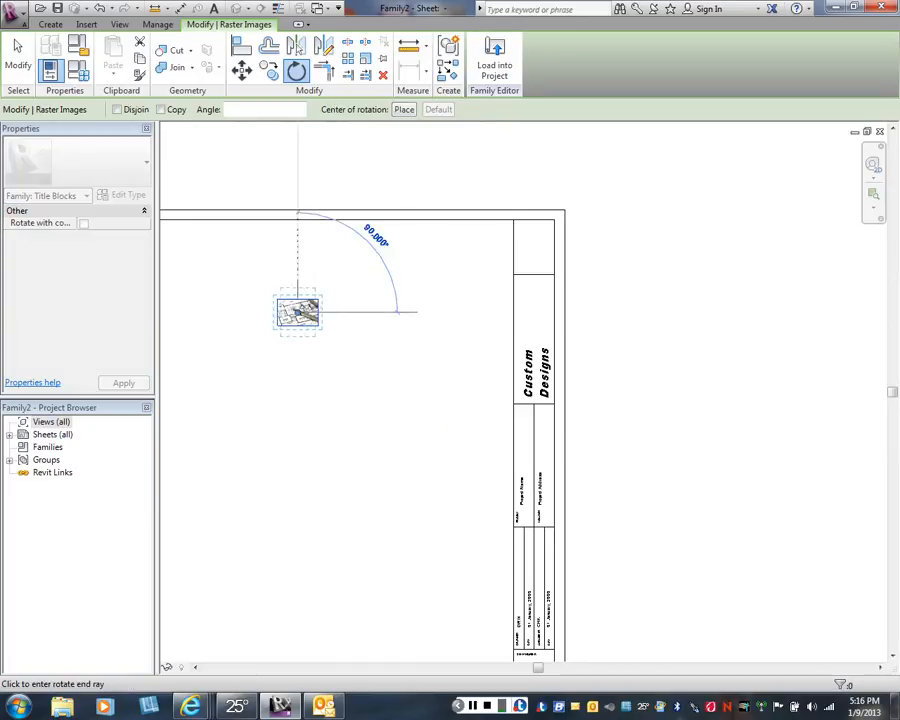
pyautogui.click(298, 196)
pyautogui.press('Escape')
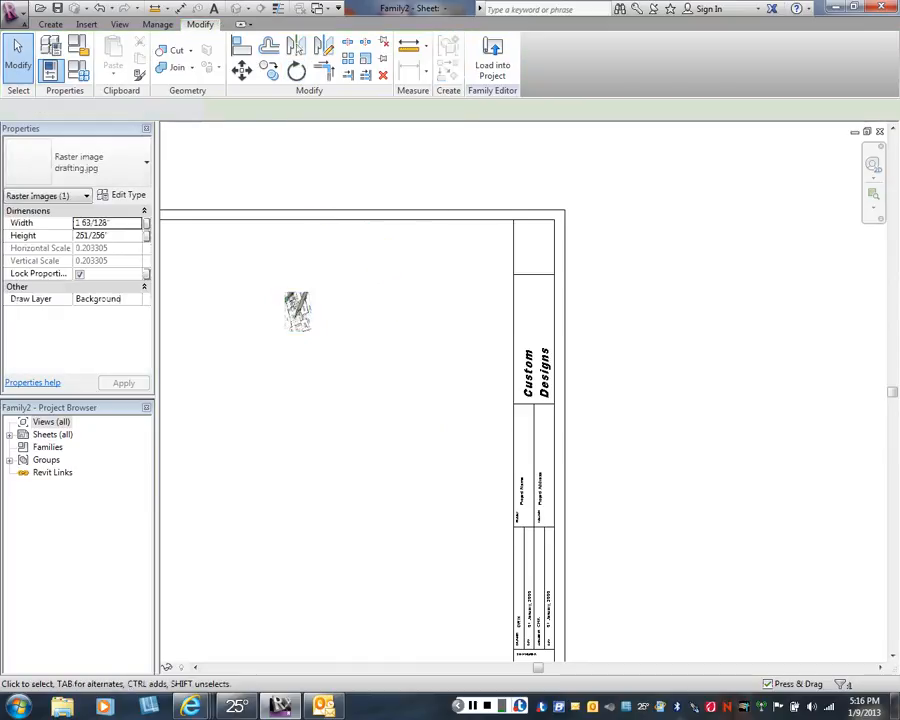
# Move the rotated drafting image into the title block box, above the Custom Designs text
pyautogui.click(298, 312)
pyautogui.moveTo(297, 312); pyautogui.dragTo(535, 309)
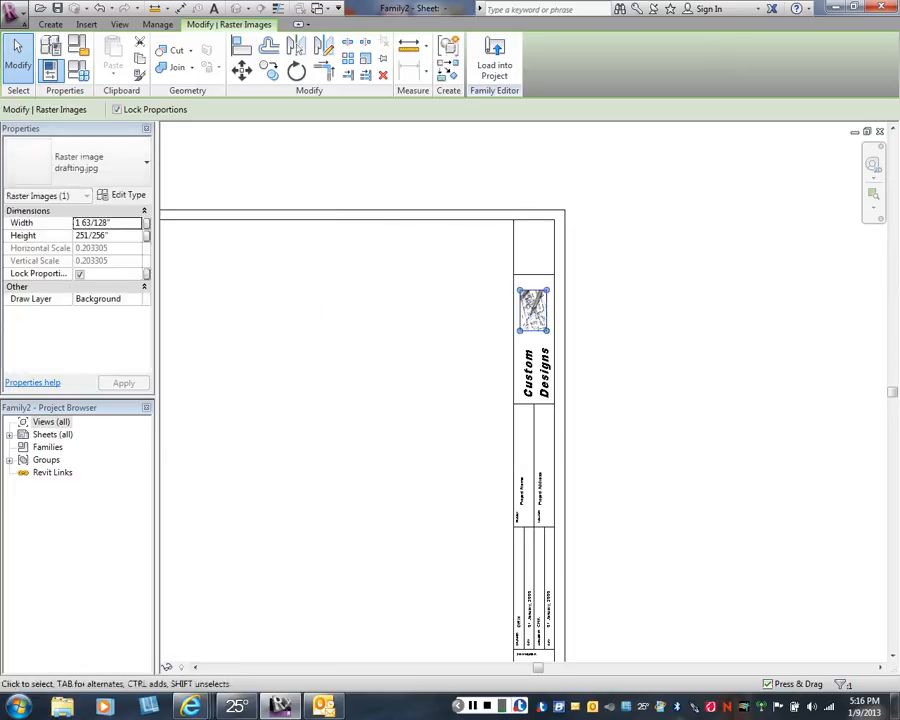
pyautogui.press('Escape')
# Enlarge the drafting image from two opposite corners to nearly fill the box width above the Custom Designs text
pyautogui.scroll(2, 535, 309)
pyautogui.scroll(2, 545, 318)
pyautogui.click(545, 318)
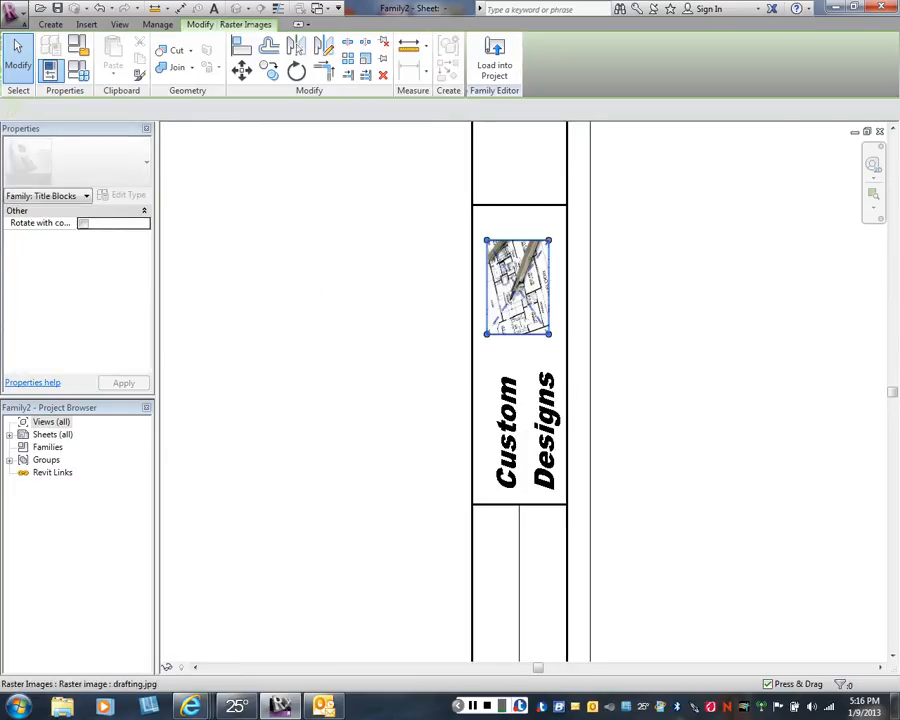
pyautogui.moveTo(548, 333); pyautogui.dragTo(560, 351)
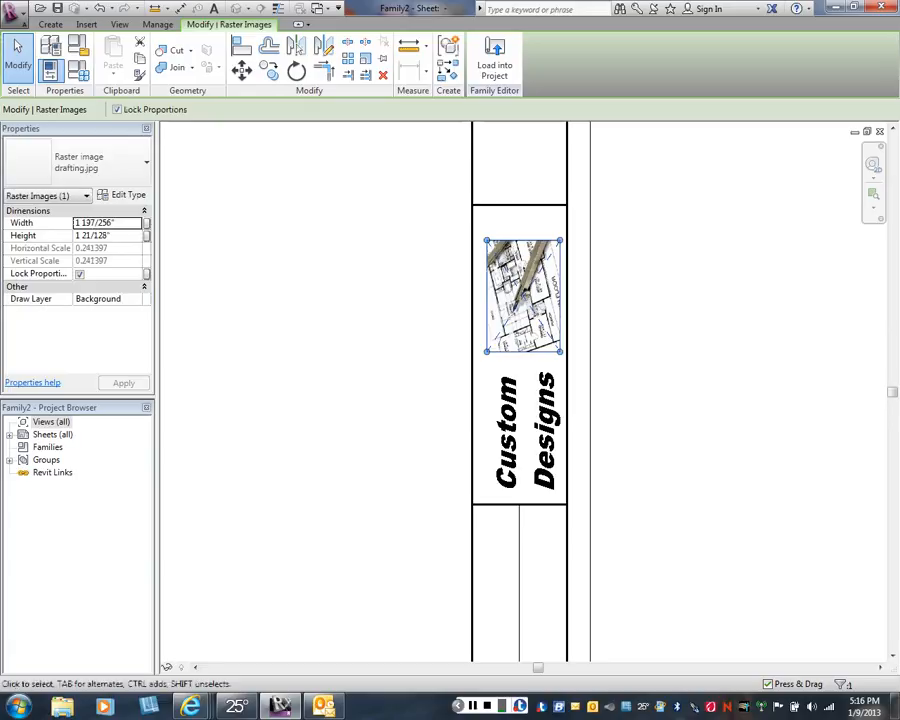
pyautogui.moveTo(486, 238); pyautogui.dragTo(478, 228)
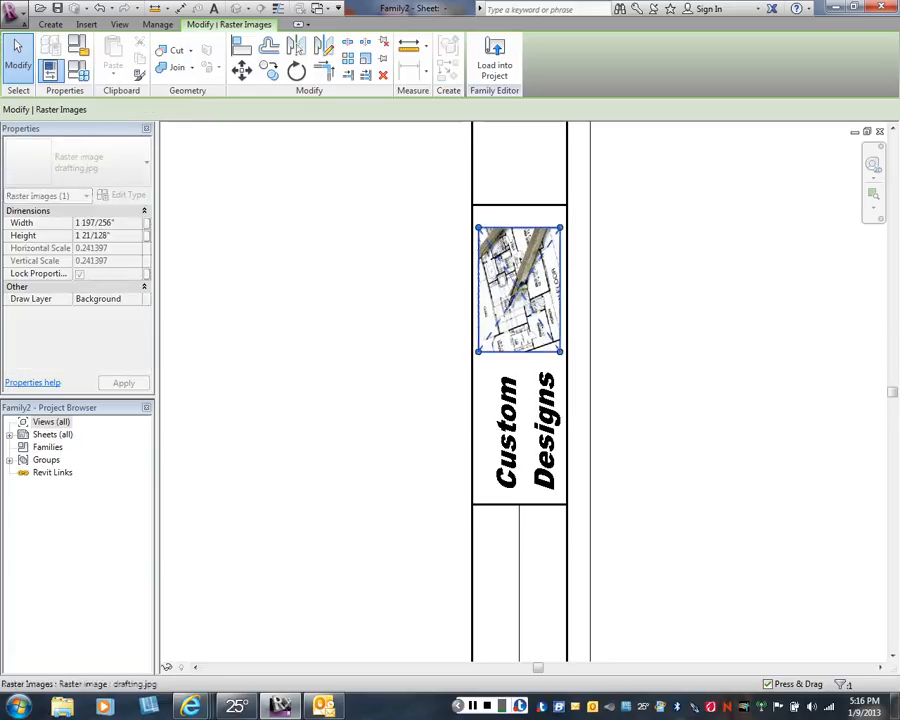
pyautogui.press('Escape')
# Copy the sheet number heading text from the bottom box to the upper-left corner of the empty top title block box
pyautogui.scroll(-1, 400, 328)
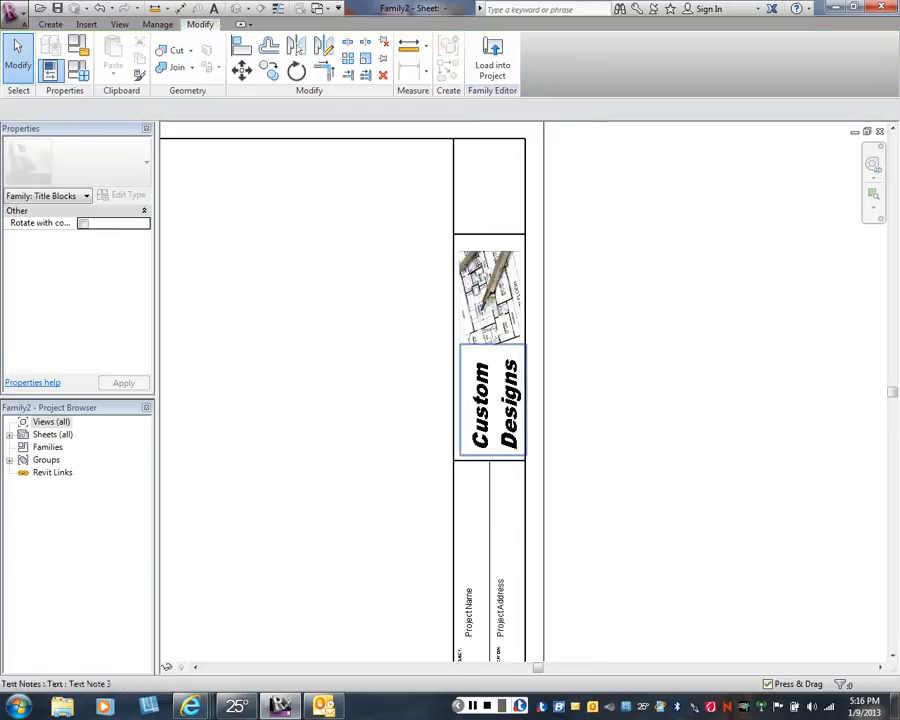
pyautogui.scroll(-1, 579, 328)
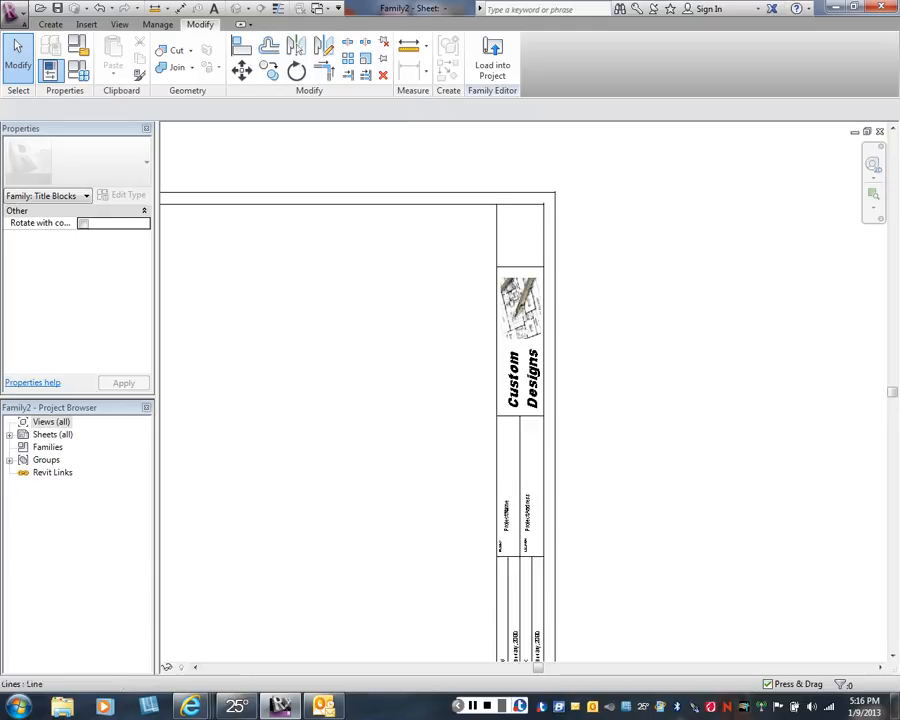
pyautogui.moveTo(552, 350); pyautogui.dragTo(560, 199, button='middle')
pyautogui.click(503, 557)
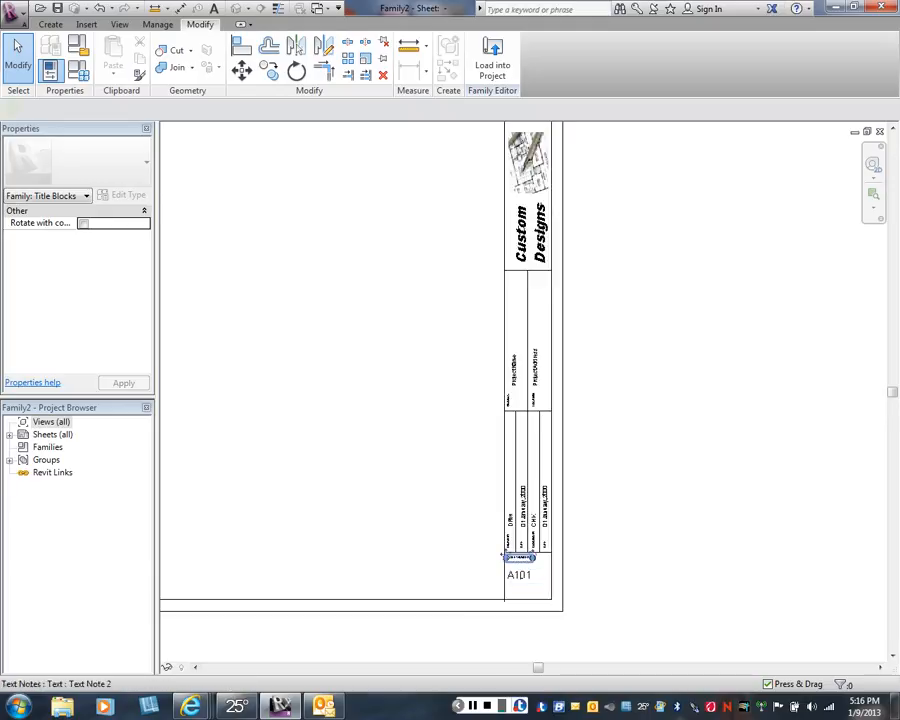
pyautogui.click(503, 557)
pyautogui.press('m')
pyautogui.press('v')
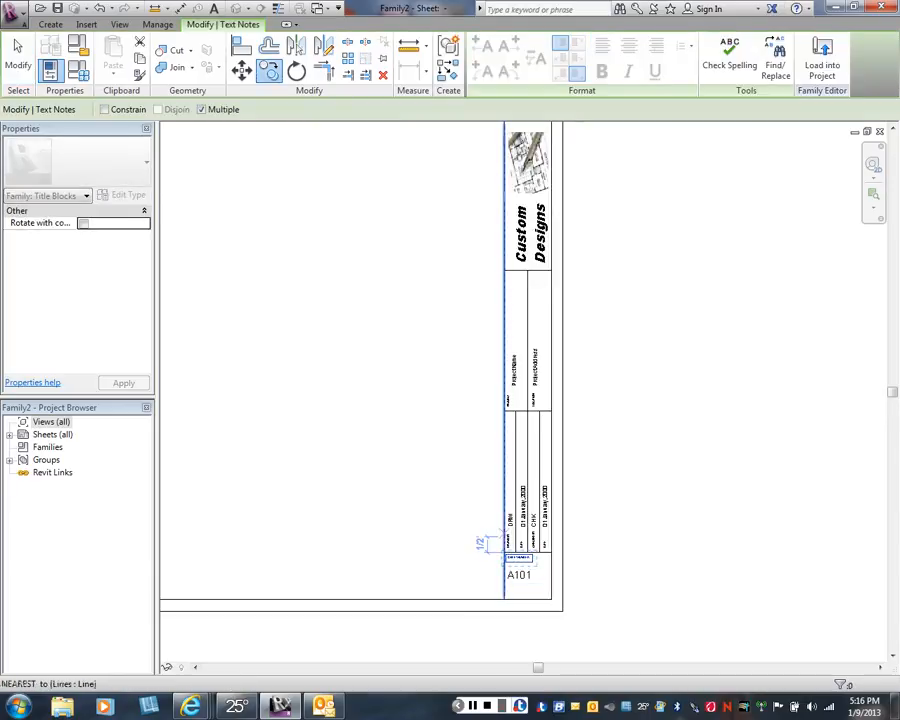
pyautogui.click(504, 552)
pyautogui.scroll(-1, 415, 252)
pyautogui.moveTo(415, 252); pyautogui.dragTo(411, 440, button='middle')
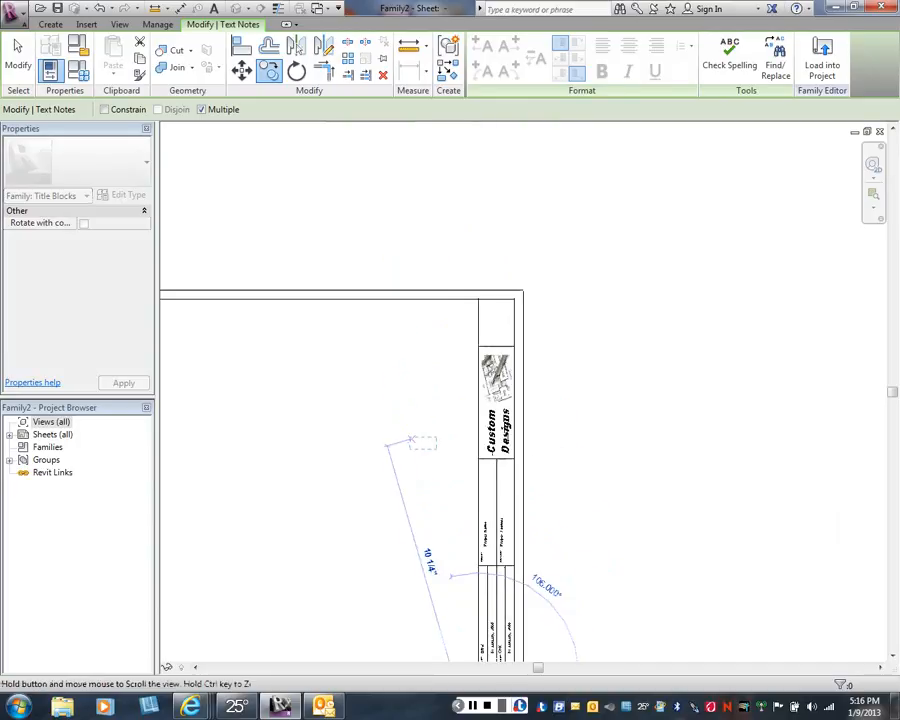
pyautogui.scroll(1, 482, 275)
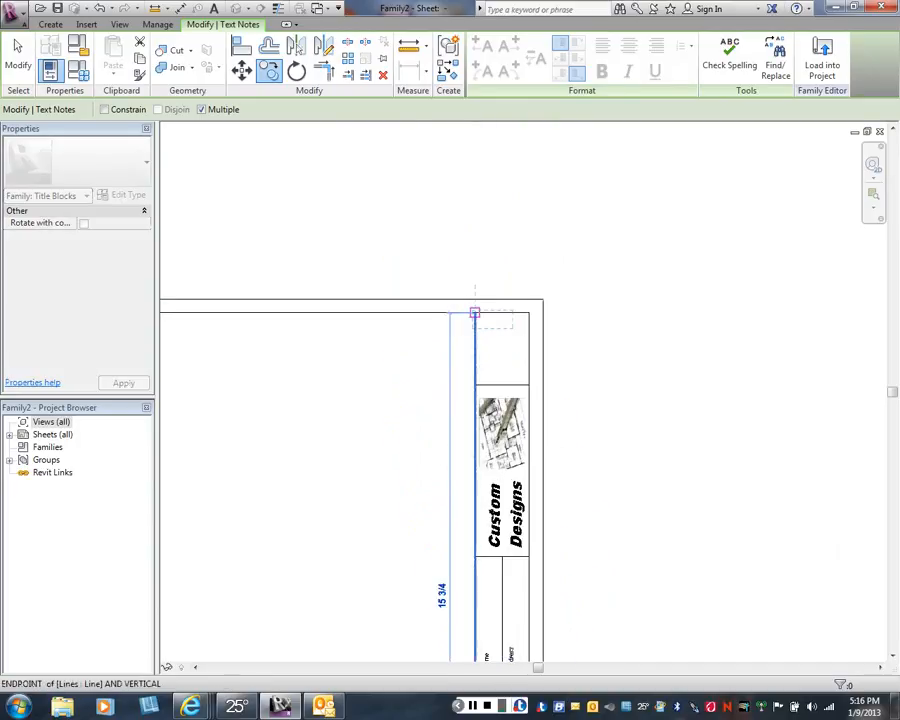
pyautogui.click(475, 313)
pyautogui.rightClick(572, 329)
pyautogui.click(605, 342)
pyautogui.rightClick(584, 341)
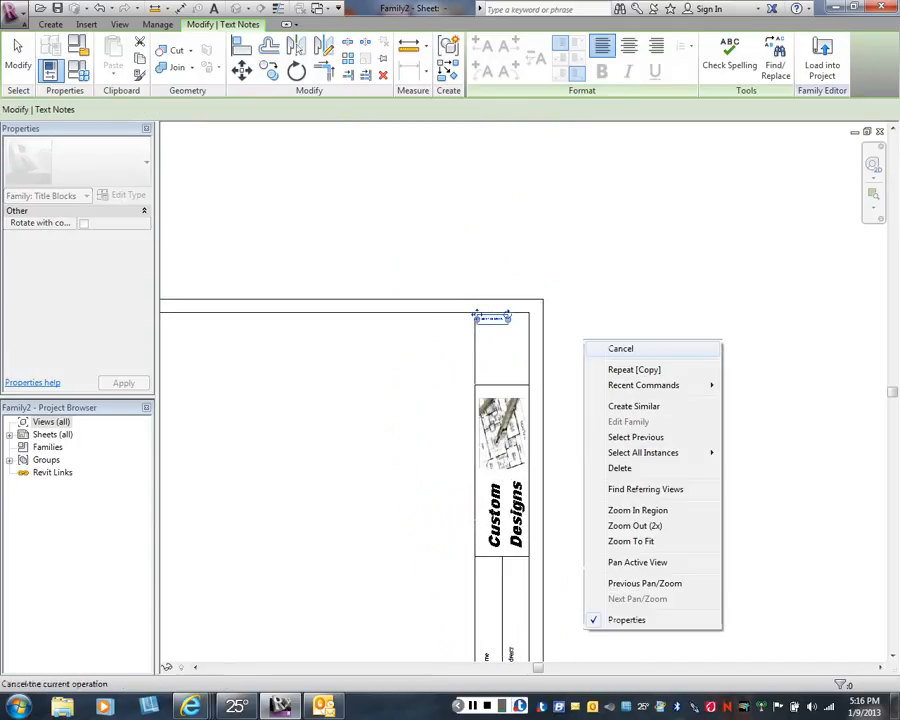
pyautogui.click(620, 348)
# Change the copied heading text in the top title block box to "Revisions:"
pyautogui.scroll(1, 490, 312)
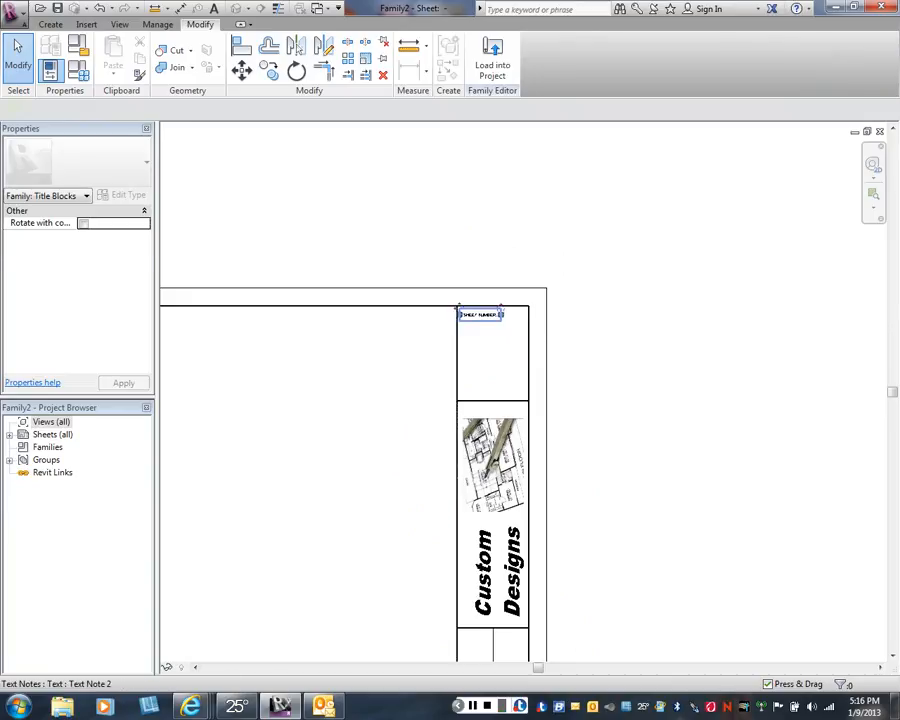
pyautogui.doubleClick(480, 314)
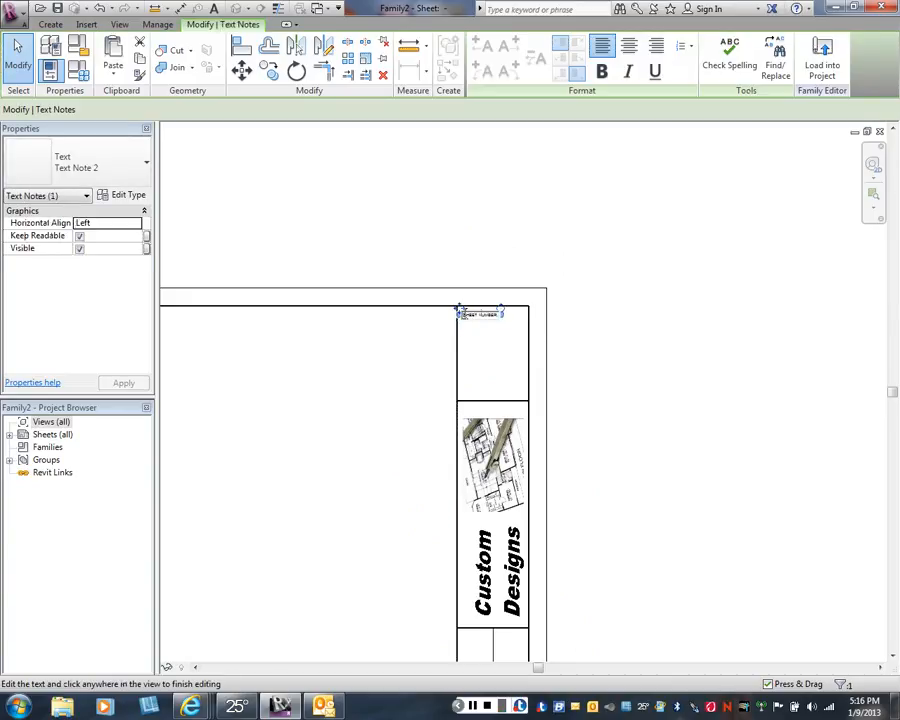
pyautogui.moveTo(459, 311); pyautogui.dragTo(500, 316)
pyautogui.write('Rev')
pyautogui.press('Escape')
pyautogui.scroll(2, 493, 328)
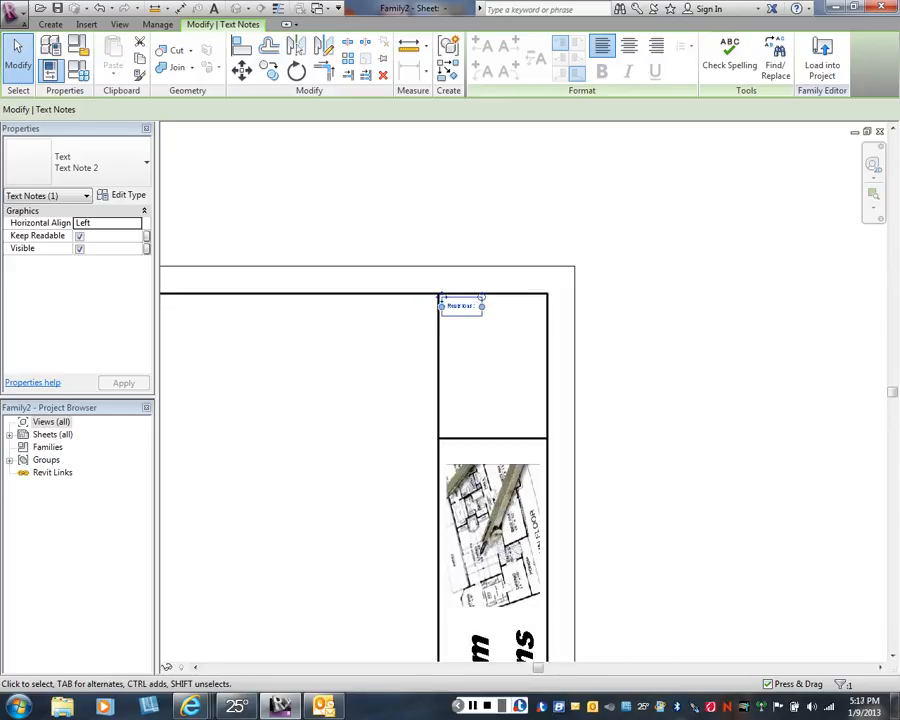
pyautogui.scroll(3, 462, 305)
pyautogui.press('Escape')
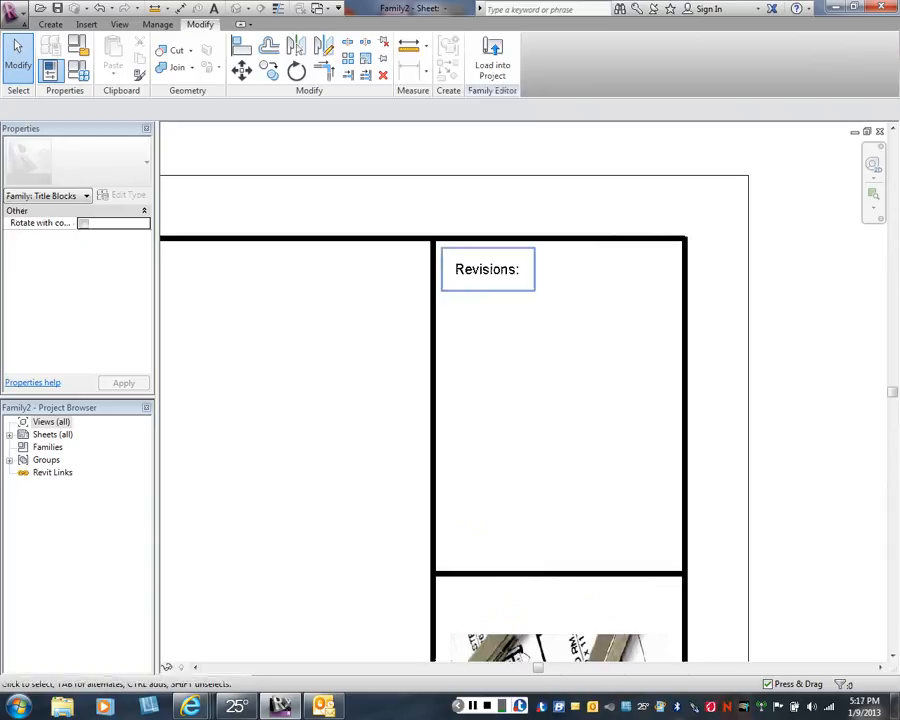
# Draw two horizontal thin lines about 5/16" apart across the full width of the top box, below the Revisions heading
pyautogui.click(50, 24)
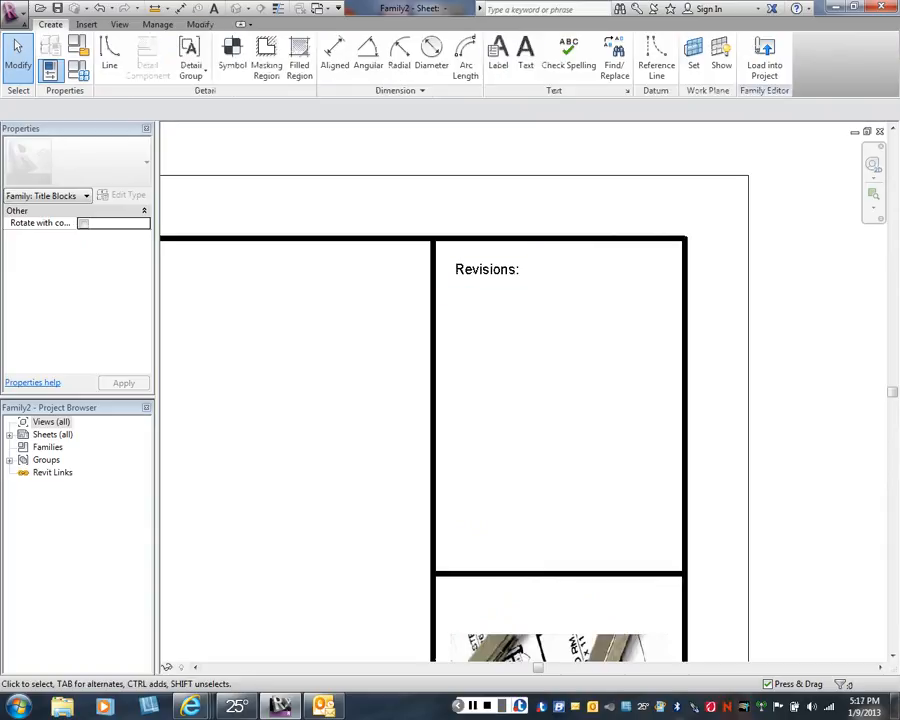
pyautogui.click(109, 57)
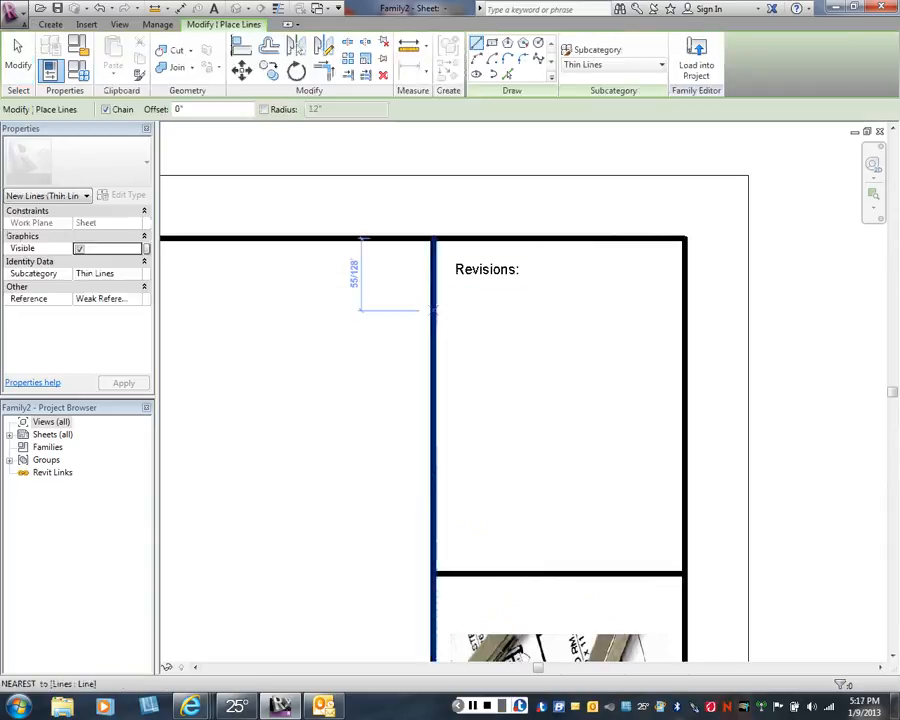
pyautogui.click(432, 310)
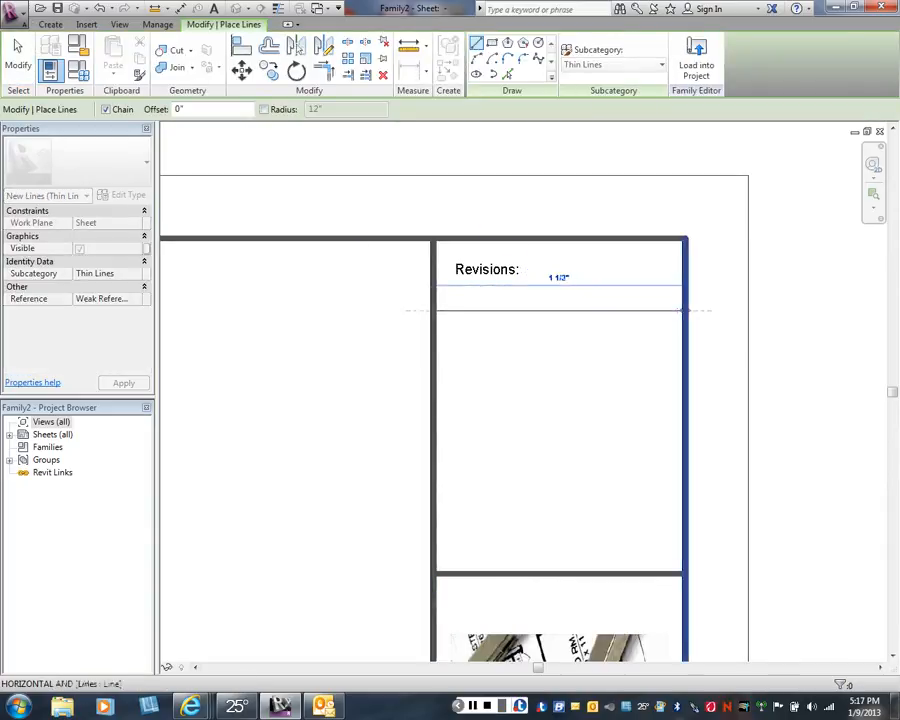
pyautogui.click(685, 310)
pyautogui.click(434, 363)
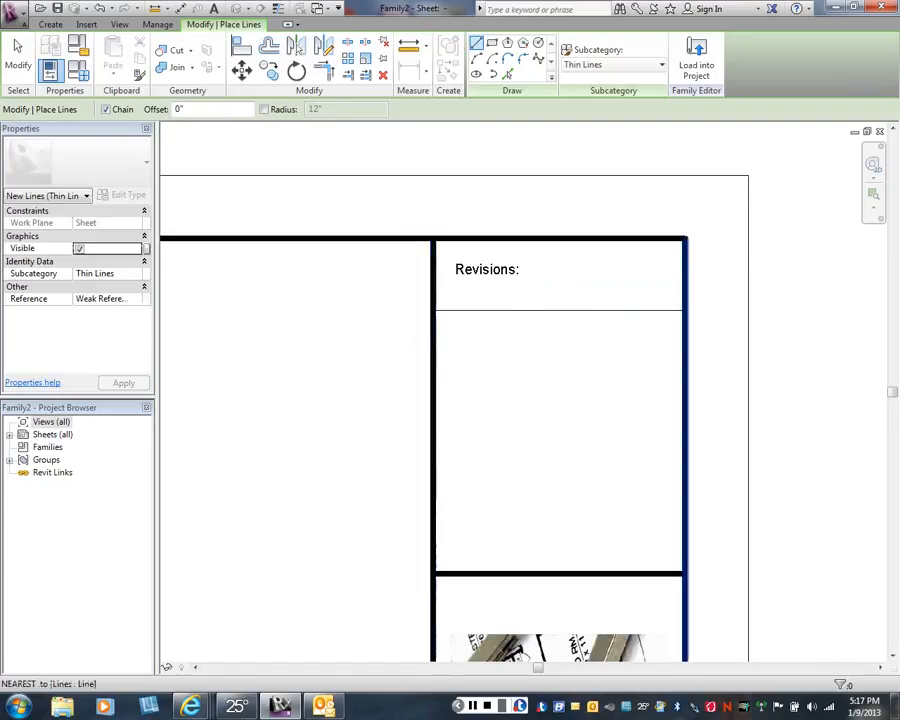
pyautogui.click(684, 363)
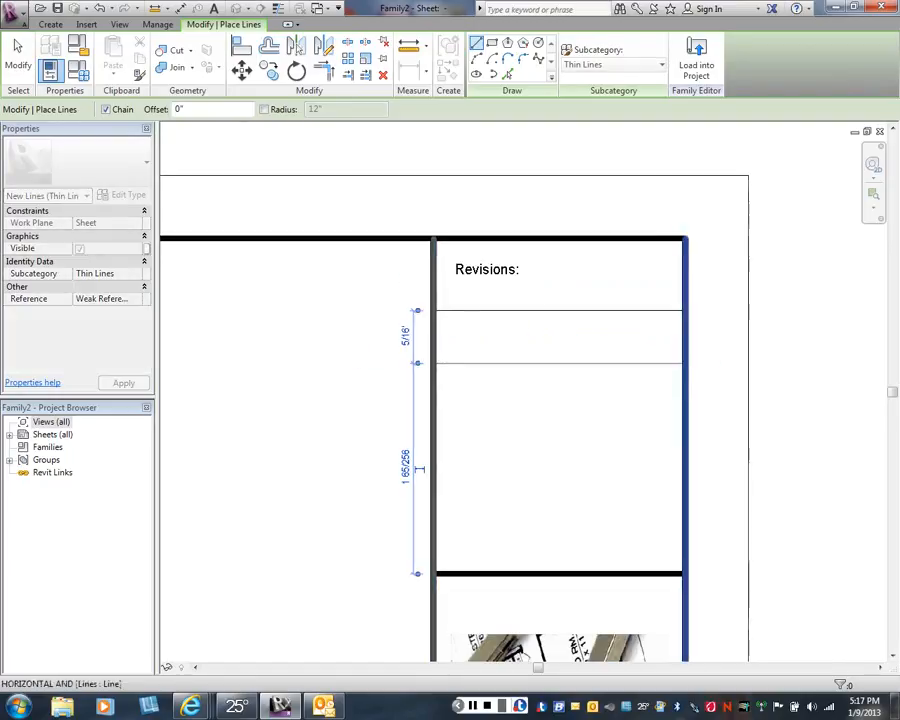
pyautogui.press('Escape')
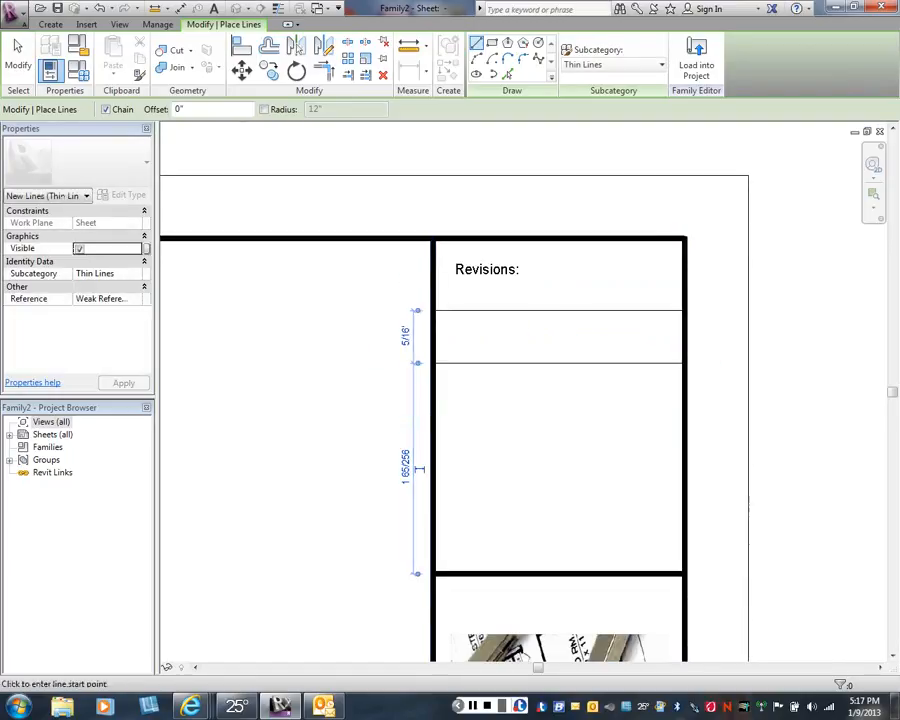
# Draw three more full-width horizontal thin lines below the first two, roughly 5/16" apart, down the rest of the Revisions box
pyautogui.click(433, 415)
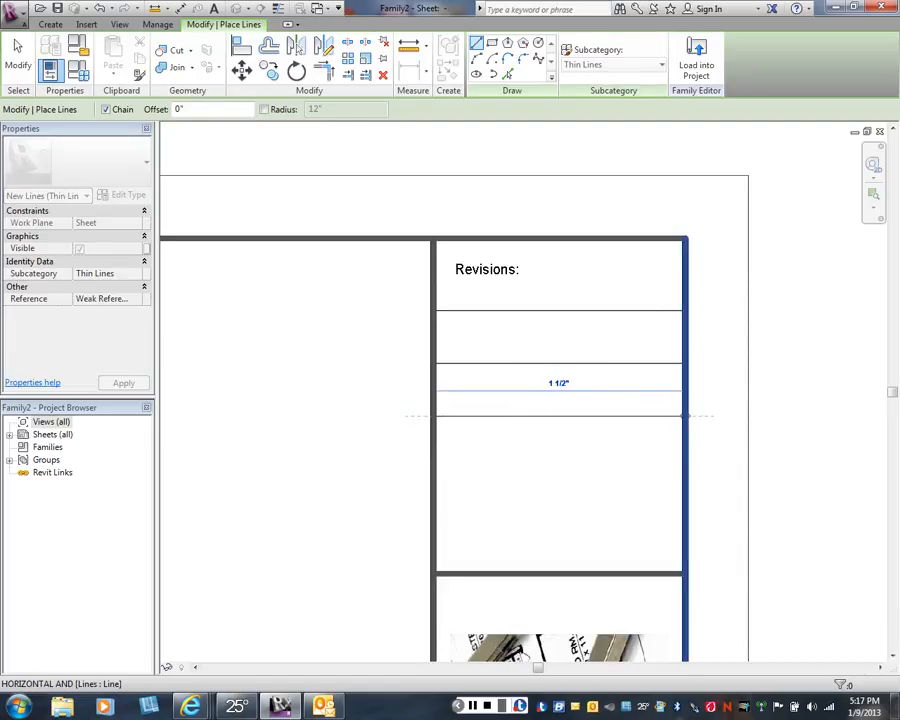
pyautogui.click(684, 415)
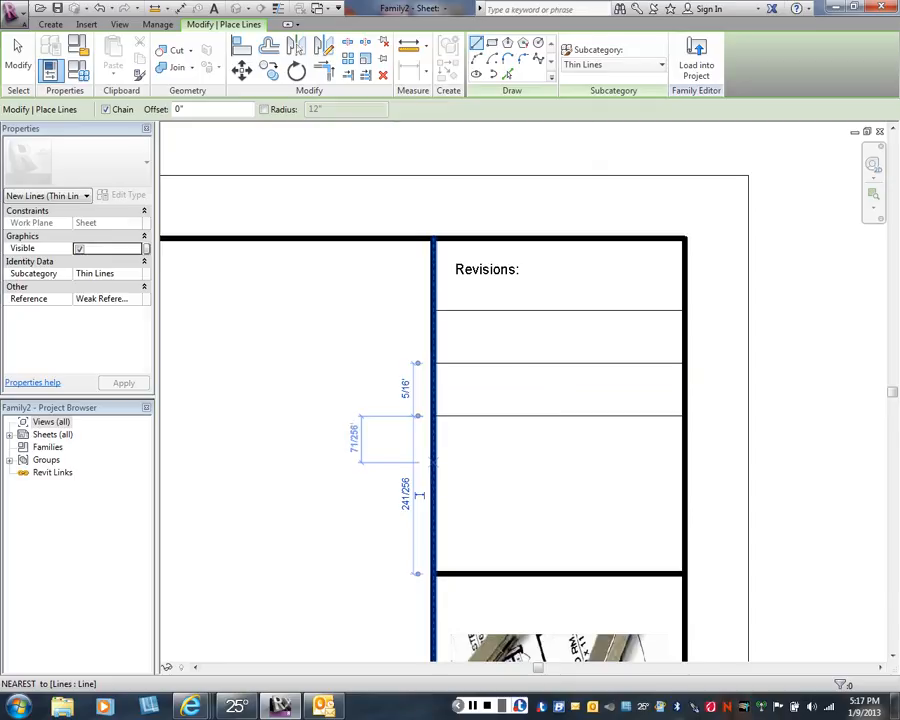
pyautogui.click(433, 462)
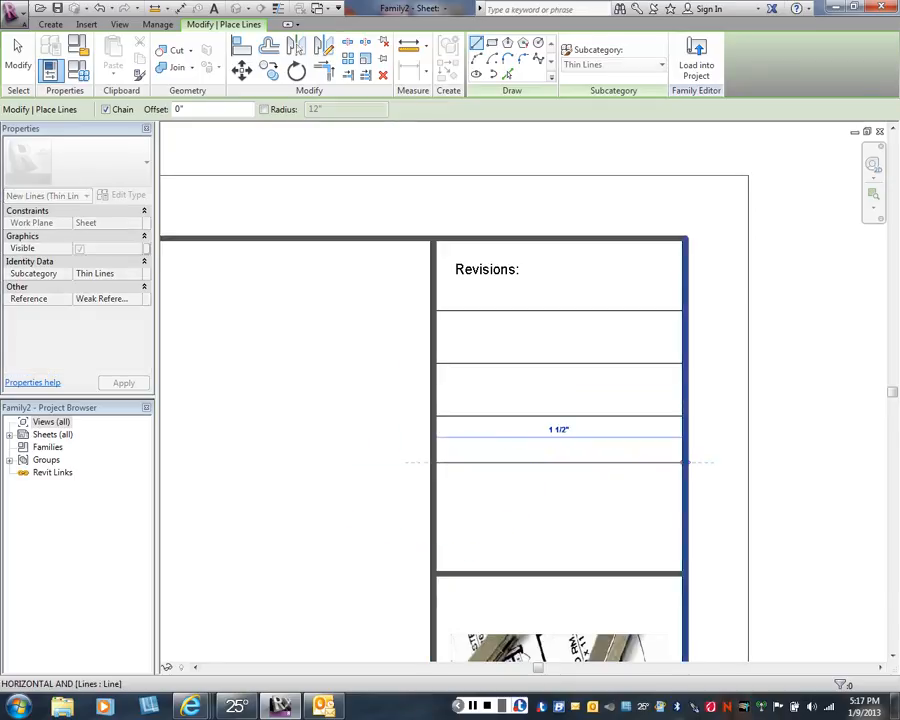
pyautogui.click(684, 462)
pyautogui.press('Escape')
pyautogui.click(436, 517)
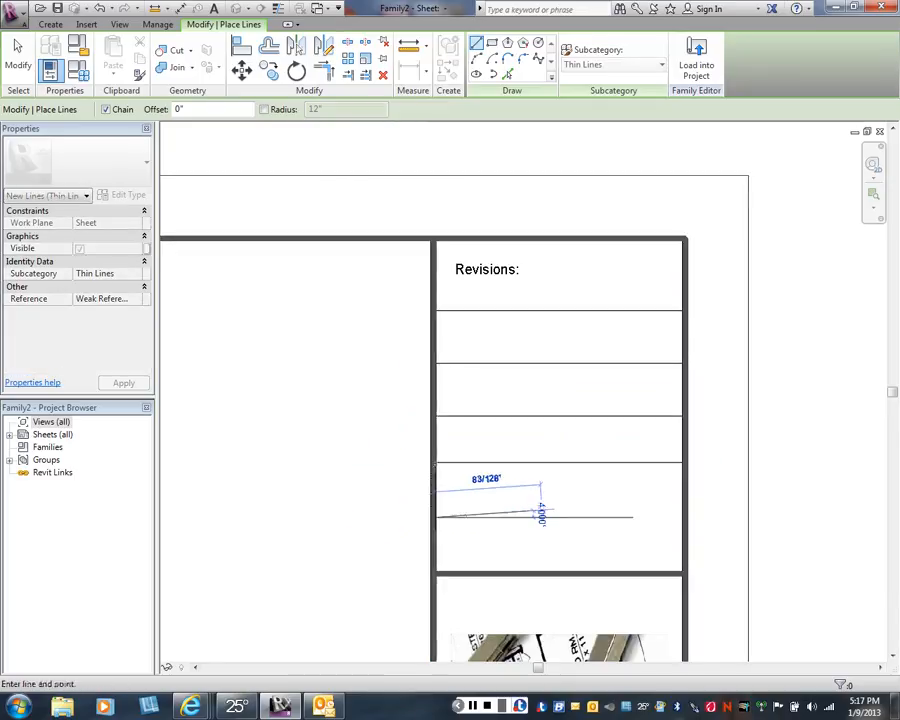
pyautogui.click(682, 517)
pyautogui.press('Escape')
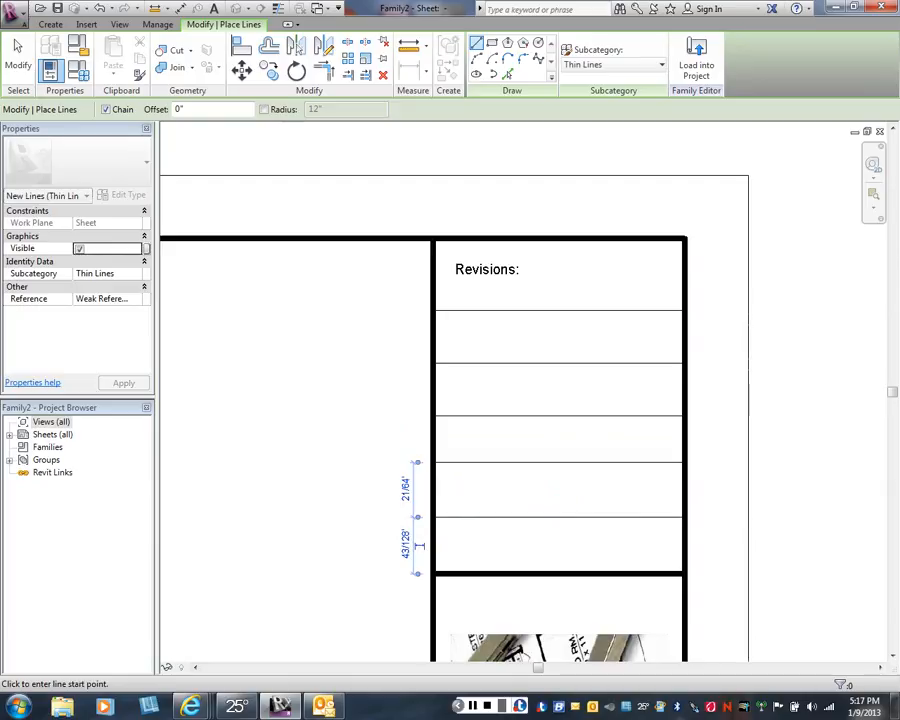
pyautogui.rightClick(716, 254)
pyautogui.click(750, 264)
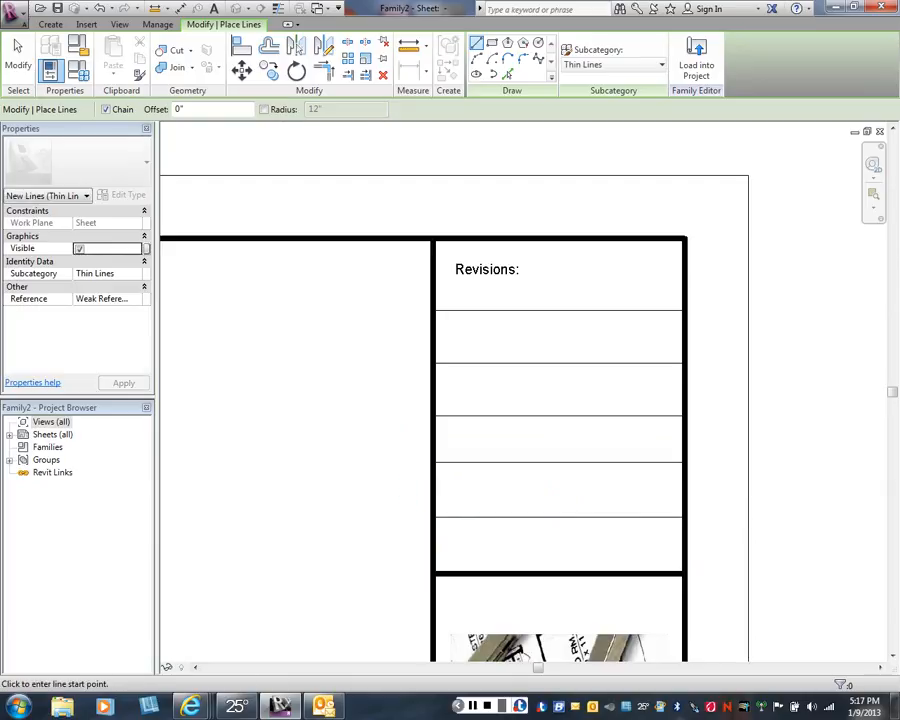
pyautogui.press('Escape')
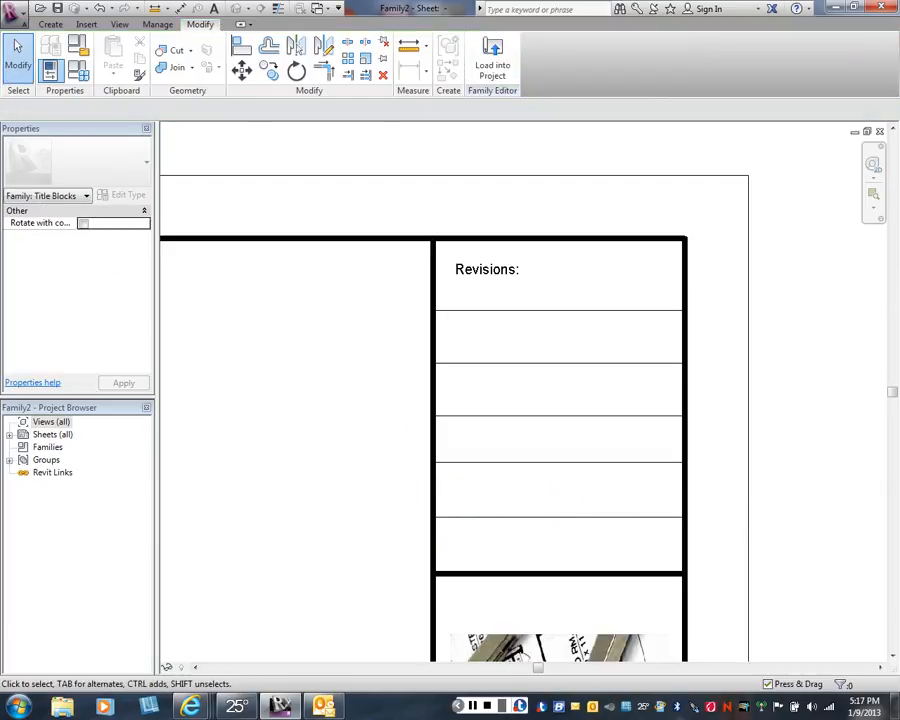
# Place a continuous aligned dimension string from the Revisions box's bottom border up through all five thin lines
pyautogui.click(181, 8)
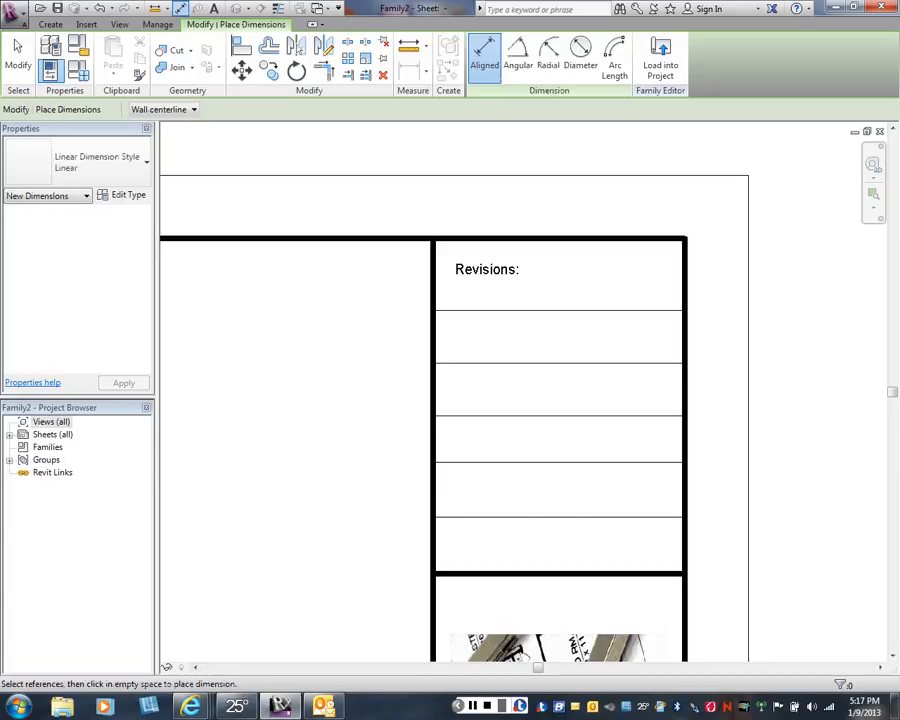
pyautogui.click(561, 517)
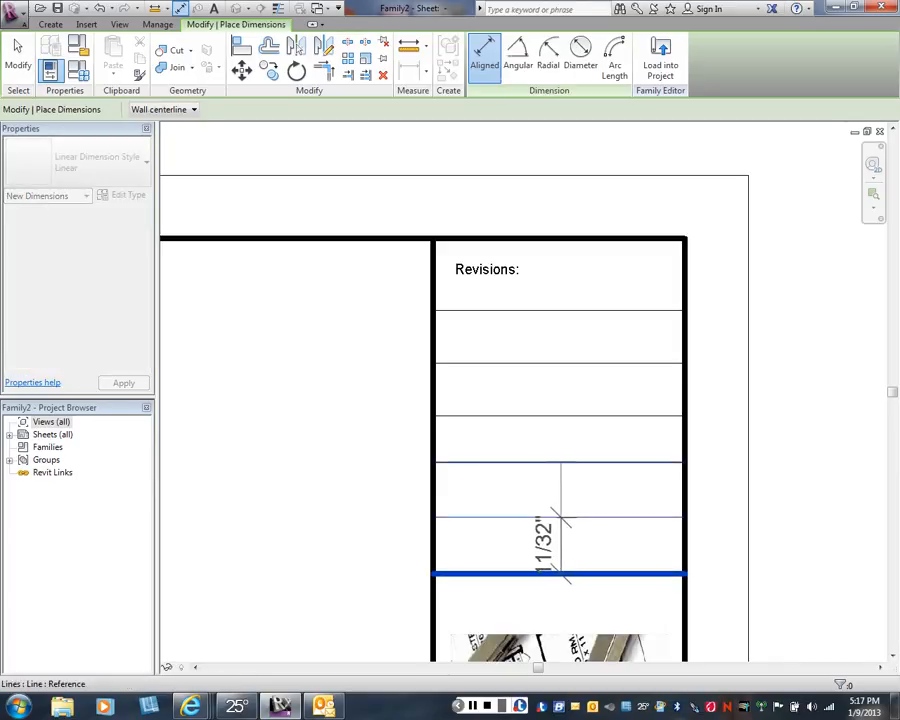
pyautogui.click(561, 462)
pyautogui.click(570, 416)
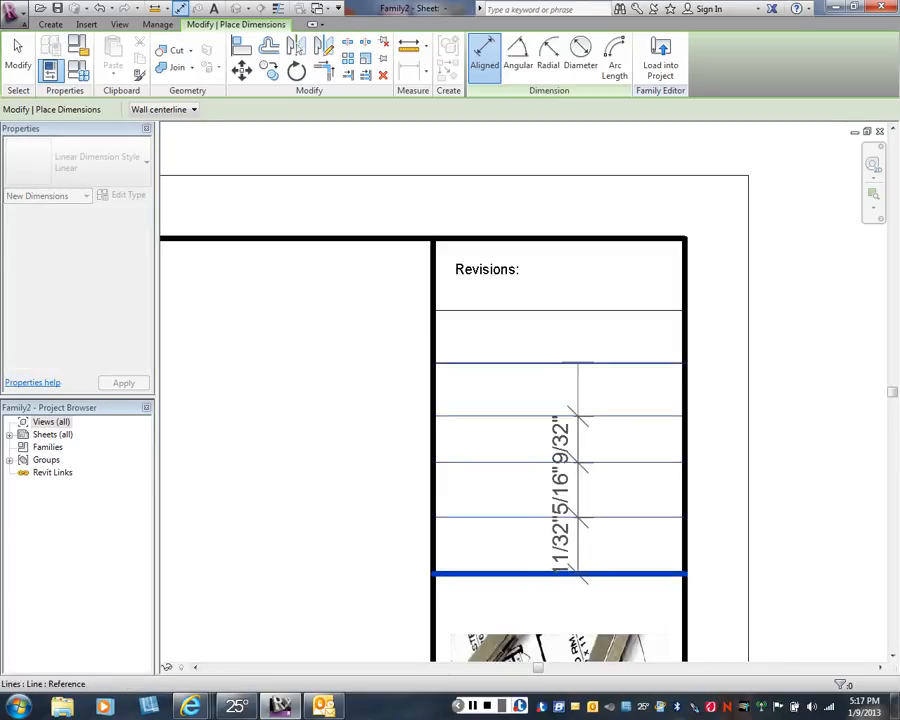
pyautogui.click(578, 363)
pyautogui.click(580, 311)
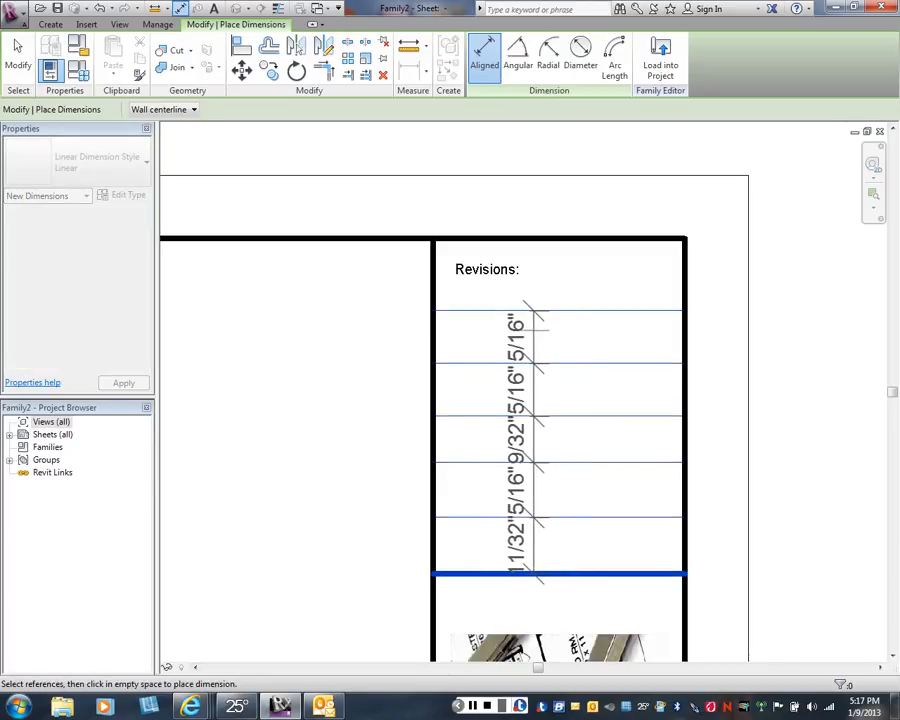
pyautogui.click(548, 440)
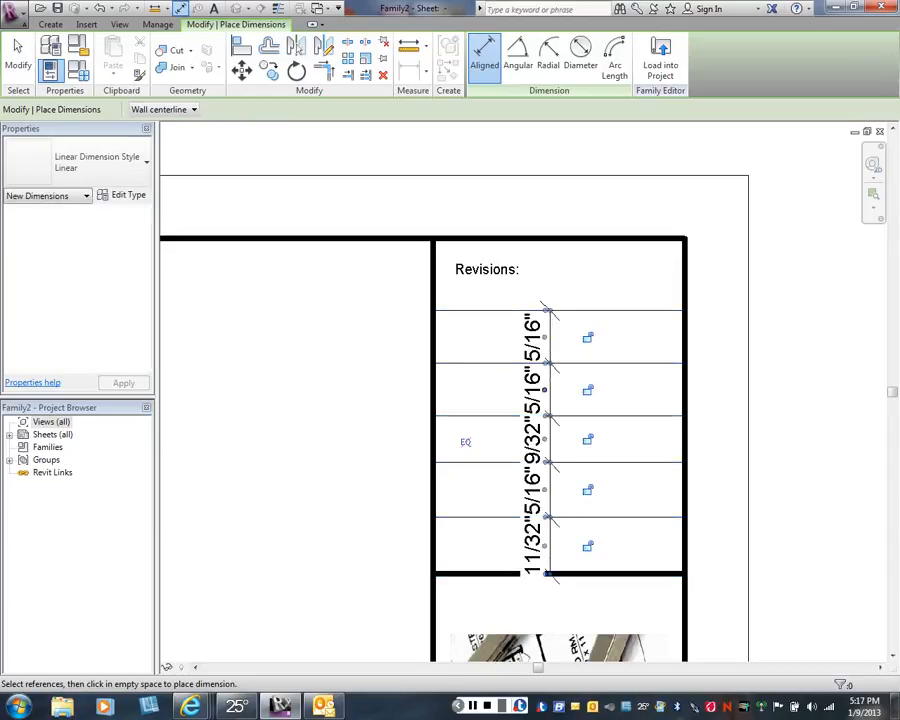
# Apply the EQ constraint to the dimension string to space the revision lines equally, and delete the dimension string
pyautogui.click(465, 441)
pyautogui.rightClick(382, 451)
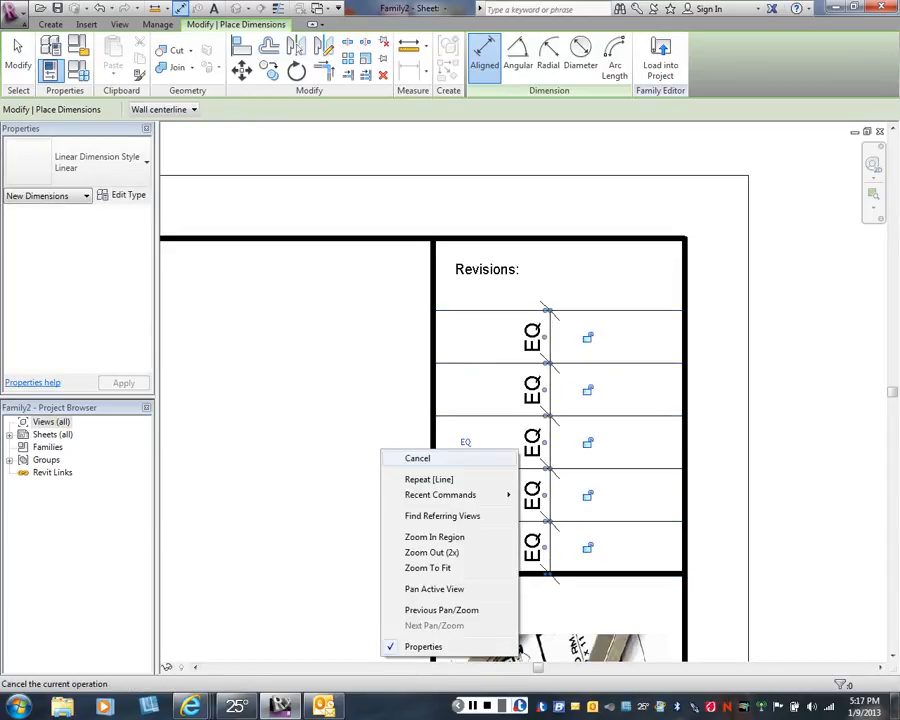
pyautogui.click(417, 458)
pyautogui.rightClick(557, 445)
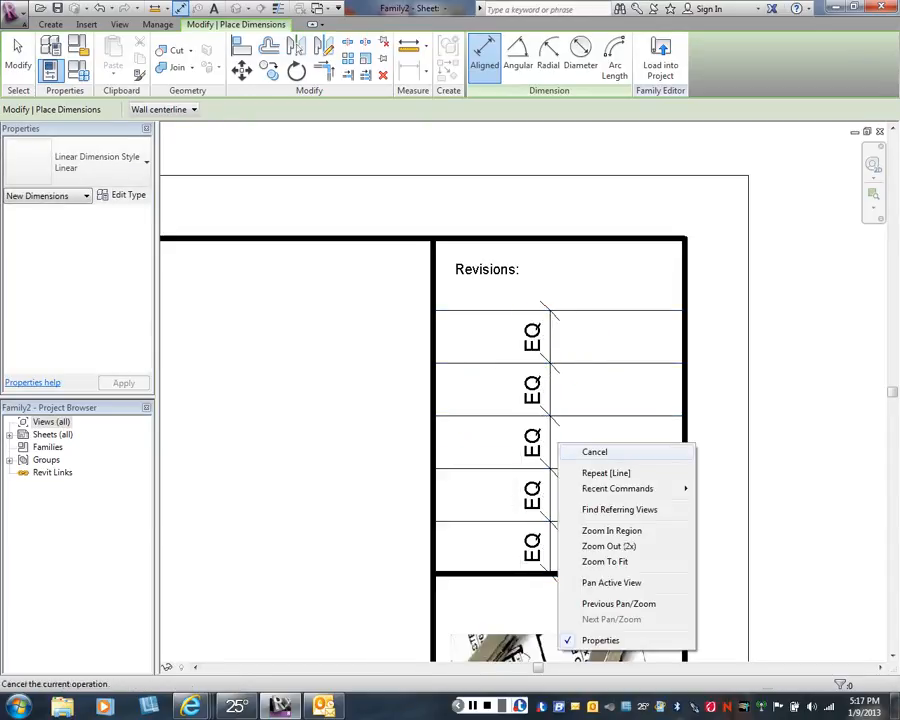
pyautogui.click(594, 452)
pyautogui.click(545, 441)
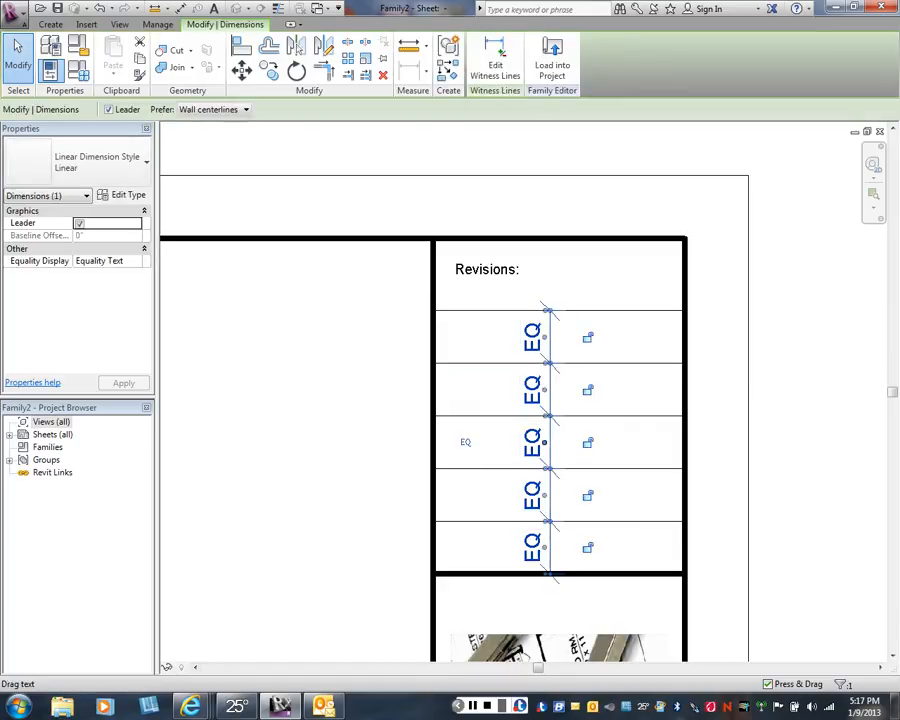
pyautogui.press('Delete')
# Examine the whole sheet border and title block column
pyautogui.scroll(-4, 420, 415)
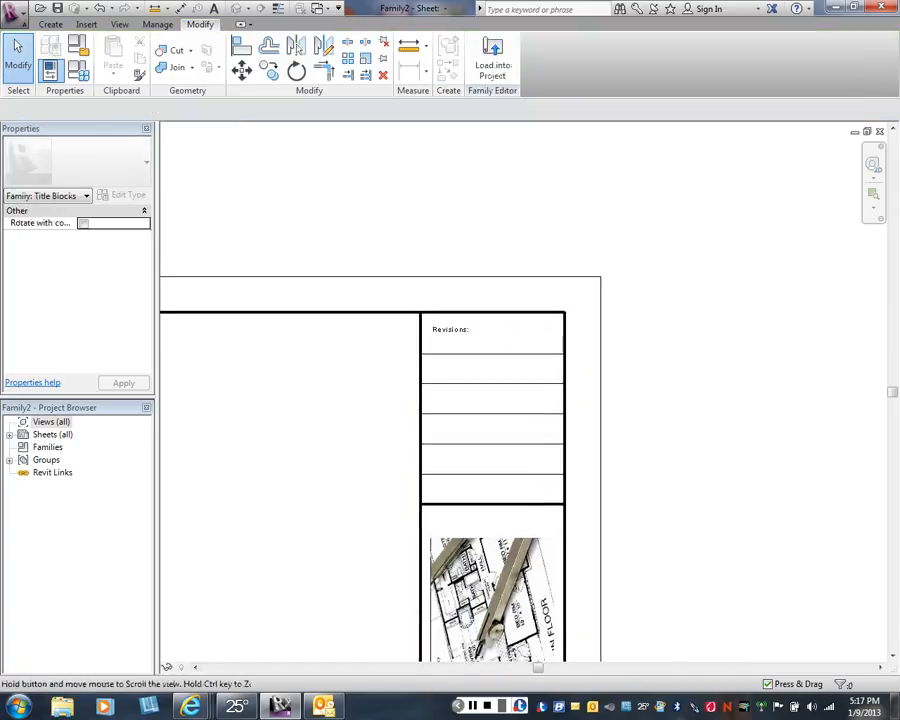
pyautogui.scroll(-2, 420, 415)
pyautogui.scroll(-2, 372, 474)
pyautogui.moveTo(276, 564); pyautogui.dragTo(530, 412, button='middle')
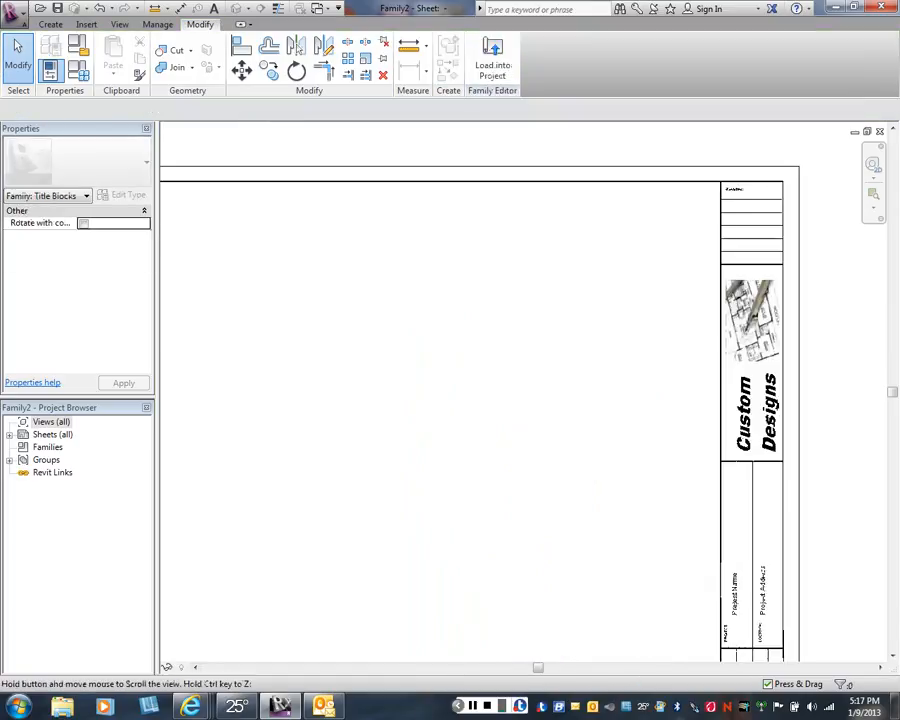
pyautogui.scroll(-3, 530, 412)
pyautogui.scroll(-1, 425, 484)
pyautogui.moveTo(425, 484); pyautogui.dragTo(478, 423, button='middle')
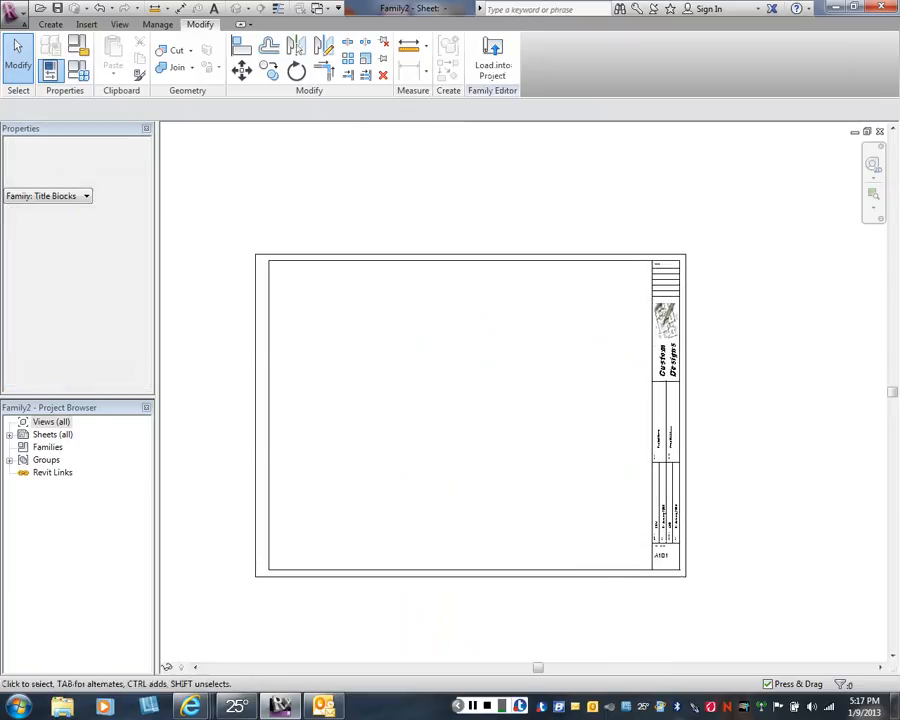
# End the active command and start saving the title block under a new name as a family file
pyautogui.rightClick(478, 423)
pyautogui.click(515, 432)
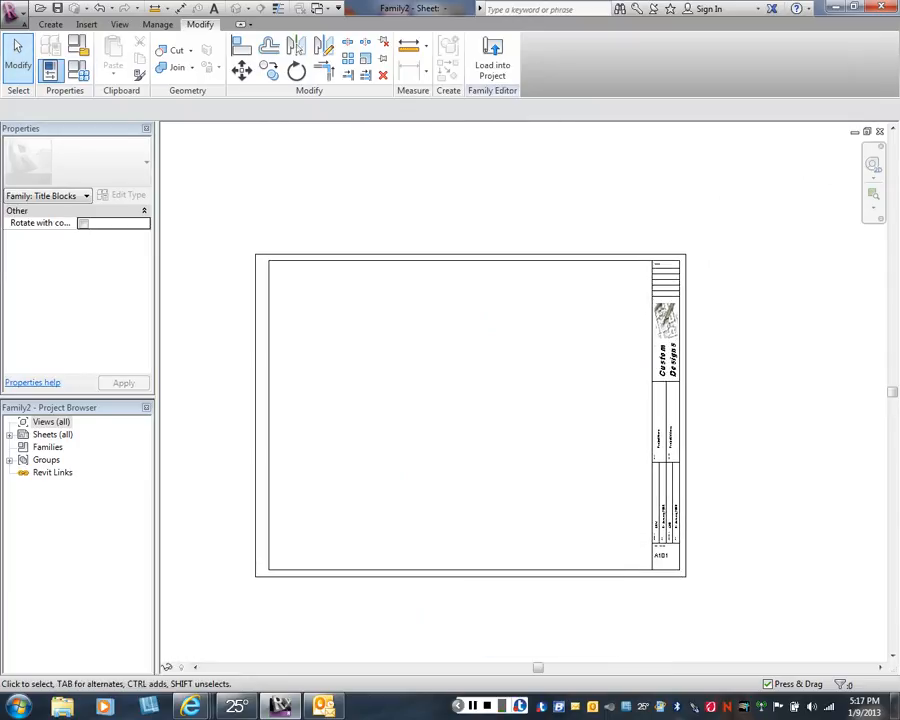
pyautogui.click(14, 13)
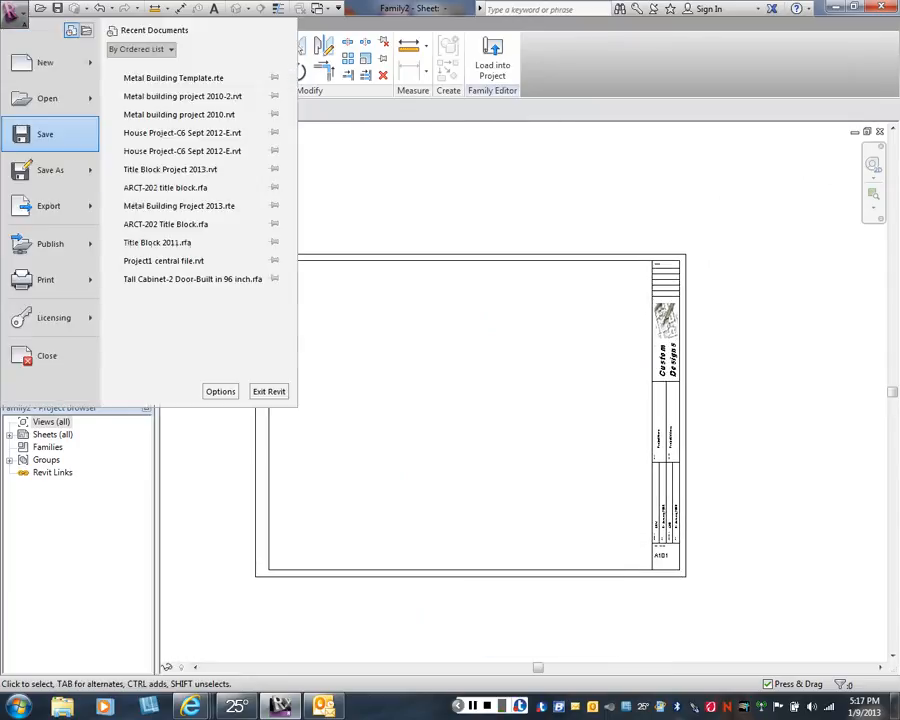
pyautogui.moveTo(50, 170)
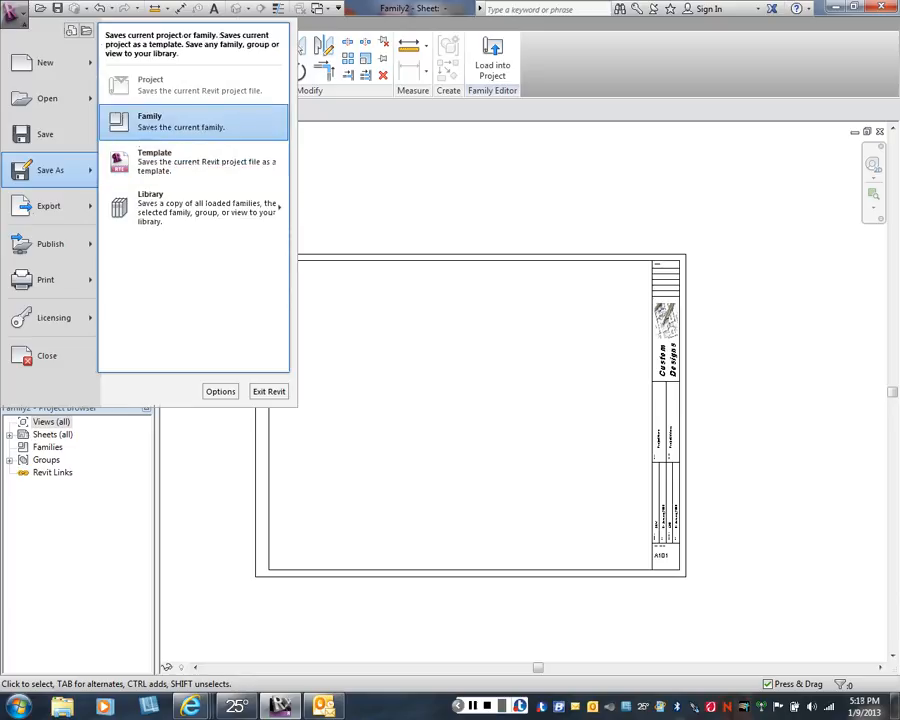
pyautogui.click(180, 121)
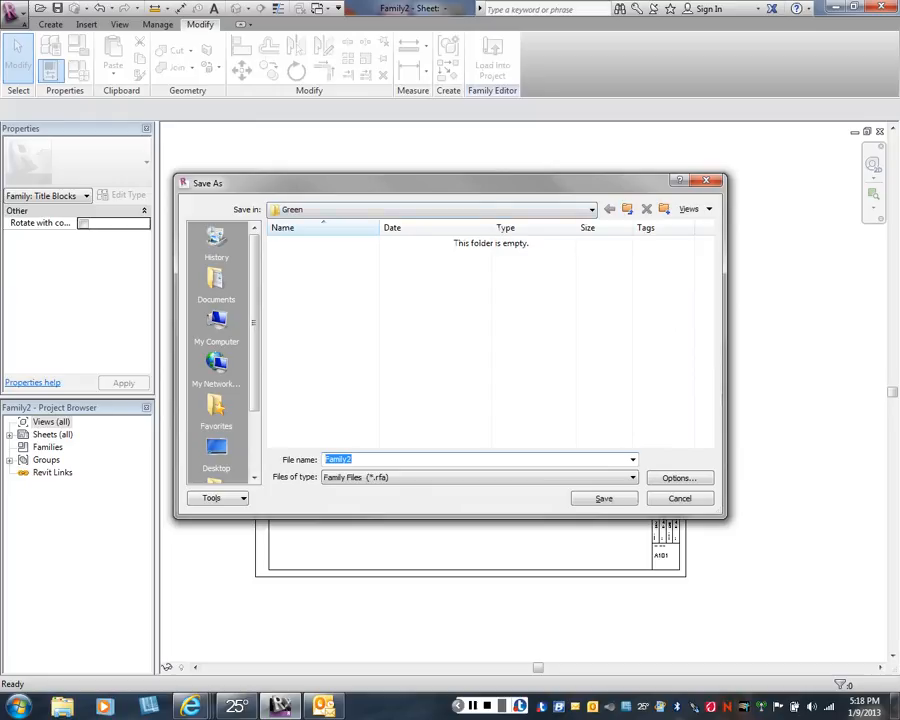
# Set the save location to the Revit Title Blocks folder inside ARCT-202, within the personal folder in My Documents
pyautogui.click(591, 210)
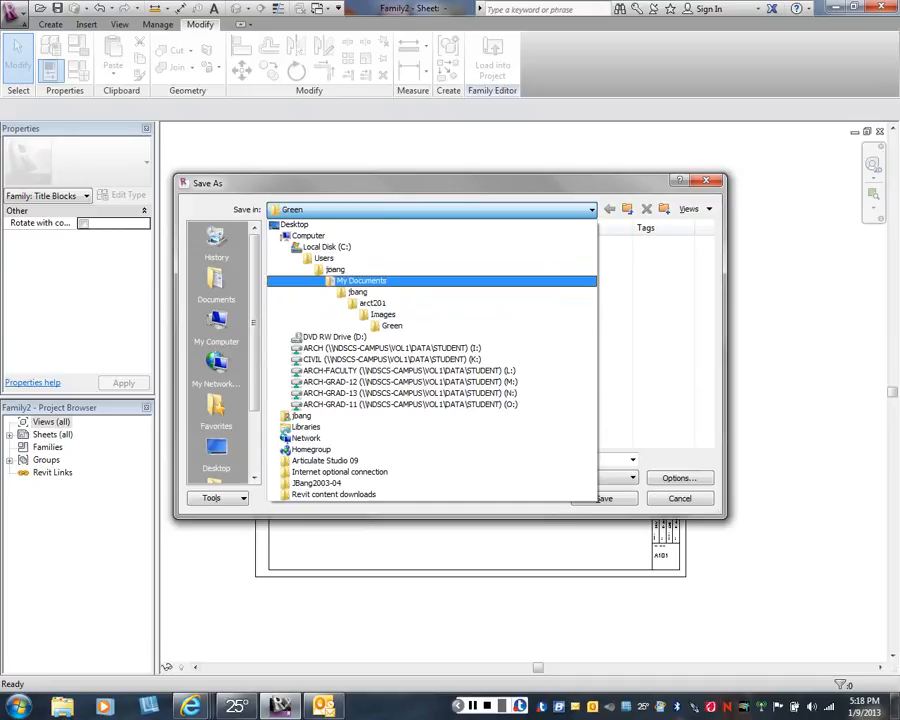
pyautogui.click(360, 280)
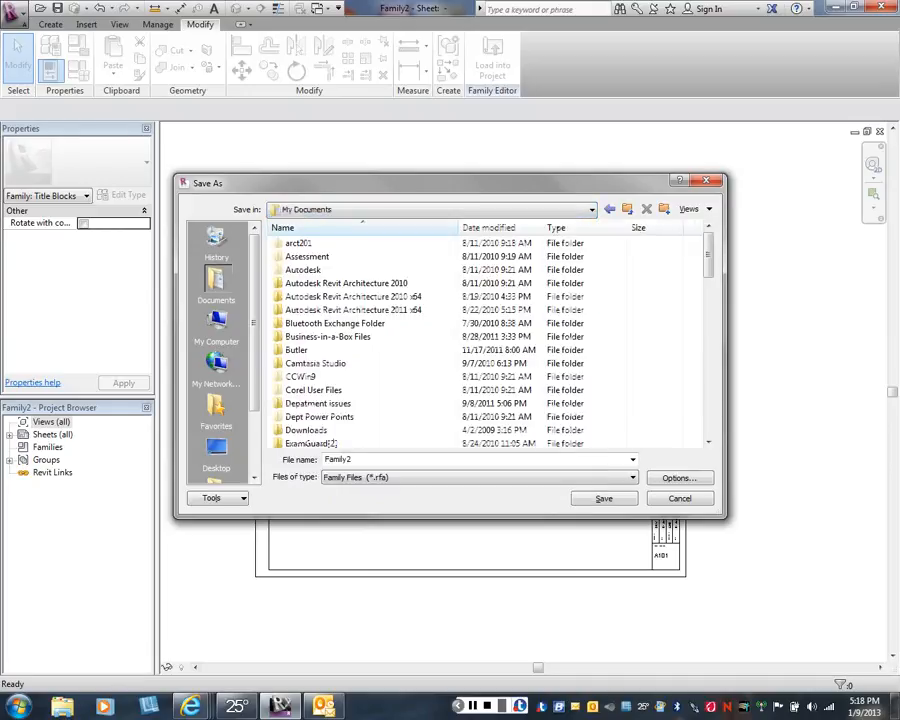
pyautogui.moveTo(708, 256); pyautogui.dragTo(708, 282)
pyautogui.click(298, 376)
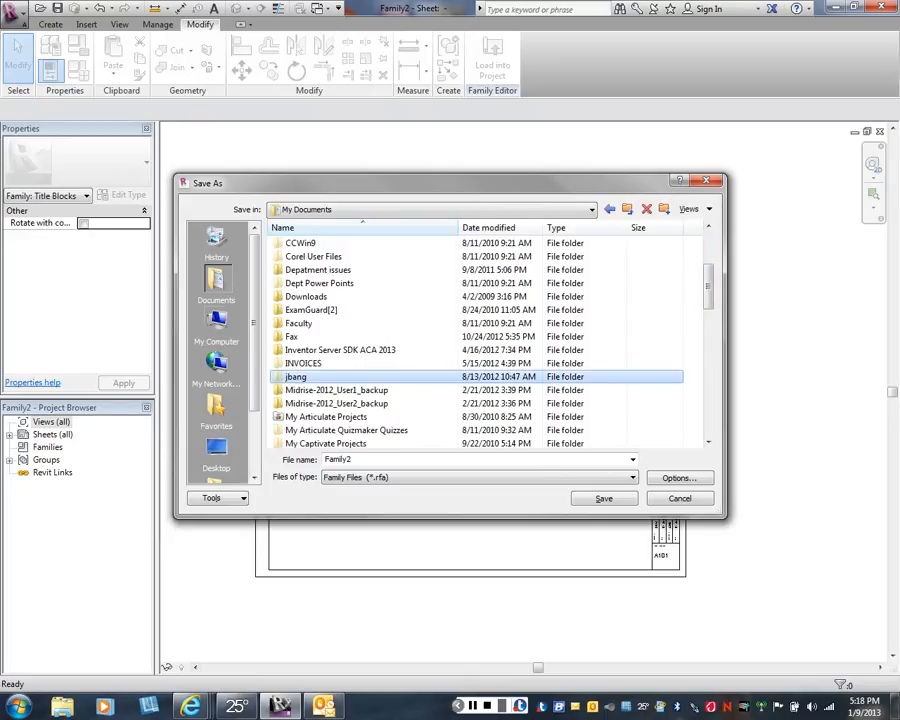
pyautogui.doubleClick(298, 377)
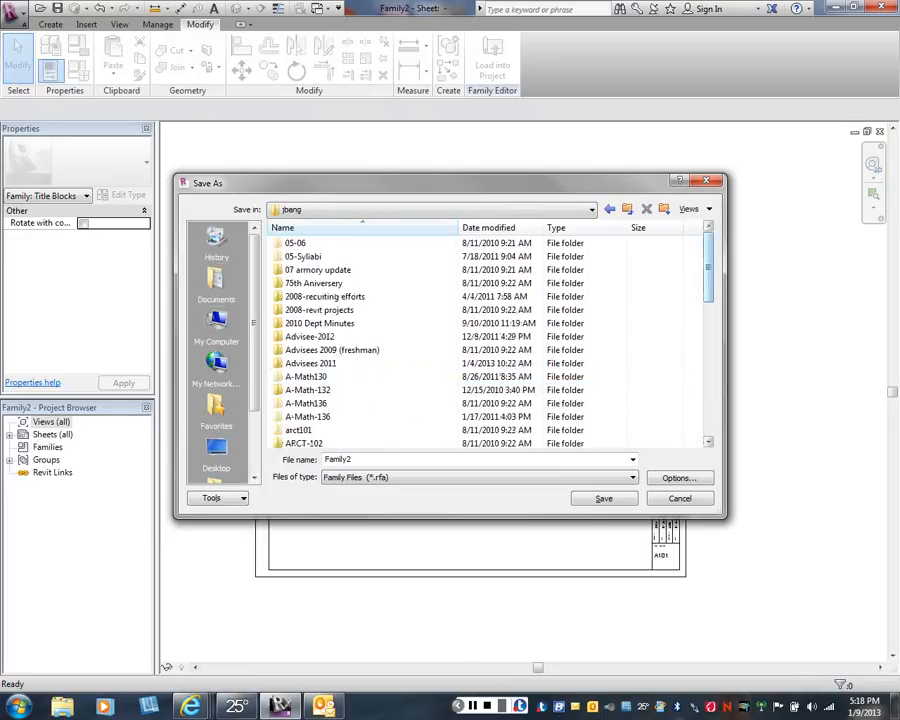
pyautogui.moveTo(708, 268); pyautogui.dragTo(708, 311)
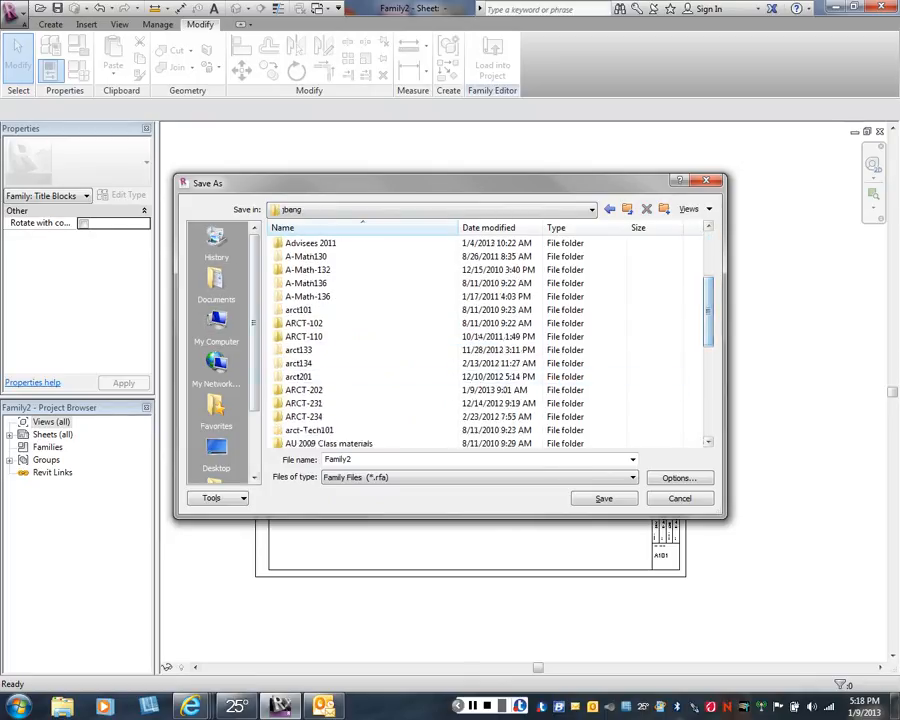
pyautogui.doubleClick(303, 389)
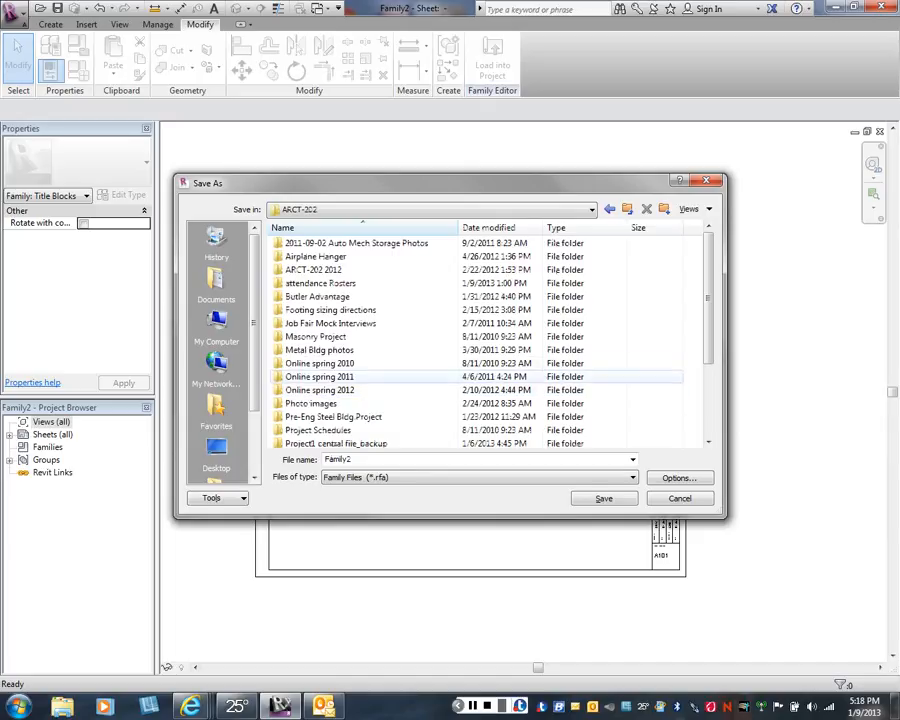
pyautogui.scroll(-2, 490, 340)
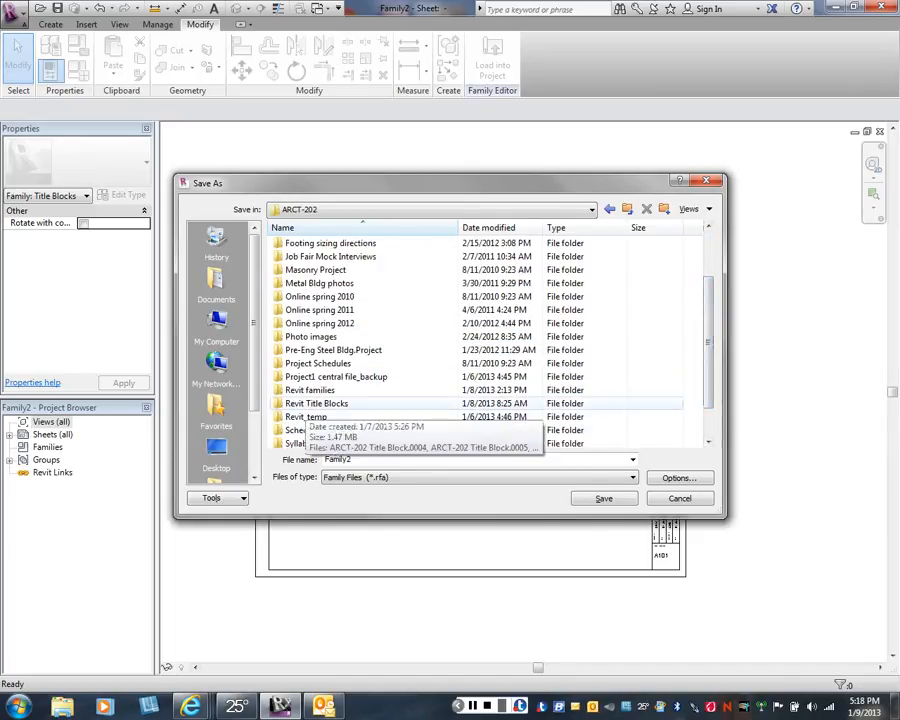
pyautogui.click(316, 403)
pyautogui.doubleClick(316, 403)
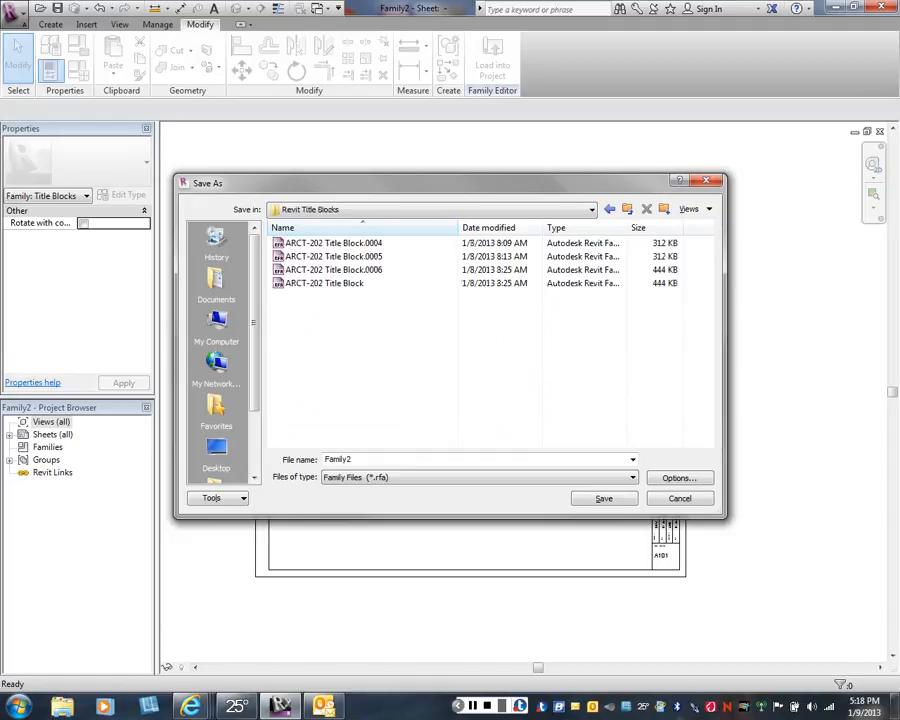
# Save the title block family as ARCT-202 Tile Block-2 and close the family file
pyautogui.doubleClick(346, 460)
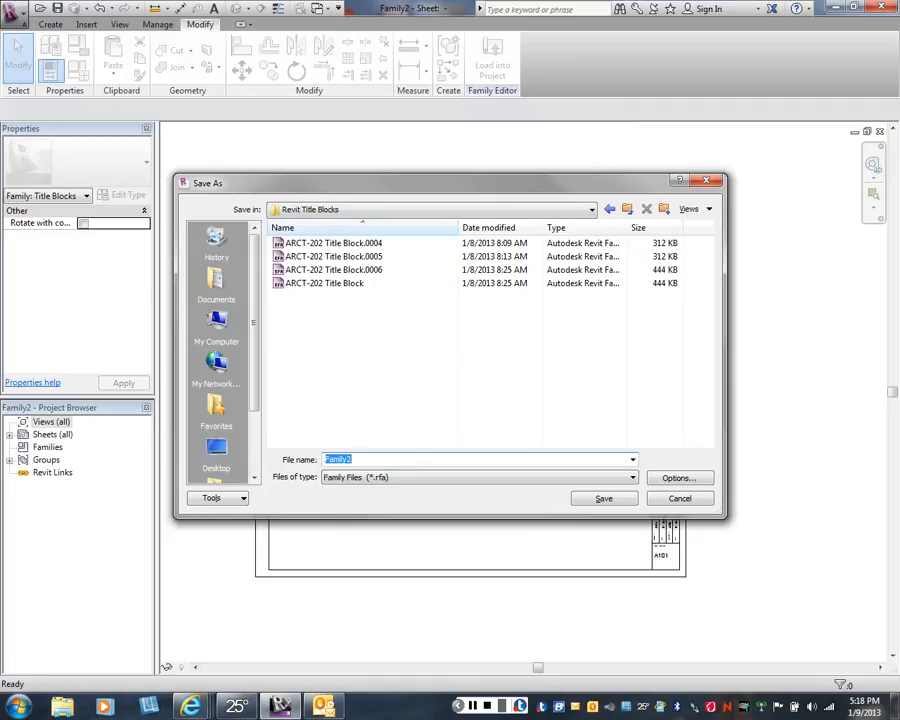
pyautogui.write('ARC')
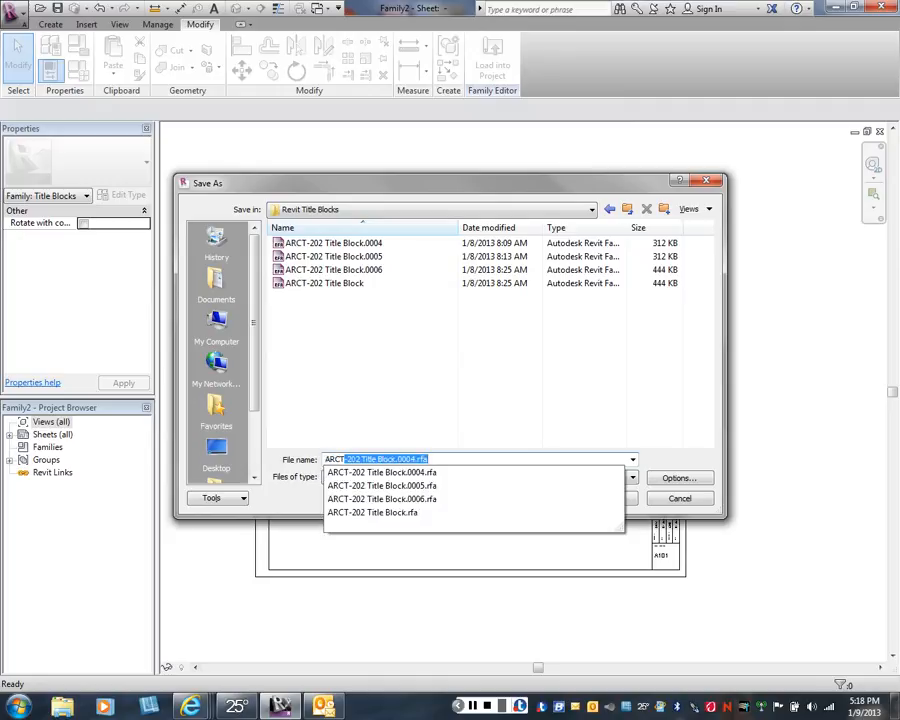
pyautogui.write('T-202')
pyautogui.press('BackSpace')
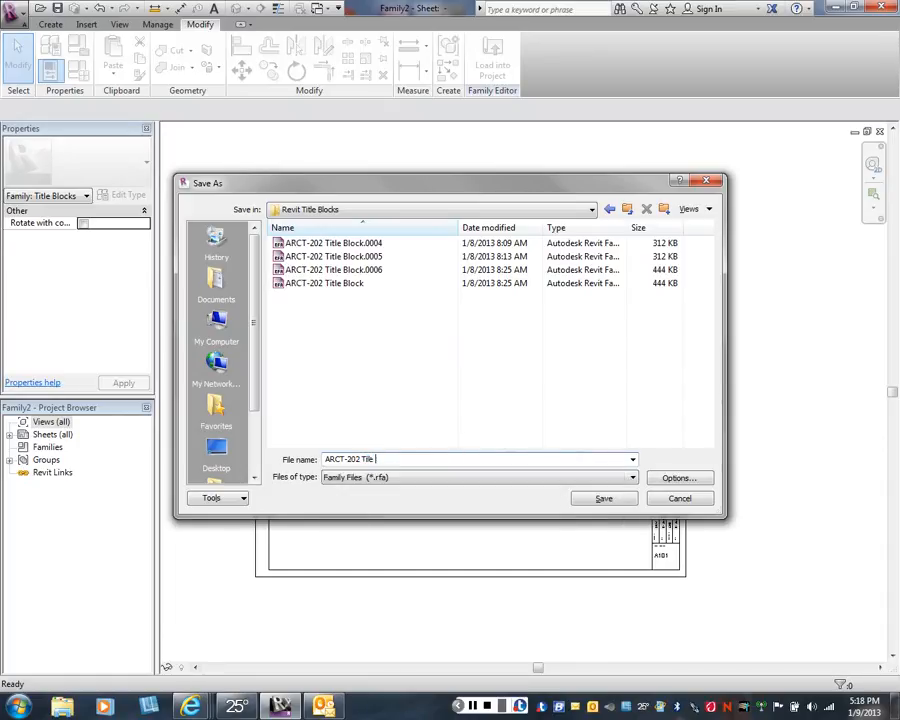
pyautogui.write('tle Block-2')
pyautogui.press('Return')
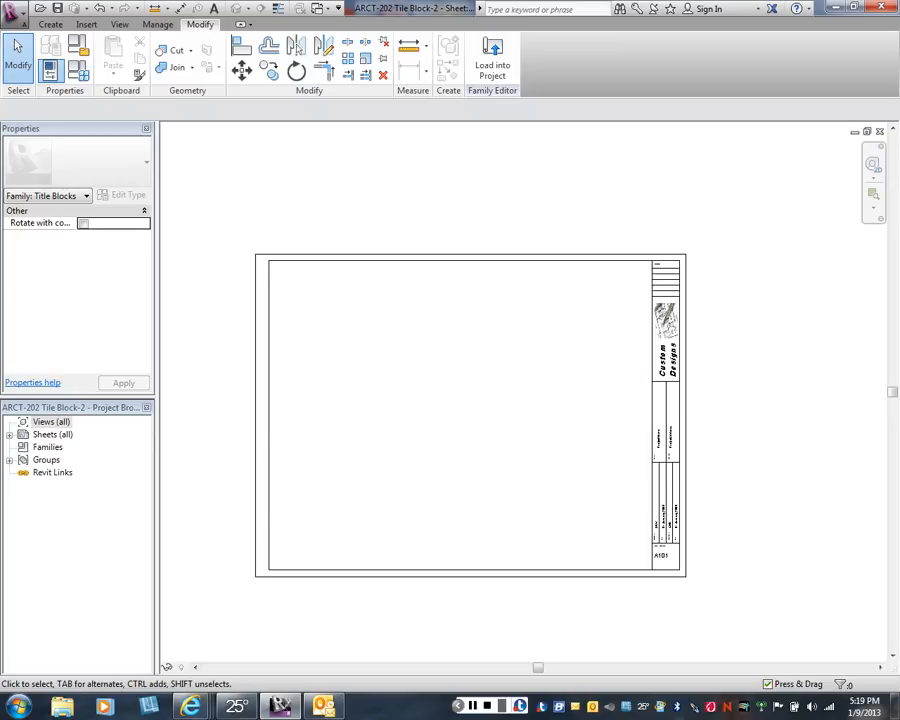
pyautogui.scroll(-1, 468, 373)
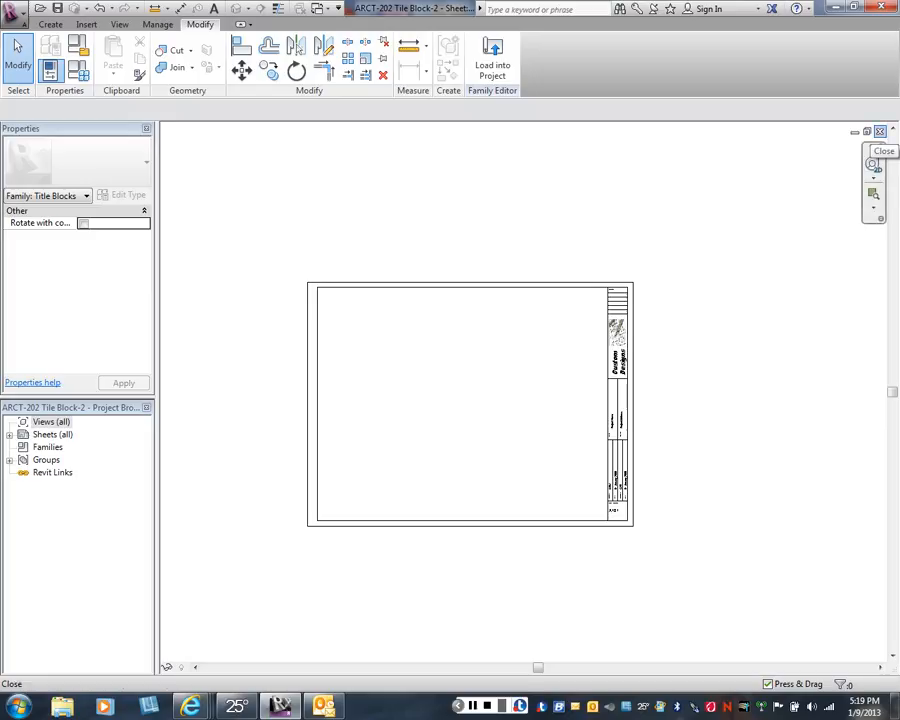
pyautogui.click(880, 132)
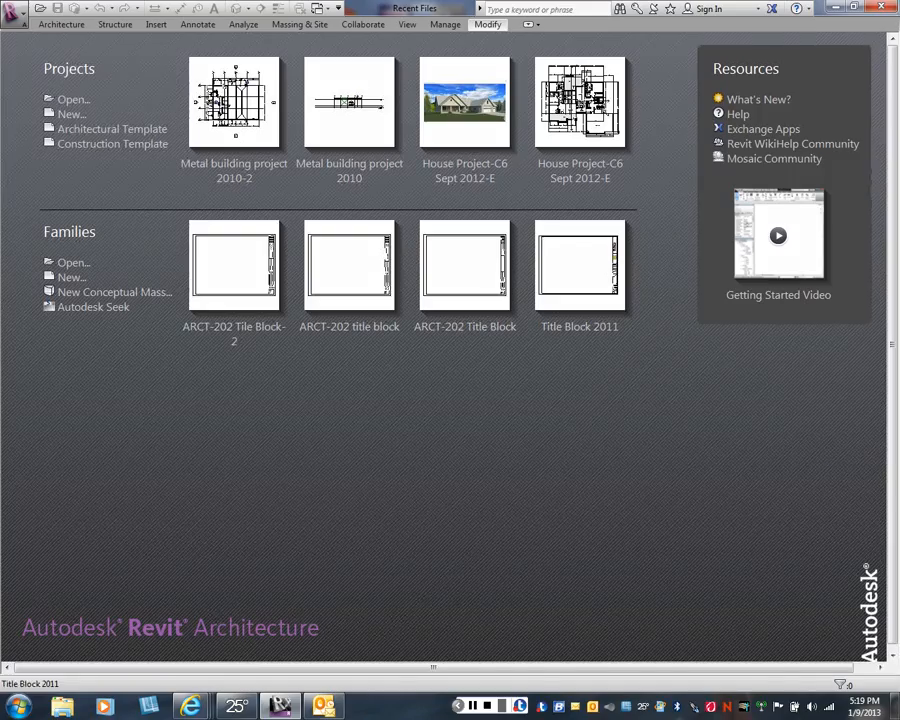